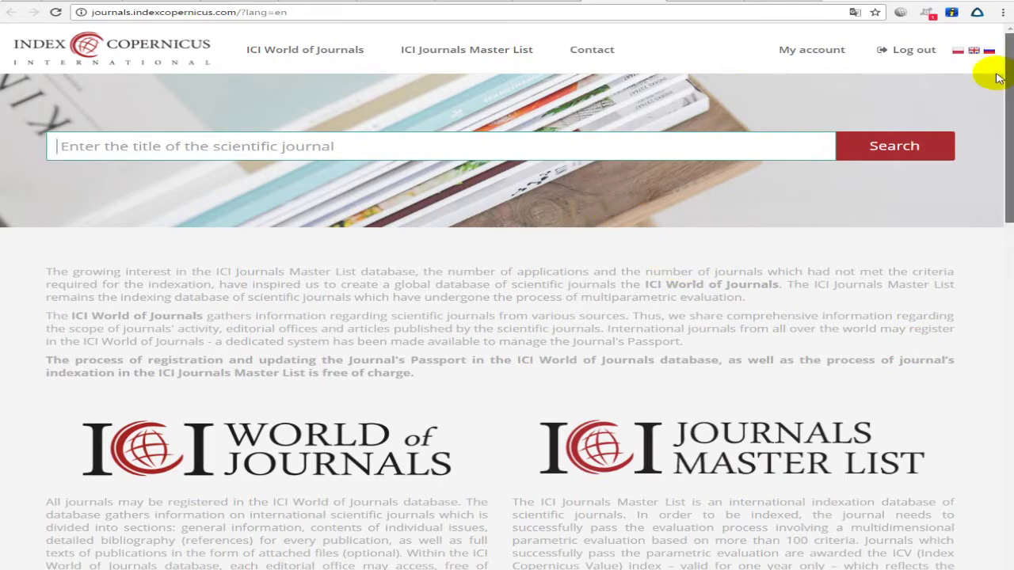
pyautogui.scroll(-1, 997, 83)
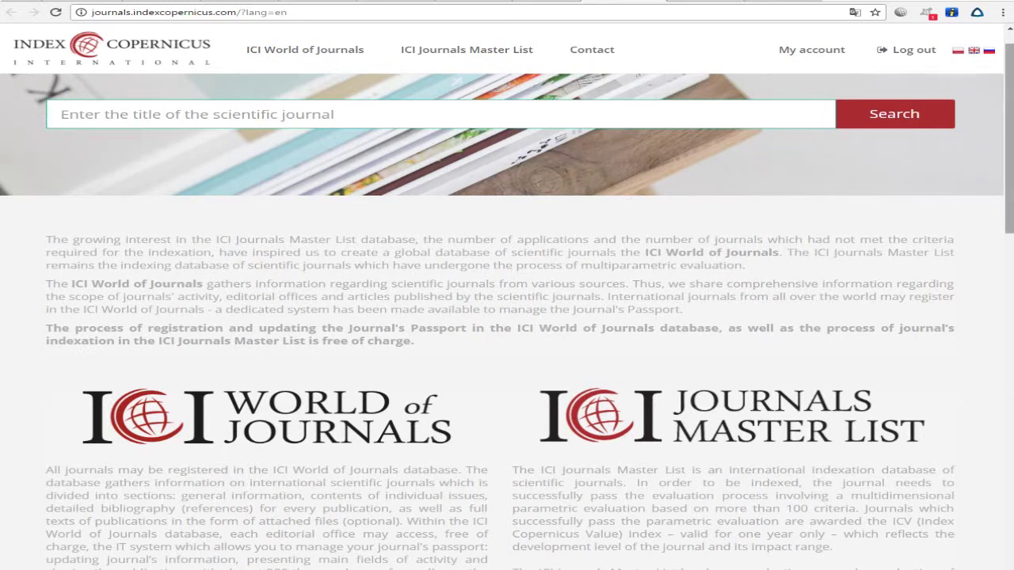
pyautogui.scroll(-1, 1000, 158)
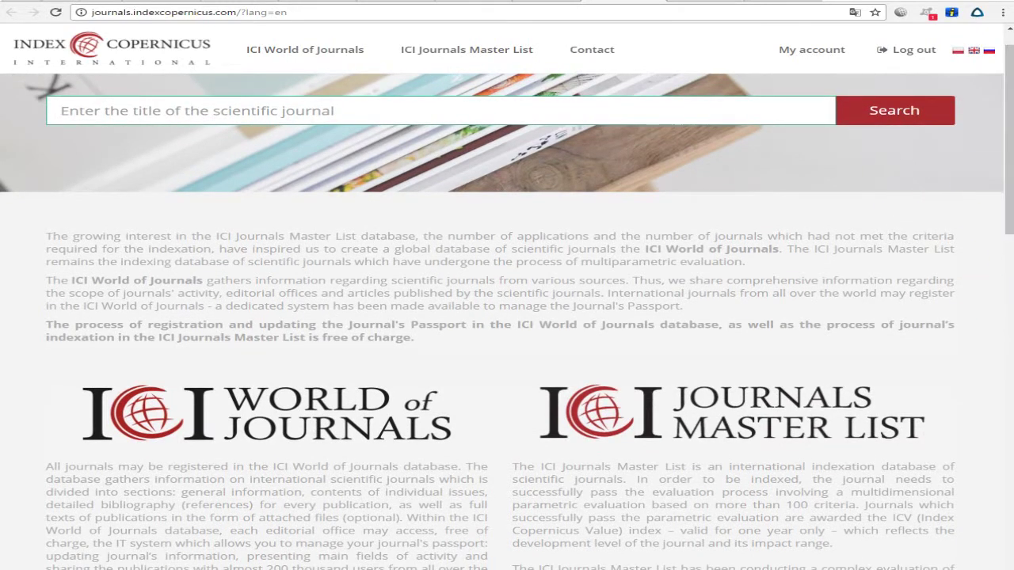
pyautogui.scroll(1, 1003, 152)
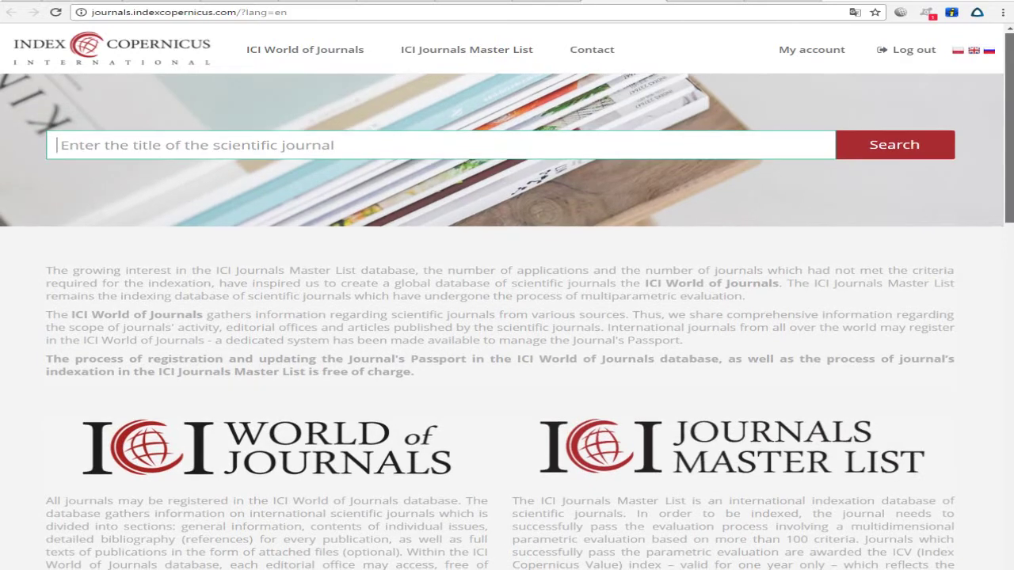
pyautogui.scroll(-1, 1007, 153)
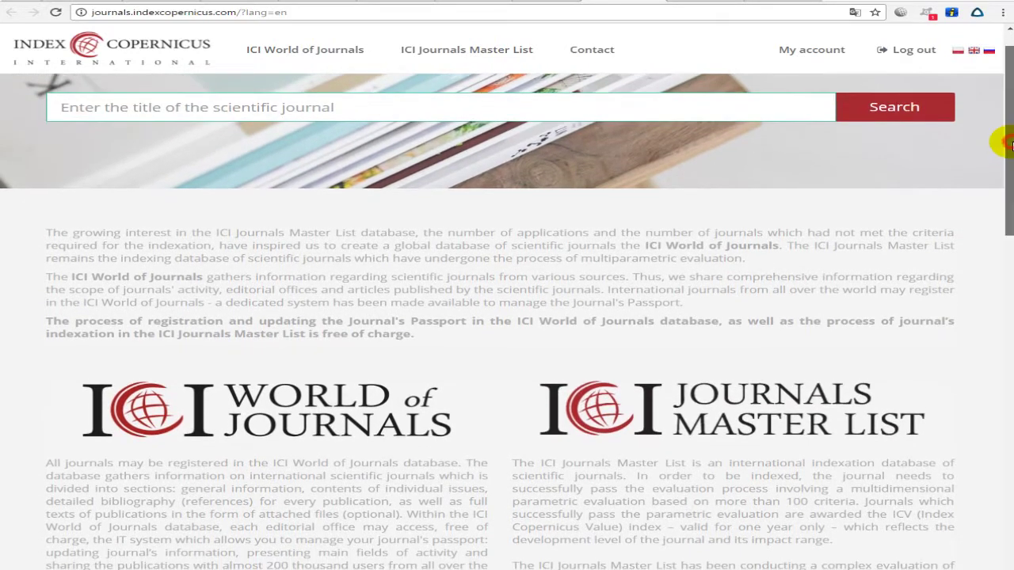
pyautogui.moveTo(1011, 145); pyautogui.dragTo(1011, 142)
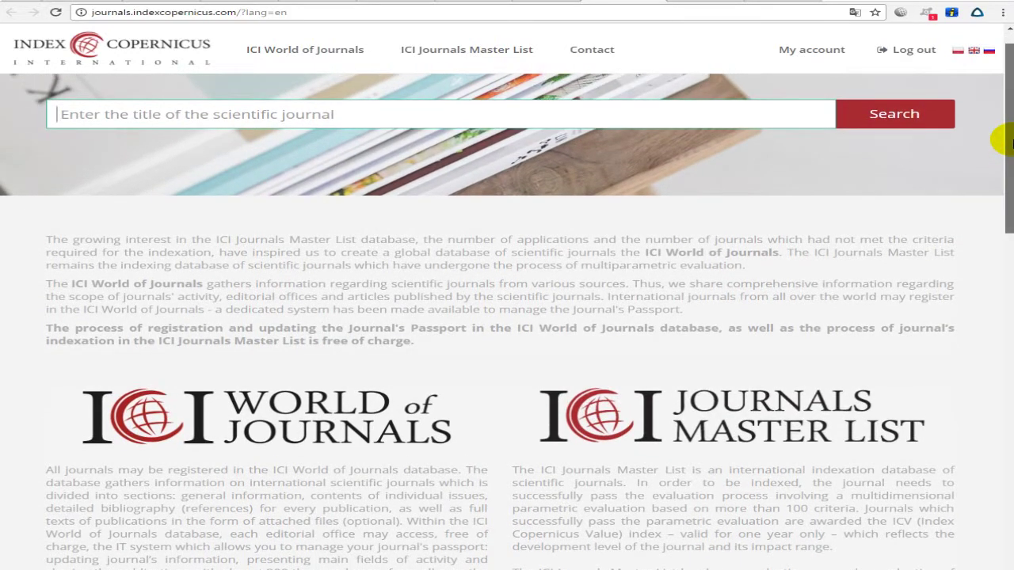
pyautogui.scroll(2, 978, 153)
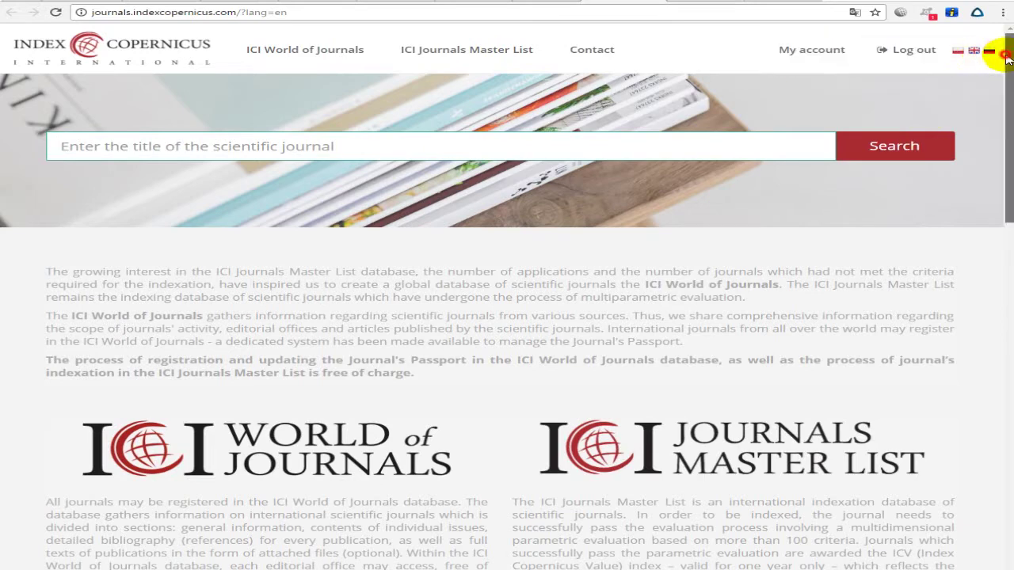
pyautogui.scroll(-1, 992, 57)
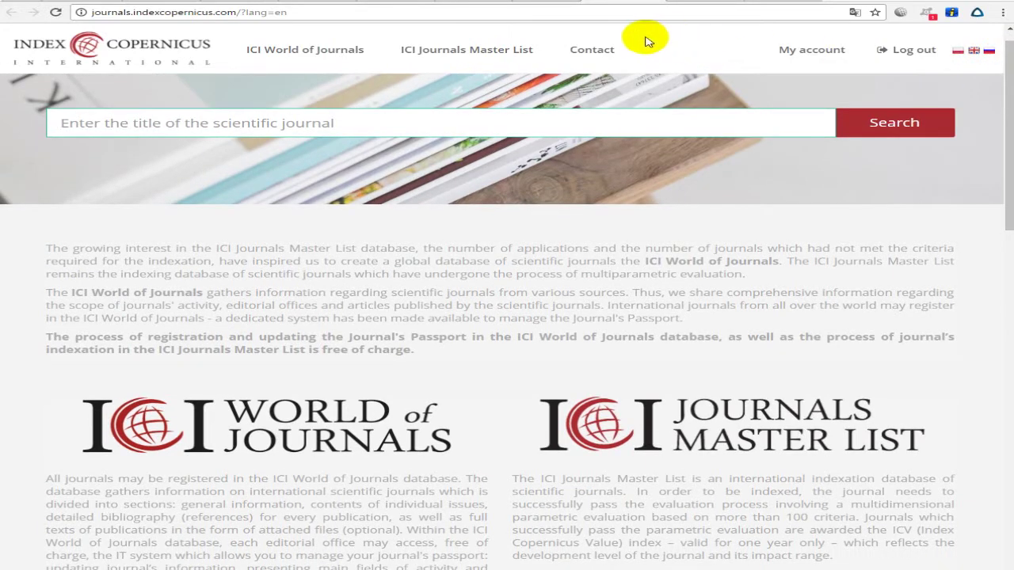
# Step: Look over the Scientific Journal of Polonia University home page and return to the Index Copernicus home page
pyautogui.click(545, 3)
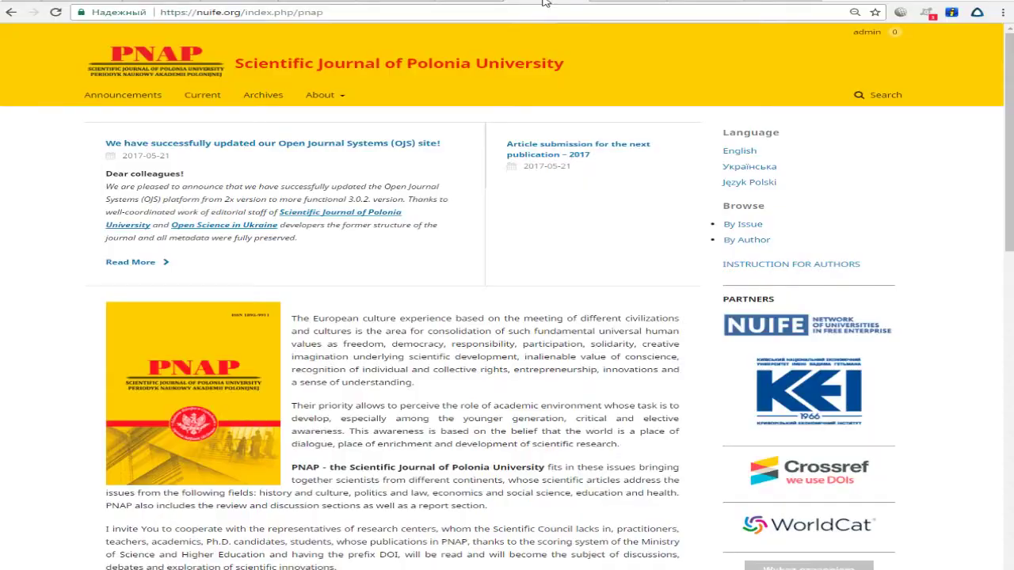
pyautogui.scroll(-1, 988, 109)
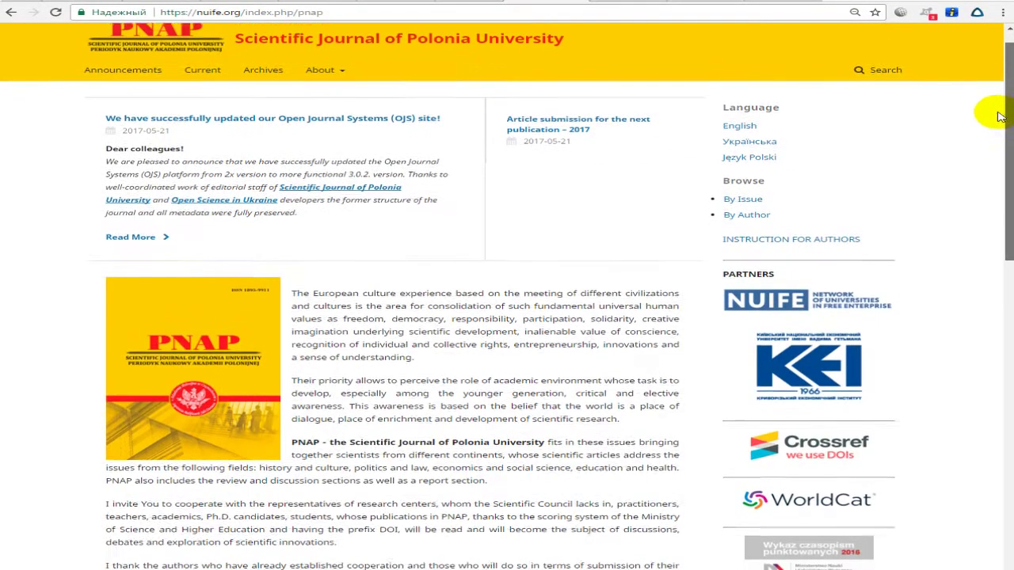
pyautogui.scroll(1, 989, 108)
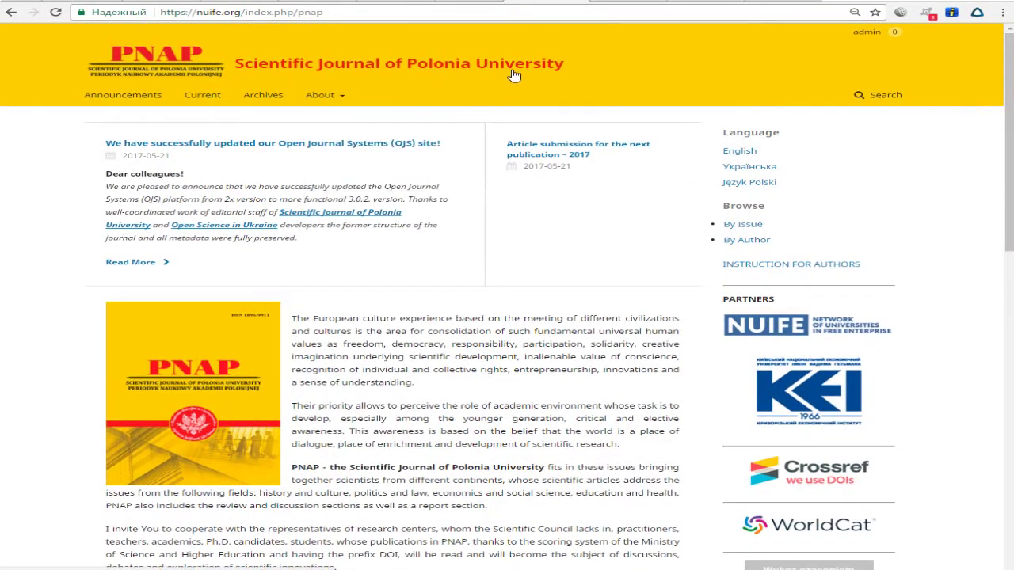
pyautogui.click(634, 5)
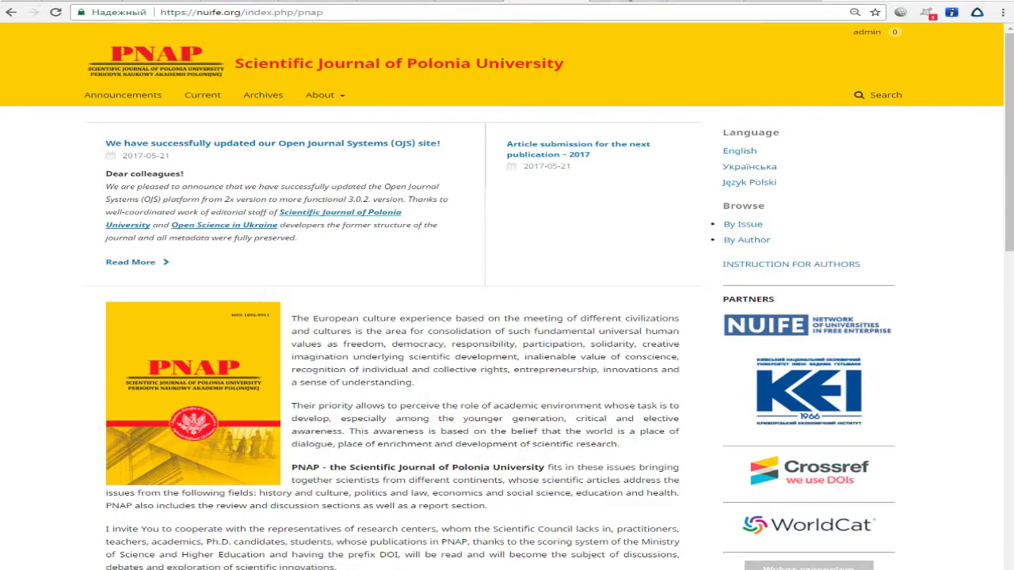
pyautogui.click(630, 2)
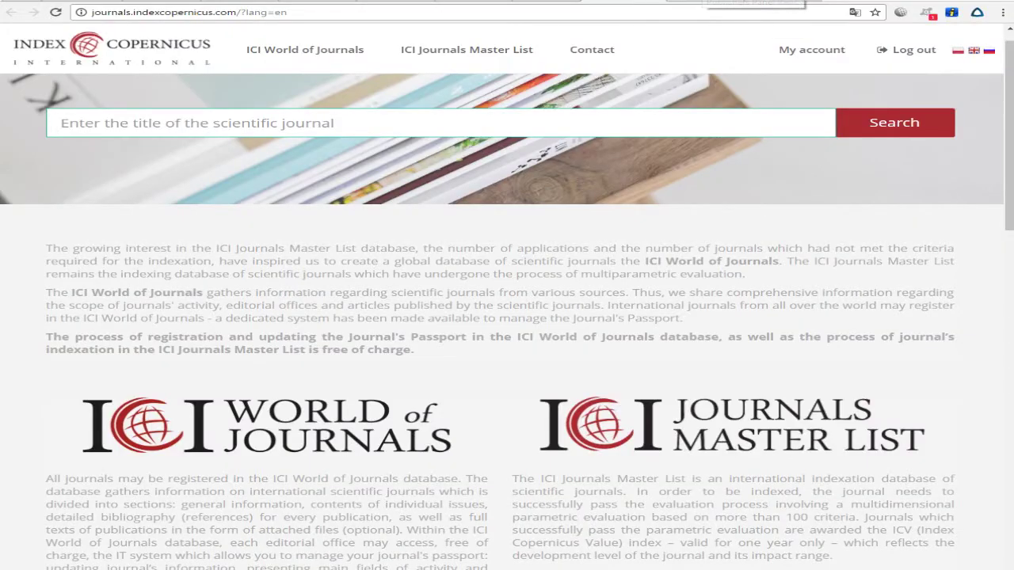
pyautogui.click(600, 7)
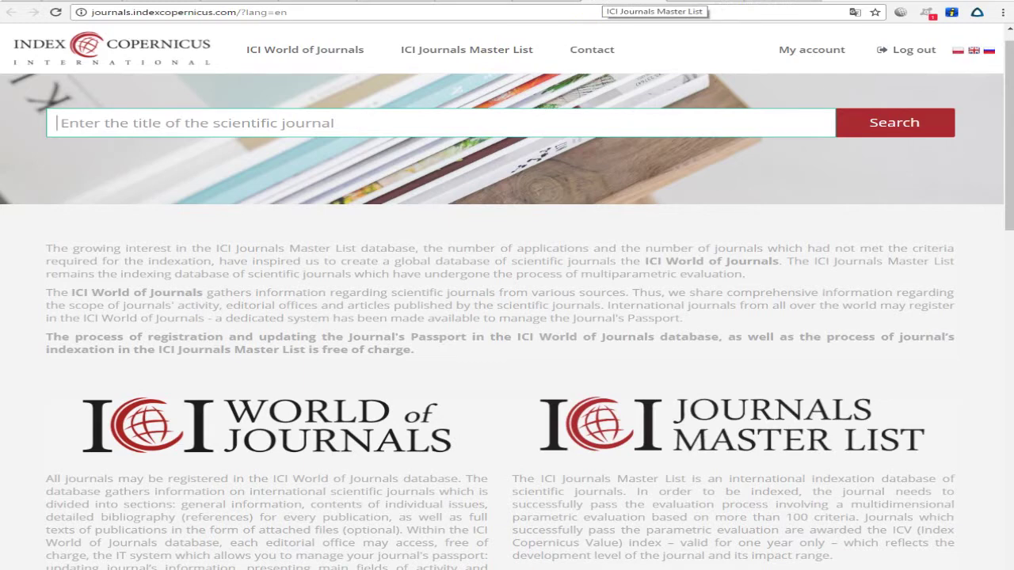
# Step: Log out of the ICI World of Journals representative panel and open the site's login page
pyautogui.click(753, 4)
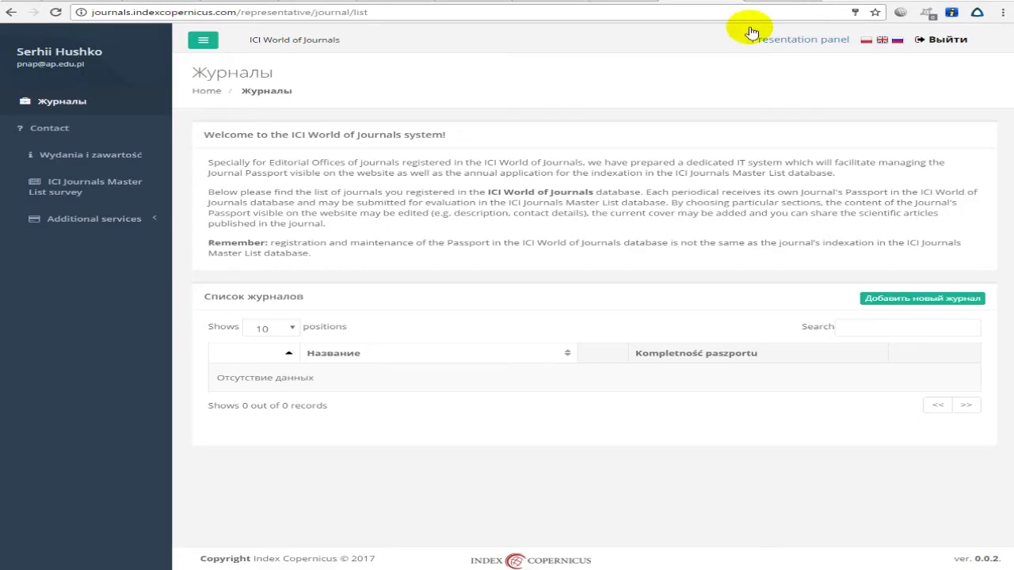
pyautogui.click(938, 37)
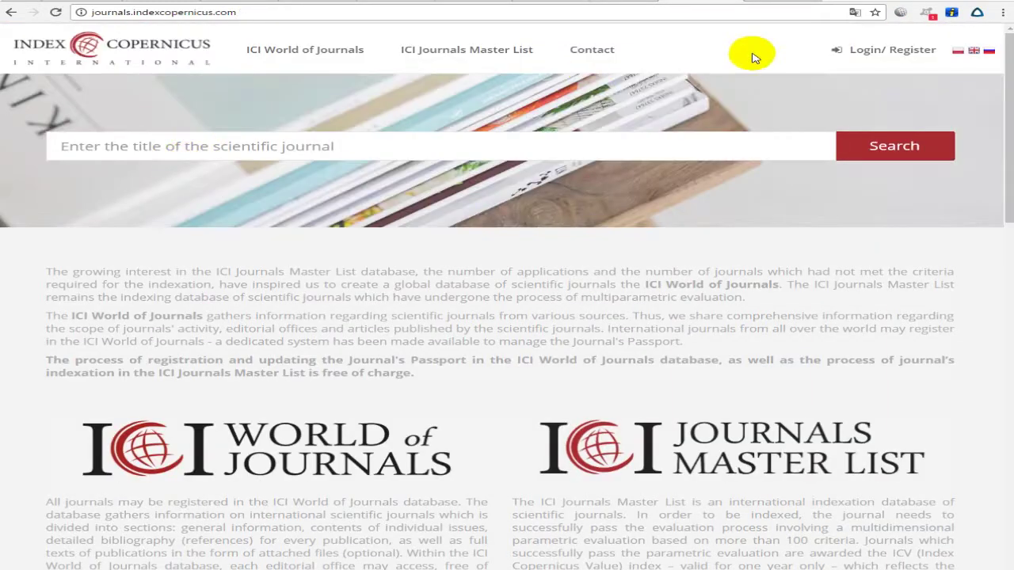
pyautogui.click(851, 59)
# Step: Fill in the username of the sign-in form with the journal account's e-mail address
pyautogui.click(215, 198)
pyautogui.click(227, 172)
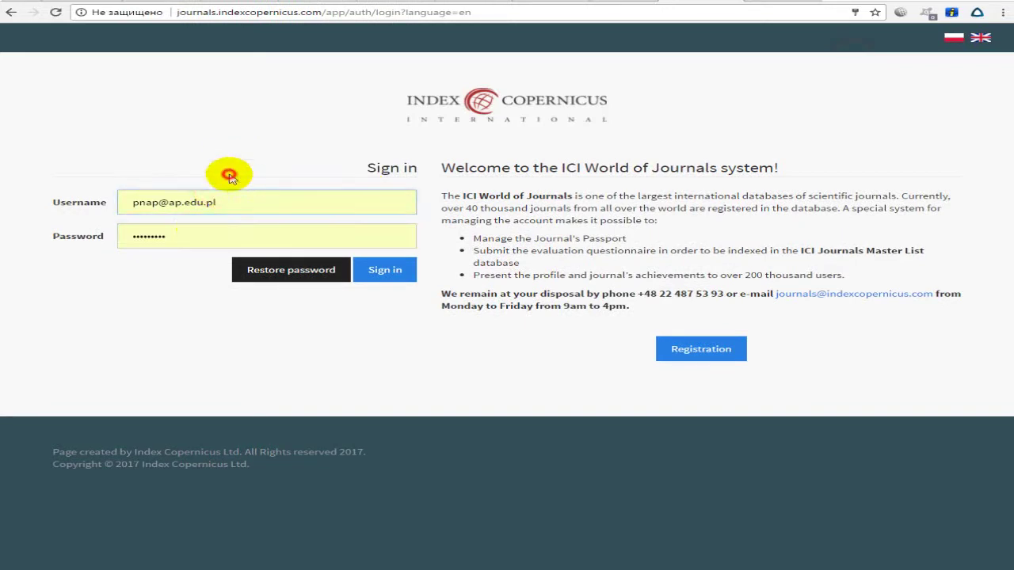
pyautogui.click(182, 242)
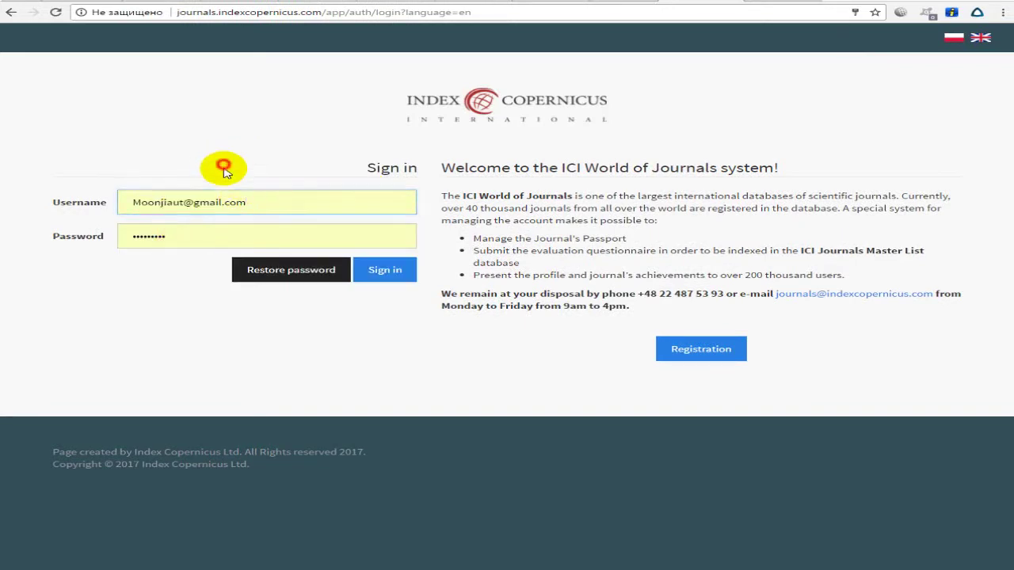
pyautogui.click(215, 203)
pyautogui.click(169, 177)
pyautogui.click(236, 198)
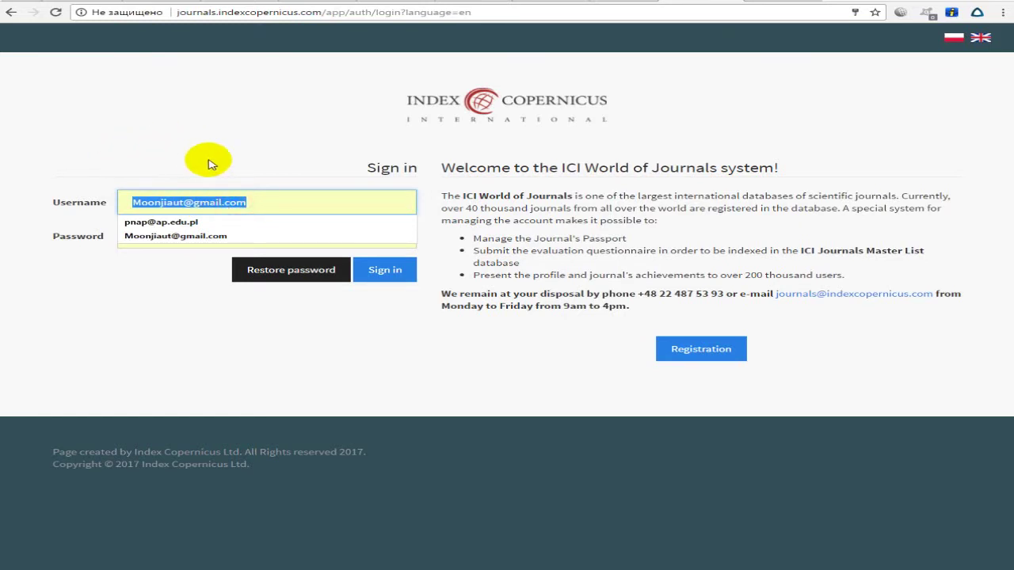
pyautogui.write('pna')
pyautogui.press('Down')
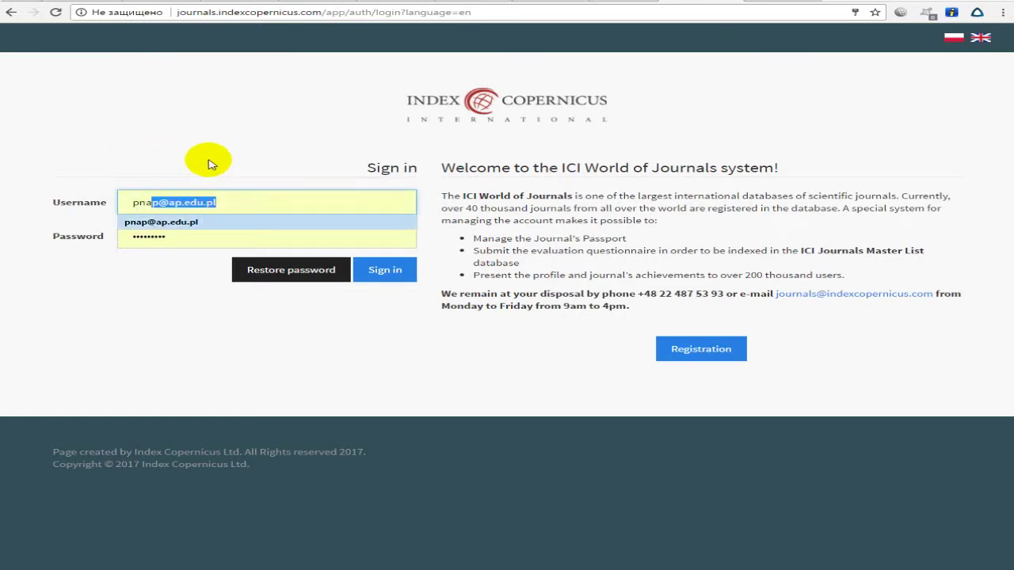
pyautogui.press('Return')
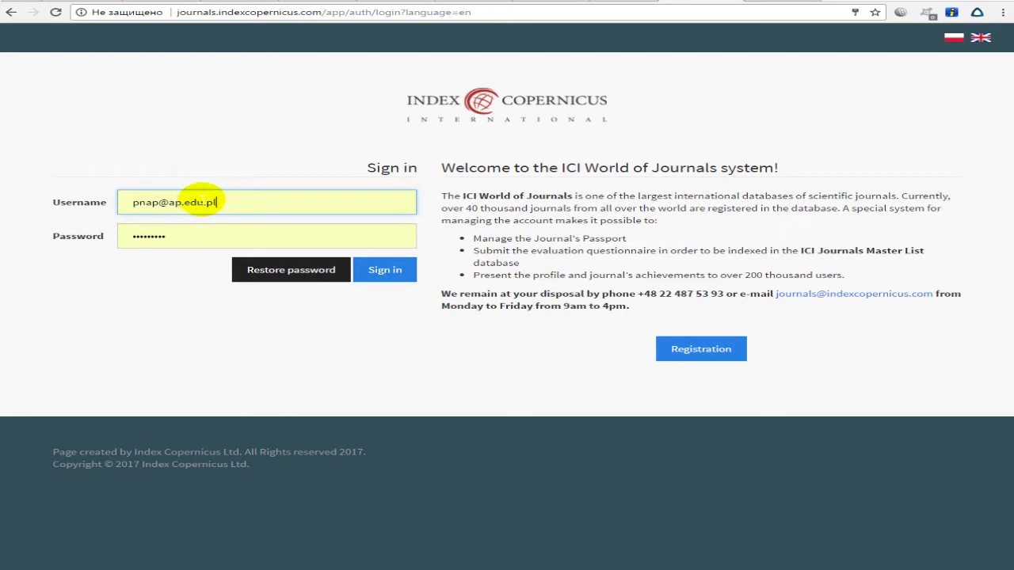
# Step: Sign in to the journal account using its saved password
pyautogui.click(193, 230)
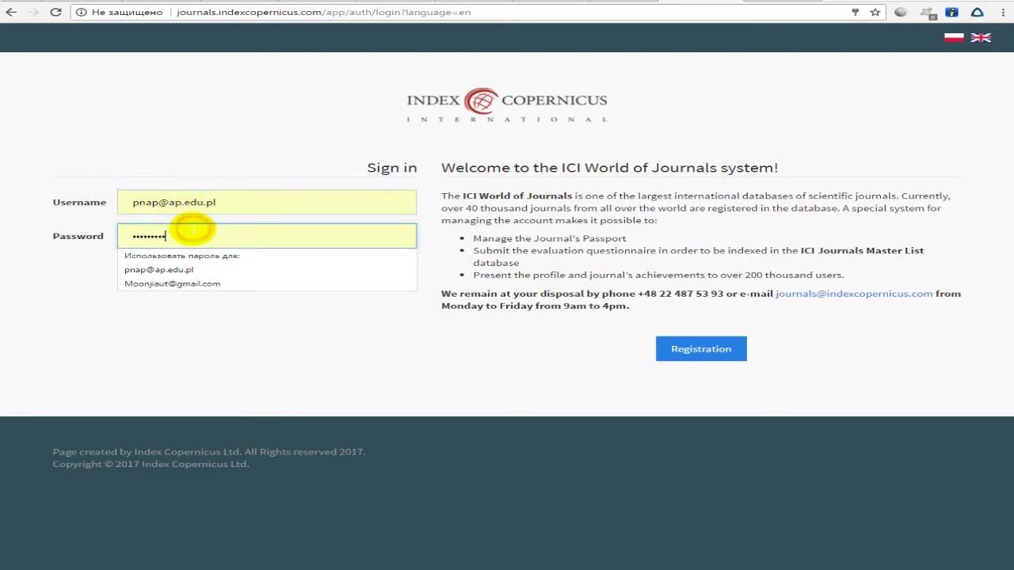
pyautogui.click(207, 159)
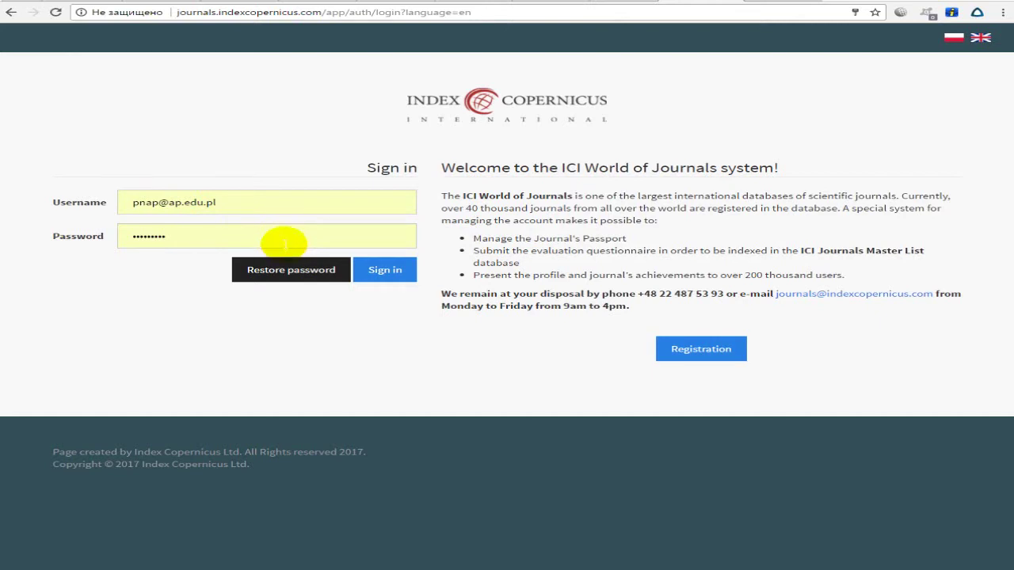
pyautogui.click(403, 277)
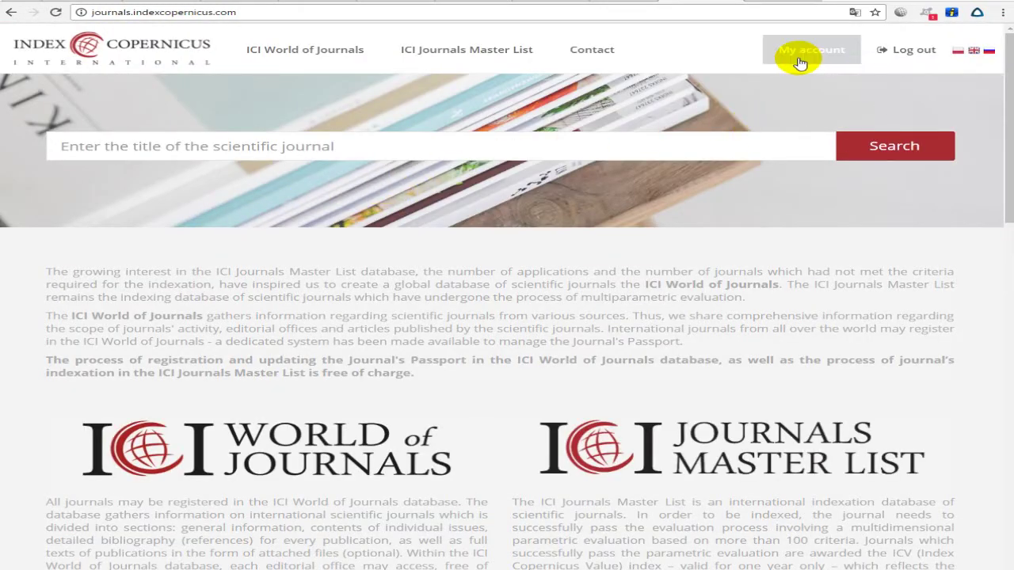
# Step: Open the ICI World of Journals database and look over its search form and journal listing
pyautogui.moveTo(999, 127); pyautogui.dragTo(998, 75)
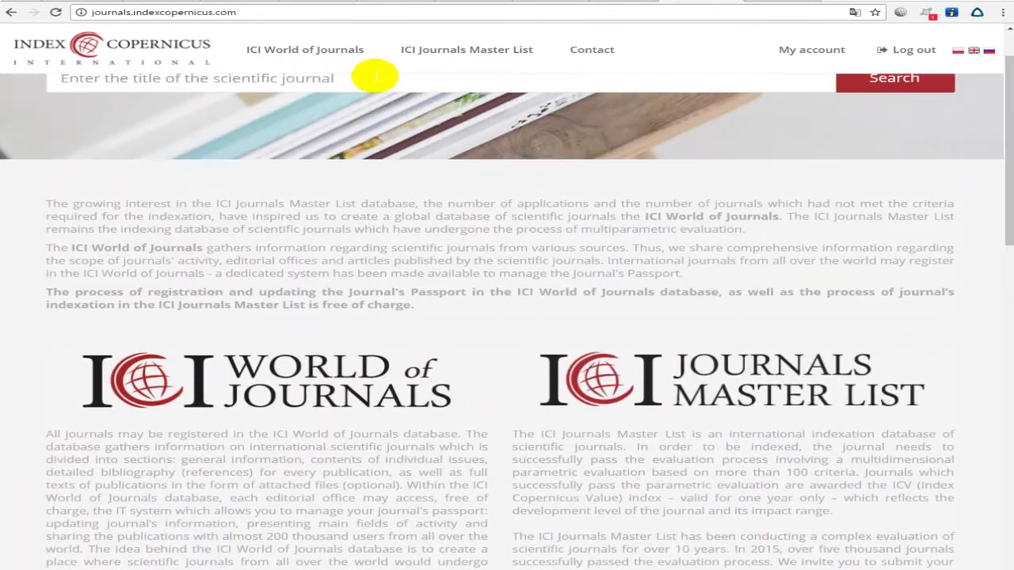
pyautogui.click(273, 51)
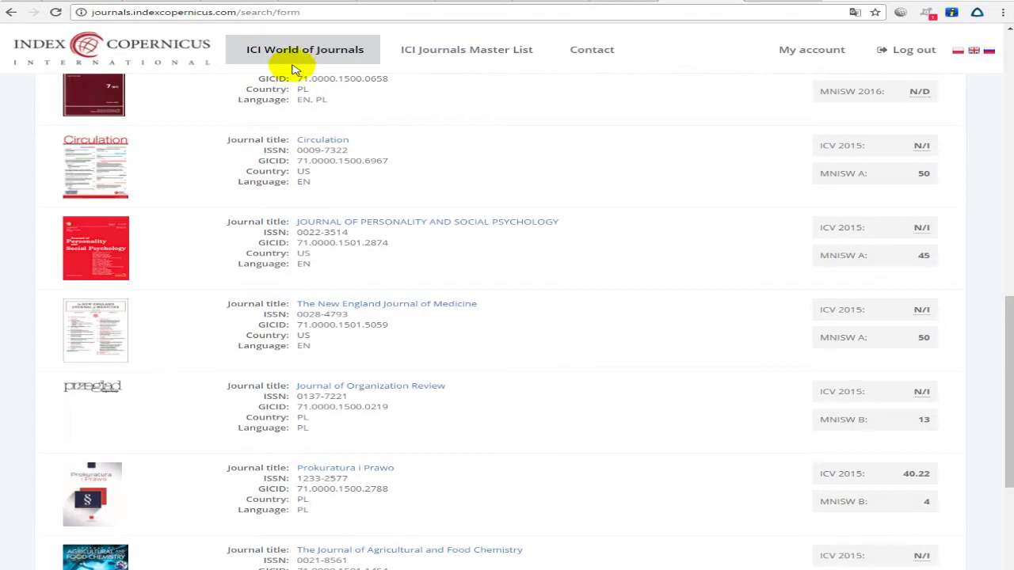
pyautogui.scroll(15, 295, 75)
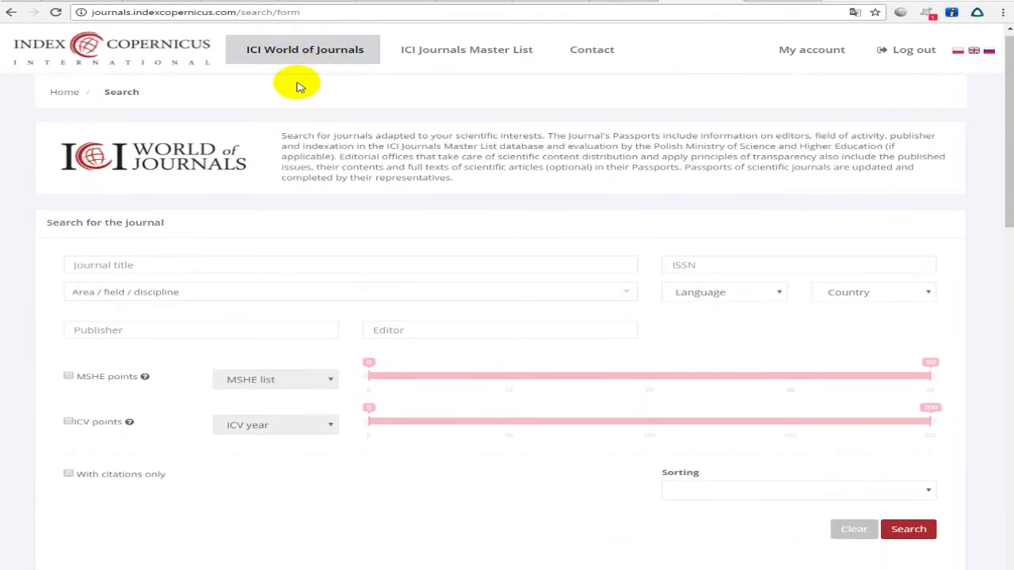
pyautogui.scroll(-1, 169, 203)
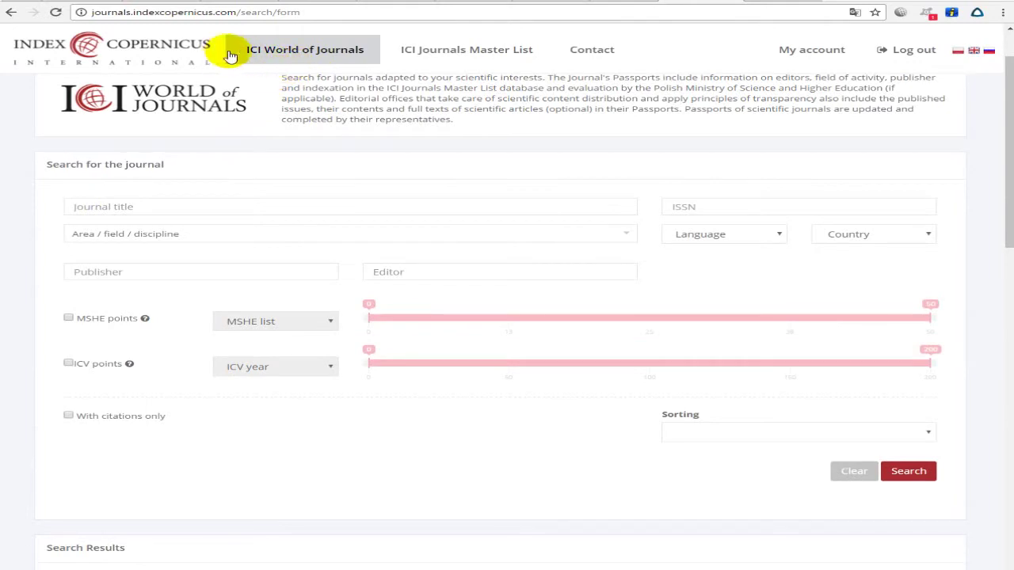
pyautogui.scroll(-6, 249, 208)
pyautogui.scroll(5, 247, 206)
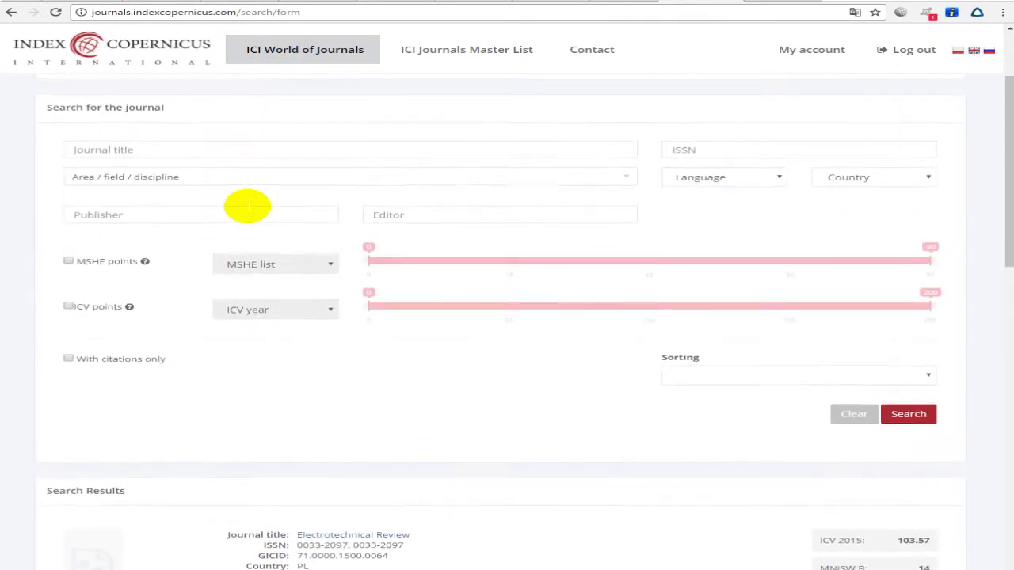
pyautogui.scroll(2, 247, 206)
# Step: Open the ICI Journals Master List database and look over its search form and journal listing
pyautogui.click(464, 54)
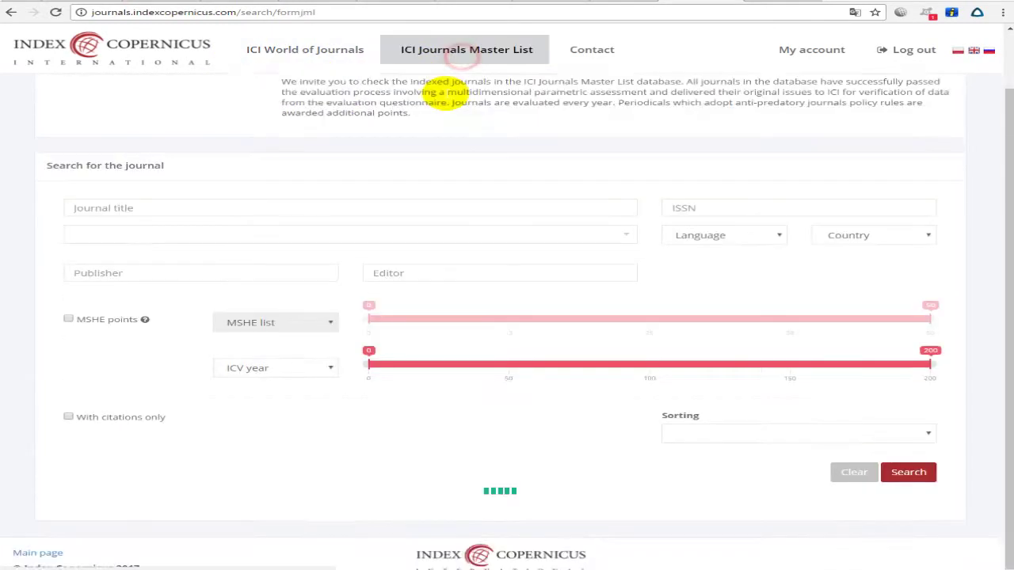
pyautogui.scroll(-4, 380, 129)
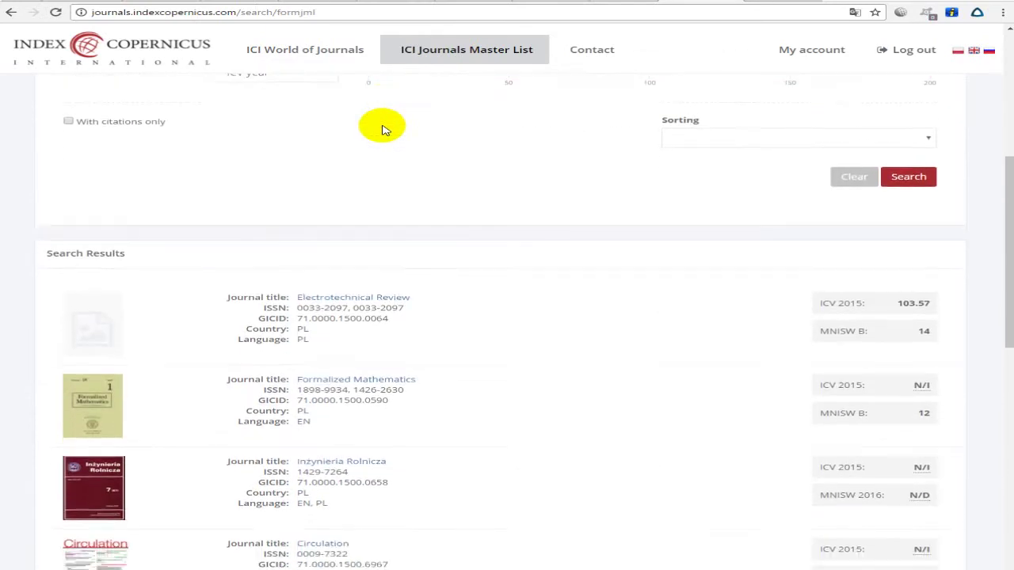
pyautogui.scroll(5, 380, 129)
# Step: Compare the ICI World of Journals and ICI Journals Master List search pages and listings, finishing on the Master List
pyautogui.click(329, 48)
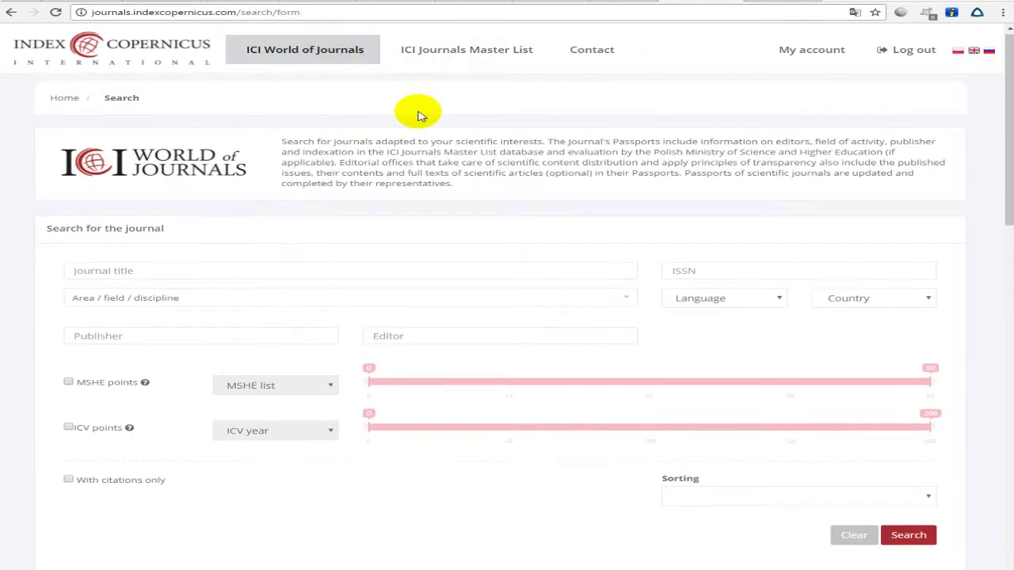
pyautogui.scroll(-7, 420, 117)
pyautogui.scroll(1, 416, 115)
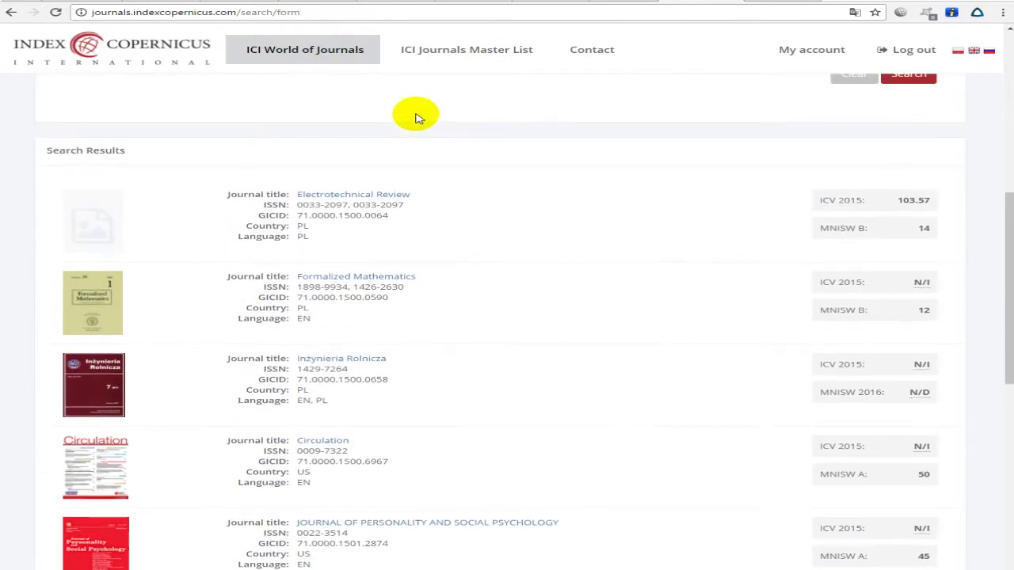
pyautogui.click(407, 45)
pyautogui.scroll(-10, 427, 90)
pyautogui.scroll(10, 427, 90)
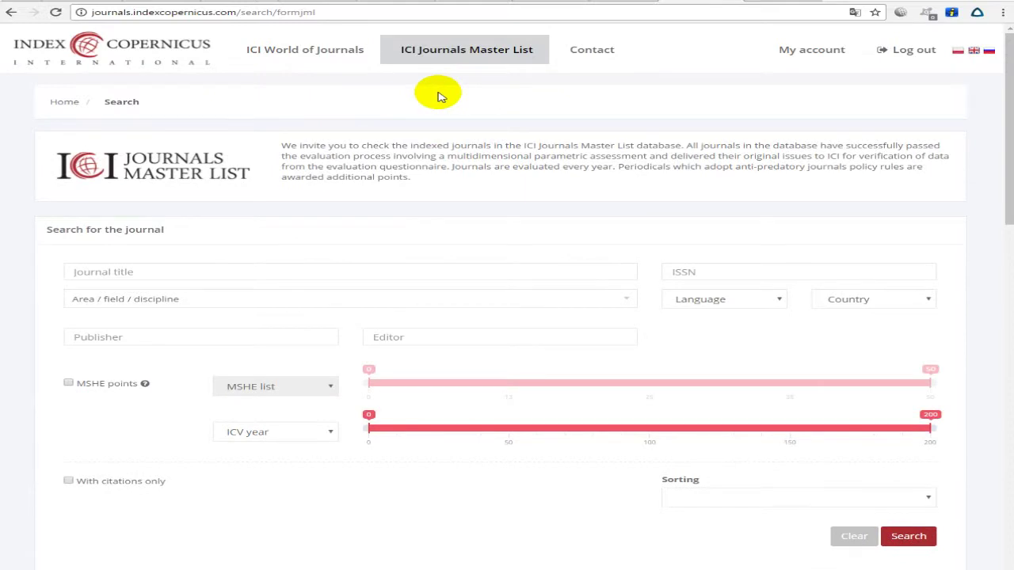
pyautogui.click(333, 57)
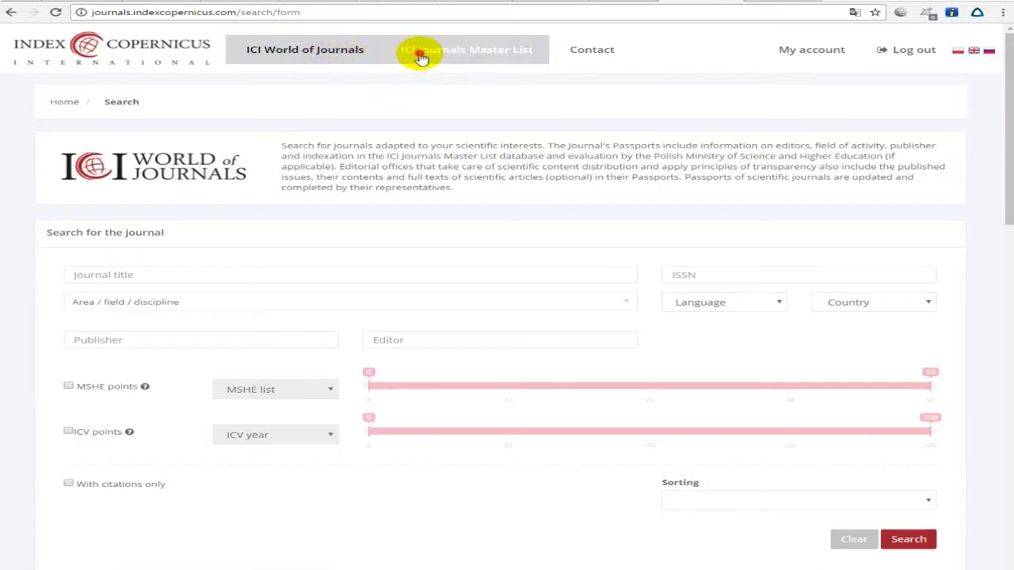
pyautogui.click(419, 57)
pyautogui.click(340, 50)
pyautogui.click(404, 57)
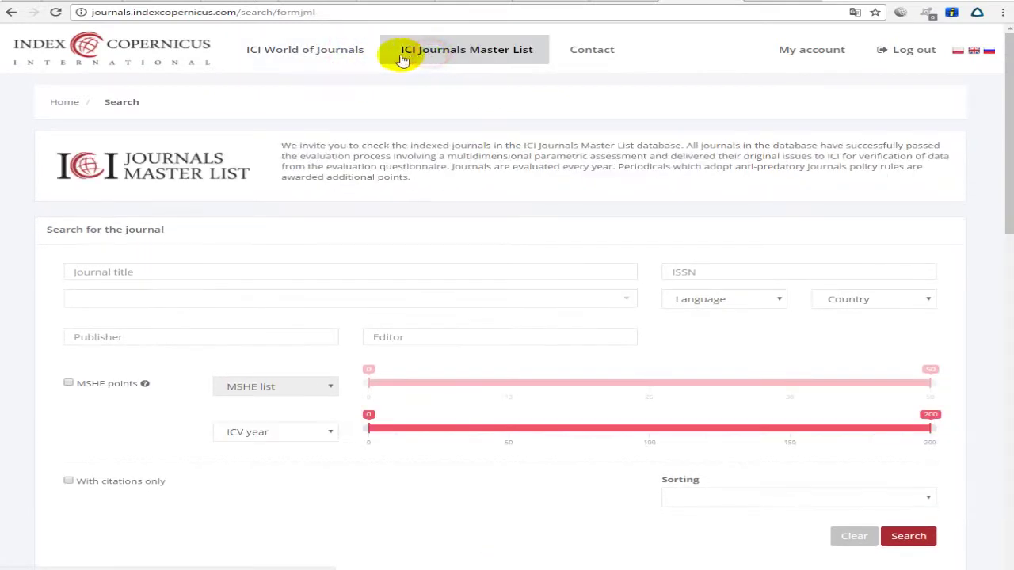
# Step: Switch repeatedly between the two databases to compare their pages, and examine the ICI Journals Master List results down to the page links
pyautogui.click(332, 51)
pyautogui.click(424, 55)
pyautogui.click(358, 62)
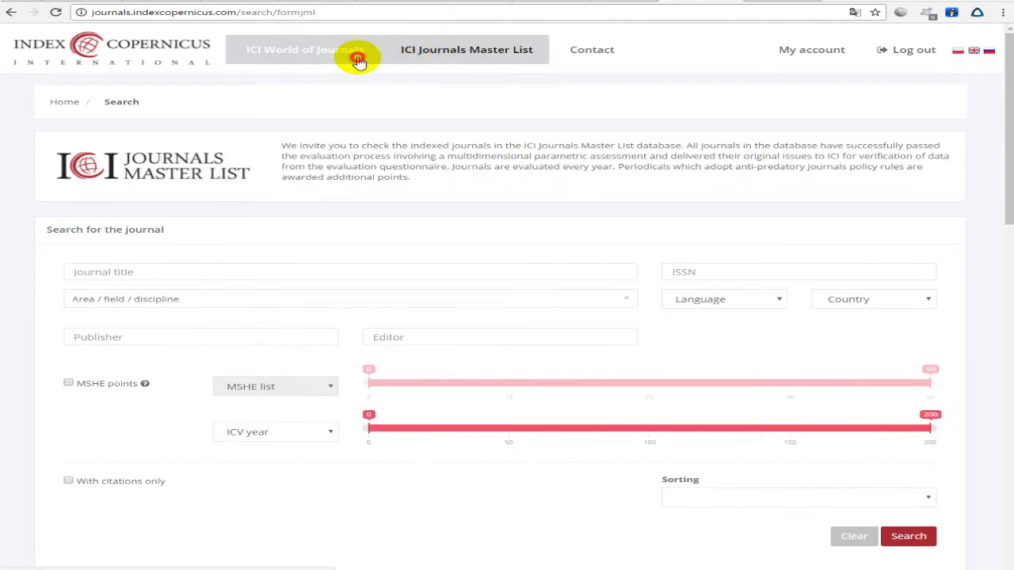
pyautogui.click(430, 55)
pyautogui.click(335, 52)
pyautogui.click(431, 56)
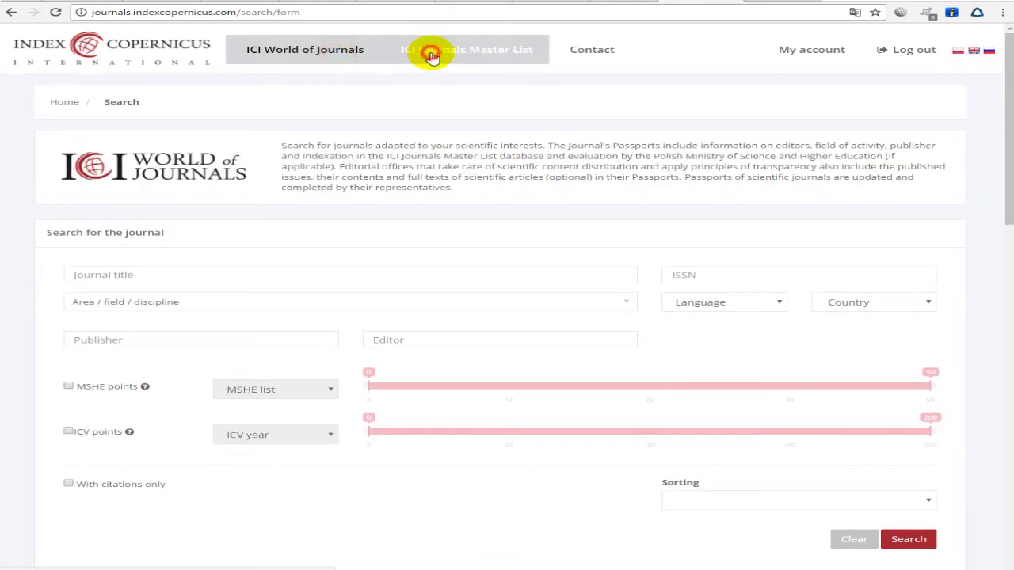
pyautogui.click(318, 52)
pyautogui.click(428, 57)
pyautogui.scroll(-4, 476, 119)
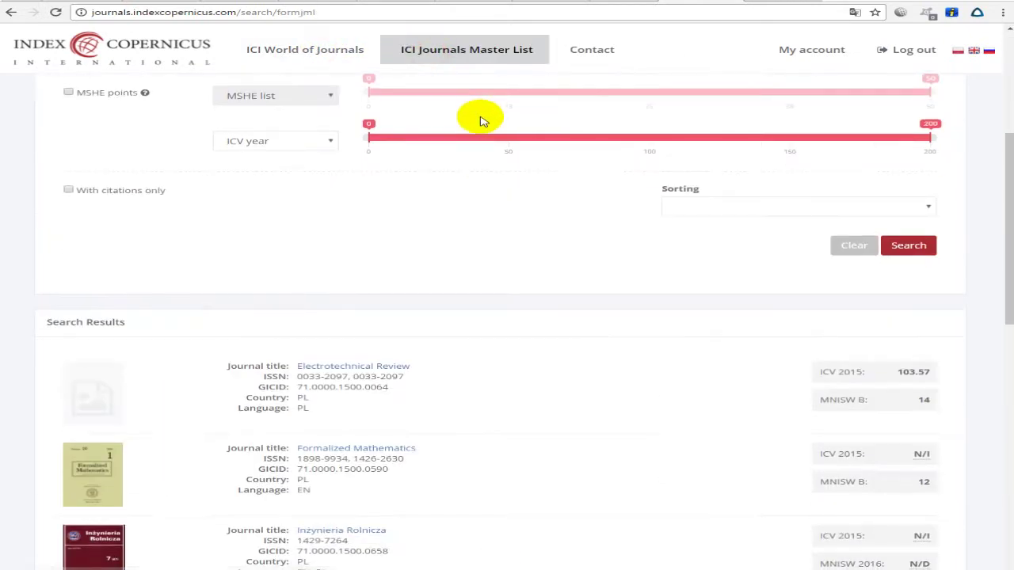
pyautogui.scroll(-9, 480, 119)
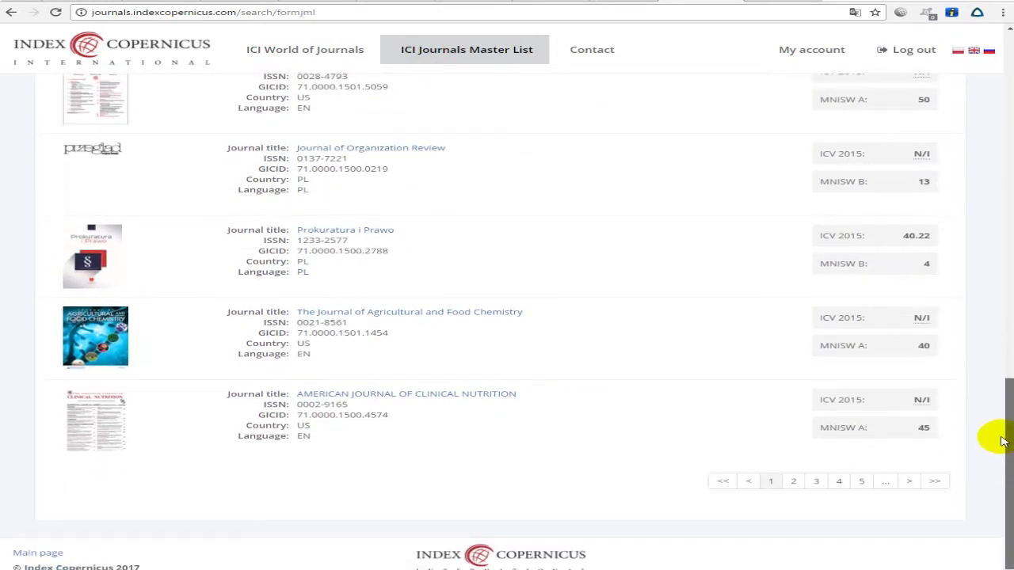
pyautogui.moveTo(1002, 441); pyautogui.dragTo(1003, 134)
# Step: Return to the ICI World of Journals database and review its description, search filters and first journal results
pyautogui.click(319, 60)
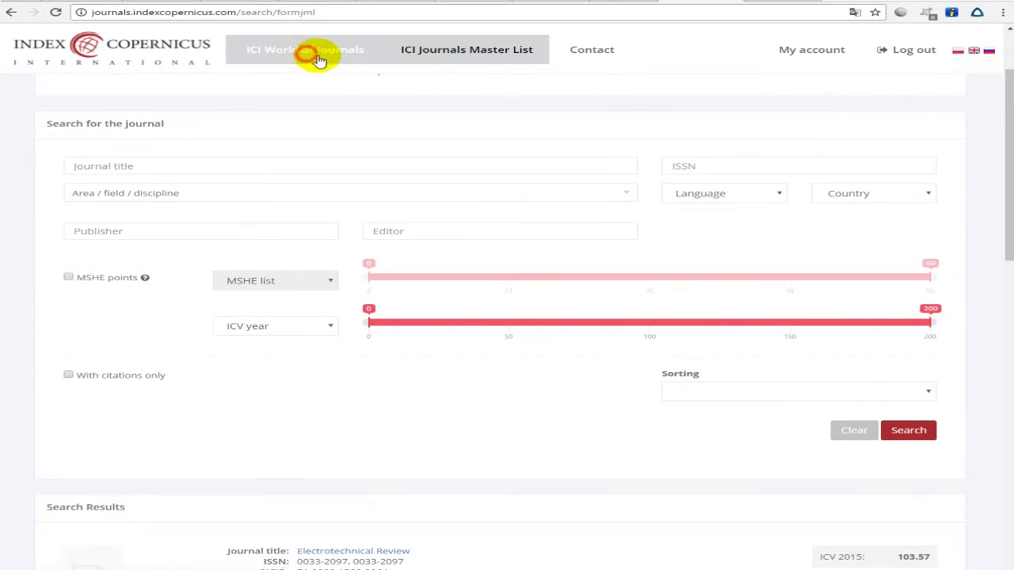
pyautogui.scroll(5, 480, 95)
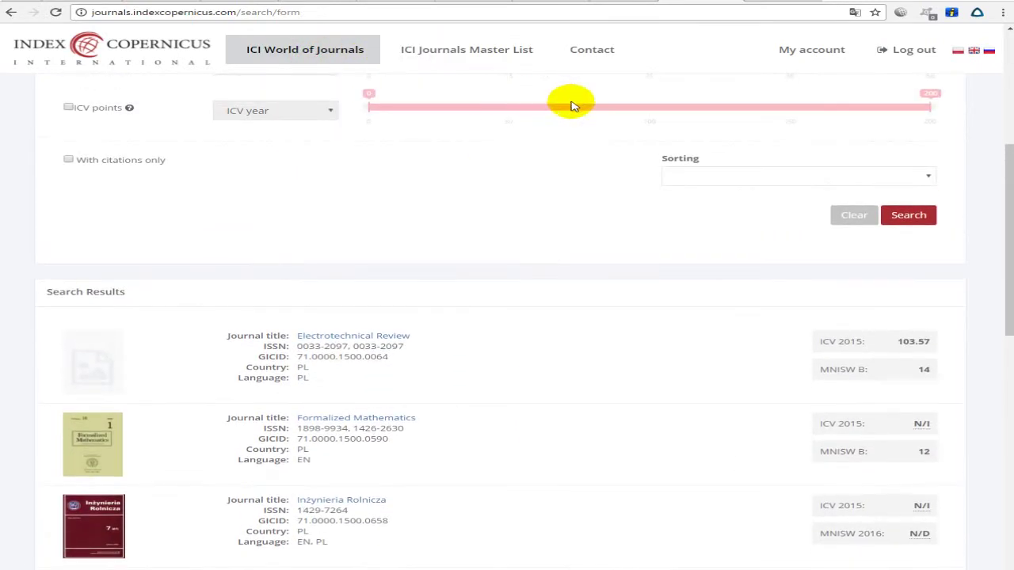
pyautogui.scroll(4, 573, 106)
pyautogui.scroll(-2, 713, 119)
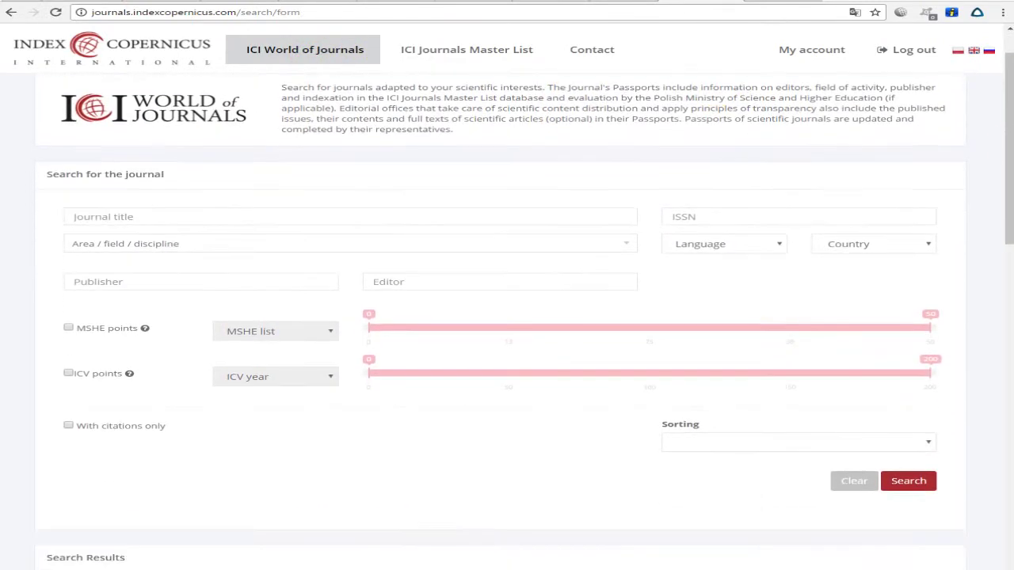
pyautogui.moveTo(996, 118); pyautogui.dragTo(946, 113)
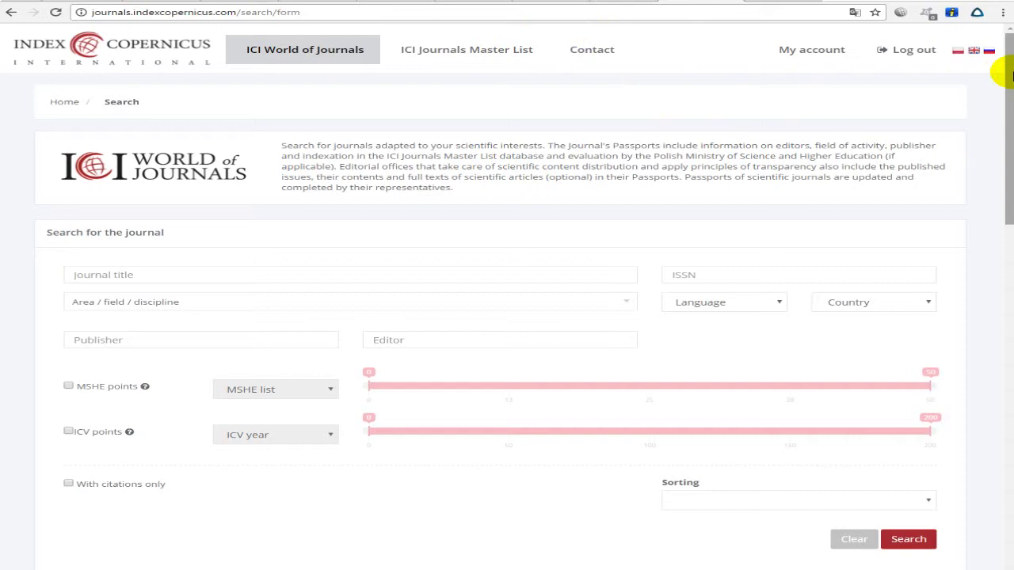
pyautogui.moveTo(1011, 75)
pyautogui.mouseDown()
pyautogui.moveTo(996, 79)
pyautogui.moveTo(1001, 141)
pyautogui.mouseUp()
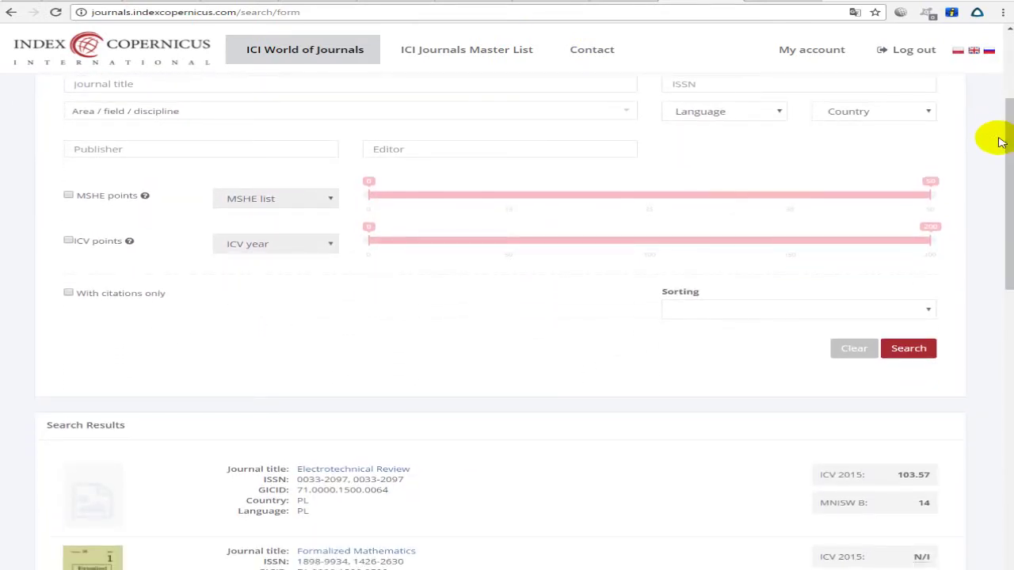
pyautogui.moveTo(1009, 141); pyautogui.dragTo(1009, 132)
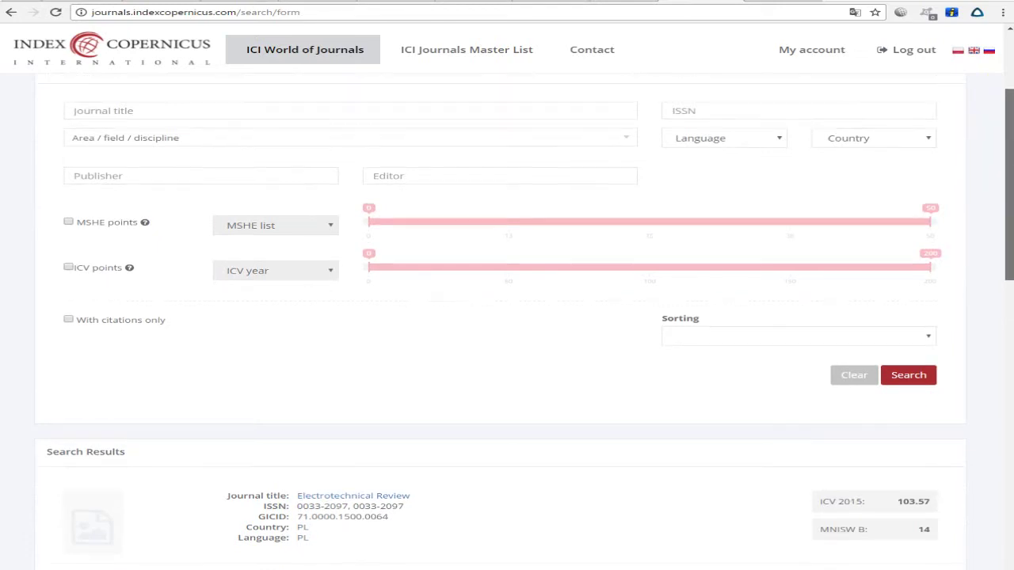
pyautogui.scroll(3, 792, 103)
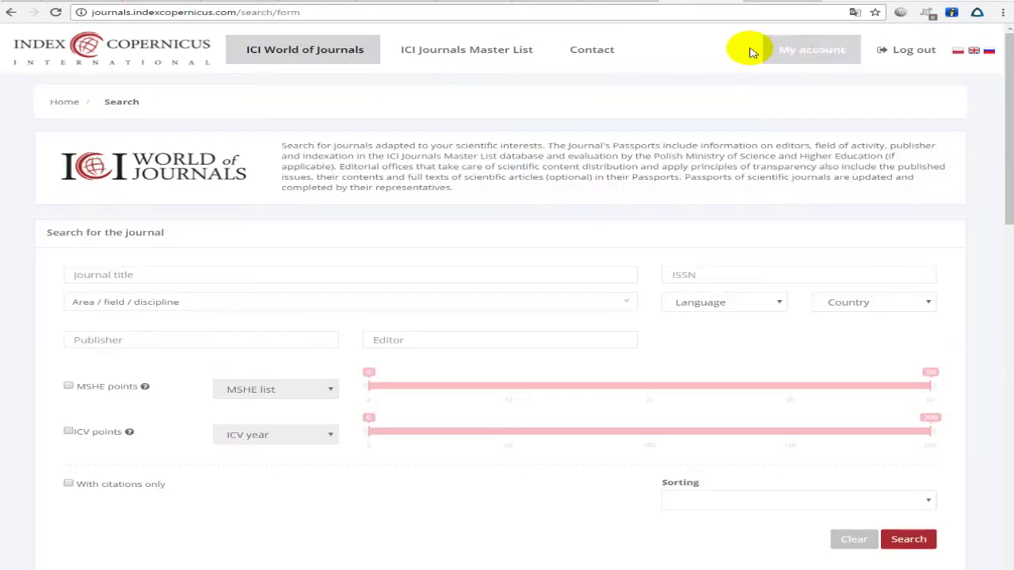
# Step: Open the account area and examine the journals list, including the text above its table
pyautogui.click(792, 57)
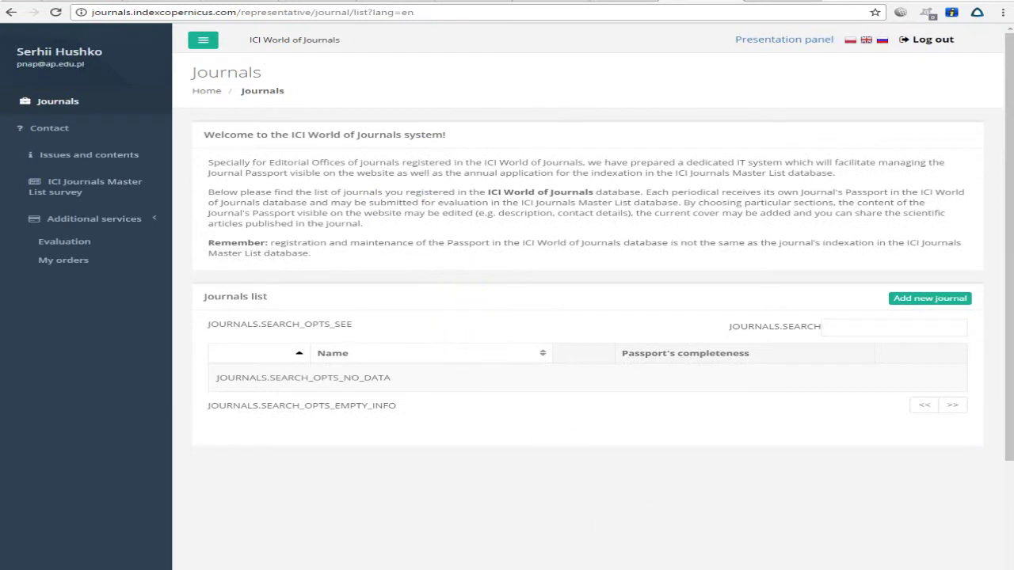
pyautogui.moveTo(689, 564)
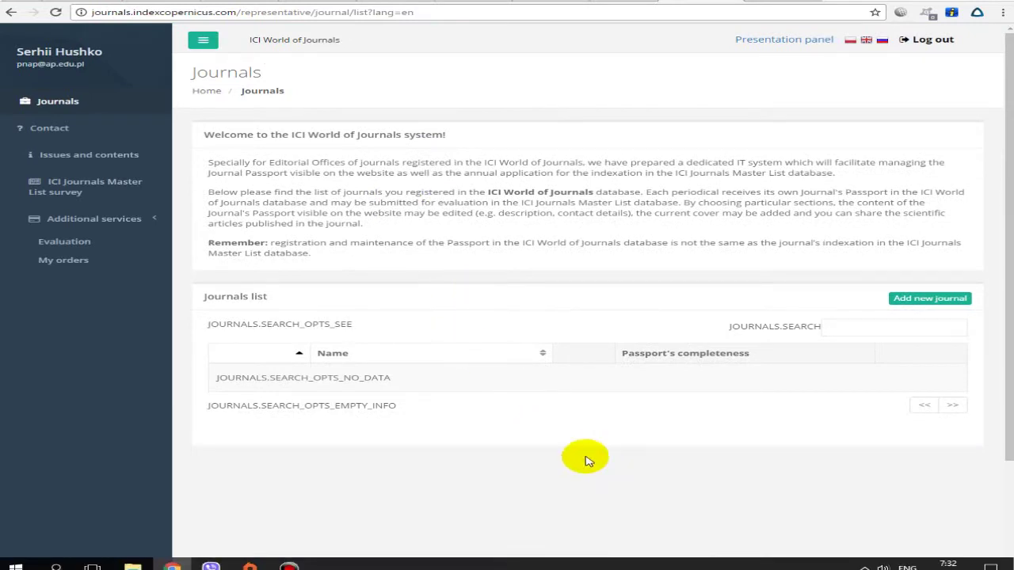
pyautogui.tripleClick(336, 324)
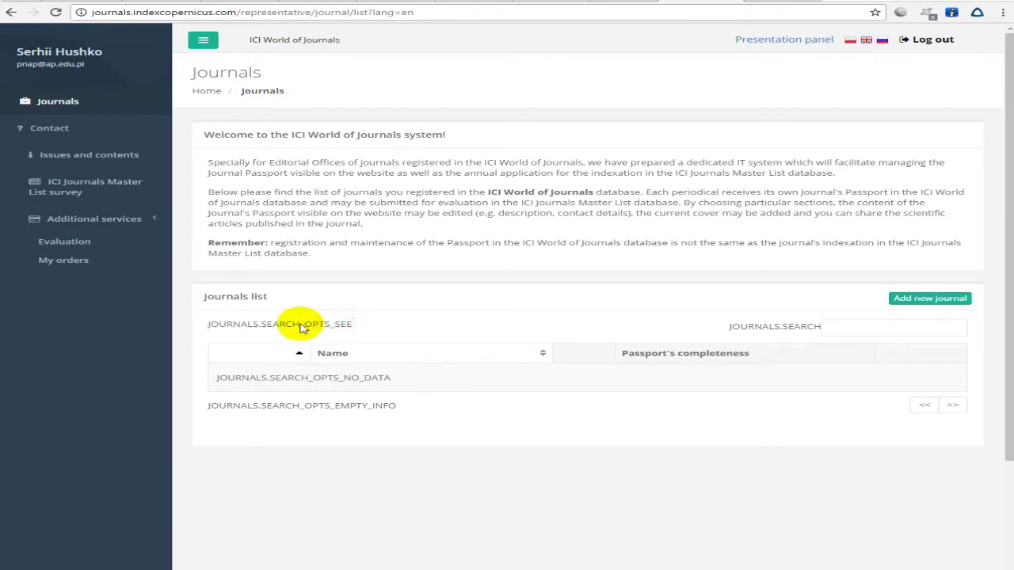
pyautogui.moveTo(305, 324); pyautogui.dragTo(353, 326)
pyautogui.doubleClick(351, 324)
pyautogui.click(319, 330)
pyautogui.click(314, 325)
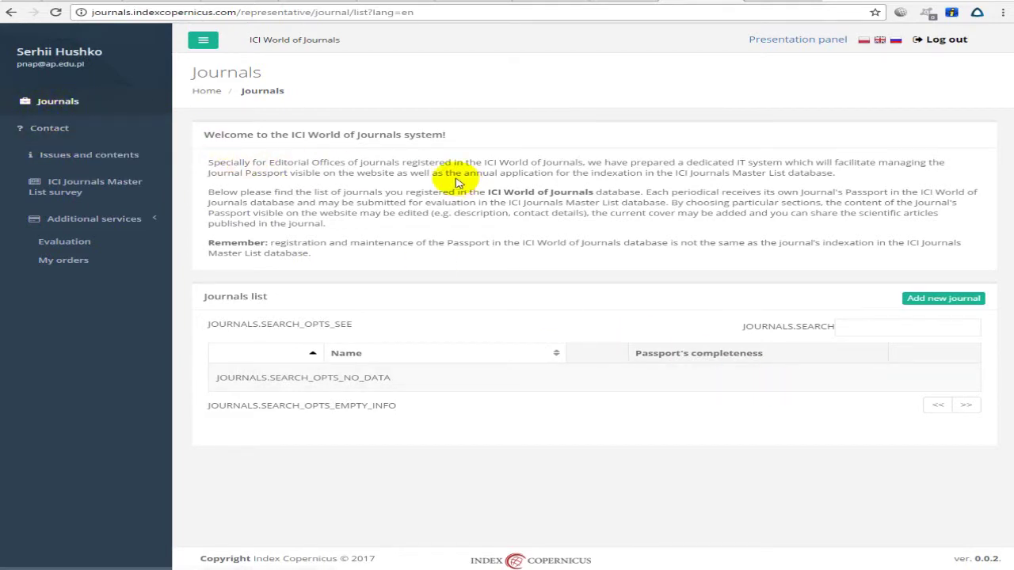
# Step: Read the welcome heading and introductory notes about the ICI World of Journals system
pyautogui.moveTo(216, 162); pyautogui.dragTo(774, 245)
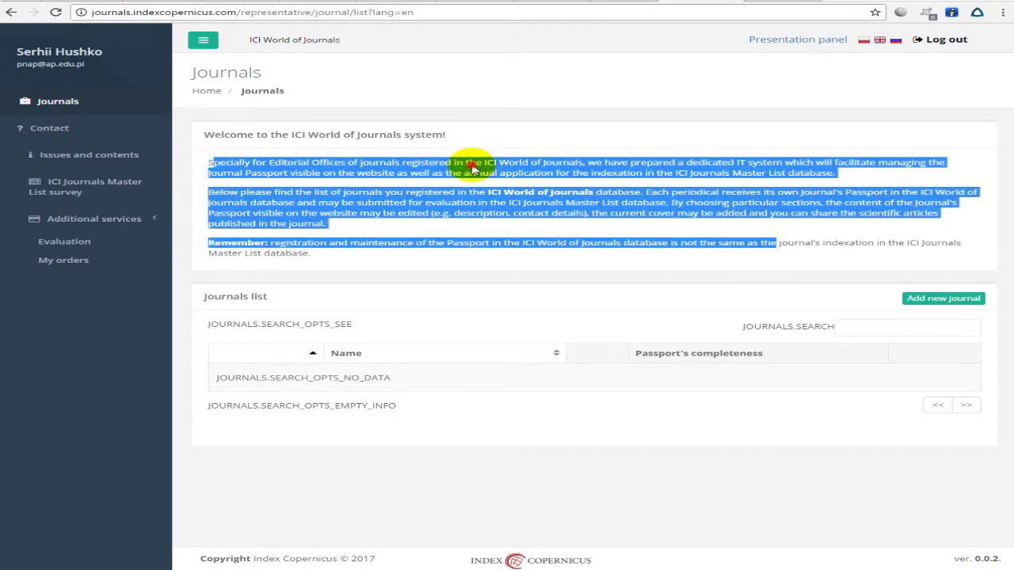
pyautogui.click(357, 136)
pyautogui.moveTo(445, 135); pyautogui.dragTo(333, 133)
pyautogui.click(332, 132)
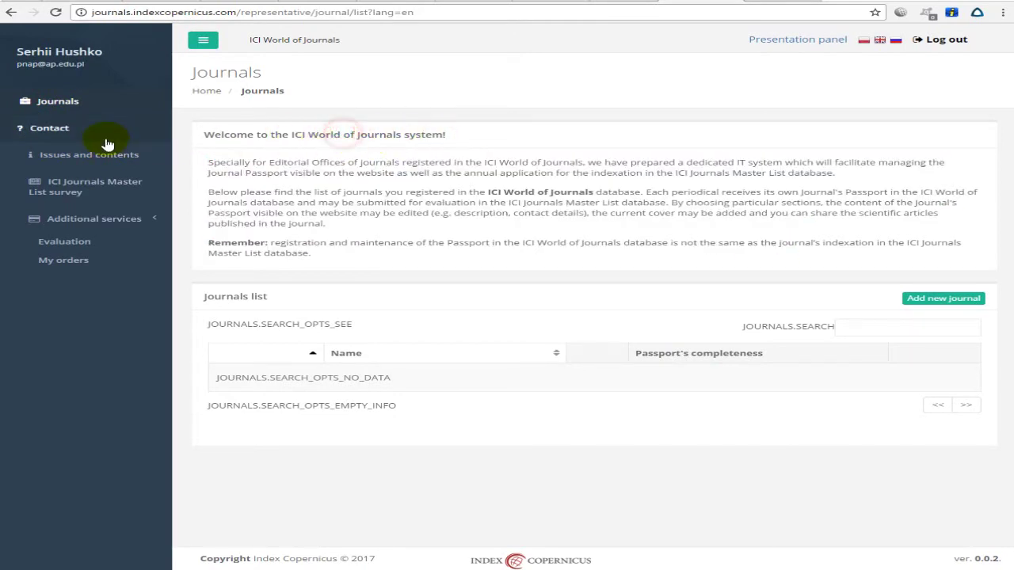
# Step: View the Contact and Issues and contents pages, and try to open the ICI Journals Master List survey
pyautogui.click(68, 140)
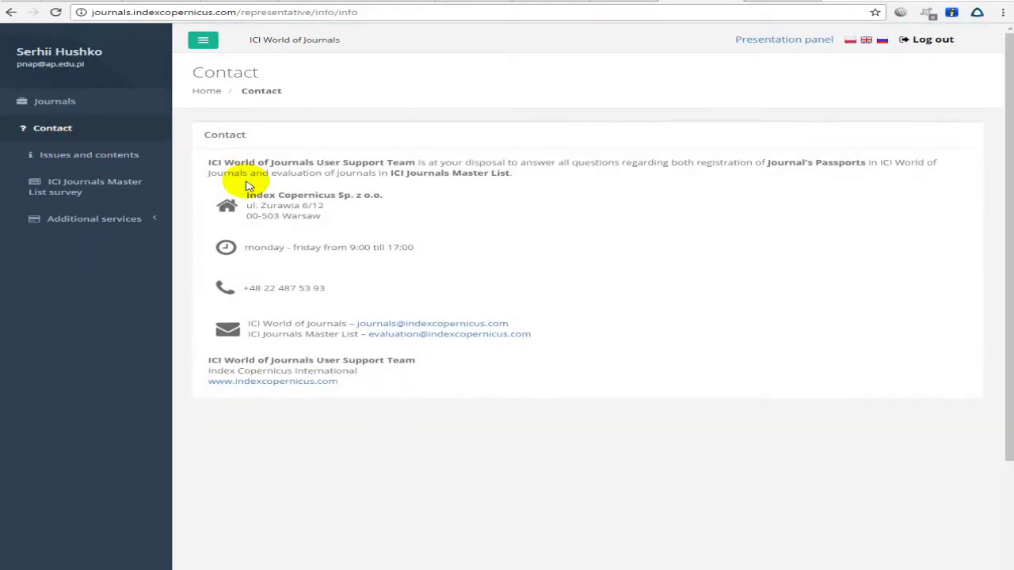
pyautogui.click(55, 166)
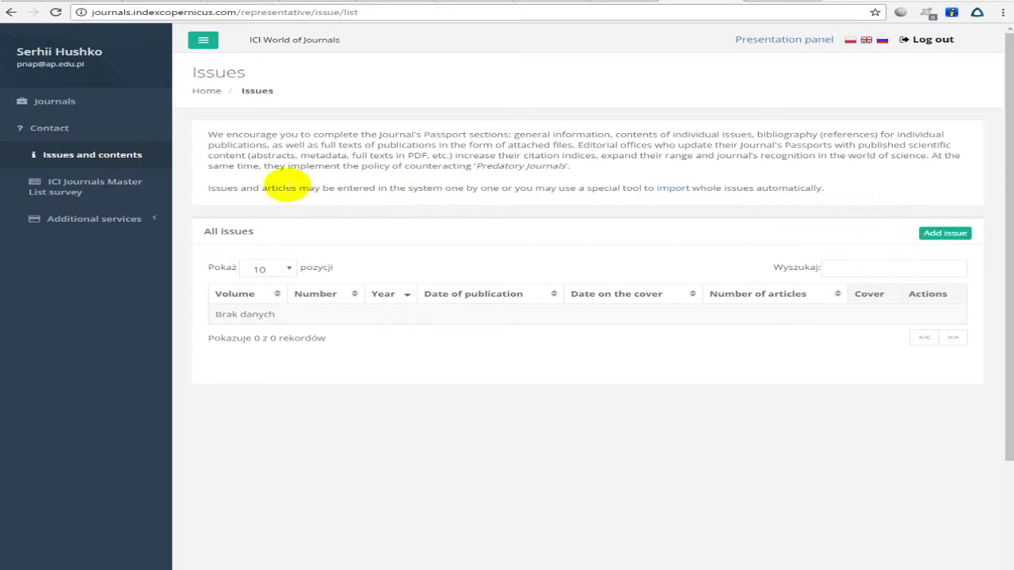
pyautogui.click(89, 193)
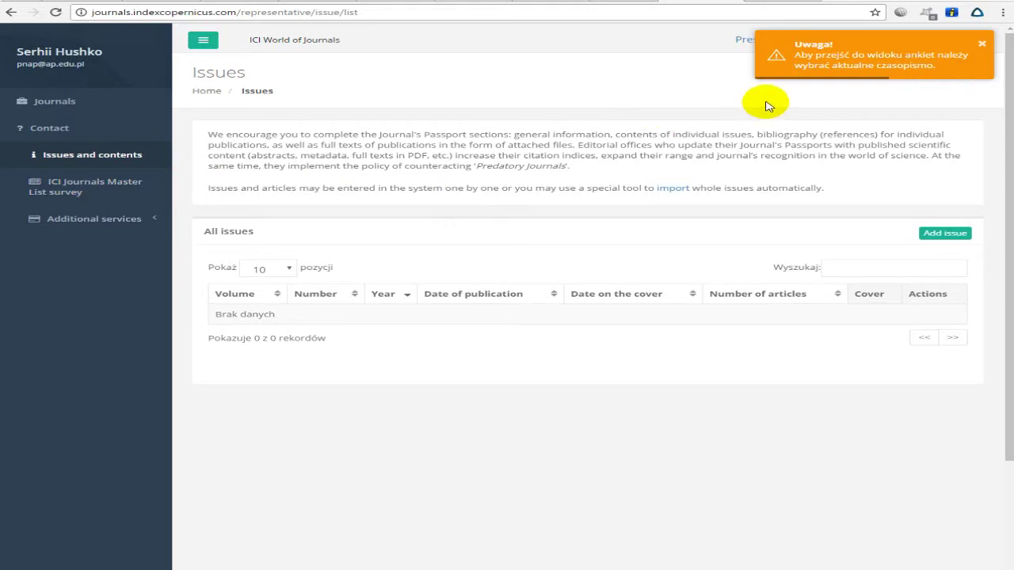
# Step: Open Evaluation under the additional services and read the Evaluation on Request terms, including its price and processing time
pyautogui.click(103, 219)
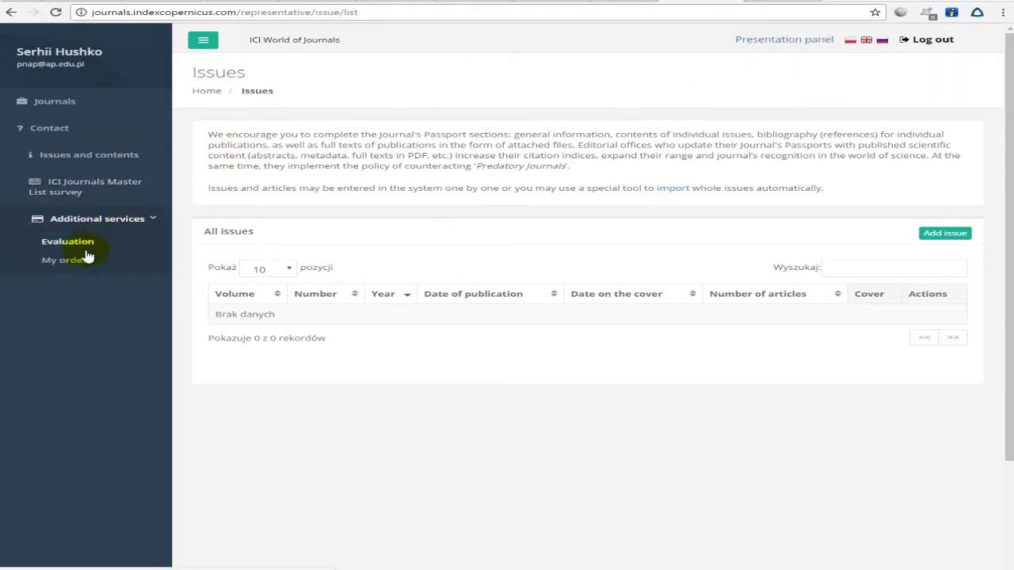
pyautogui.click(86, 249)
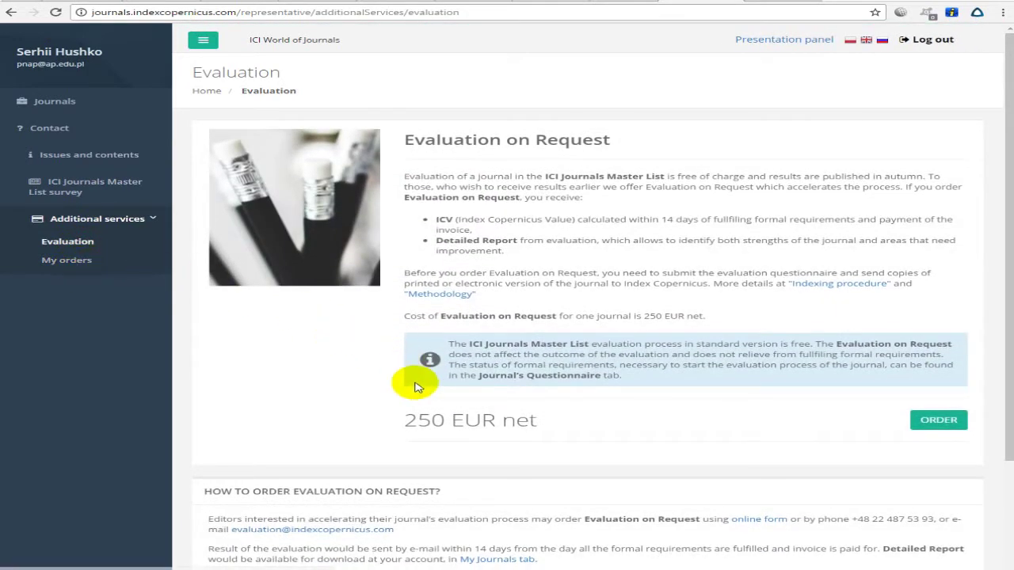
pyautogui.moveTo(405, 420); pyautogui.dragTo(567, 424)
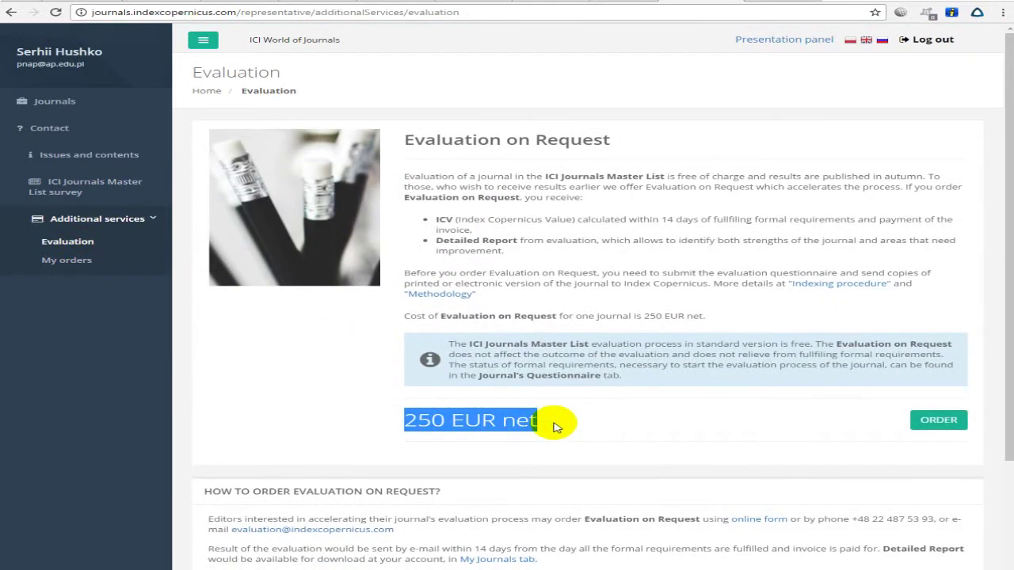
pyautogui.click(554, 426)
pyautogui.moveTo(546, 420); pyautogui.dragTo(405, 420)
pyautogui.click(493, 419)
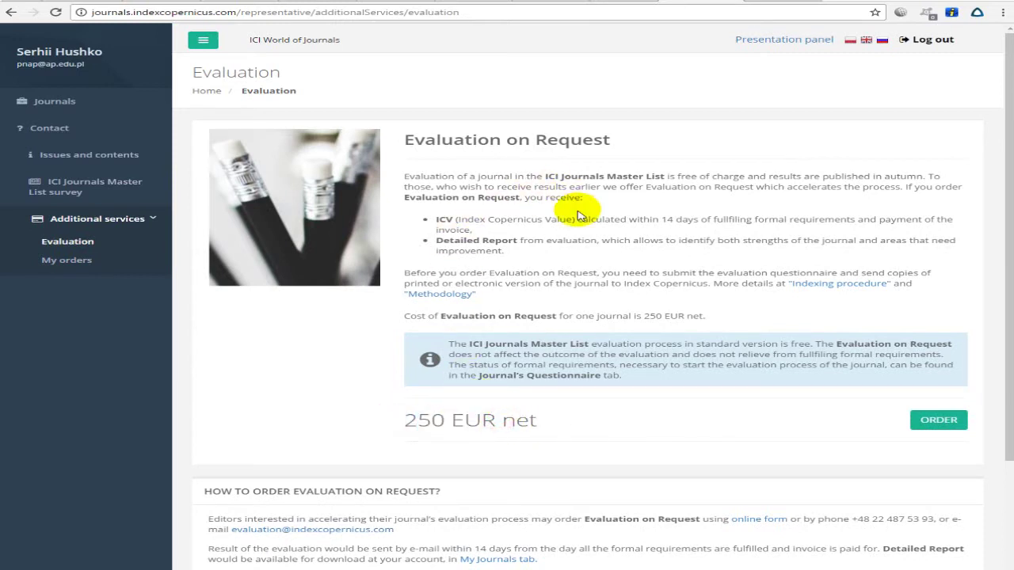
pyautogui.scroll(-2, 252, 202)
pyautogui.scroll(1, 179, 191)
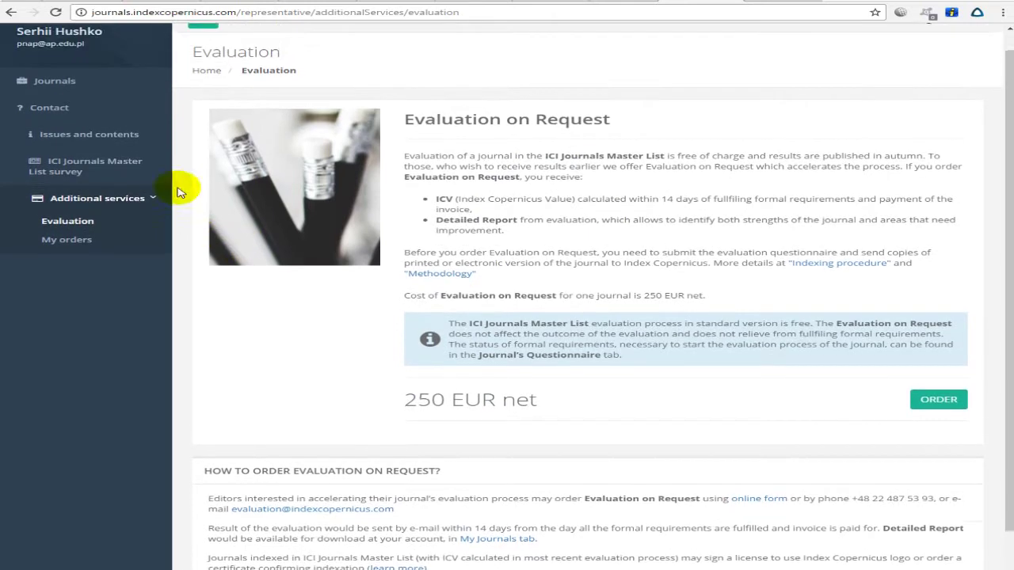
pyautogui.scroll(1, 178, 191)
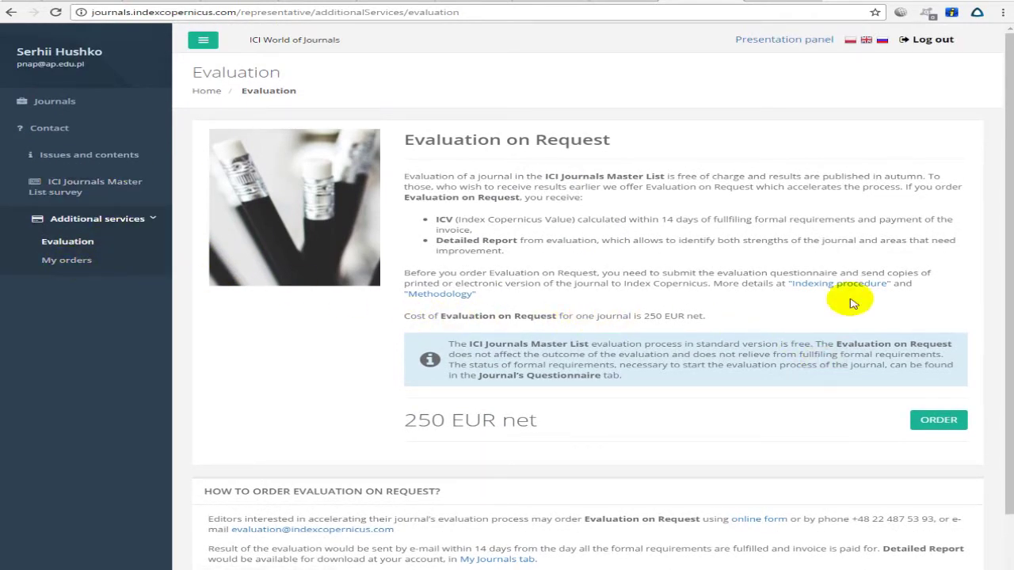
pyautogui.moveTo(661, 220); pyautogui.dragTo(741, 220)
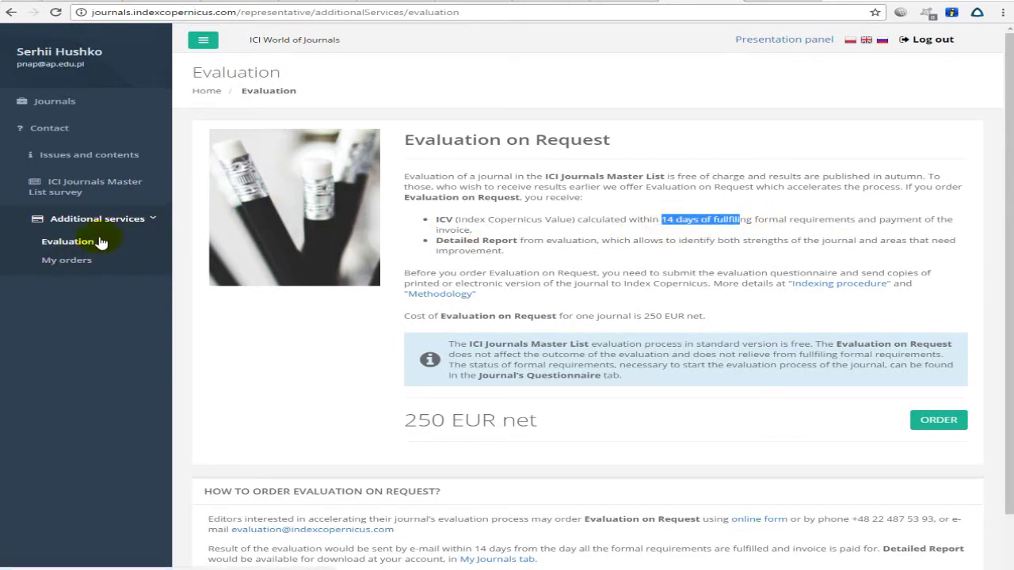
# Step: Open the My orders page and look over its orders table and search field
pyautogui.click(55, 262)
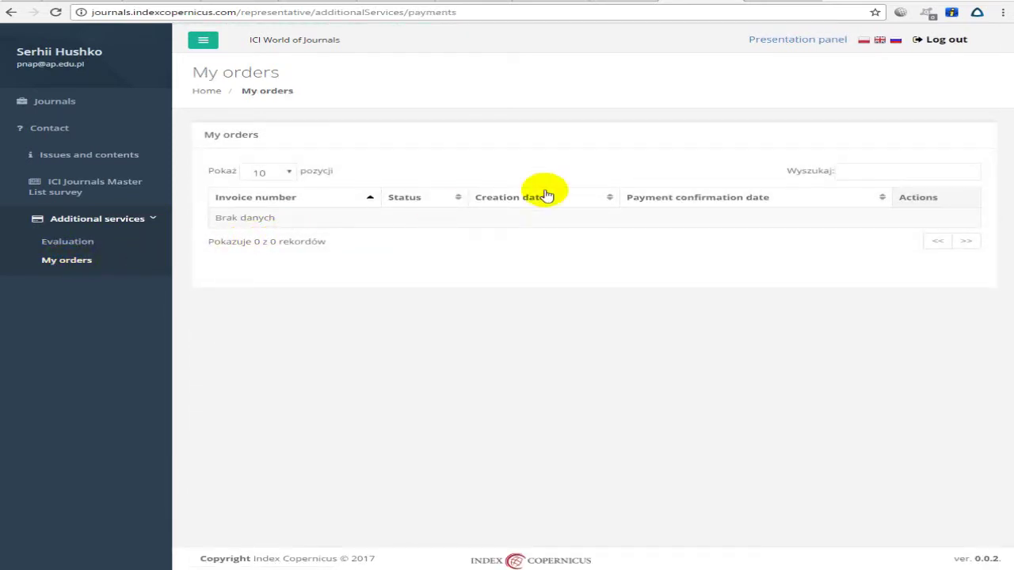
pyautogui.click(866, 170)
pyautogui.moveTo(339, 239); pyautogui.dragTo(208, 240)
pyautogui.click(194, 243)
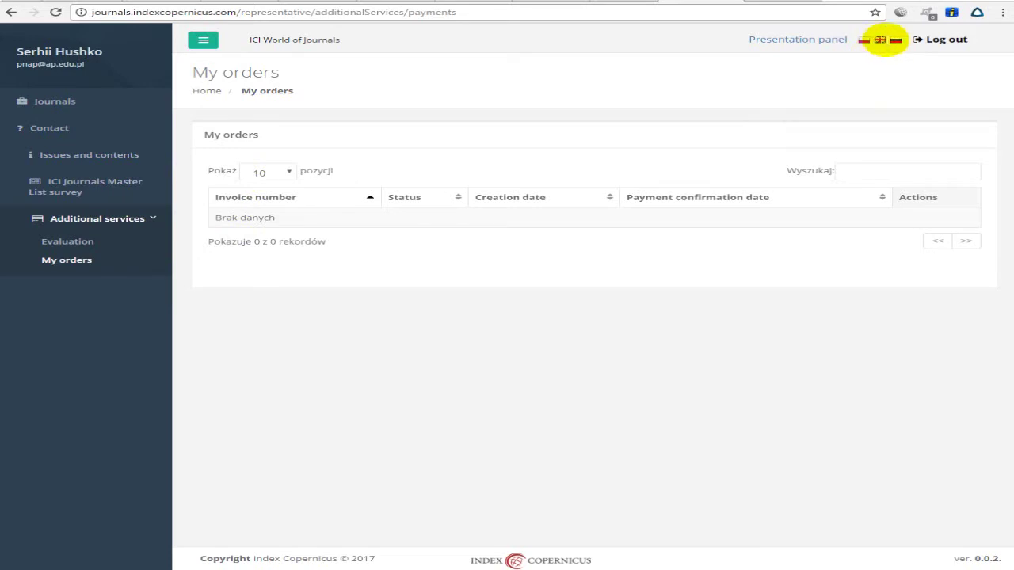
# Step: Preview the My orders page in Russian and Polish, and return the interface to English
pyautogui.click(895, 41)
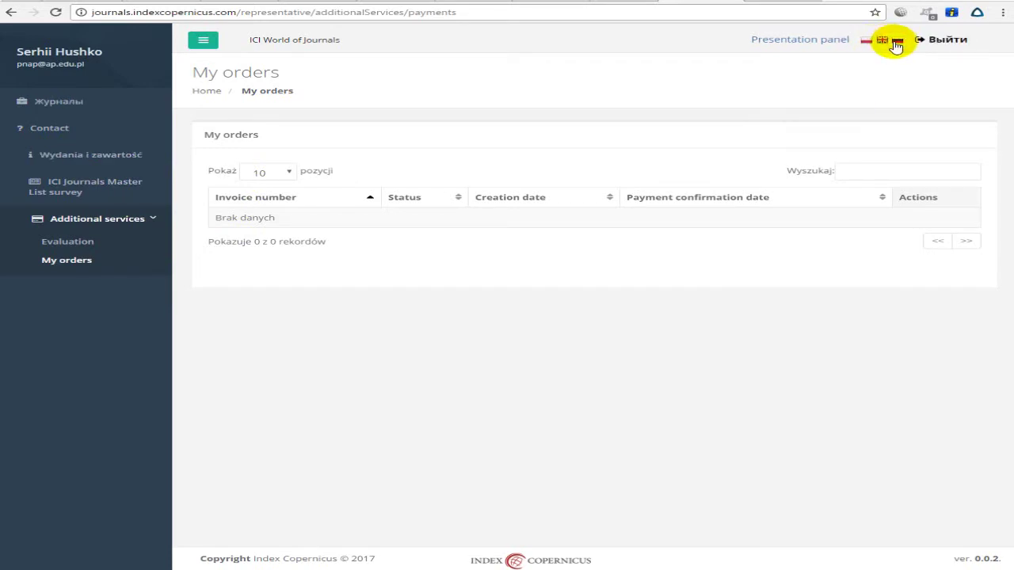
pyautogui.click(866, 42)
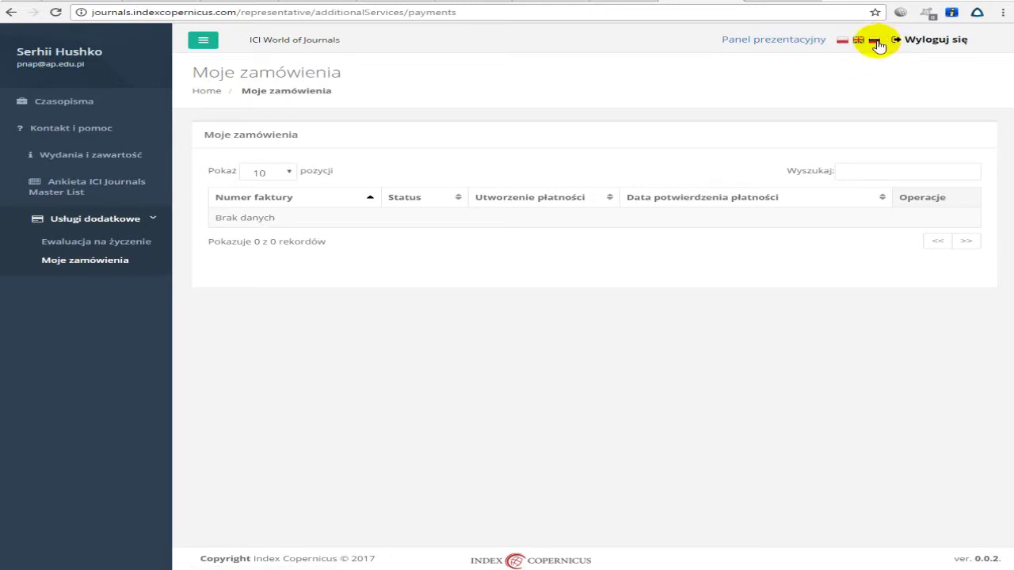
pyautogui.click(862, 41)
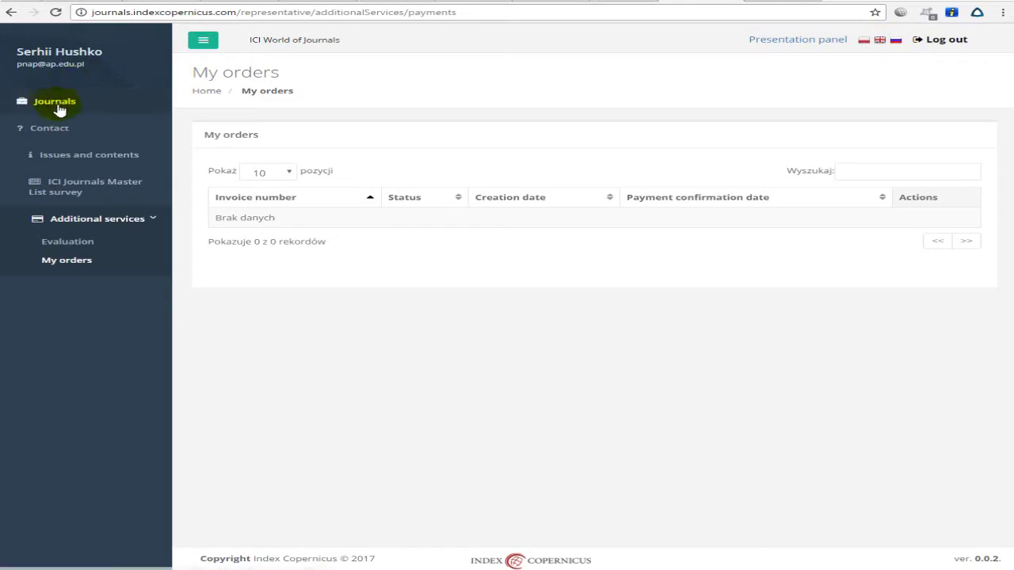
# Step: Set the interface to Russian, open the issues and contents page, and view that page in Polish
pyautogui.click(896, 40)
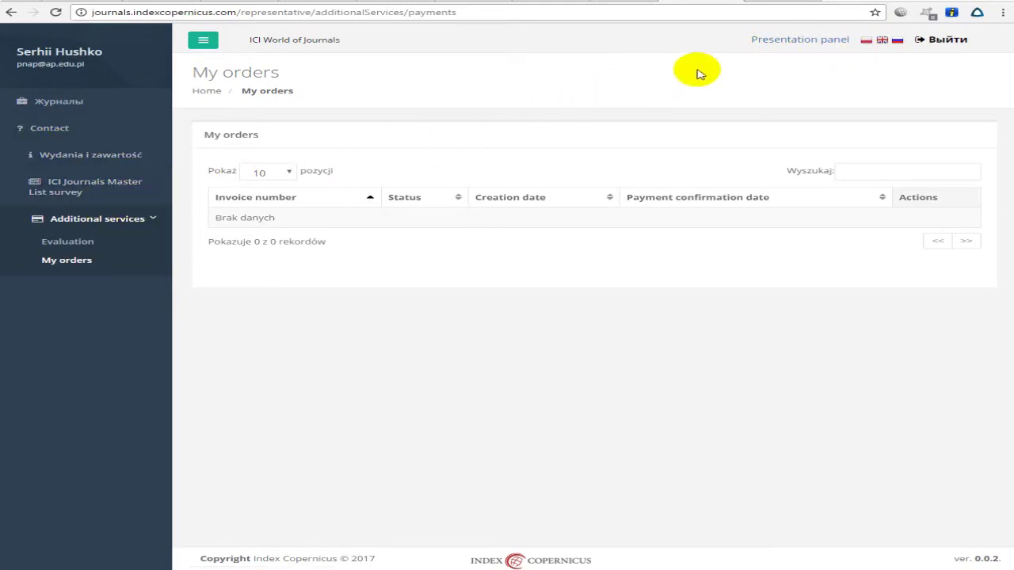
pyautogui.click(68, 154)
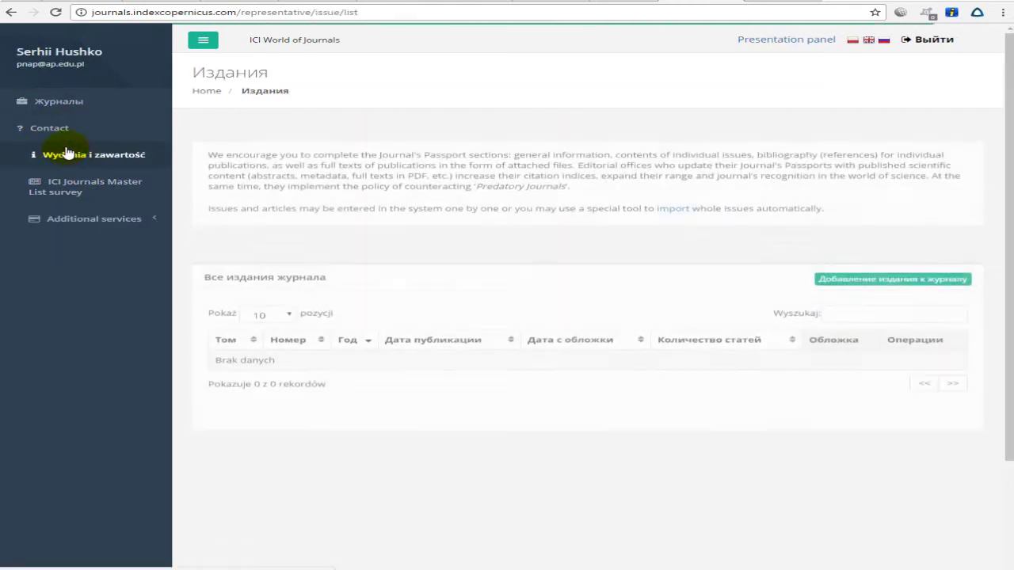
pyautogui.click(852, 39)
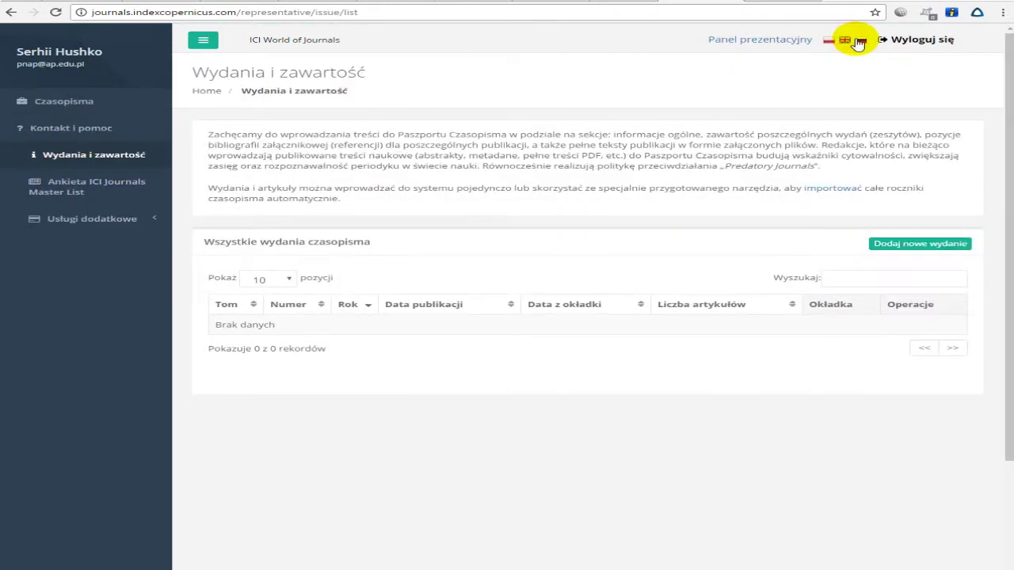
# Step: Return the interface to English, open the Journals page and preview it in Polish
pyautogui.click(846, 41)
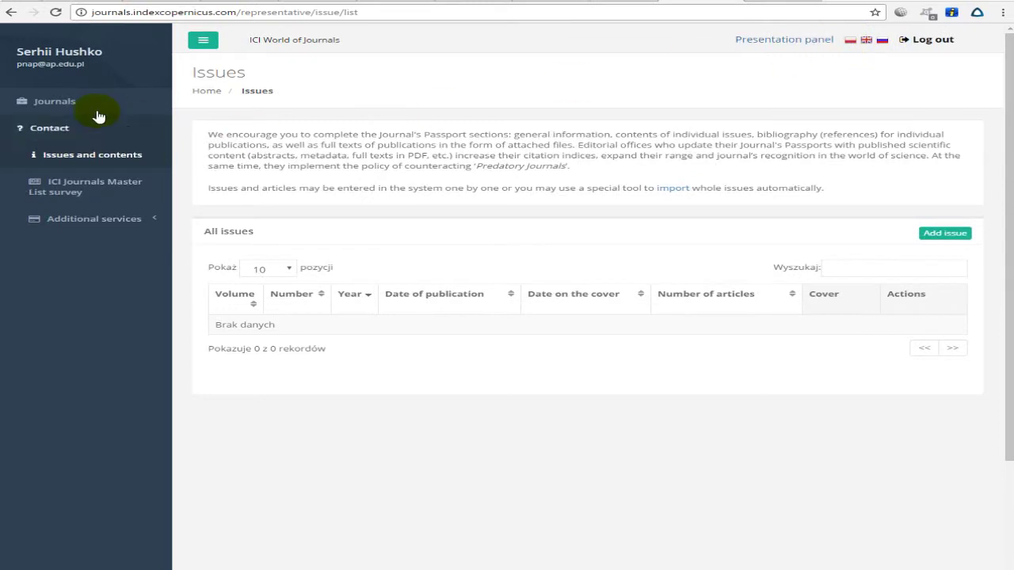
pyautogui.click(71, 108)
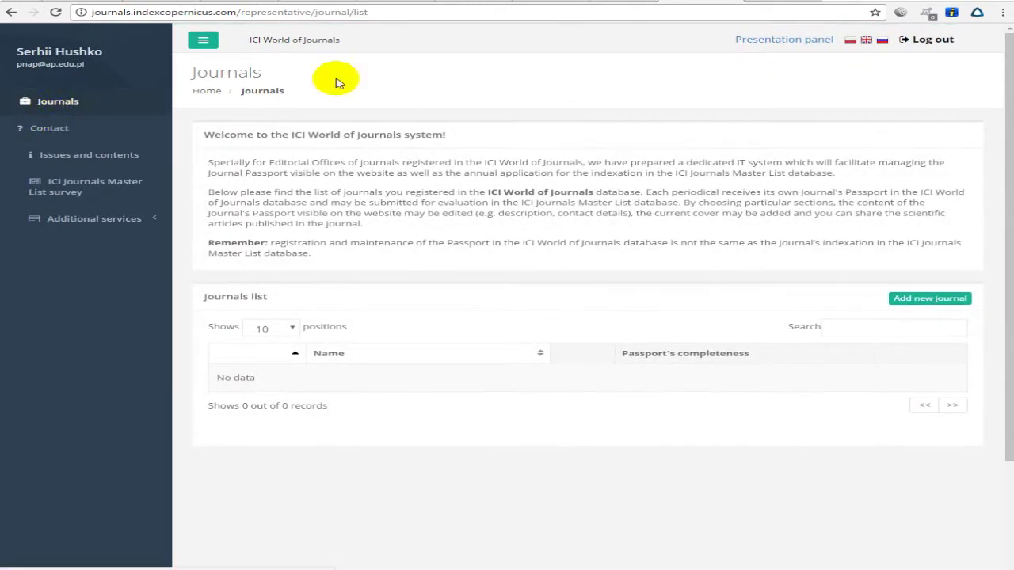
pyautogui.click(883, 40)
pyautogui.click(859, 40)
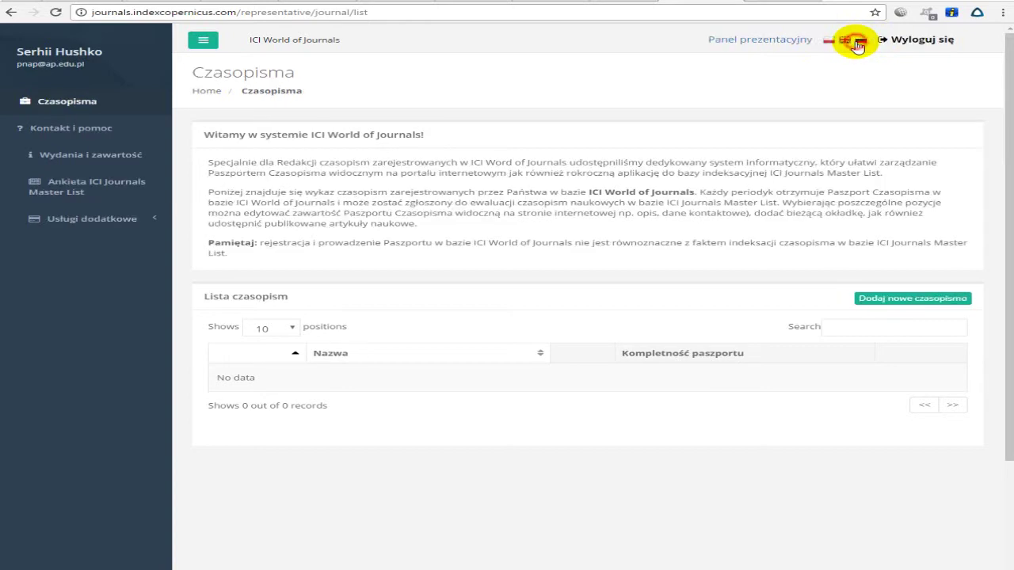
pyautogui.click(11, 12)
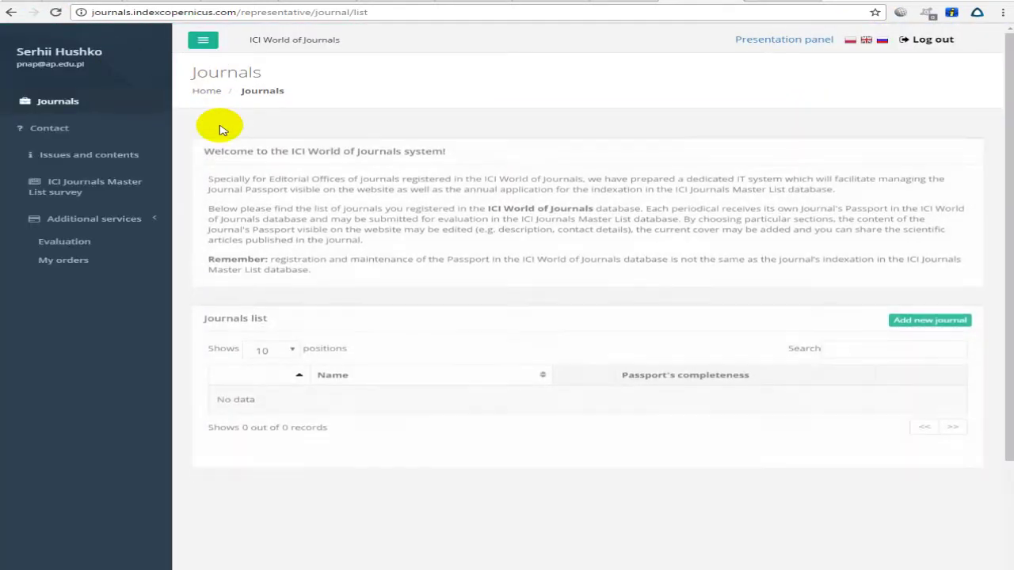
pyautogui.click(70, 131)
pyautogui.click(88, 154)
pyautogui.click(83, 111)
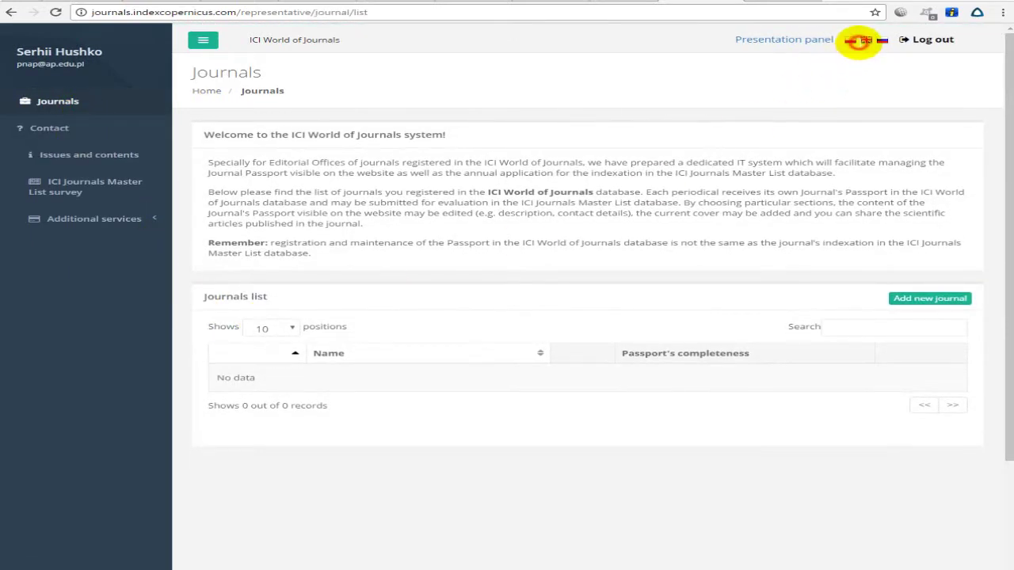
# Step: Compare the Journals page in the Polish, English and Russian versions and set the interface to Russian
pyautogui.click(854, 44)
pyautogui.click(845, 44)
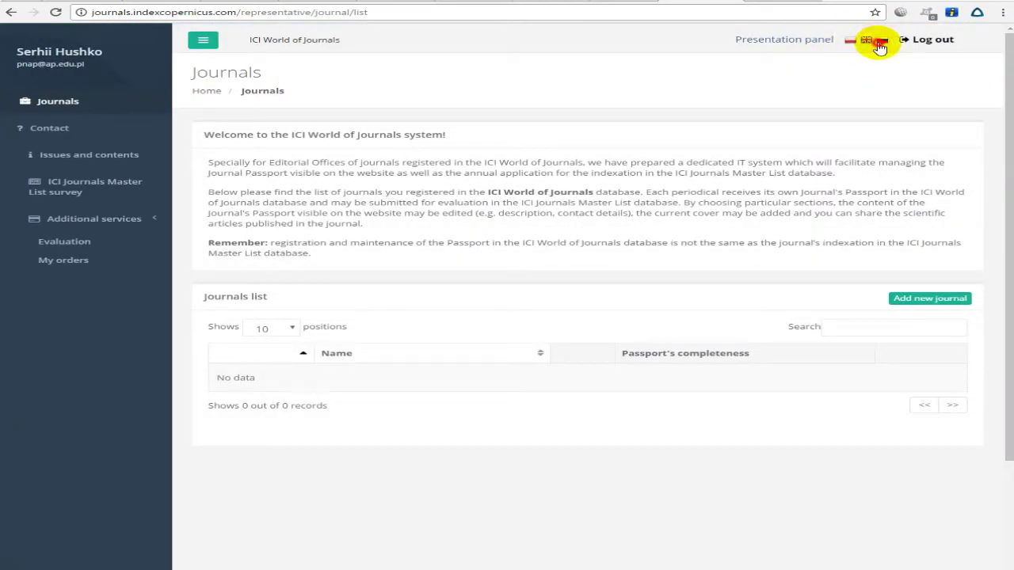
pyautogui.click(879, 45)
pyautogui.click(856, 46)
pyautogui.click(860, 43)
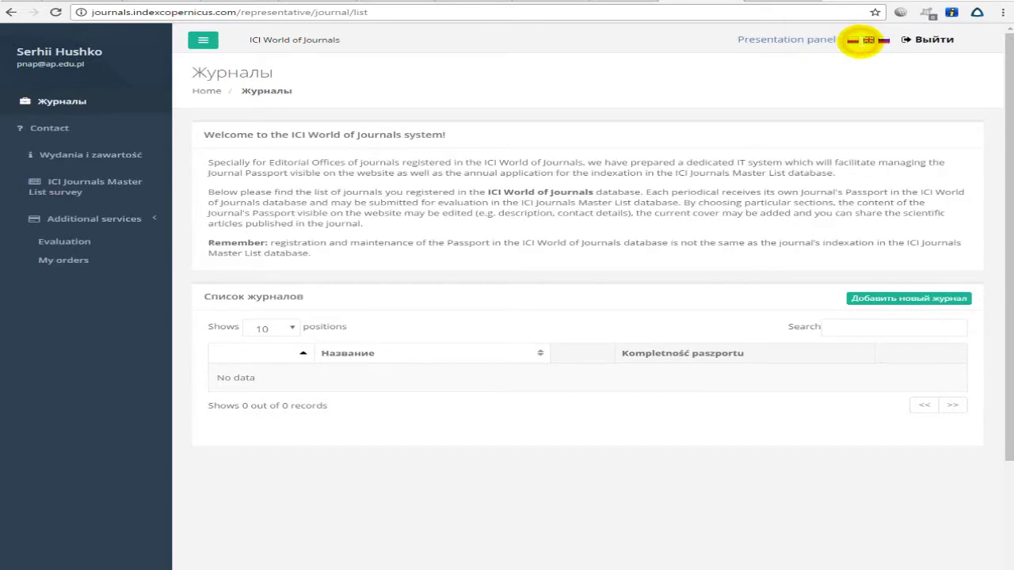
pyautogui.click(852, 42)
pyautogui.click(846, 43)
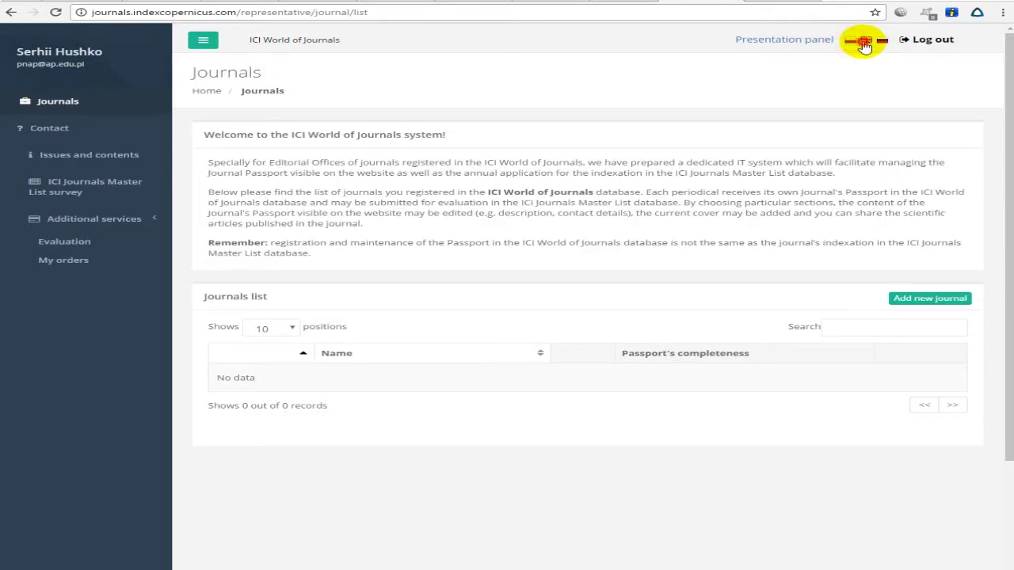
pyautogui.click(877, 41)
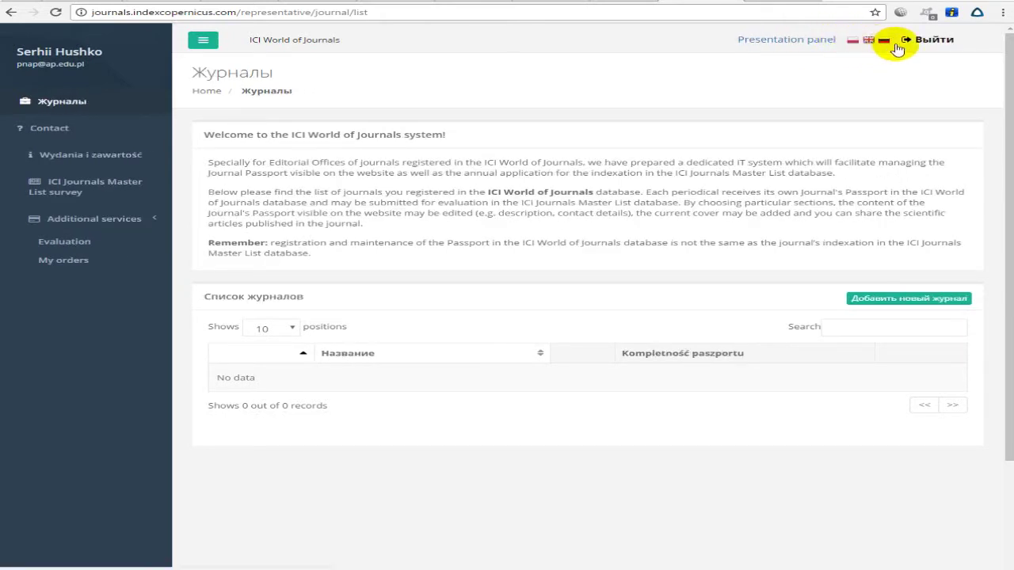
# Step: Open the form for adding a new journal from the journals list and look over its first fields
pyautogui.click(892, 305)
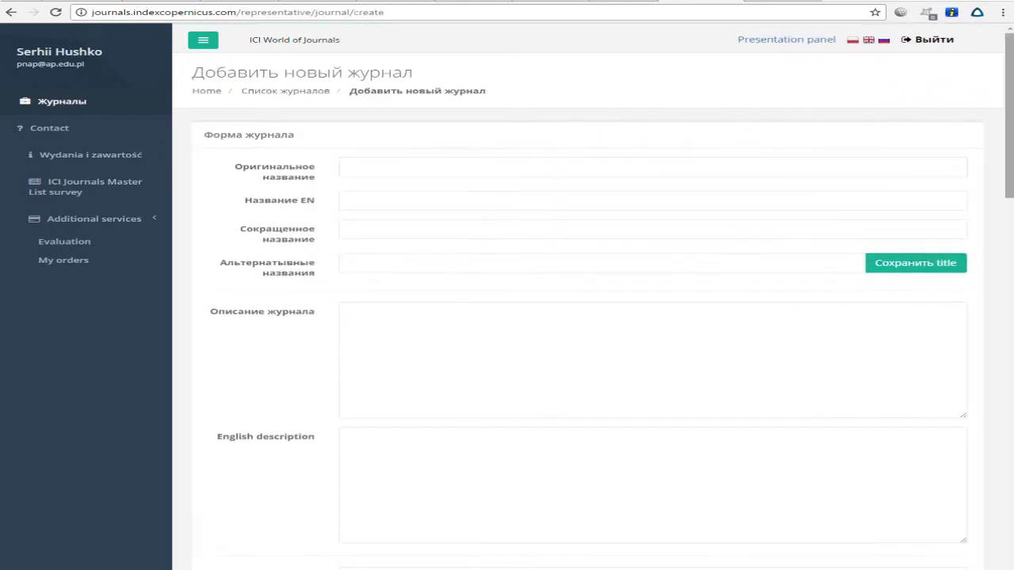
pyautogui.scroll(-1, 1003, 118)
pyautogui.moveTo(1011, 79); pyautogui.dragTo(978, 18)
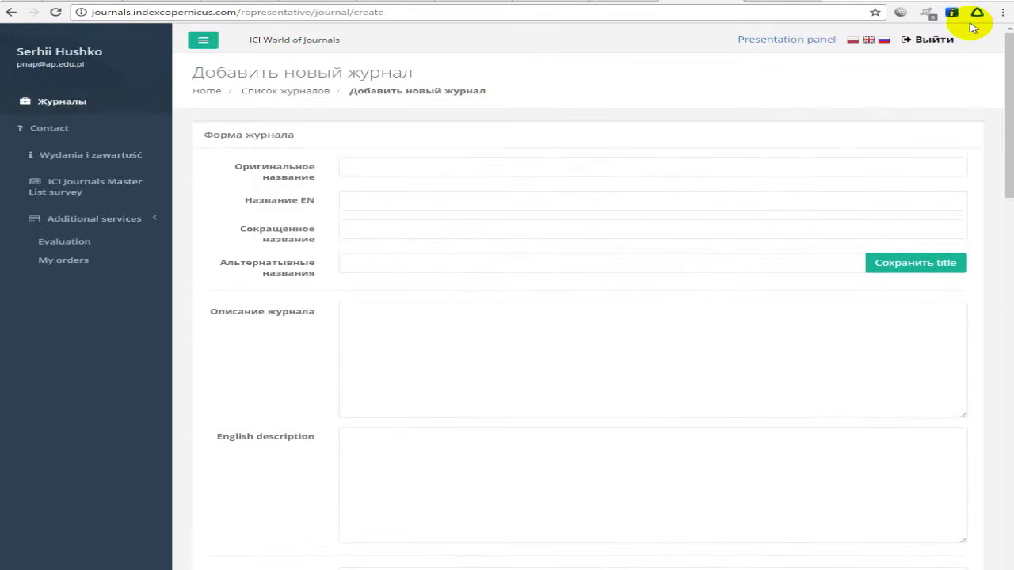
# Step: Copy the title "Scientific Journal of Polonia University" from the PNAP journal site into the form's original title field
pyautogui.click(468, 163)
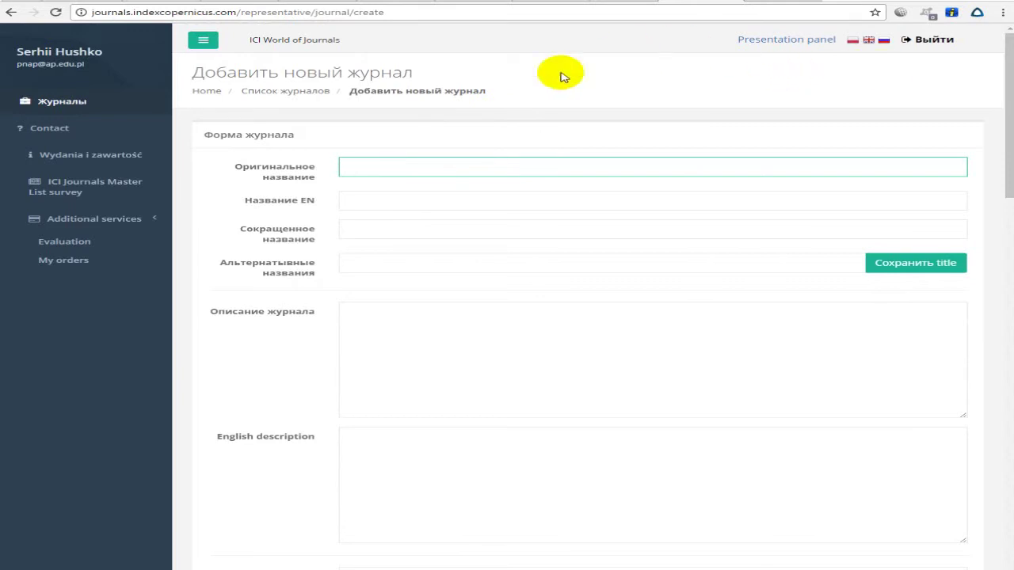
pyautogui.hotkey('ctrl', 'Tab')
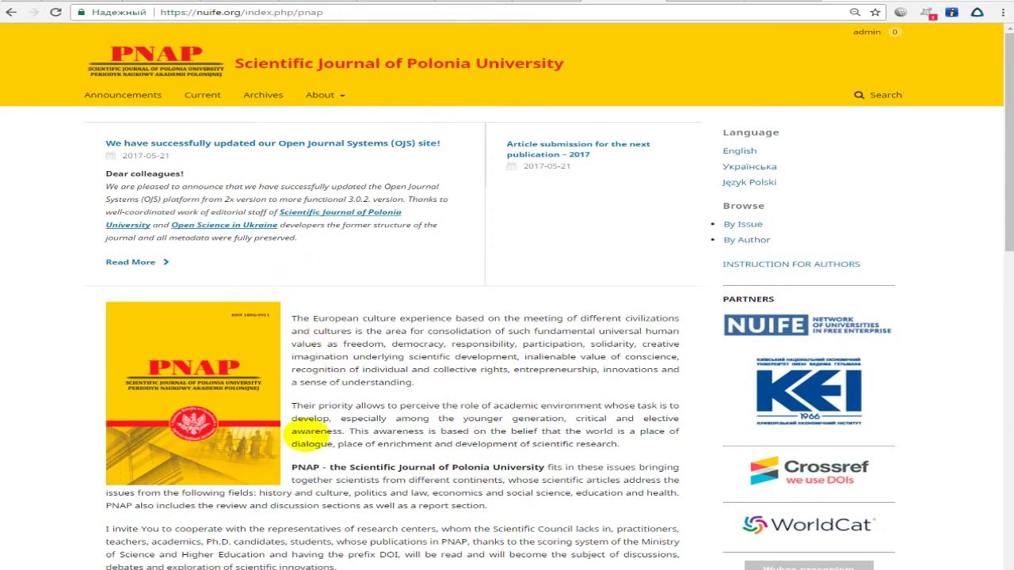
pyautogui.moveTo(332, 468); pyautogui.dragTo(542, 468)
pyautogui.hotkey('ctrl', 'c')
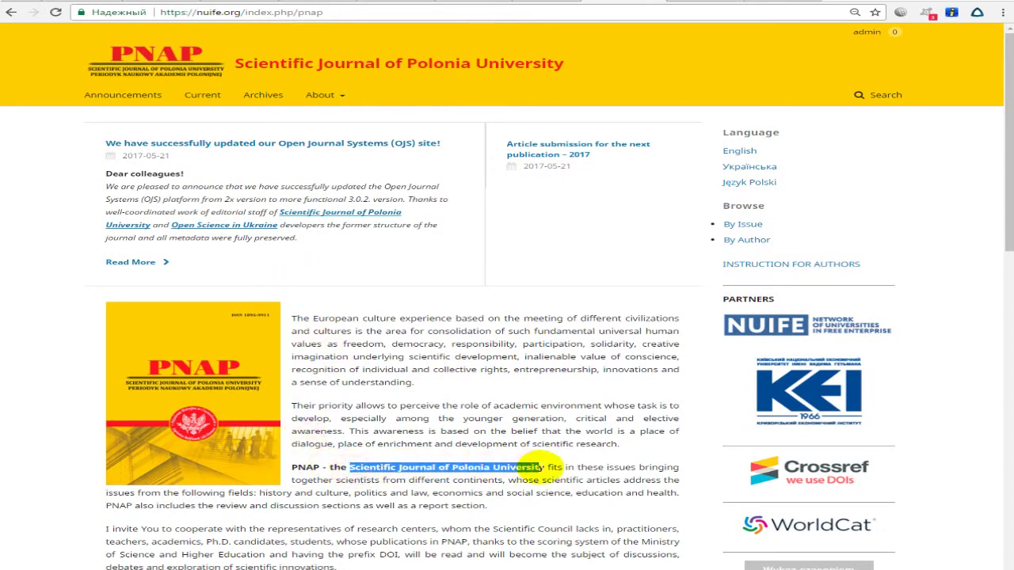
pyautogui.click(688, 2)
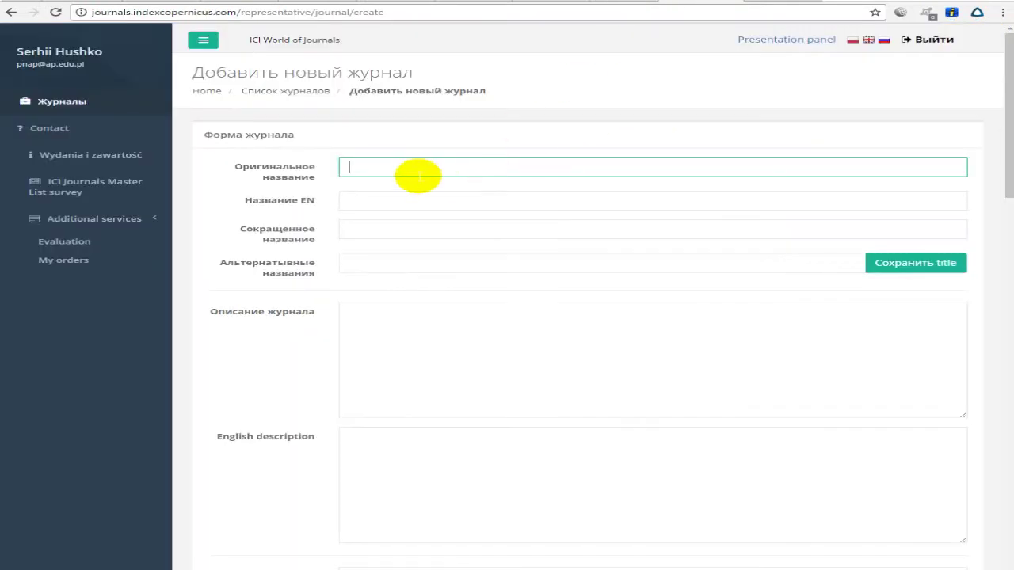
pyautogui.click(412, 169)
pyautogui.hotkey('ctrl', 'v')
pyautogui.click(400, 193)
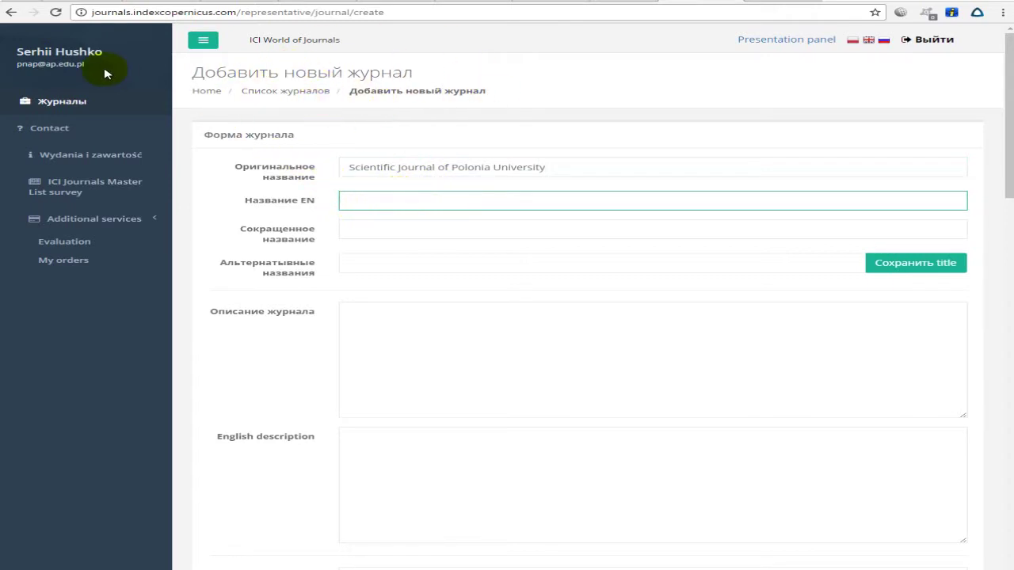
# Step: Fill the English title field with "Scientific Journal of Polonia University", copied from the English version of the PNAP site
pyautogui.scroll(-7, 507, 141)
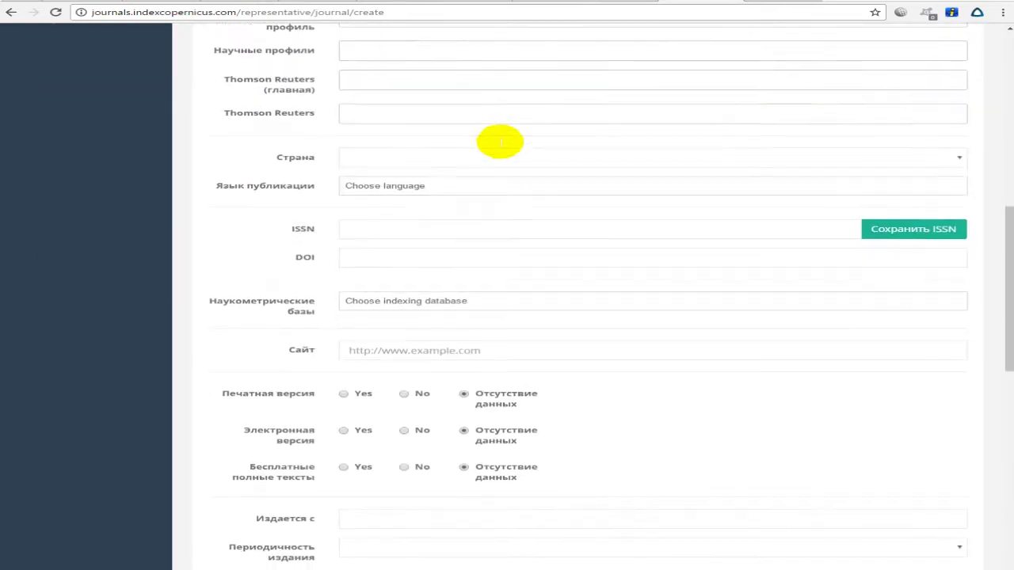
pyautogui.scroll(-10, 500, 142)
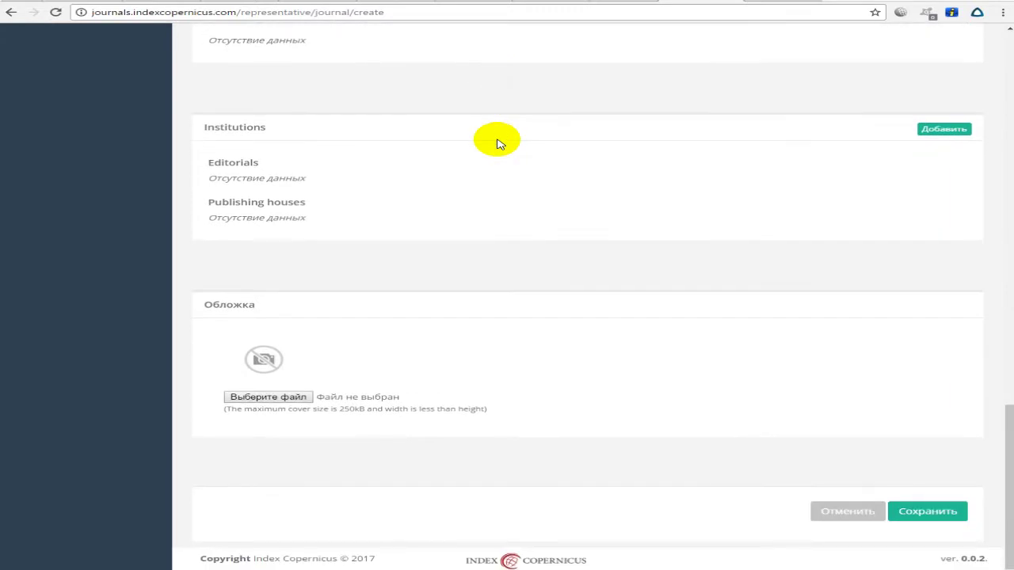
pyautogui.scroll(17, 499, 141)
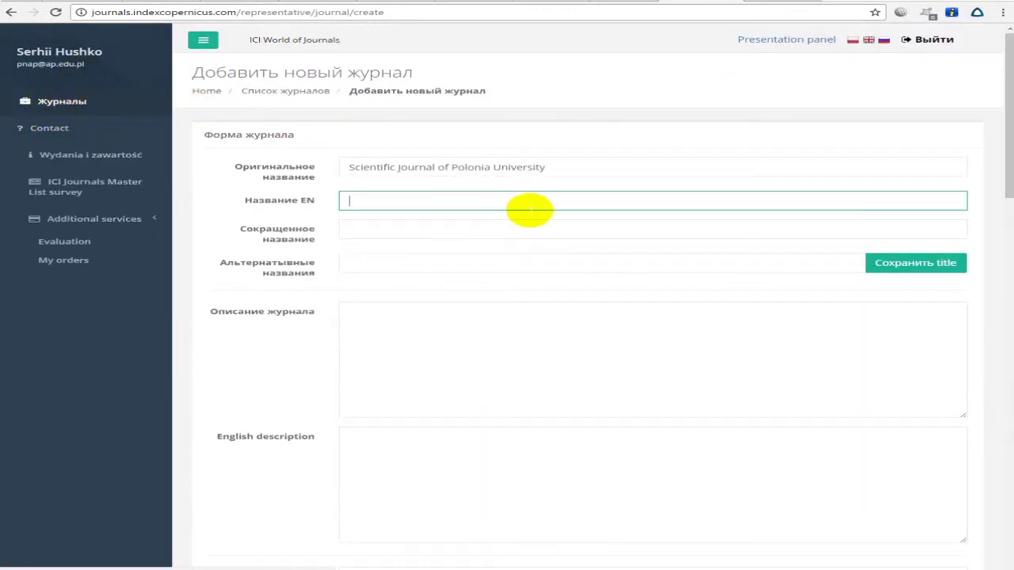
pyautogui.click(528, 208)
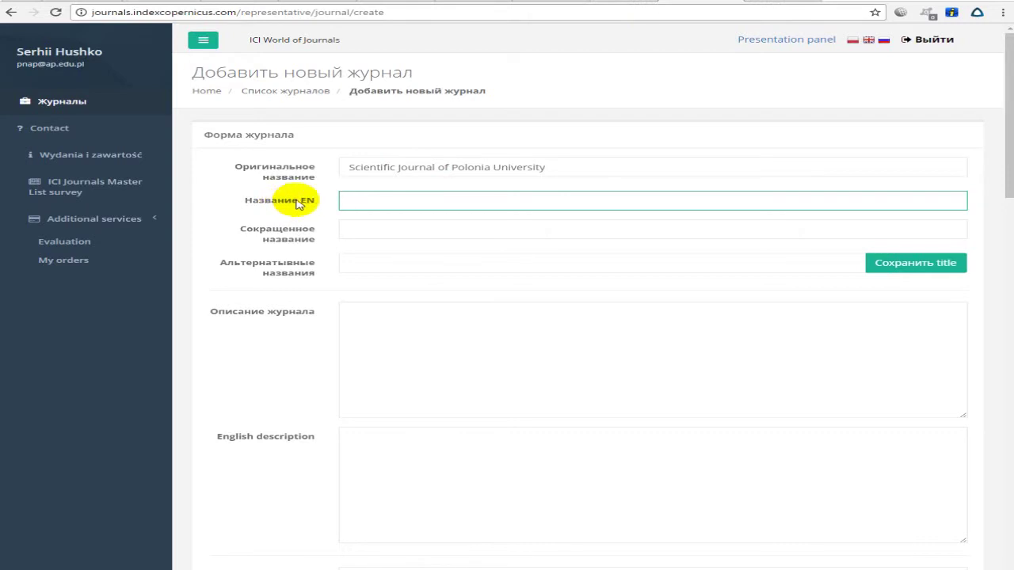
pyautogui.moveTo(301, 200); pyautogui.dragTo(323, 204)
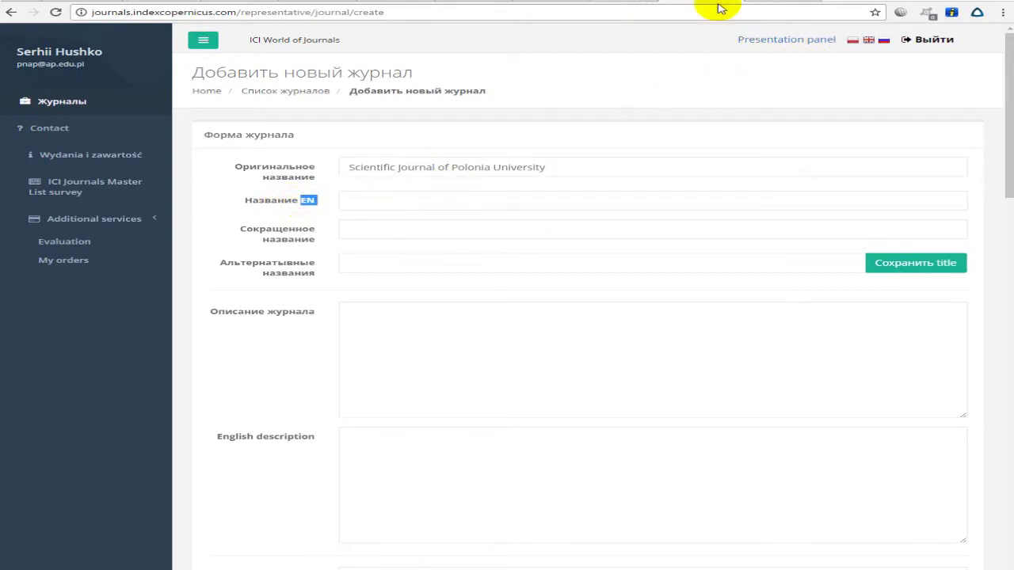
pyautogui.hotkey('ctrl', 'Tab')
pyautogui.hotkey('ctrl', 'Tab')
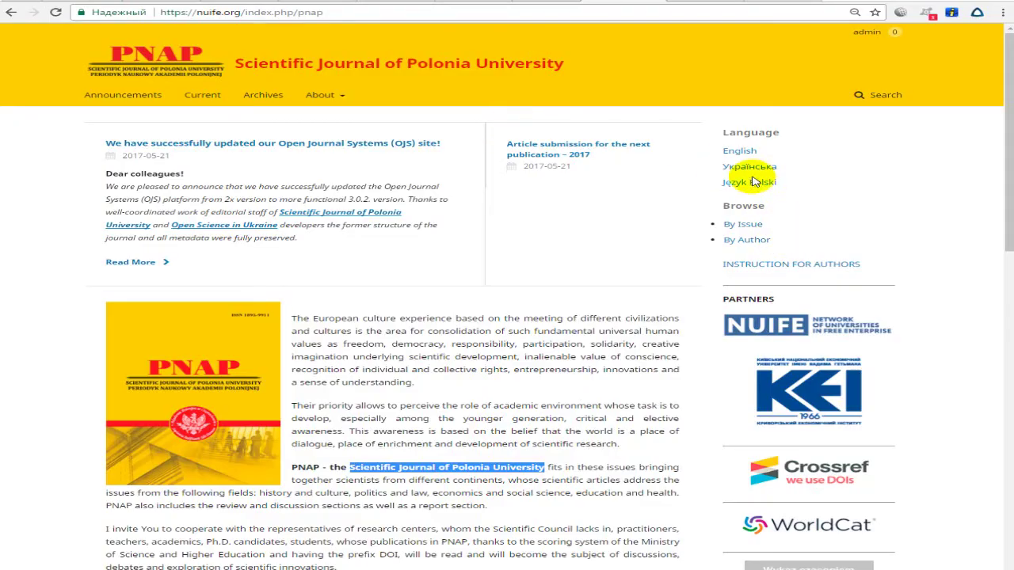
pyautogui.click(735, 152)
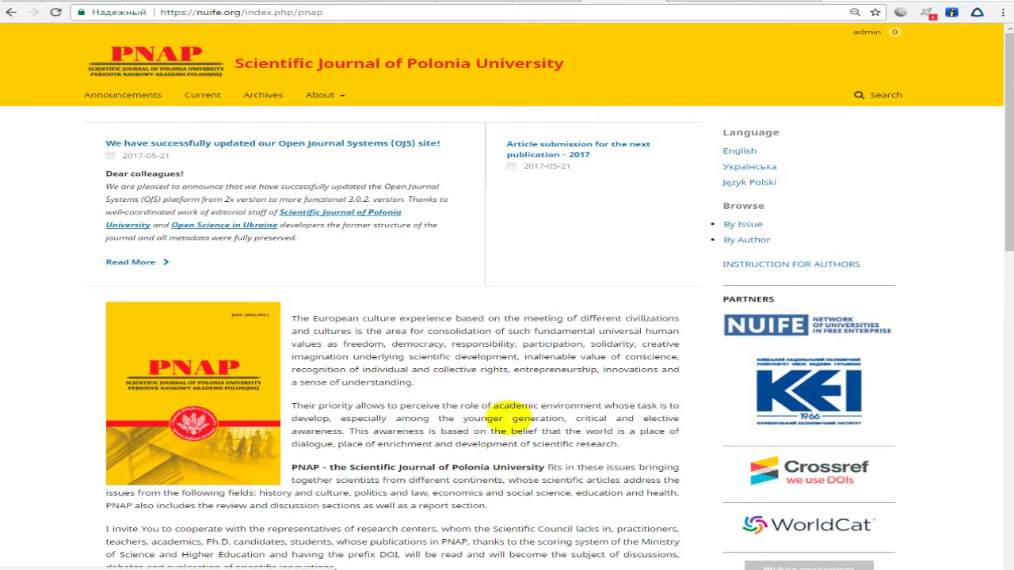
pyautogui.moveTo(543, 467); pyautogui.dragTo(339, 467)
pyautogui.hotkey('ctrl', 'c')
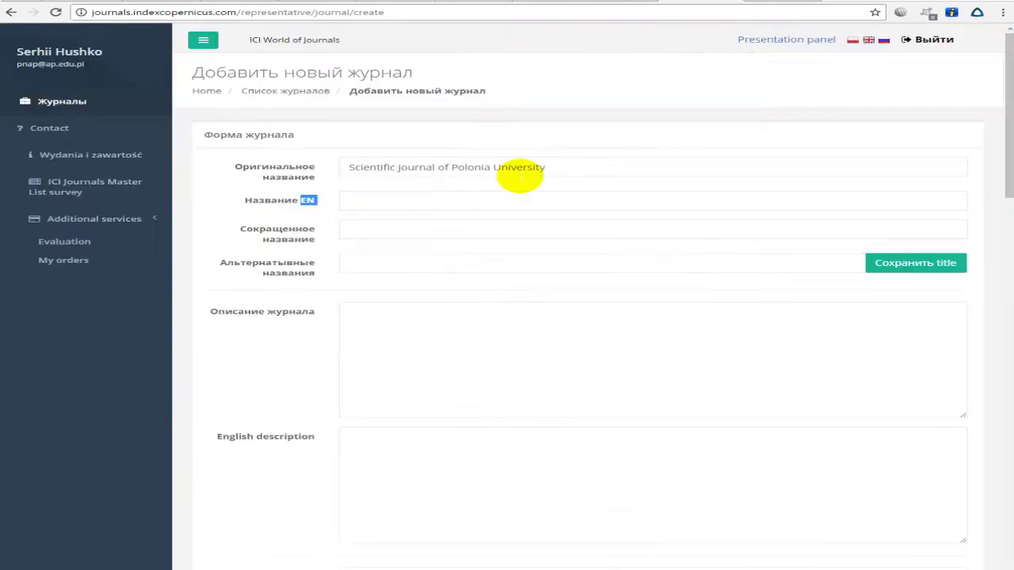
pyautogui.click(441, 195)
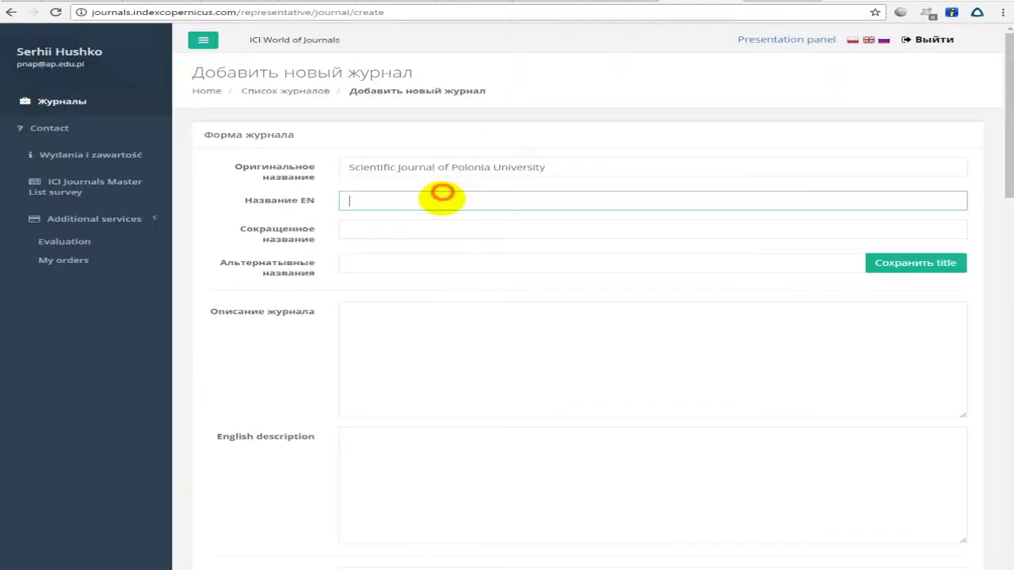
pyautogui.hotkey('ctrl', 'v')
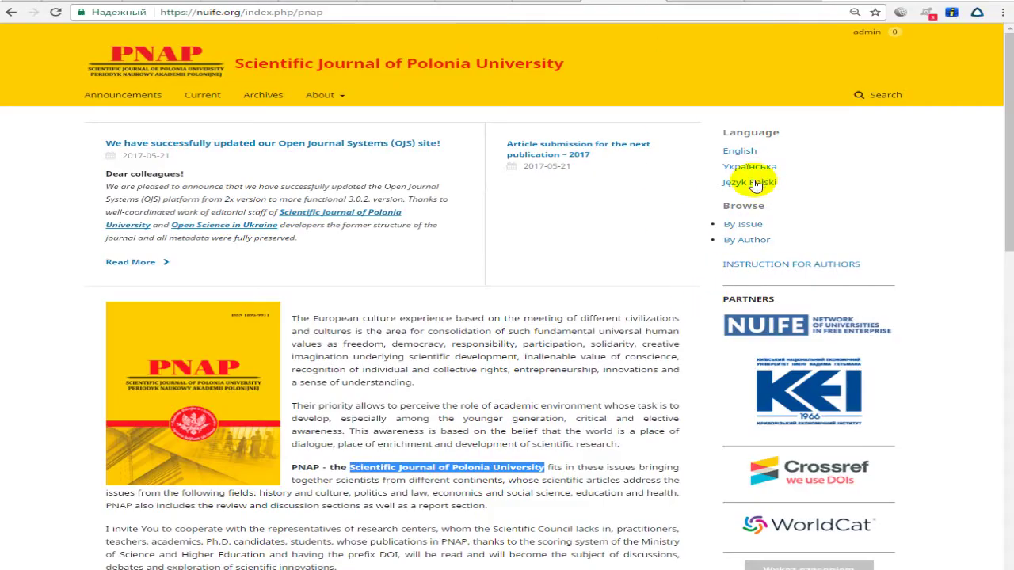
# Step: Replace the original title with the Polish name "Periodyk Naukowy Akademii Polonijnej", copied from the Polish version of the PNAP site
pyautogui.click(755, 183)
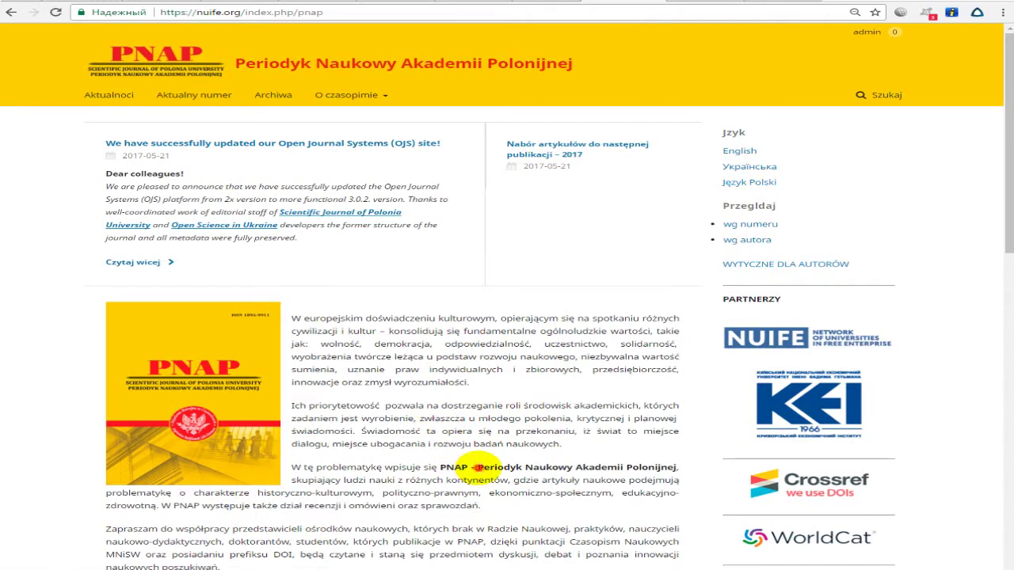
pyautogui.moveTo(478, 468); pyautogui.dragTo(667, 468)
pyautogui.hotkey('ctrl', 'c')
pyautogui.hotkey('ctrl', 'Tab')
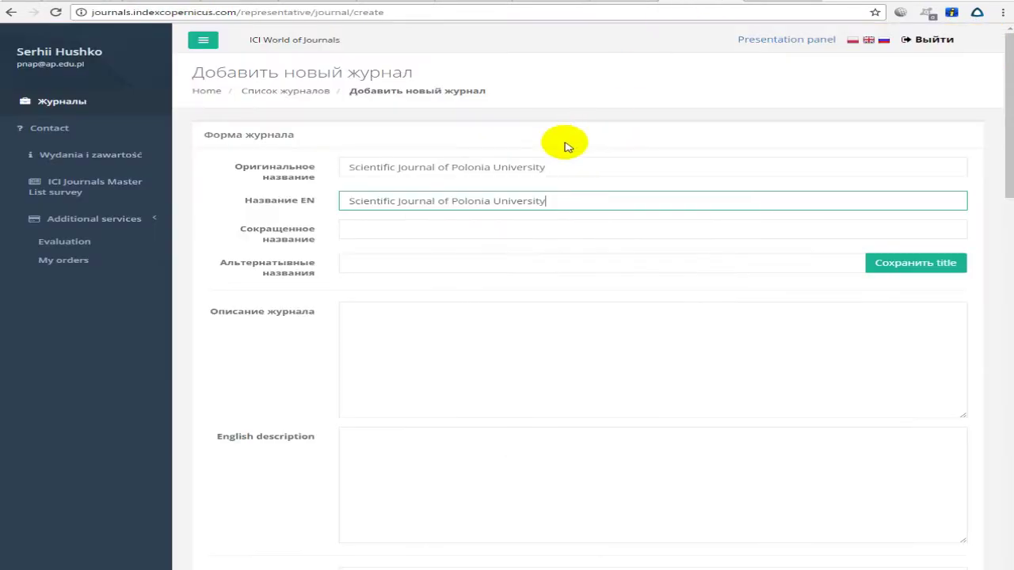
pyautogui.click(444, 169)
pyautogui.hotkey('ctrl', 'a')
pyautogui.hotkey('ctrl', 'v')
# Step: Look through the PNAP site for an abbreviated journal title and check the form's abbreviated and alternative title fields
pyautogui.click(418, 229)
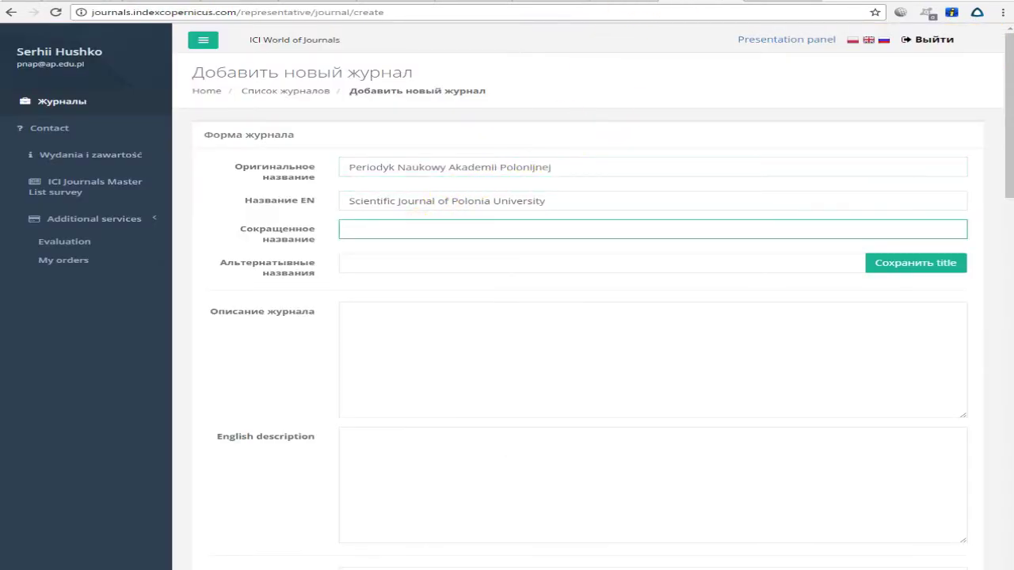
pyautogui.hotkey('ctrl', 'shift', 'Tab')
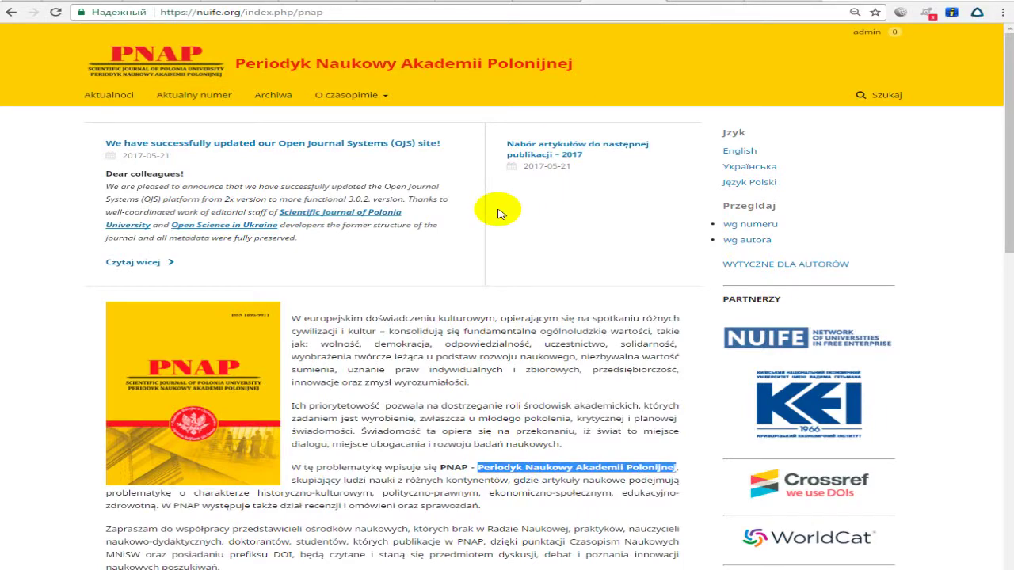
pyautogui.scroll(-8, 498, 213)
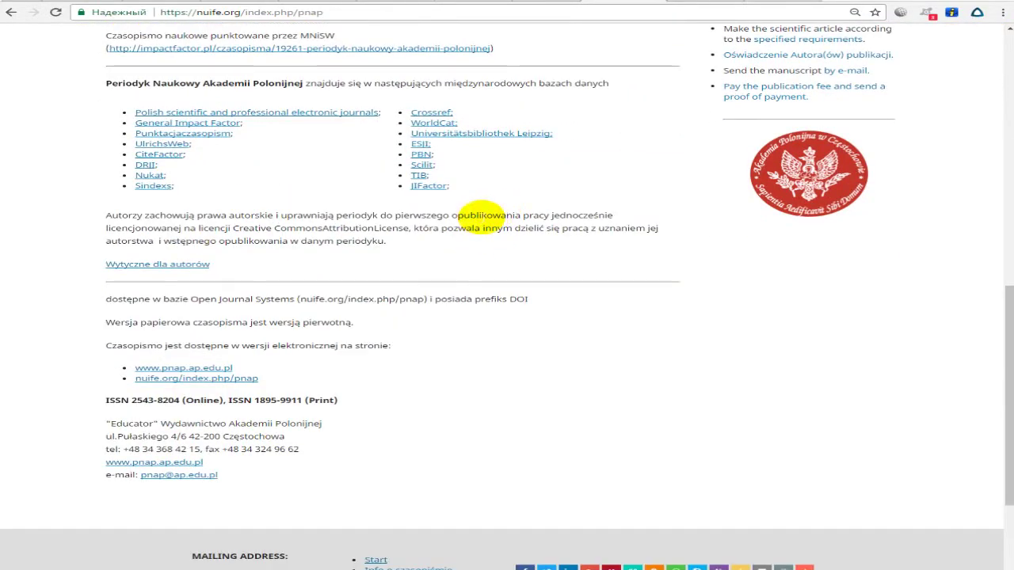
pyautogui.scroll(6, 480, 214)
pyautogui.hotkey('ctrl', 'Tab')
pyautogui.click(366, 271)
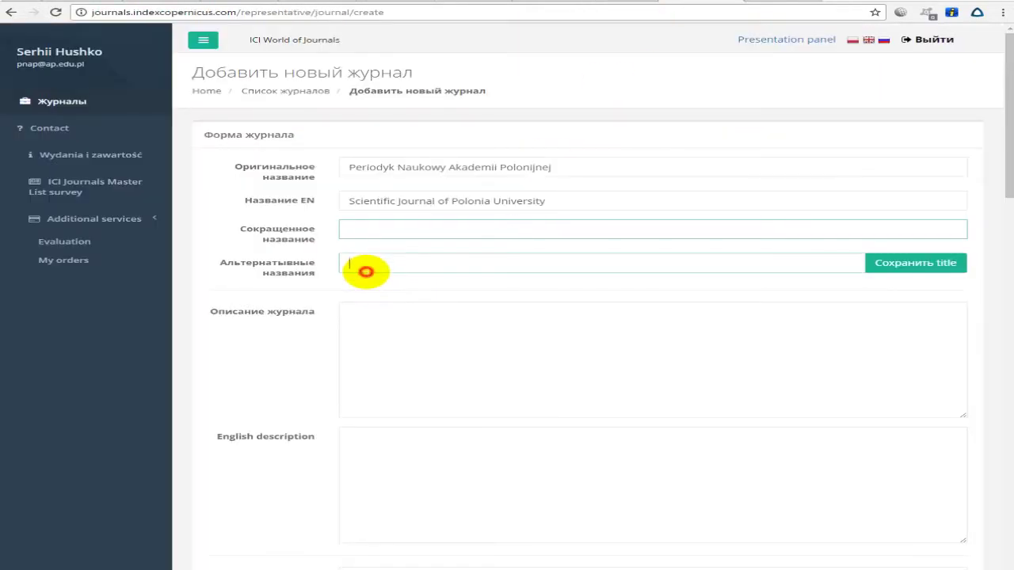
pyautogui.click(348, 230)
pyautogui.click(256, 228)
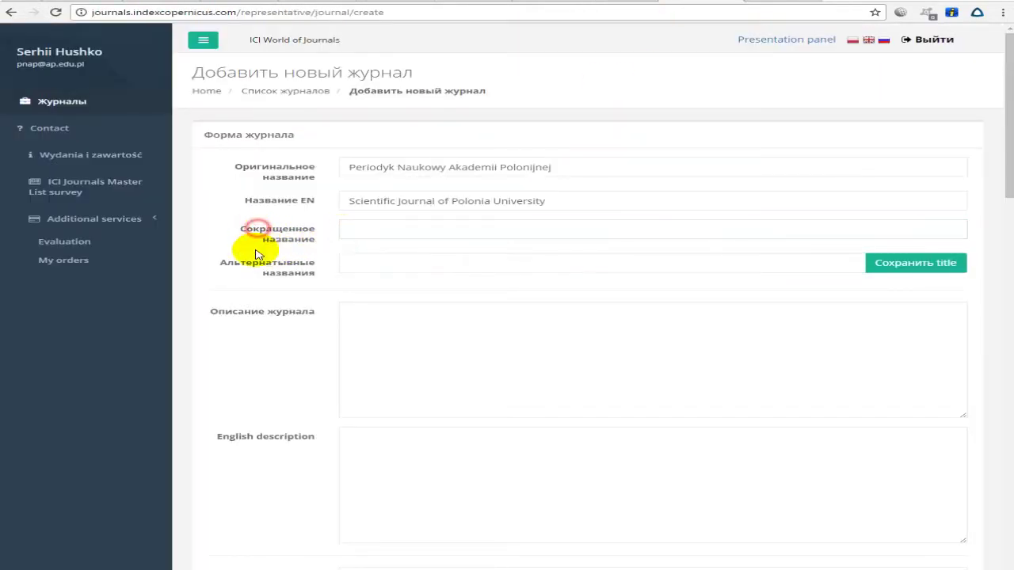
# Step: Switch the interface language of the Index Copernicus new journal form to English
pyautogui.click(376, 265)
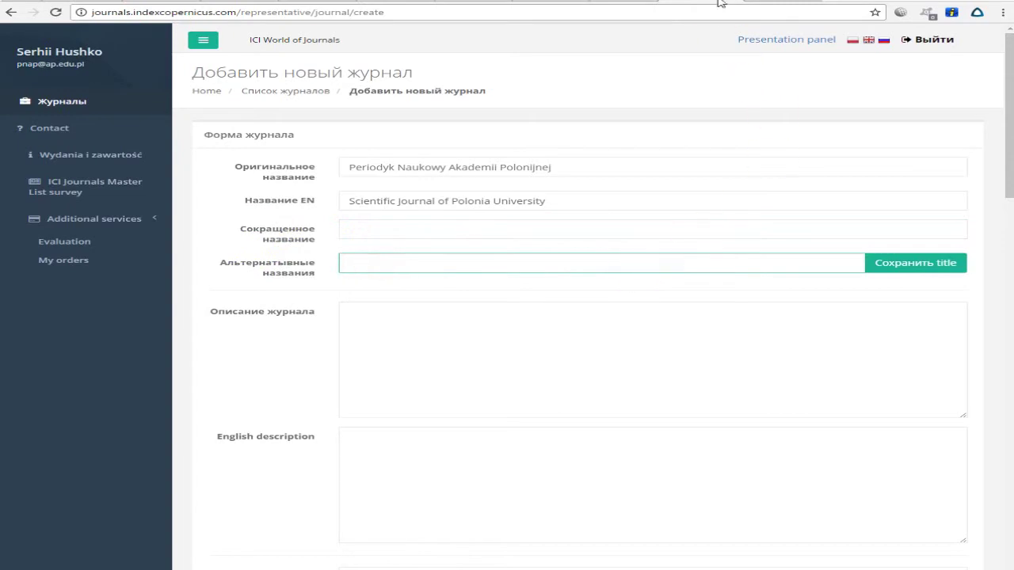
pyautogui.hotkey('ctrl', 'Tab')
pyautogui.scroll(3, 713, 155)
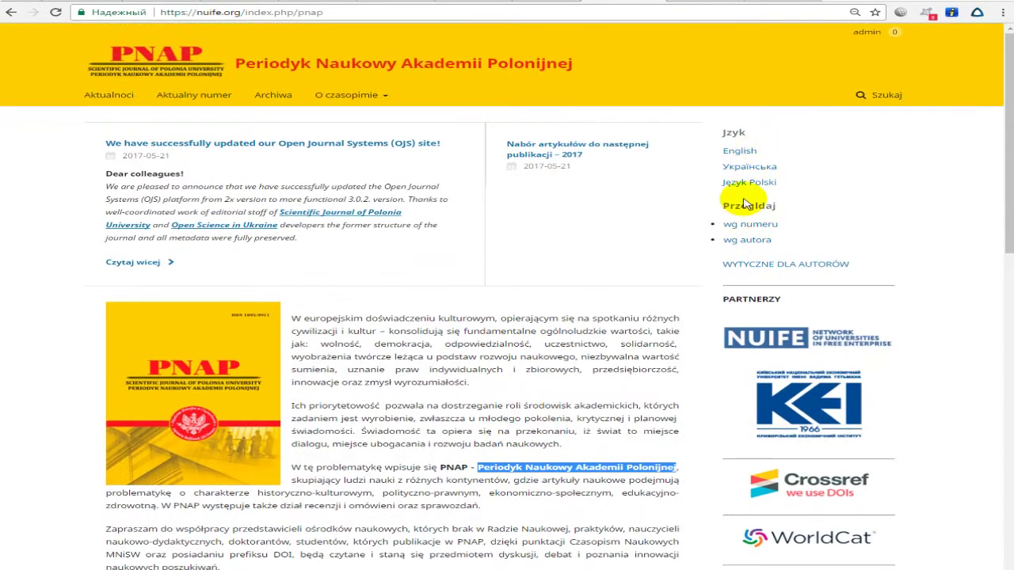
pyautogui.hotkey('ctrl', 'shift', 'Tab')
pyautogui.click(858, 41)
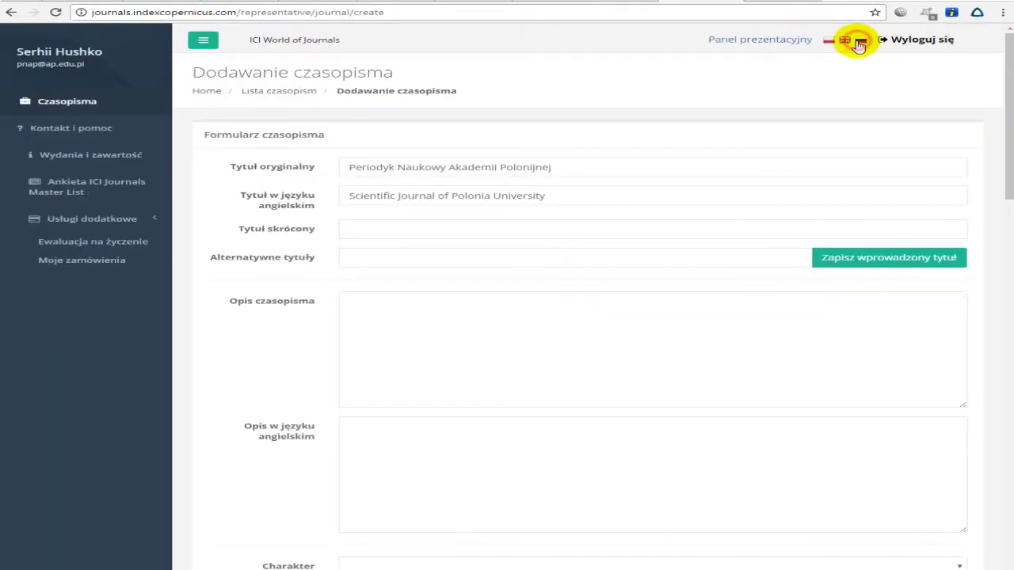
pyautogui.click(845, 40)
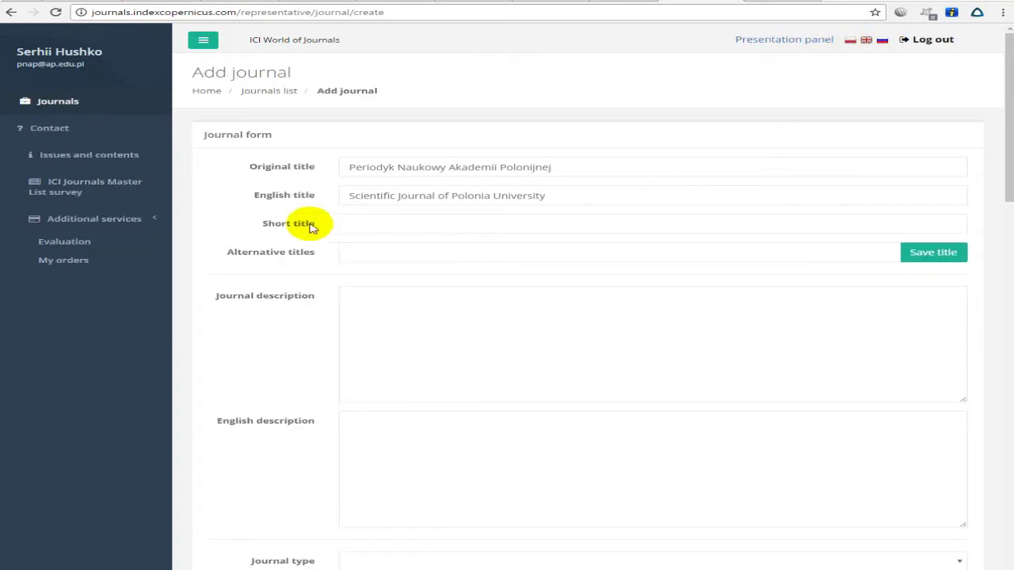
# Step: Find the journal description on the Polish PNAP homepage and switch the site to its English version
pyautogui.click(412, 318)
pyautogui.hotkey('ctrl', 'Tab')
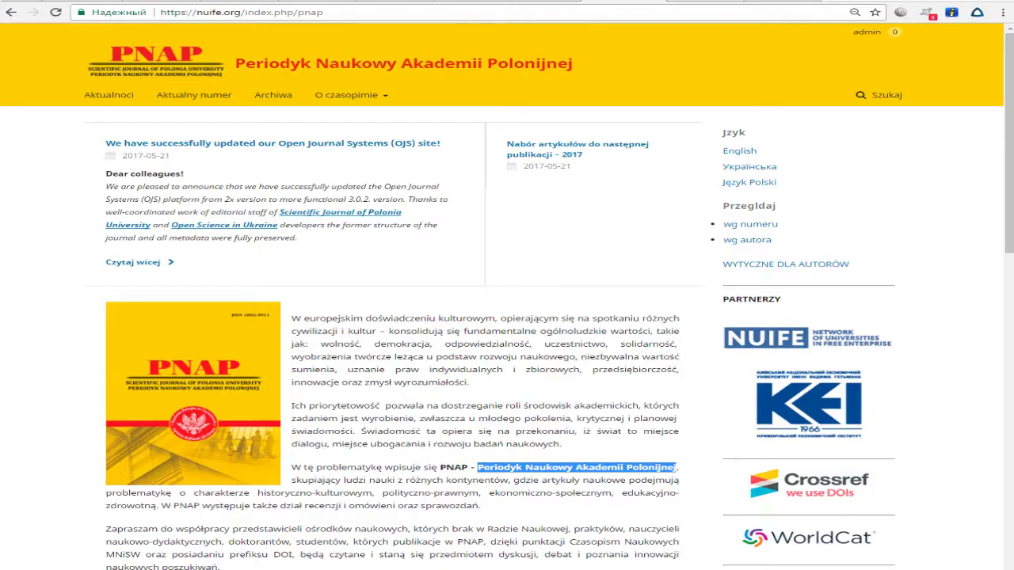
pyautogui.scroll(-4, 332, 297)
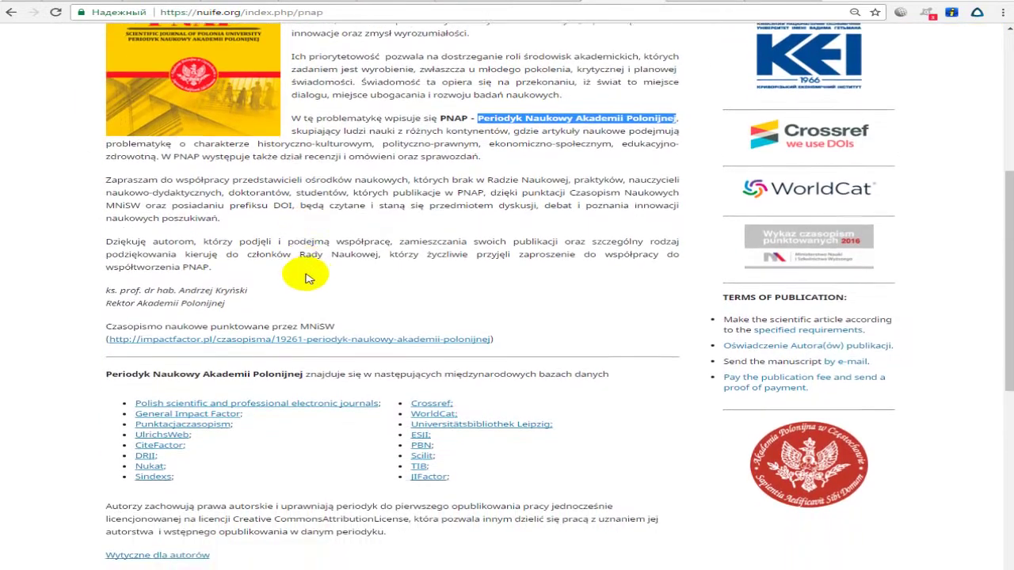
pyautogui.scroll(1, 332, 269)
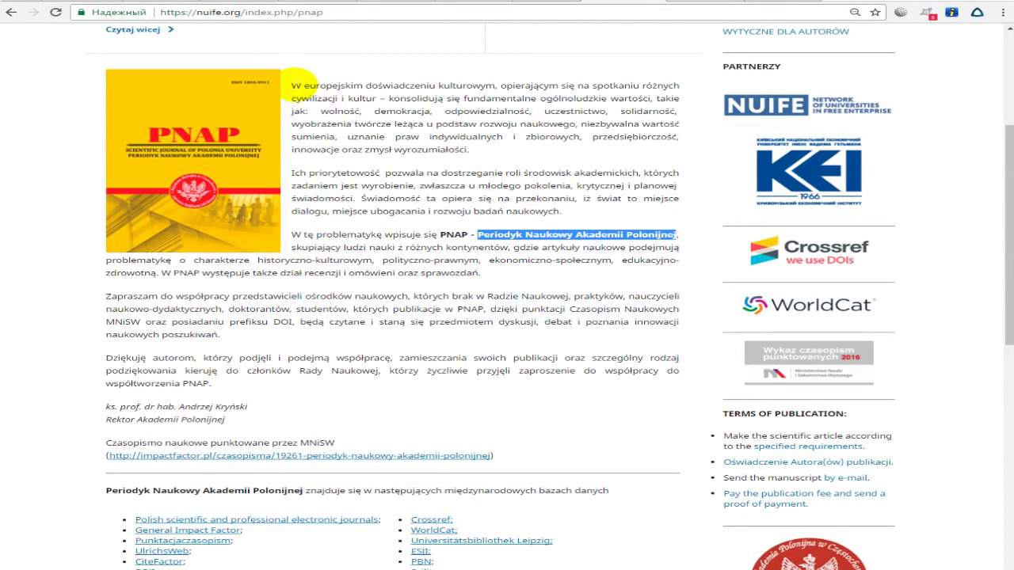
pyautogui.doubleClick(290, 273)
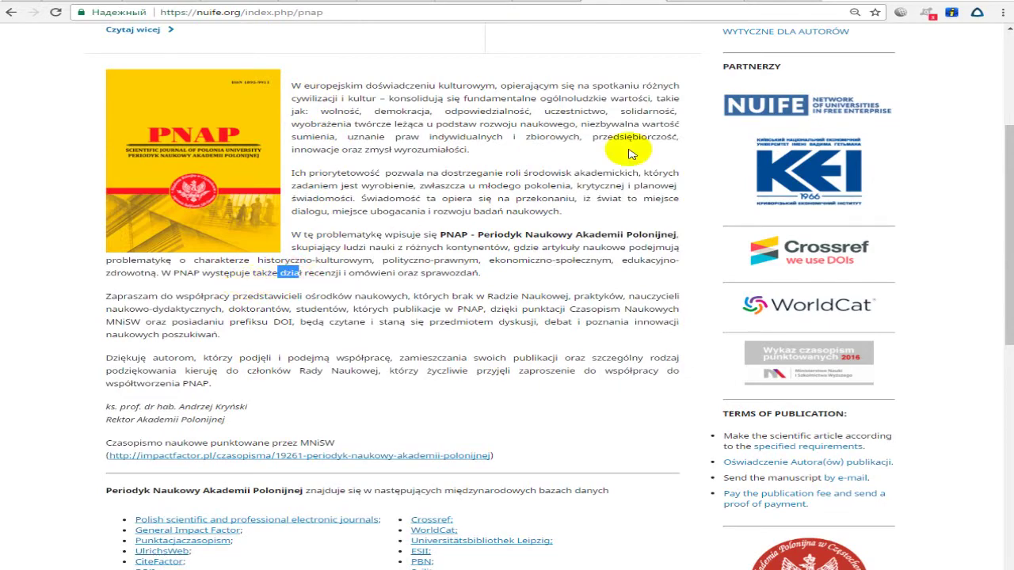
pyautogui.scroll(1, 710, 186)
pyautogui.scroll(1, 710, 187)
pyautogui.click(737, 146)
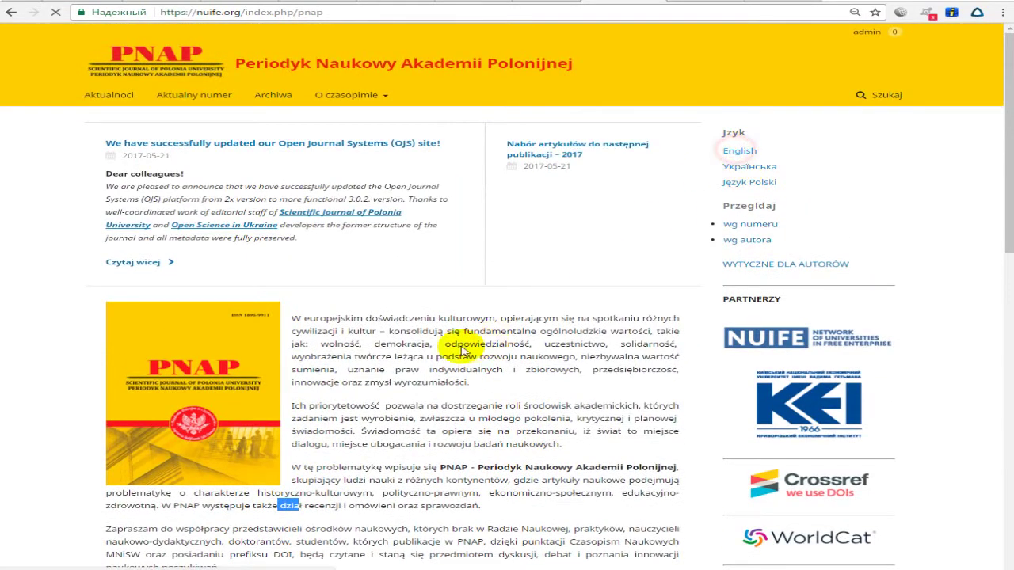
# Step: Copy the first three paragraphs of the English PNAP introduction into the form's journal description field
pyautogui.scroll(-1, 459, 345)
pyautogui.scroll(-3, 448, 349)
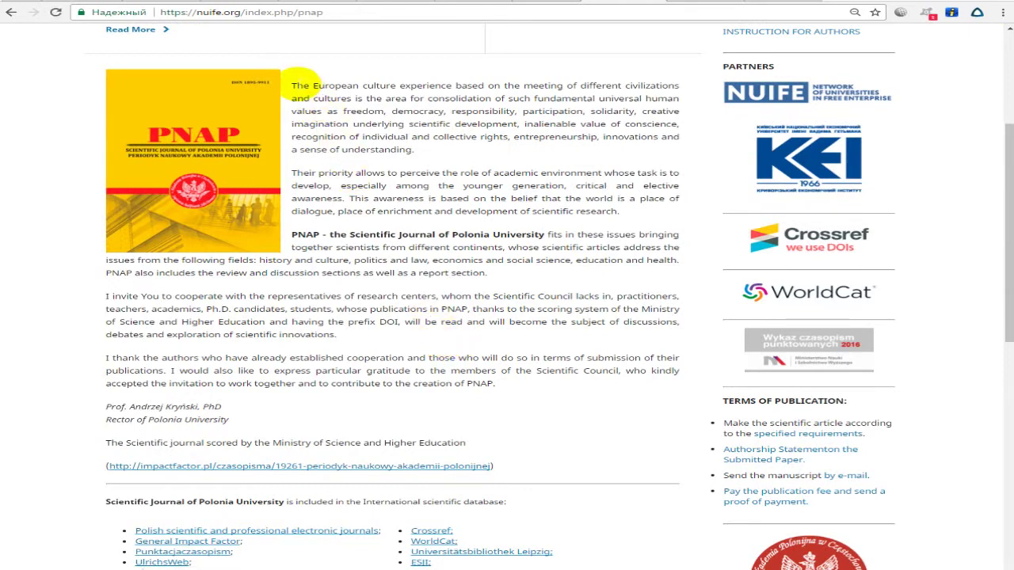
pyautogui.moveTo(292, 84); pyautogui.dragTo(499, 272)
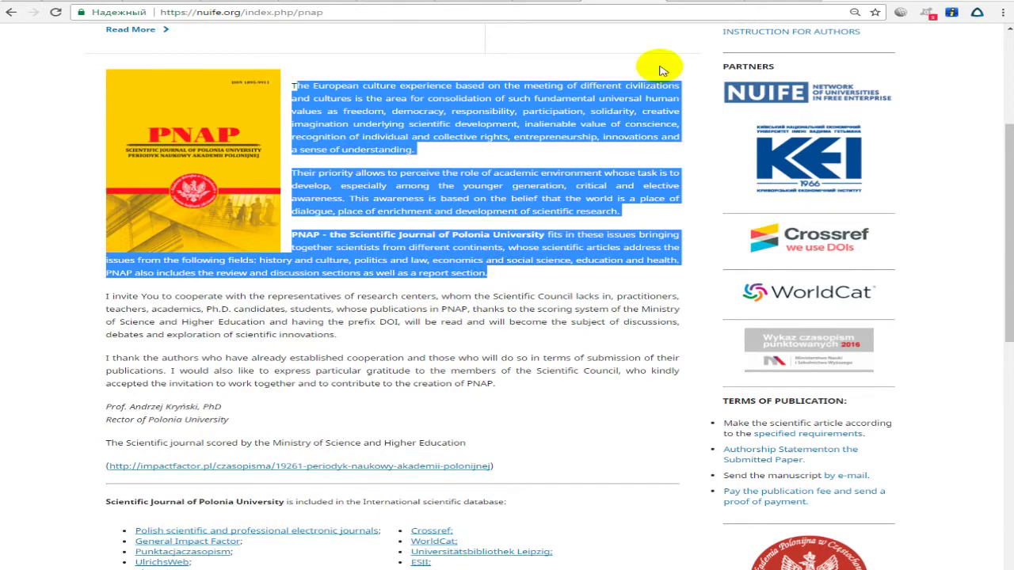
pyautogui.hotkey('alt', 'Tab')
pyautogui.hotkey('alt', 'Tab')
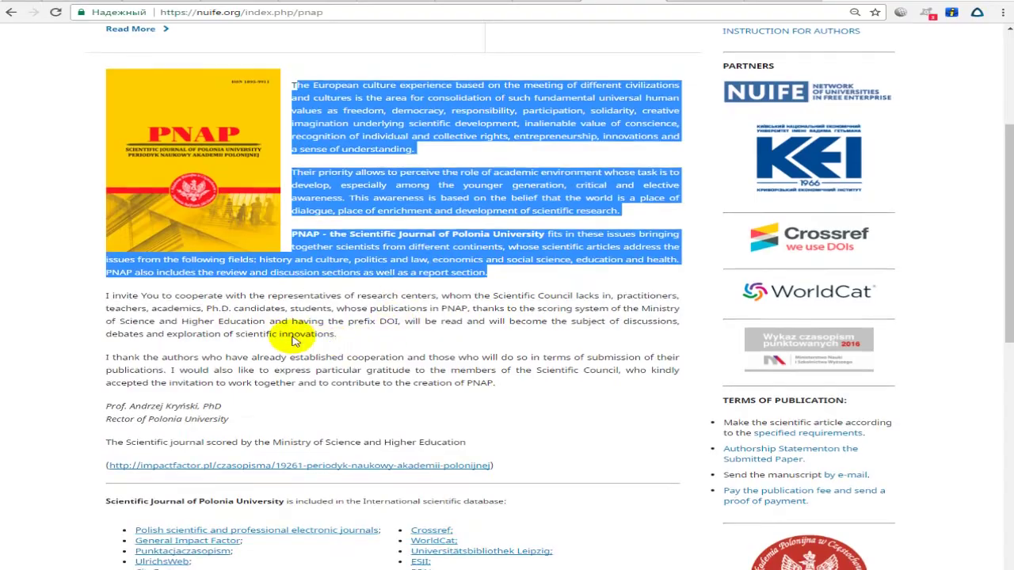
pyautogui.scroll(-2, 90, 315)
pyautogui.moveTo(105, 269); pyautogui.dragTo(498, 120)
pyautogui.click(587, 118)
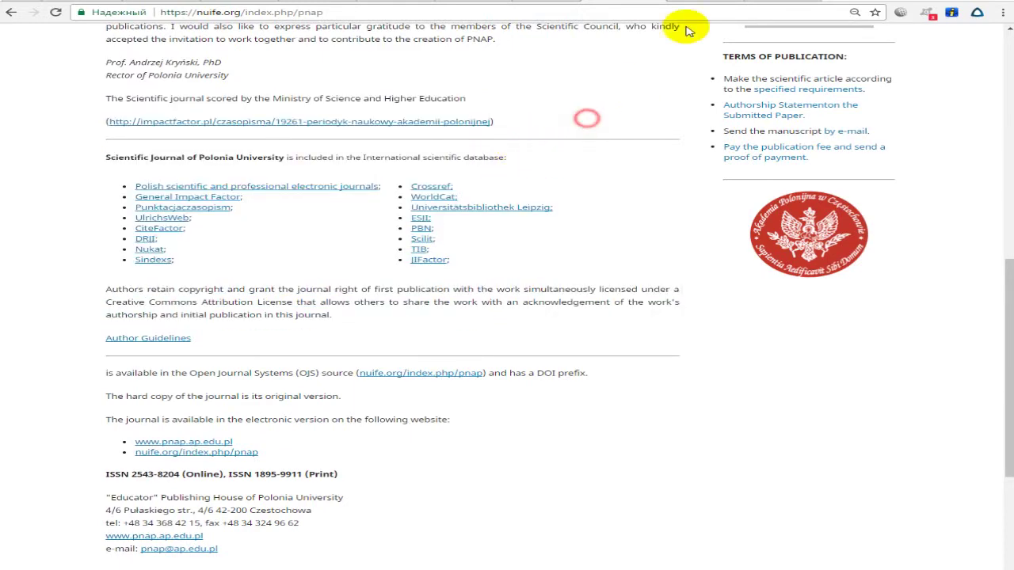
# Step: Copy the entire English text from the form's journal description field into the English description field
pyautogui.hotkey('ctrl', 'Tab')
pyautogui.scroll(-1, 388, 299)
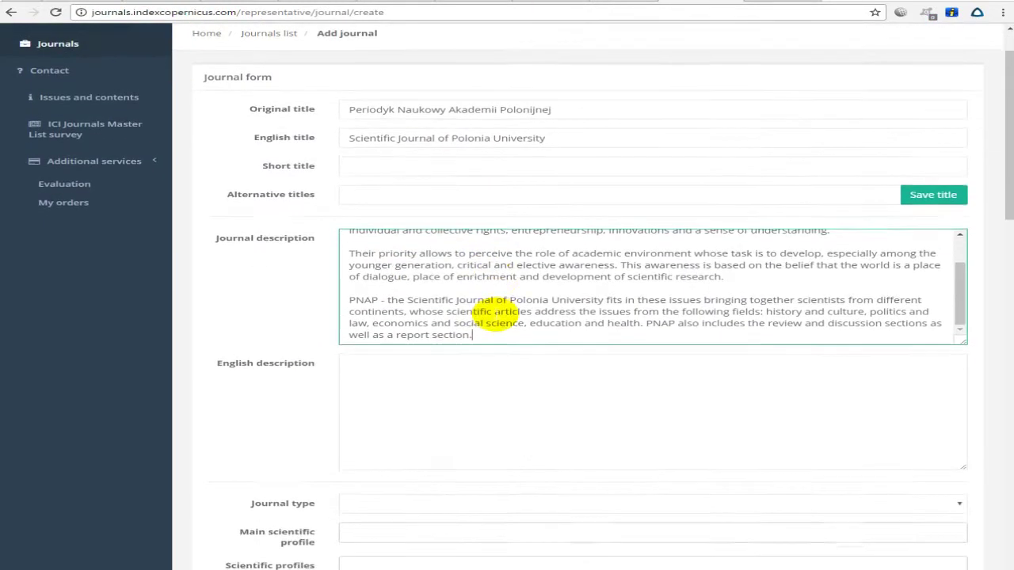
pyautogui.click(495, 311)
pyautogui.click(478, 393)
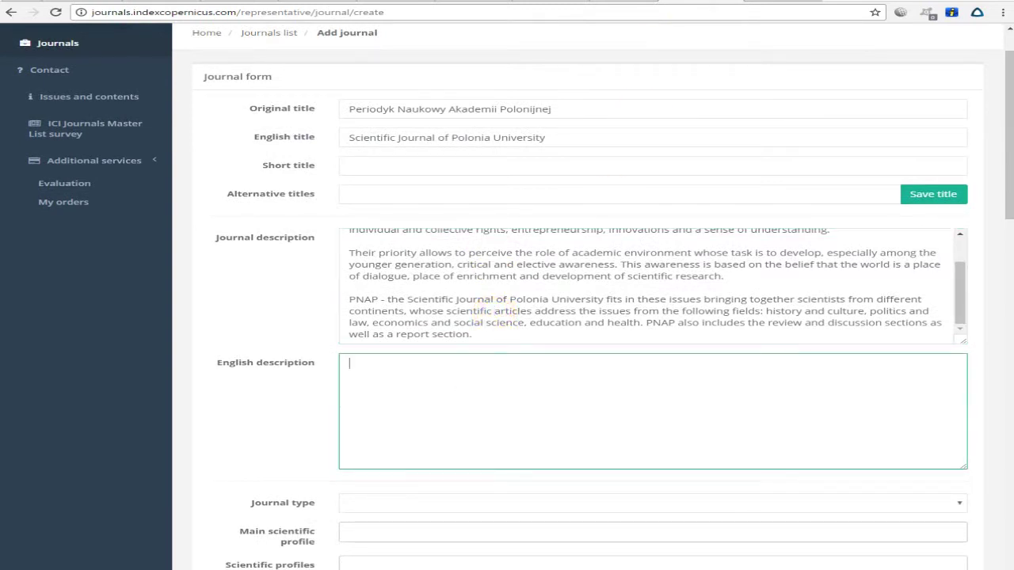
pyautogui.click(464, 294)
pyautogui.hotkey('ctrl', 'a')
pyautogui.hotkey('ctrl', 'c')
pyautogui.click(446, 372)
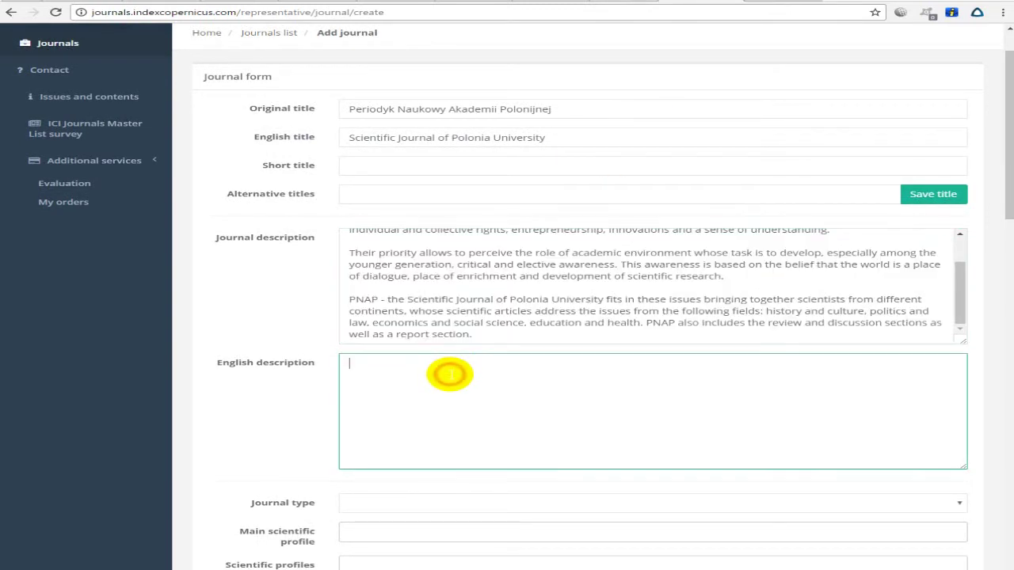
pyautogui.hotkey('ctrl', 'v')
# Step: Replace the journal description with the first three introductory paragraphs copied from the Polish version of the PNAP site
pyautogui.click(724, 5)
pyautogui.scroll(10, 720, 169)
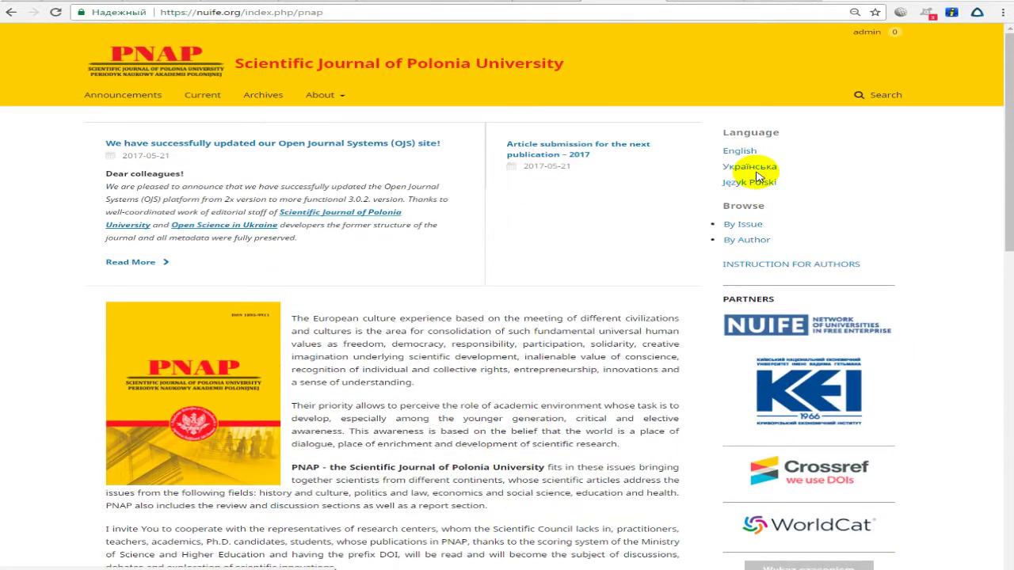
pyautogui.click(751, 181)
pyautogui.scroll(-1, 281, 266)
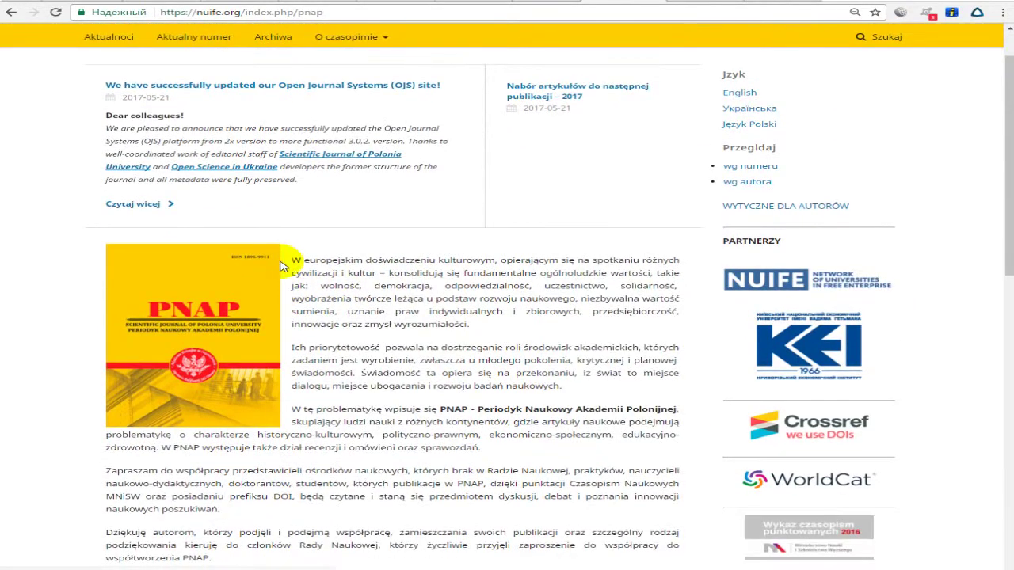
pyautogui.moveTo(291, 260); pyautogui.dragTo(479, 448)
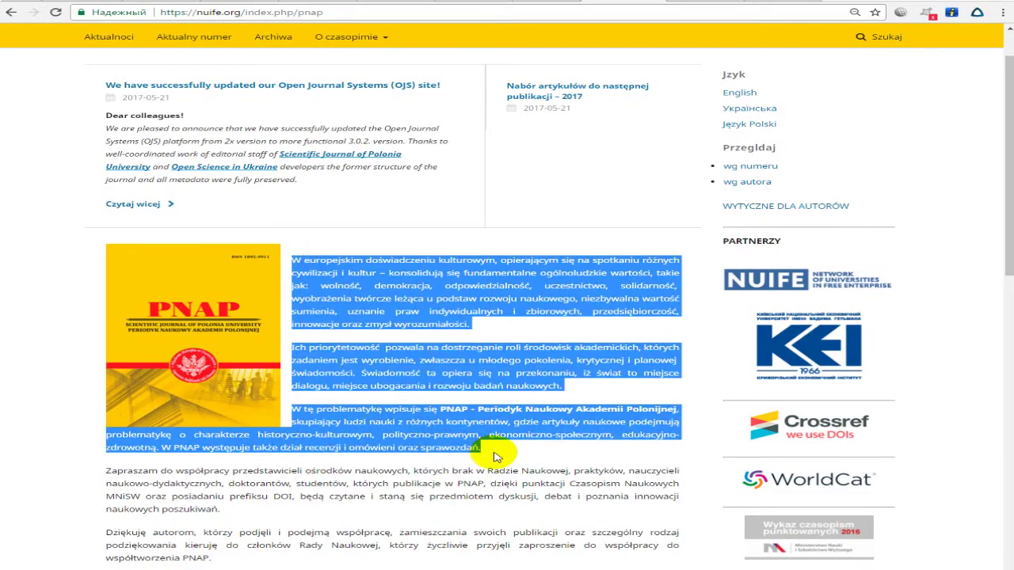
pyautogui.hotkey('ctrl', 'c')
pyautogui.hotkey('ctrl', 'Tab')
pyautogui.click(465, 317)
pyautogui.hotkey('ctrl', 'v')
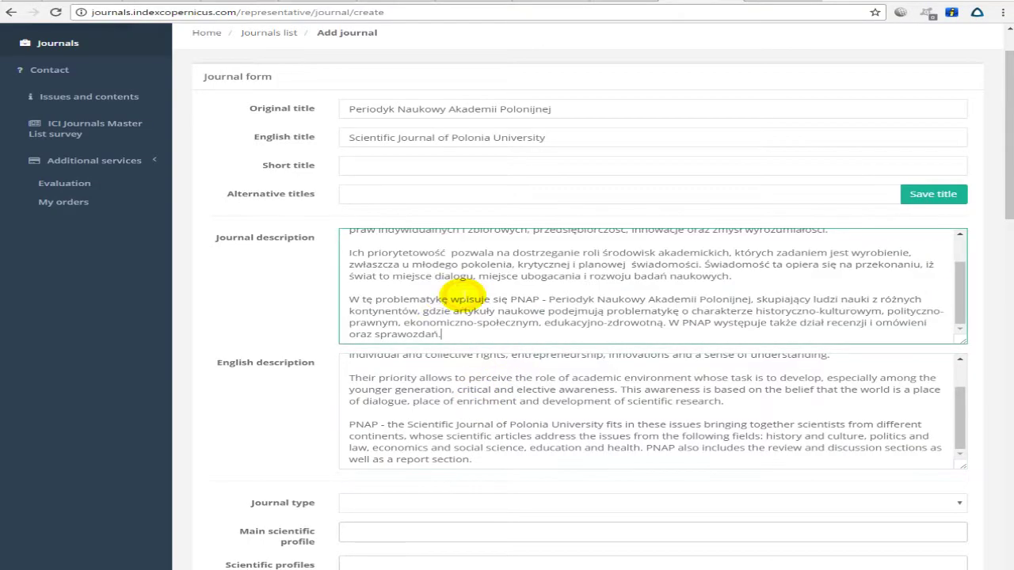
# Step: Remove the blank lines between the paragraphs in both the journal description and the English description
pyautogui.press('BackSpace')
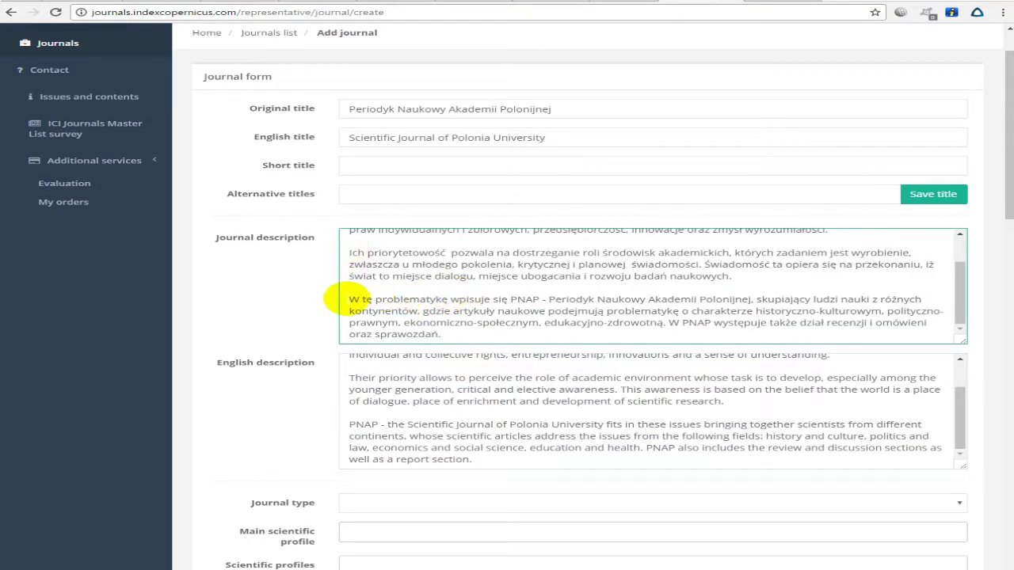
pyautogui.click(349, 294)
pyautogui.press('BackSpace')
pyautogui.click(348, 378)
pyautogui.press('BackSpace')
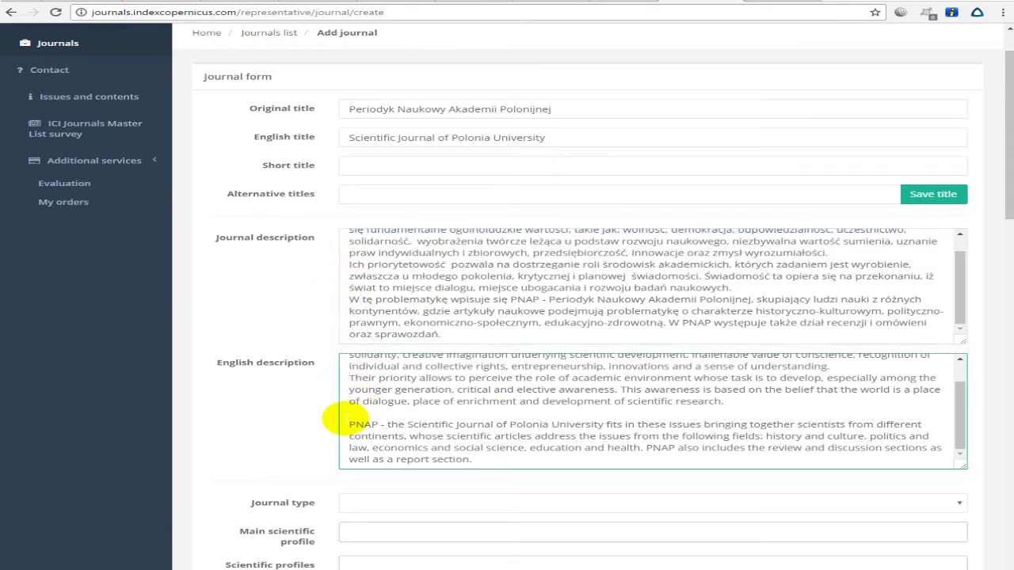
pyautogui.click(349, 413)
pyautogui.press('BackSpace')
# Step: Set the journal type to "scientific"
pyautogui.click(502, 289)
pyautogui.scroll(-2, 203, 267)
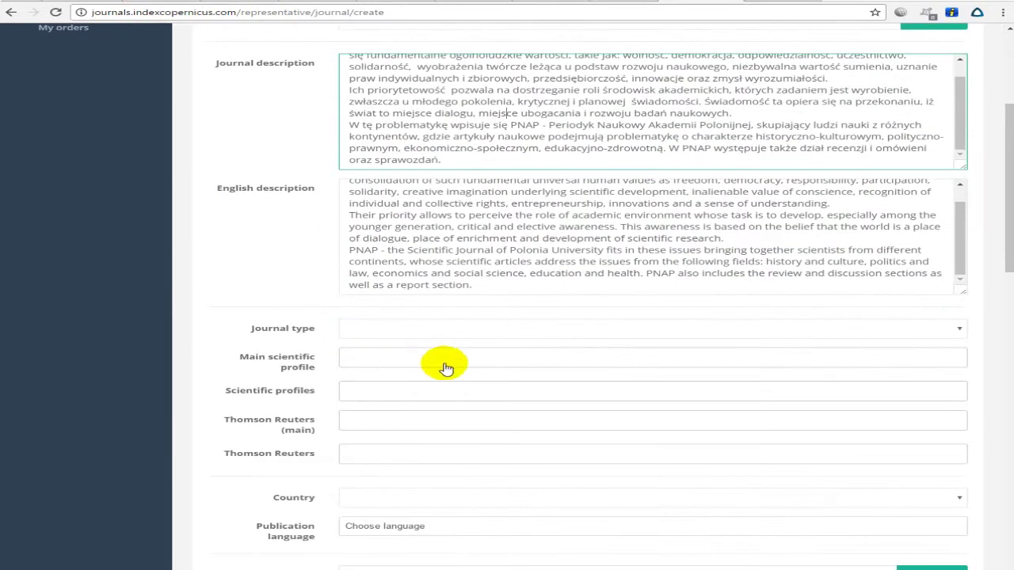
pyautogui.click(550, 336)
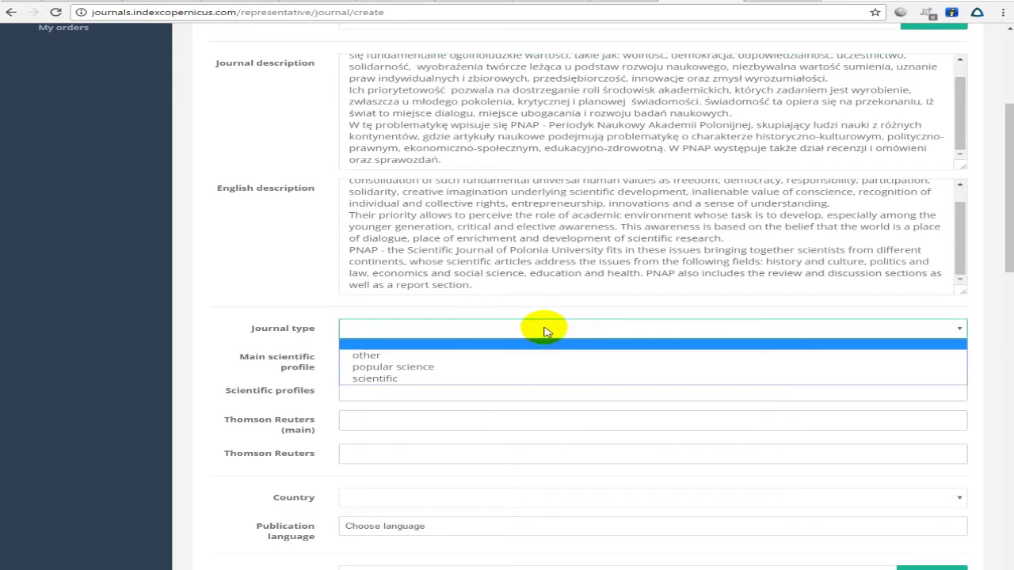
pyautogui.click(365, 379)
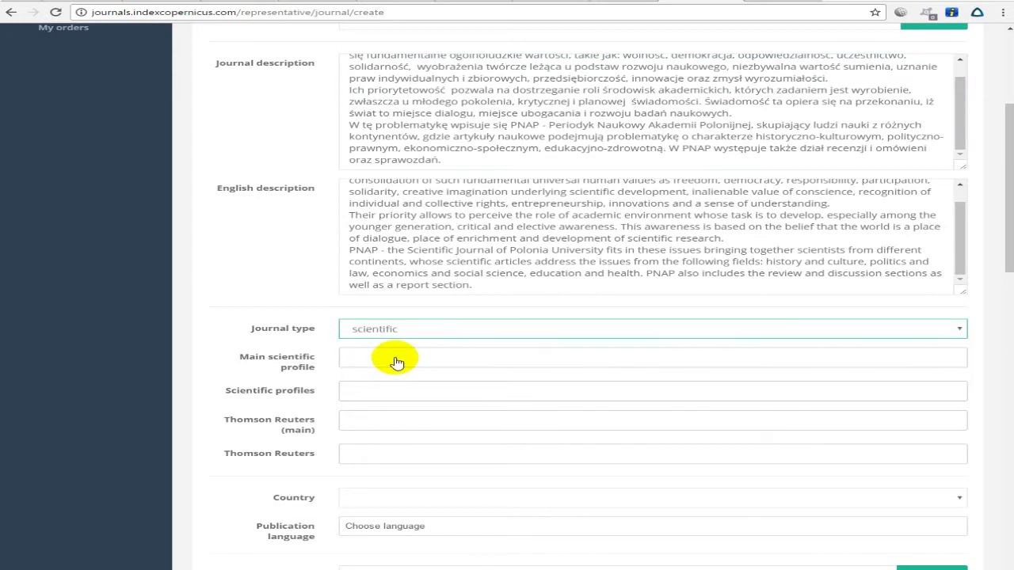
# Step: Examine the main scientific profile, scientific profiles and Thomson Reuters classification fields of the form
pyautogui.moveTo(242, 361); pyautogui.dragTo(323, 392)
pyautogui.click(260, 361)
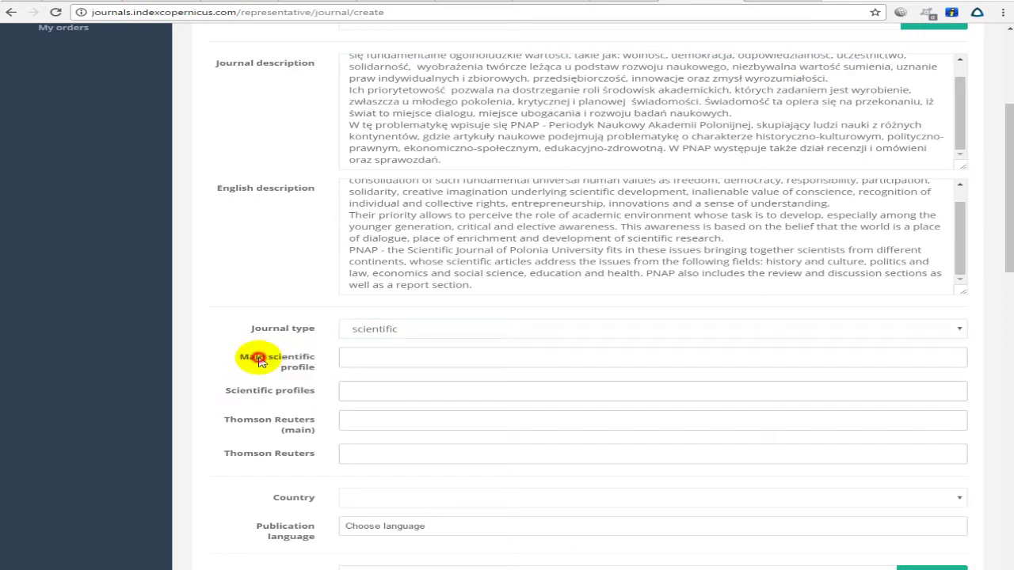
pyautogui.moveTo(242, 362); pyautogui.dragTo(317, 391)
pyautogui.click(265, 375)
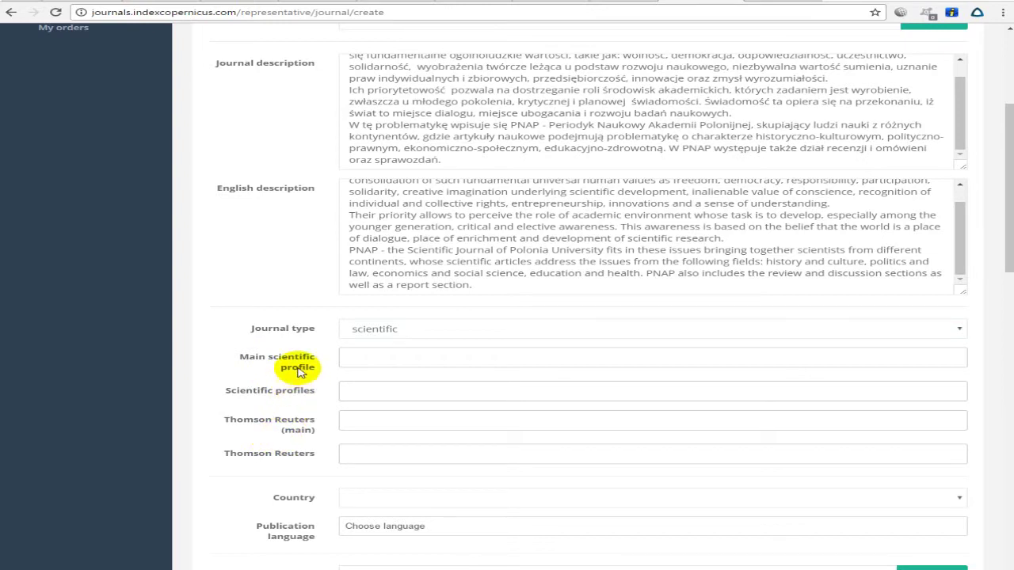
pyautogui.moveTo(231, 356); pyautogui.dragTo(324, 394)
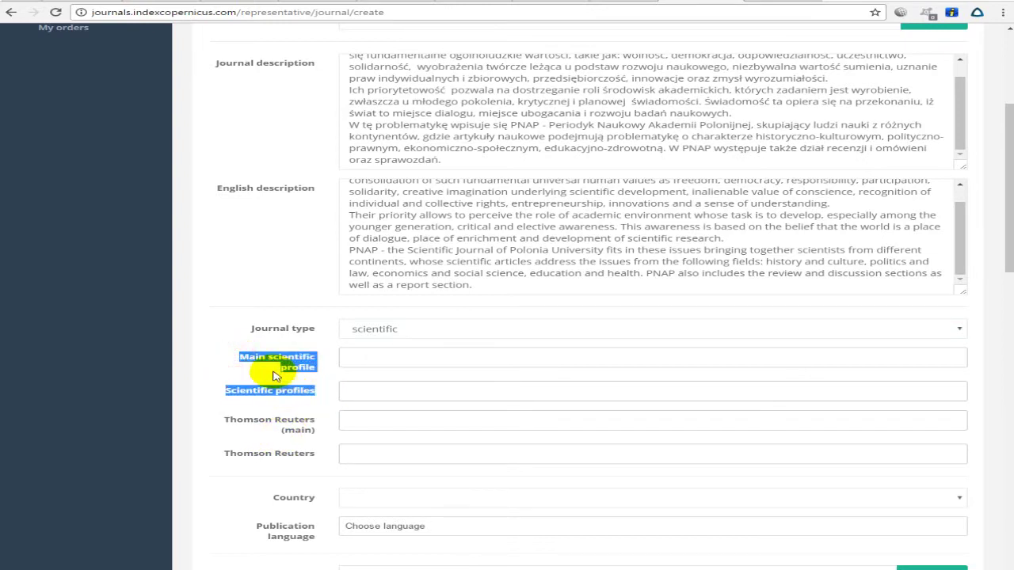
pyautogui.moveTo(238, 356); pyautogui.dragTo(319, 397)
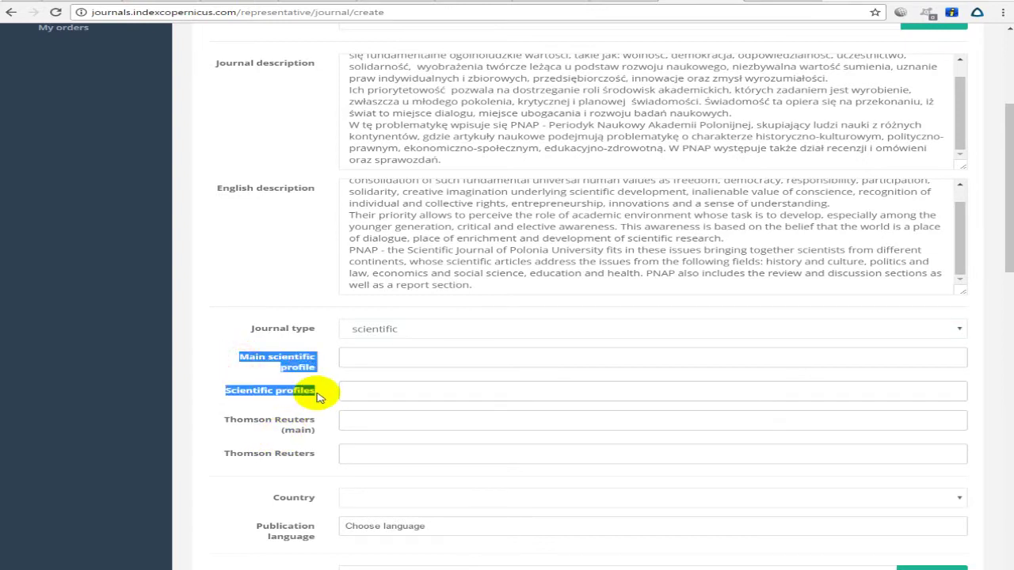
pyautogui.click(318, 393)
pyautogui.moveTo(222, 419); pyautogui.dragTo(321, 454)
pyautogui.click(315, 453)
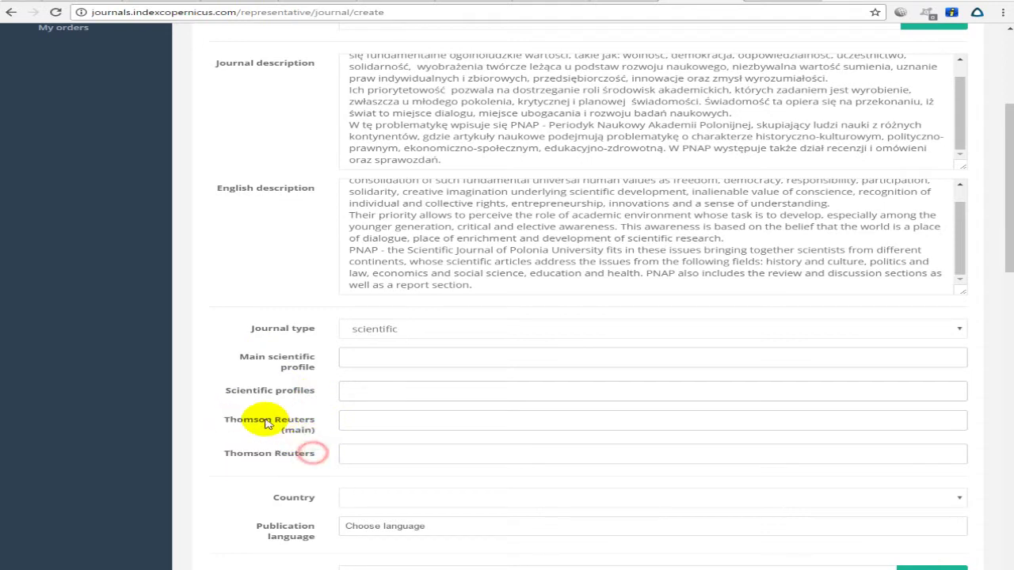
# Step: Try "The area of science" as the main scientific profile and remove that selection
pyautogui.click(434, 358)
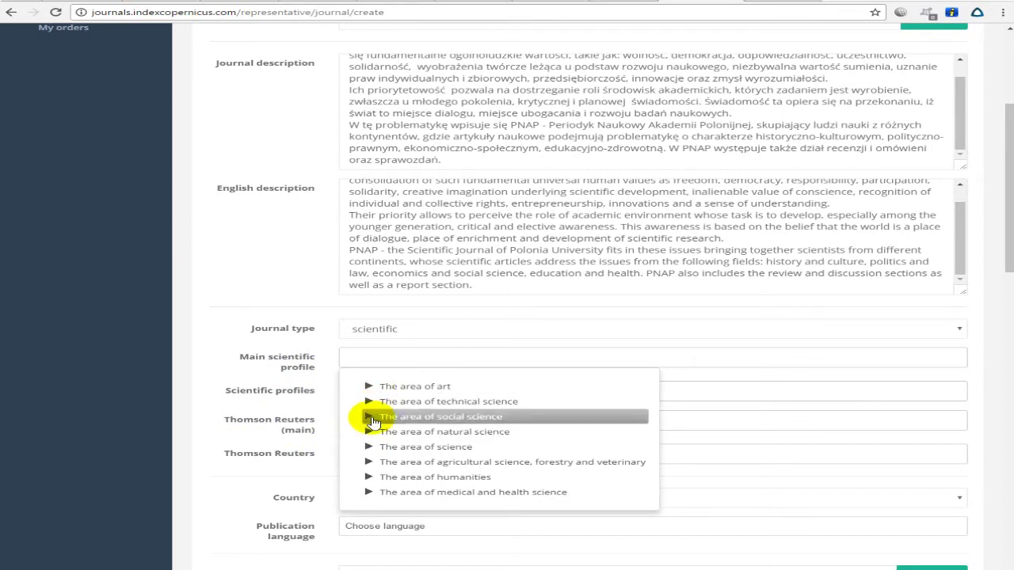
pyautogui.click(425, 446)
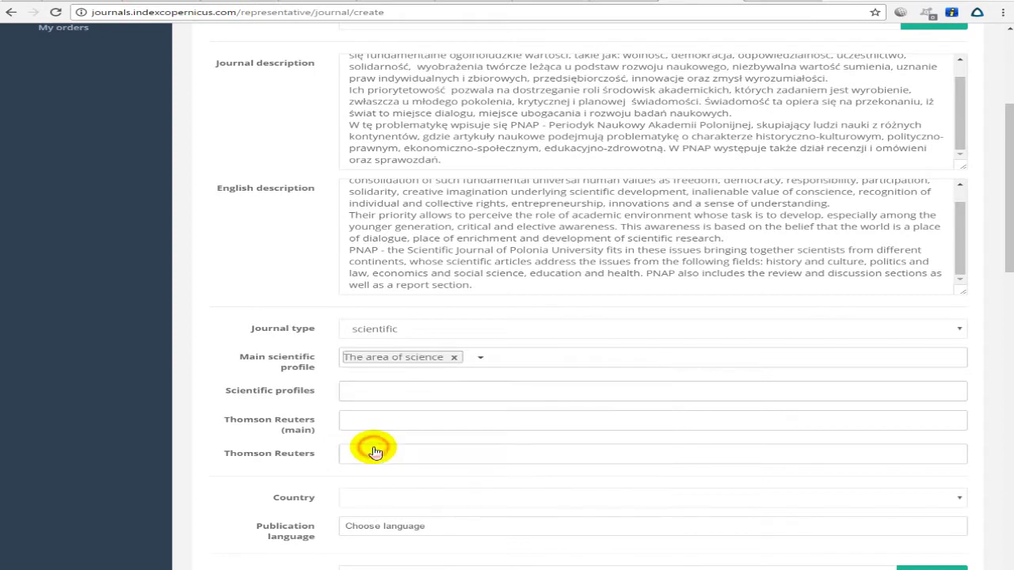
pyautogui.click(480, 361)
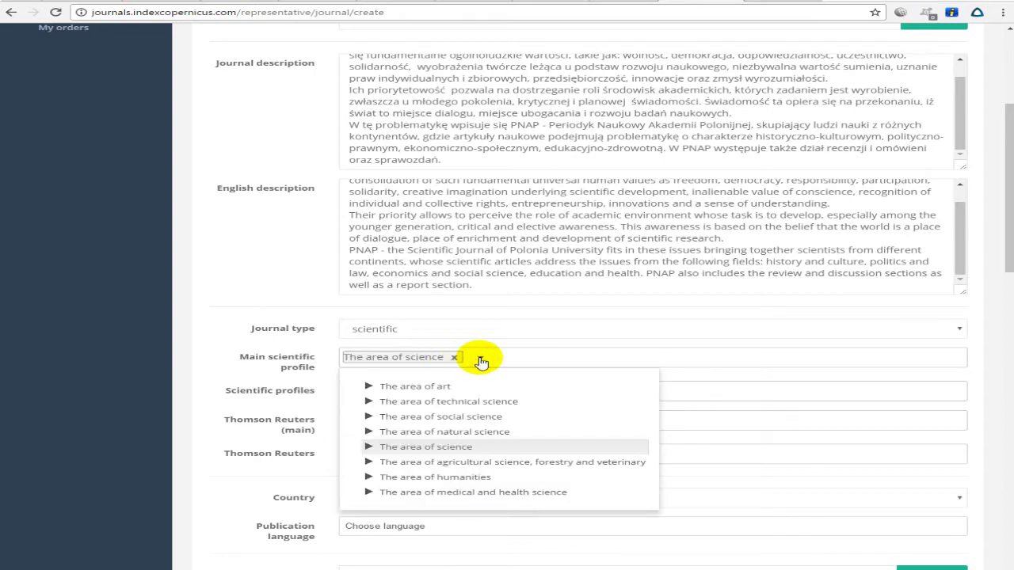
pyautogui.click(480, 360)
pyautogui.click(454, 357)
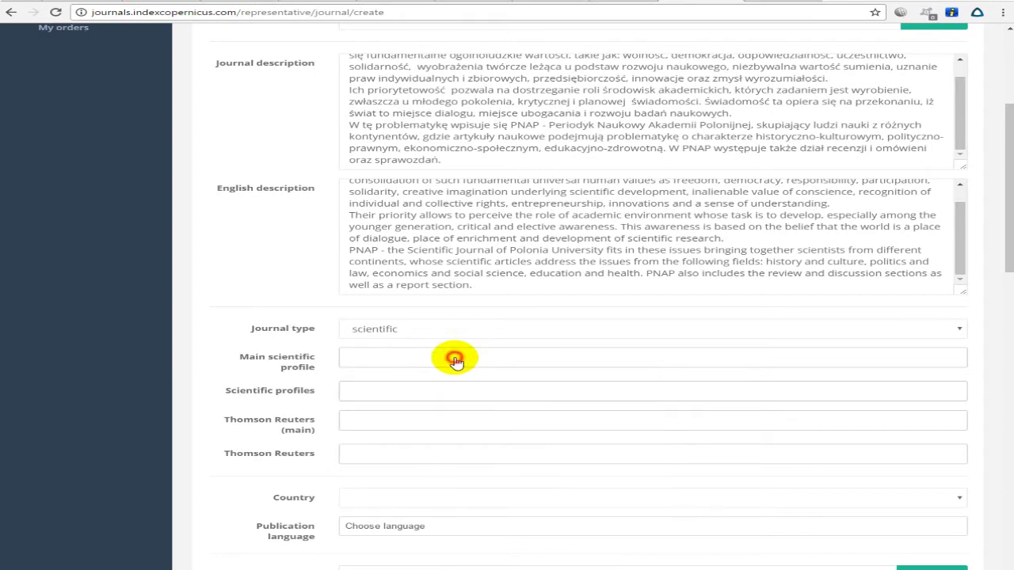
# Step: Switch the interface language of the journal form to Russian
pyautogui.click(380, 357)
pyautogui.scroll(-2, 827, 351)
pyautogui.scroll(5, 848, 261)
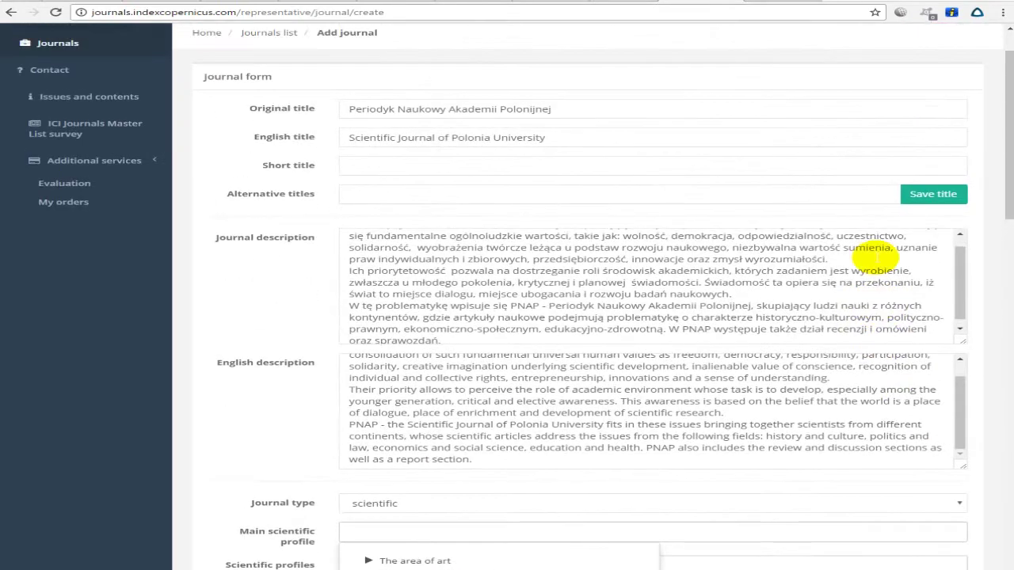
pyautogui.scroll(2, 1009, 113)
pyautogui.click(889, 39)
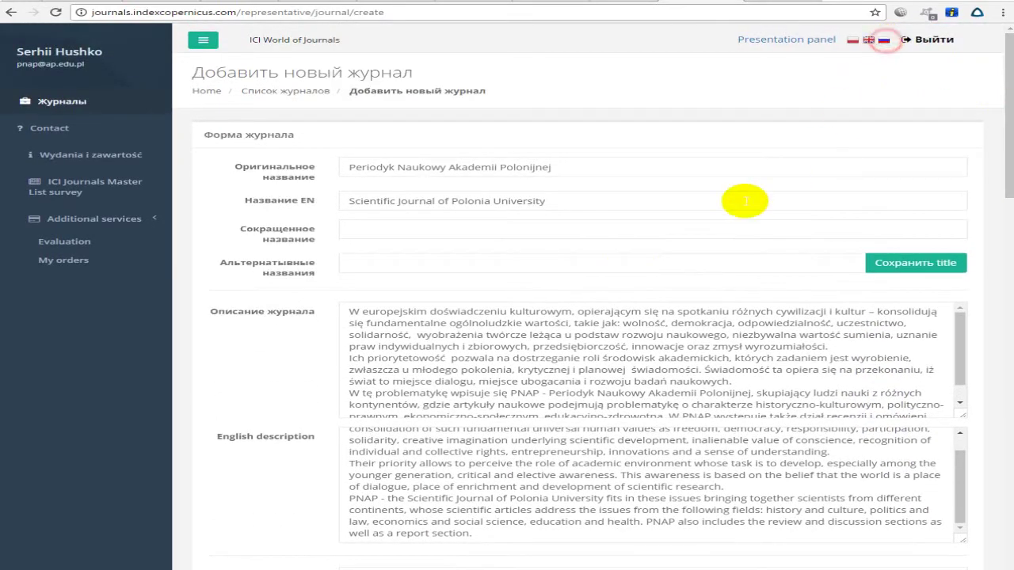
# Step: Set the main scientific profile of the journal to "Социальные науки"
pyautogui.scroll(-5, 510, 312)
pyautogui.click(416, 258)
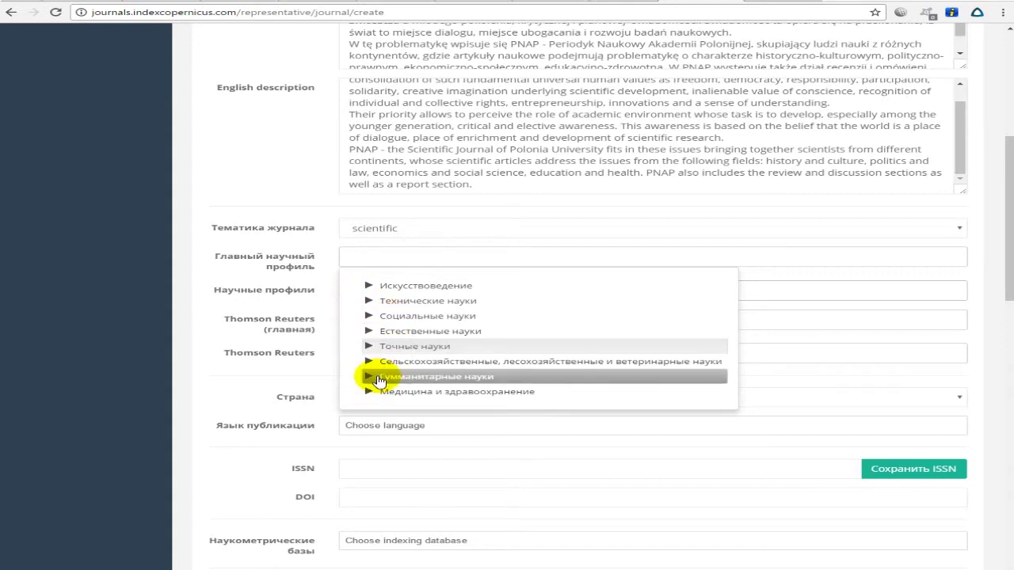
pyautogui.click(404, 316)
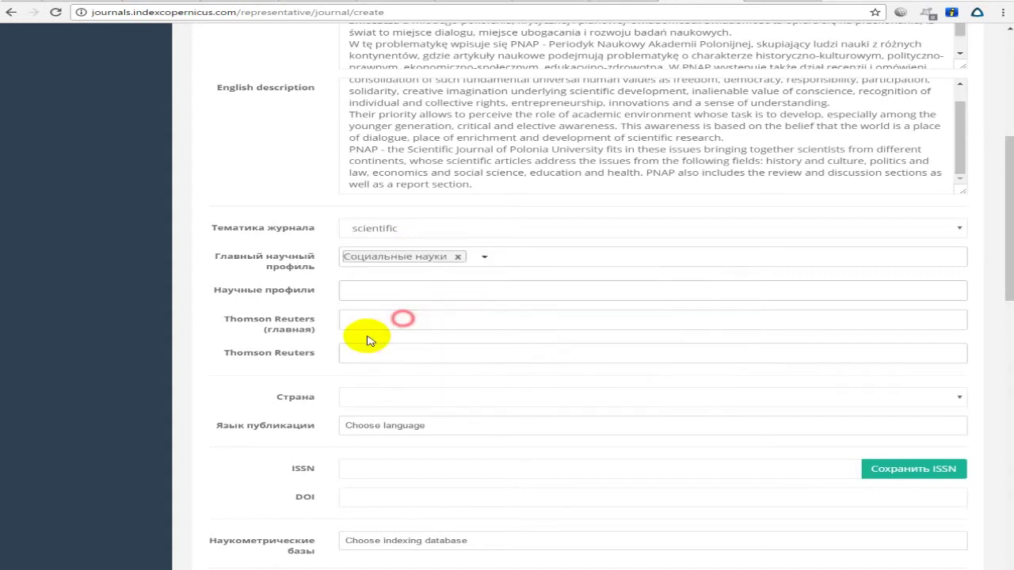
# Step: Try "Точные науки" as the main scientific profile and return the field to "Социальные науки"
pyautogui.click(396, 291)
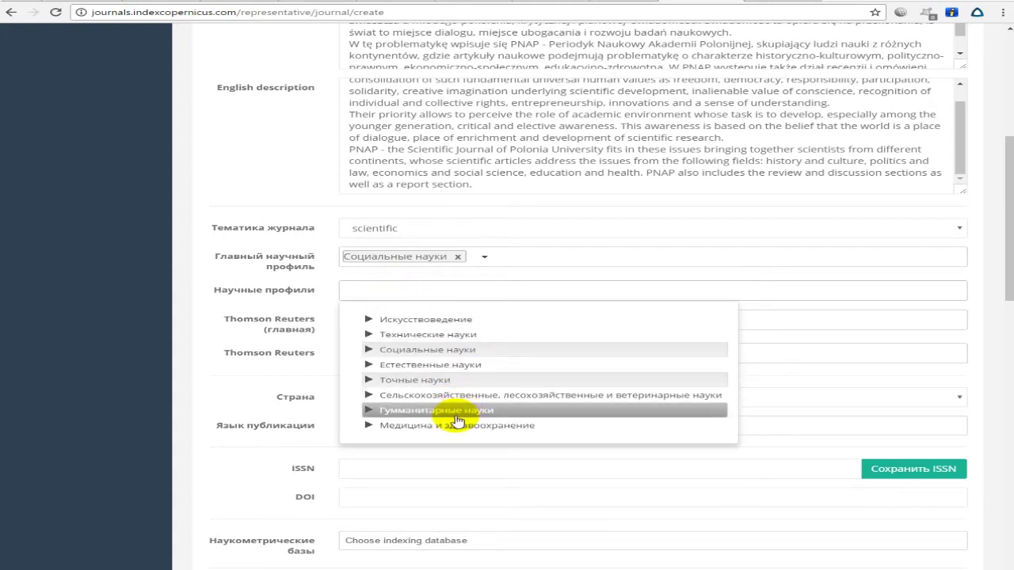
pyautogui.click(262, 290)
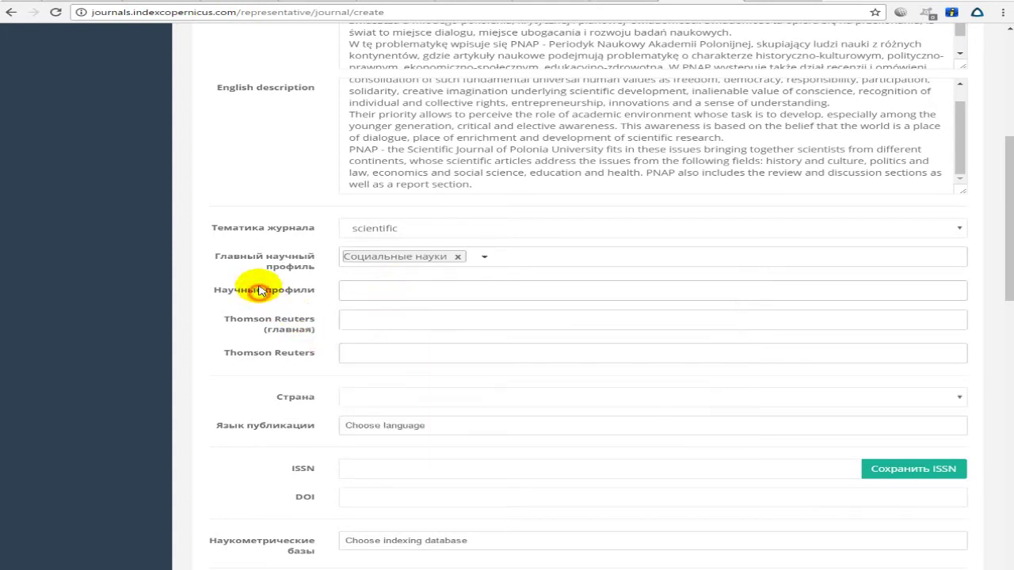
pyautogui.click(368, 292)
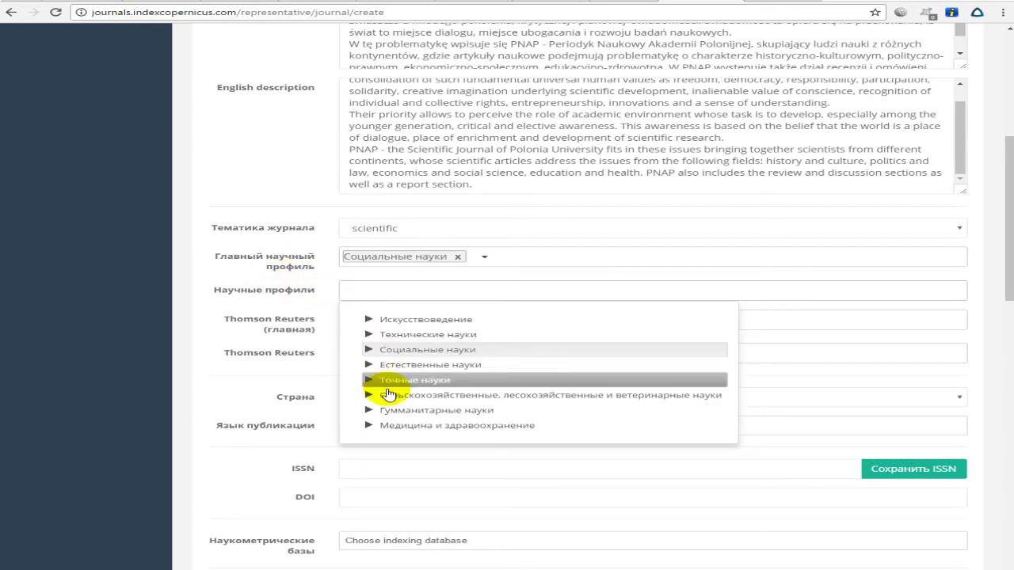
pyautogui.click(542, 260)
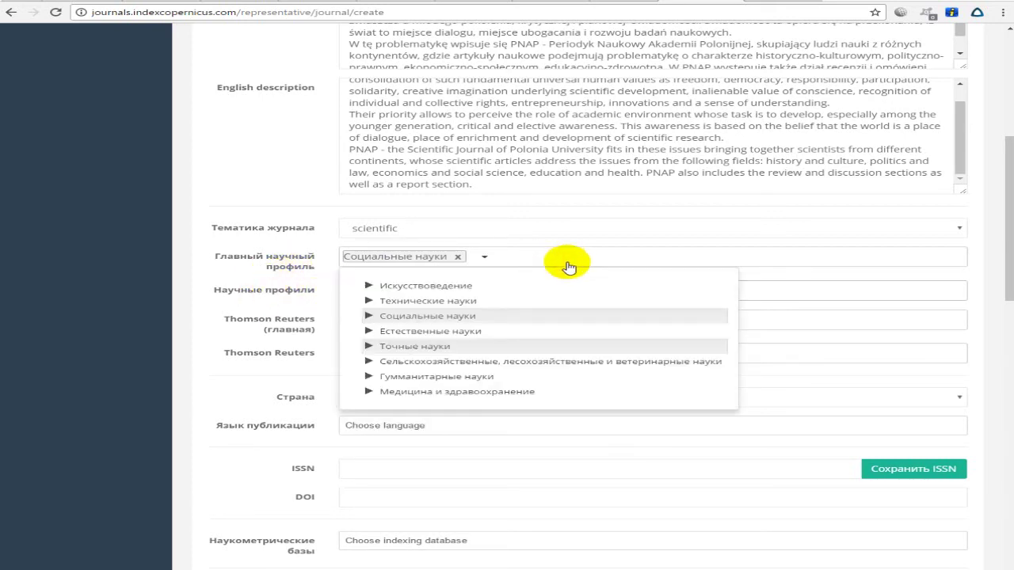
pyautogui.click(388, 349)
pyautogui.click(473, 260)
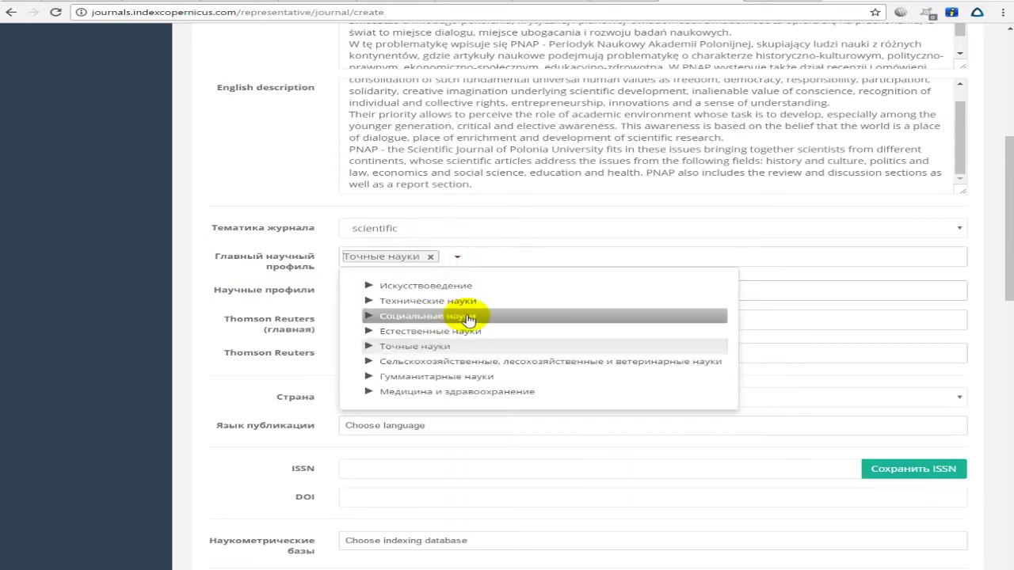
pyautogui.click(476, 317)
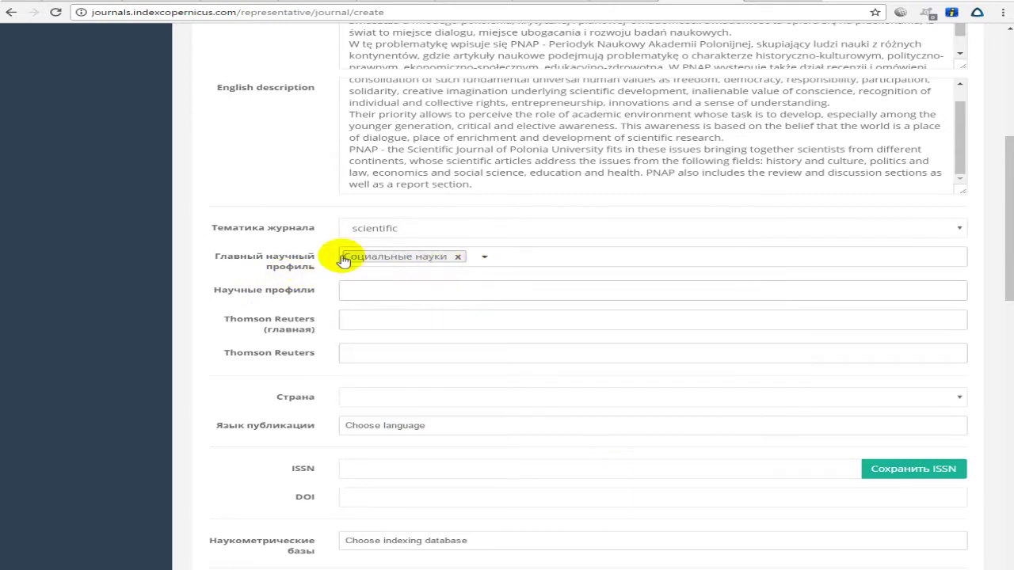
# Step: Add "Гумманитарные науки" to the journal's additional scientific profiles
pyautogui.click(388, 294)
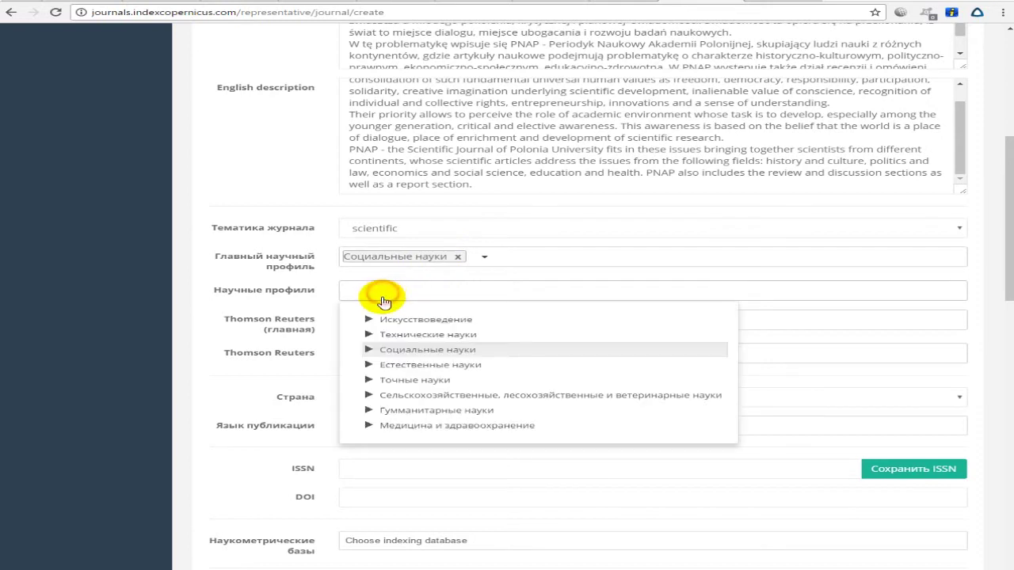
pyautogui.click(485, 412)
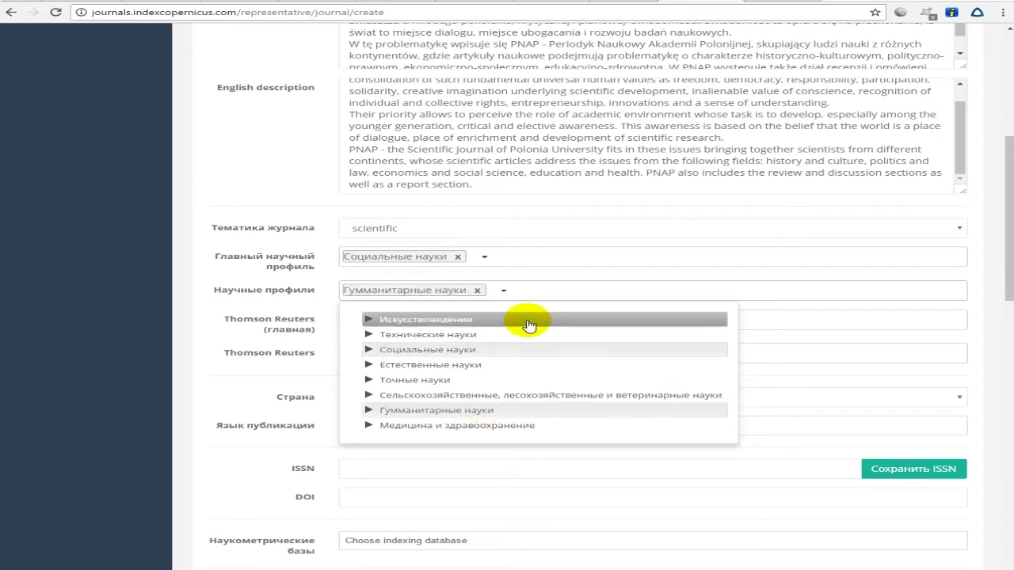
# Step: Try adding "Искусствоведение", "Технические науки", "Естественные науки" and "Точные науки" to the scientific profiles and remove these four again
pyautogui.click(481, 320)
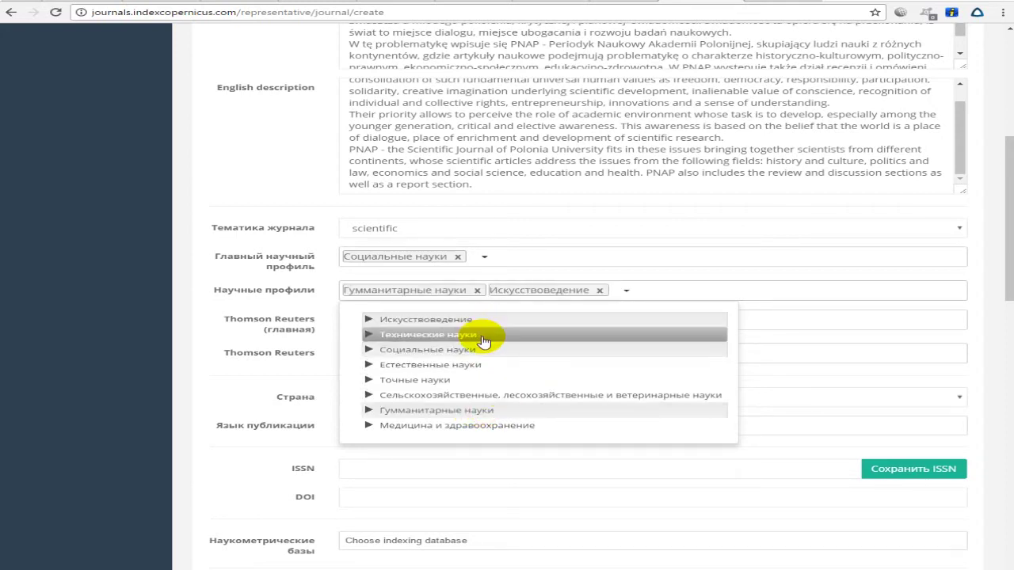
pyautogui.click(481, 334)
pyautogui.click(481, 365)
pyautogui.click(479, 379)
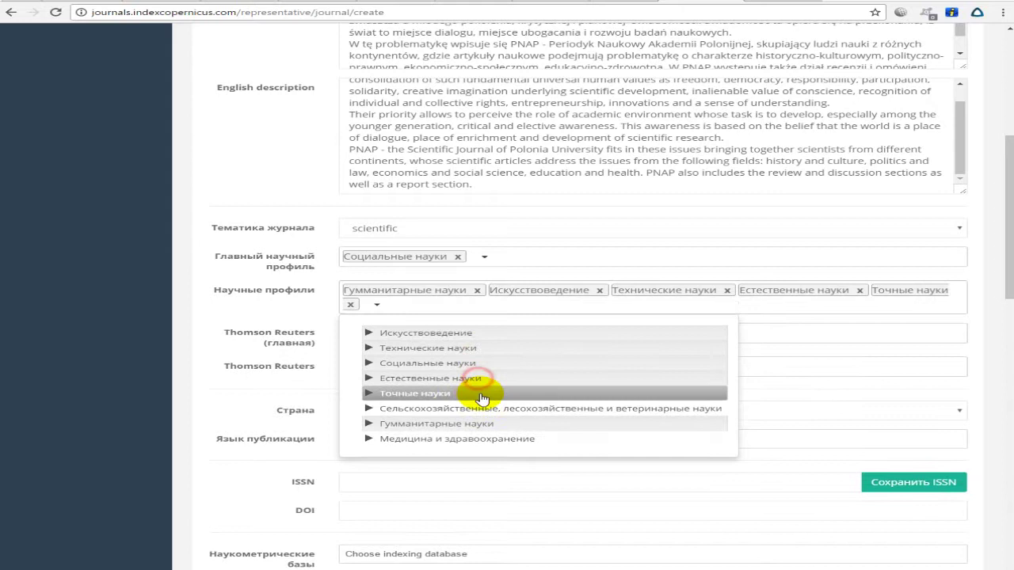
pyautogui.click(600, 290)
pyautogui.click(602, 290)
pyautogui.click(608, 291)
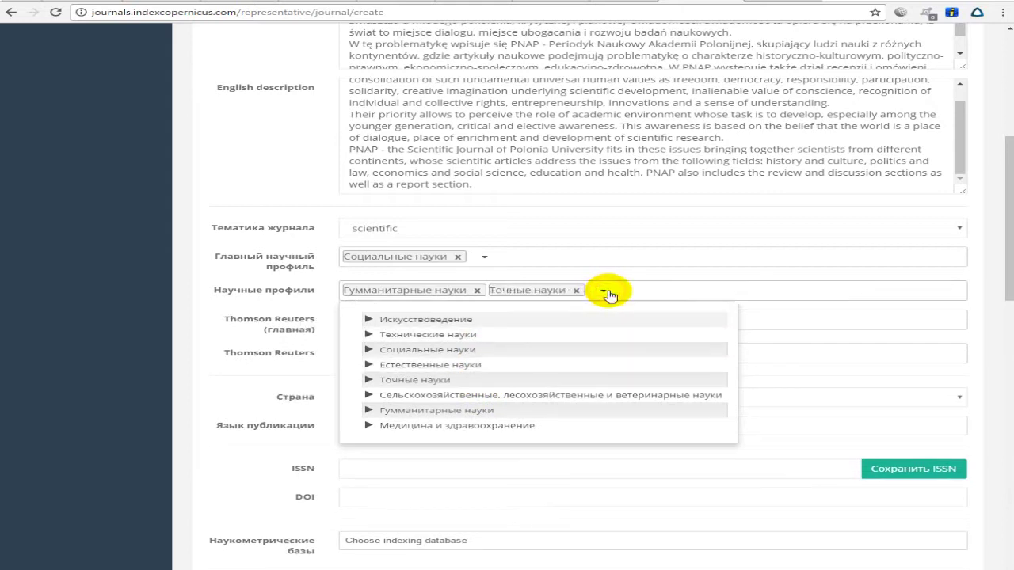
pyautogui.click(602, 291)
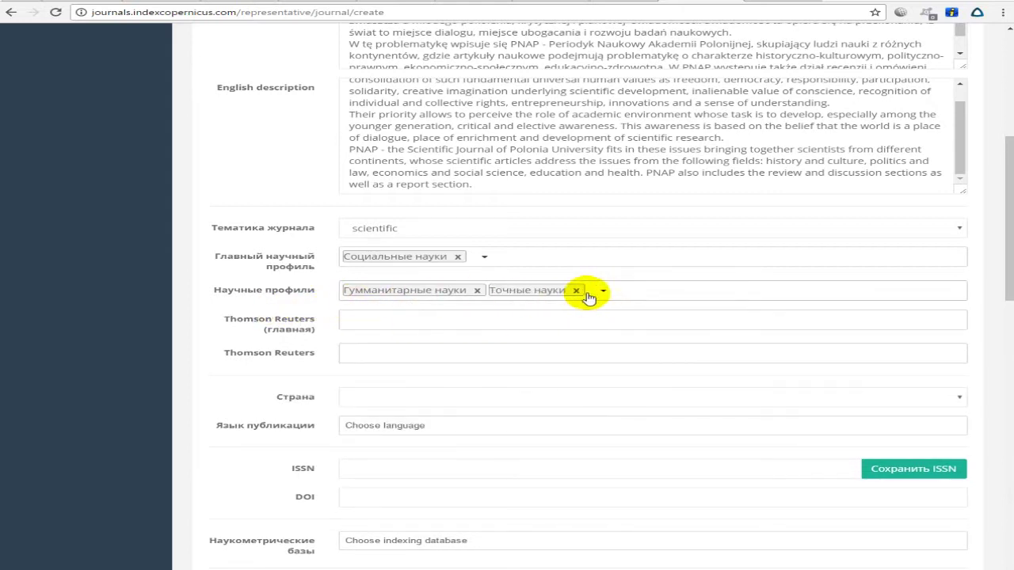
pyautogui.click(519, 292)
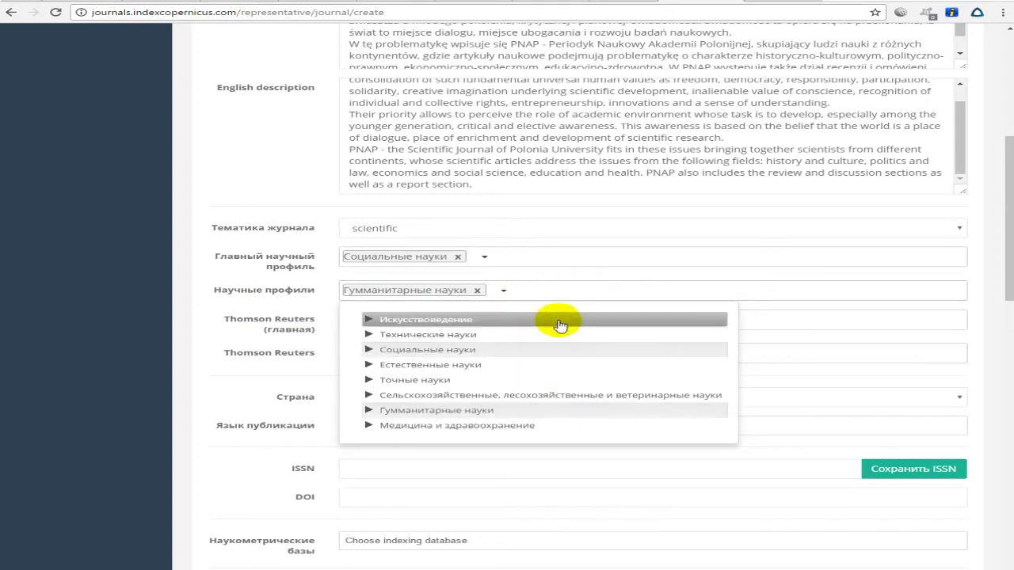
pyautogui.click(652, 290)
pyautogui.click(641, 294)
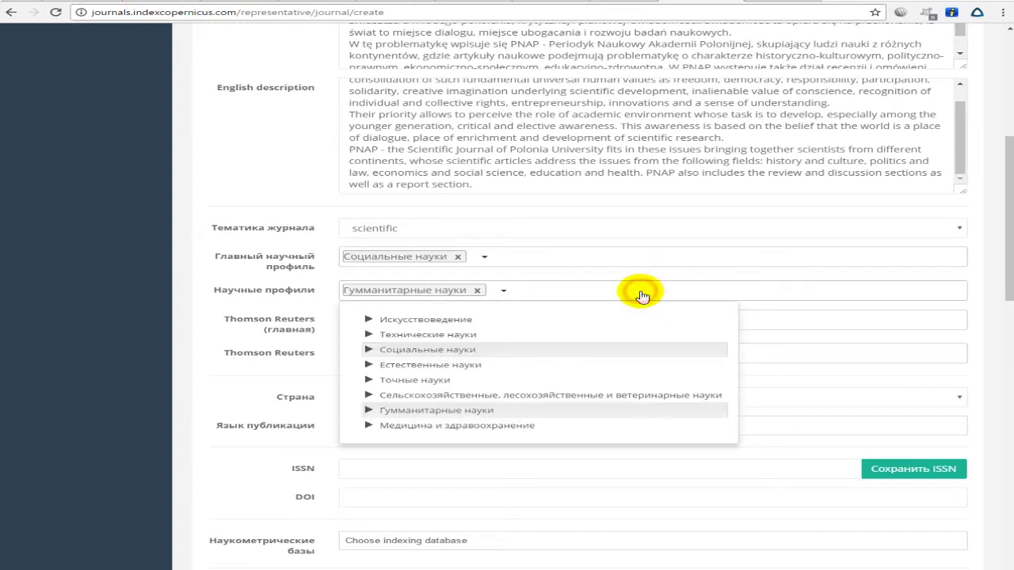
pyautogui.click(643, 293)
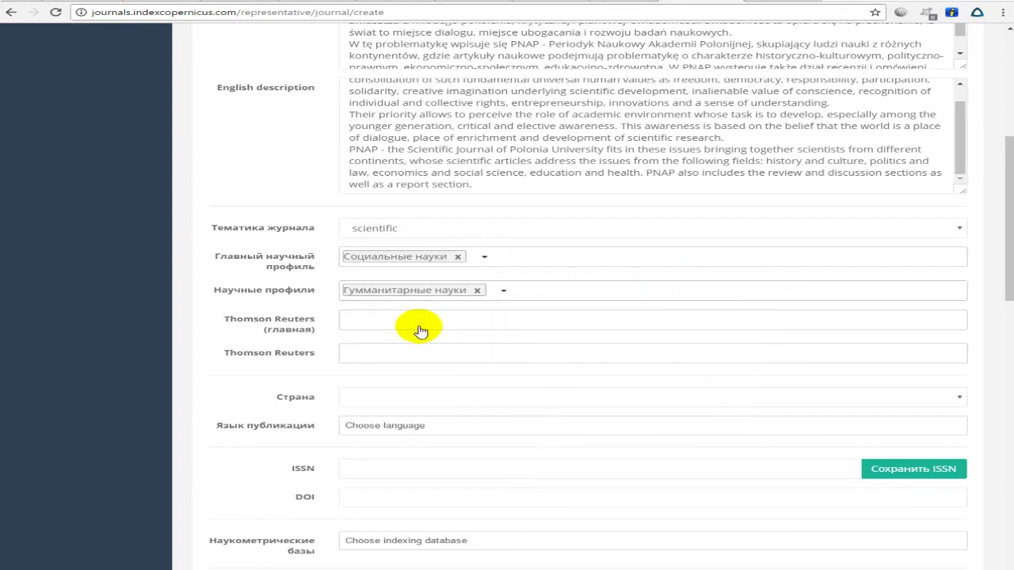
# Step: Set the main Thomson Reuters classification to "Social studies"
pyautogui.click(376, 328)
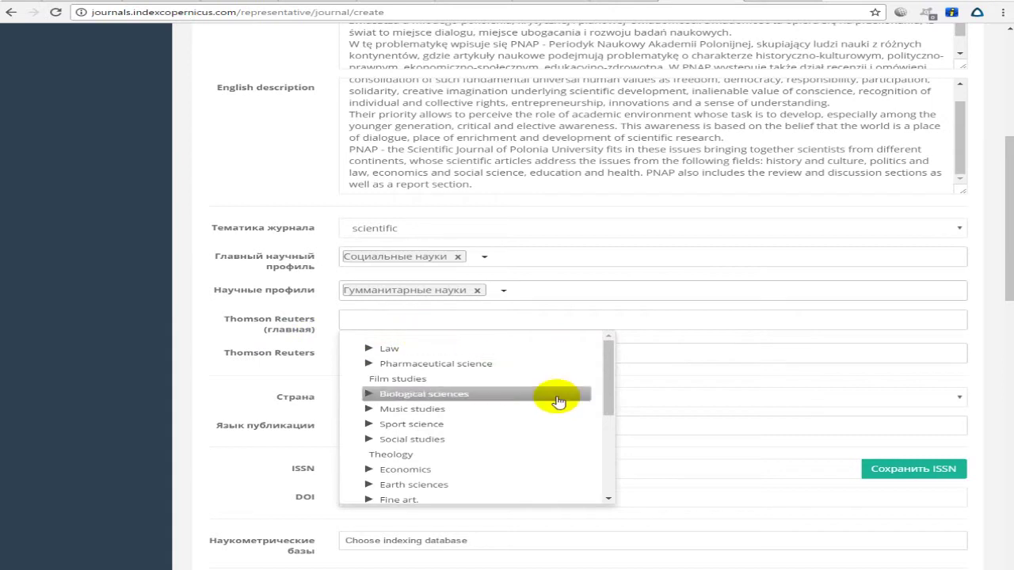
pyautogui.moveTo(607, 372)
pyautogui.mouseDown()
pyautogui.moveTo(603, 455)
pyautogui.moveTo(606, 396)
pyautogui.mouseUp()
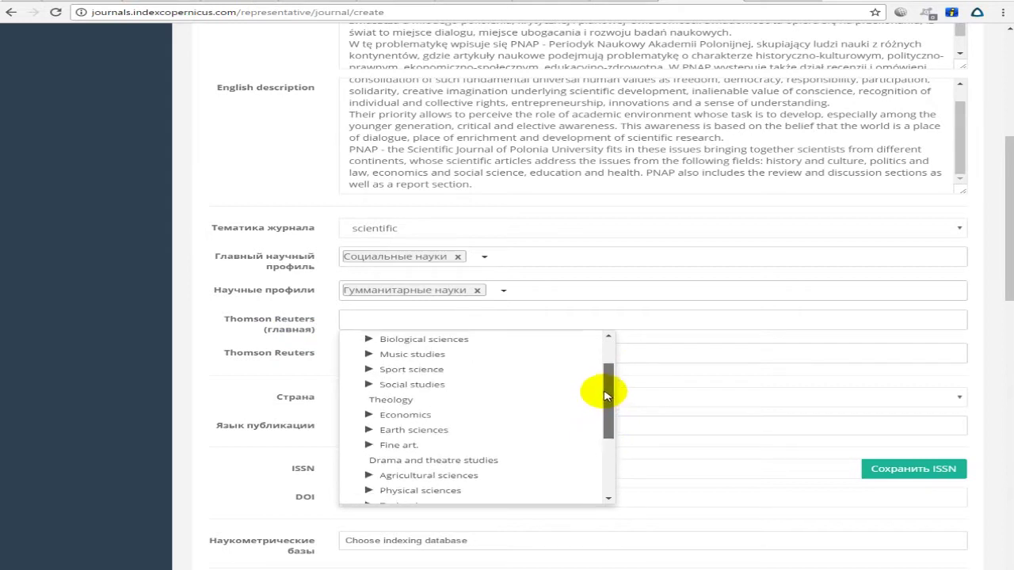
pyautogui.click(487, 398)
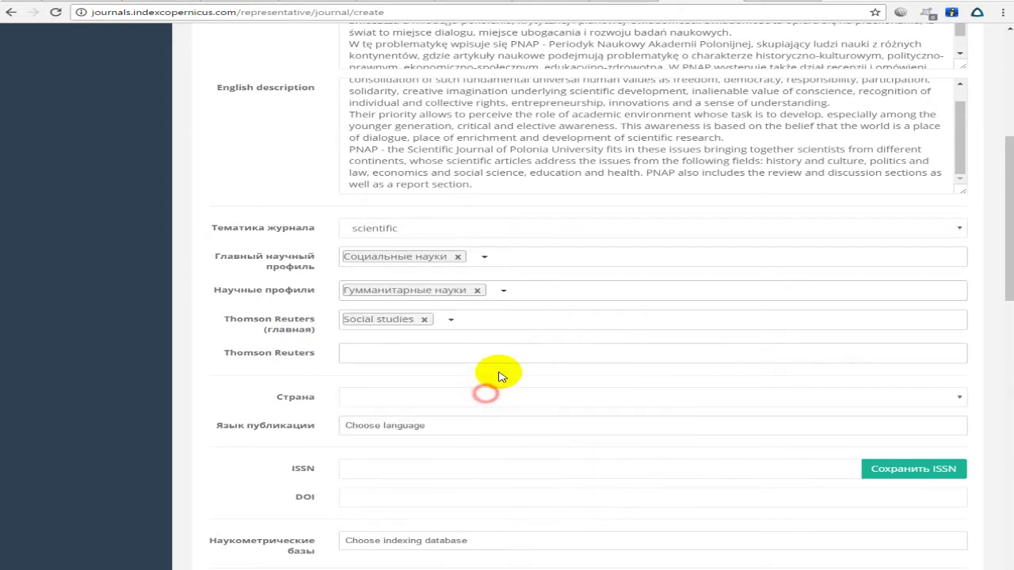
# Step: Add "Law" and "Economics" as additional Thomson Reuters classifications
pyautogui.click(507, 358)
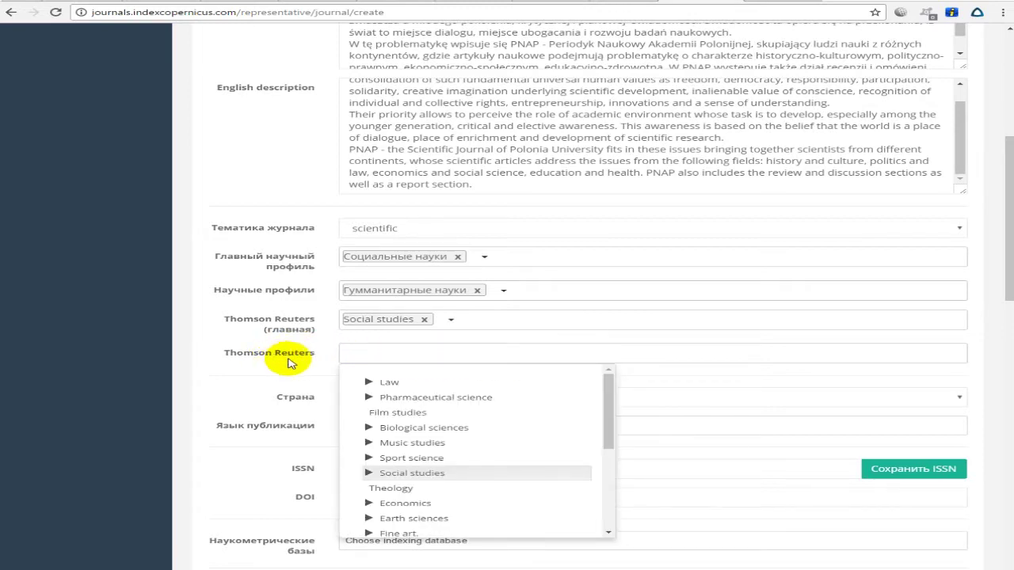
pyautogui.scroll(-2, 675, 419)
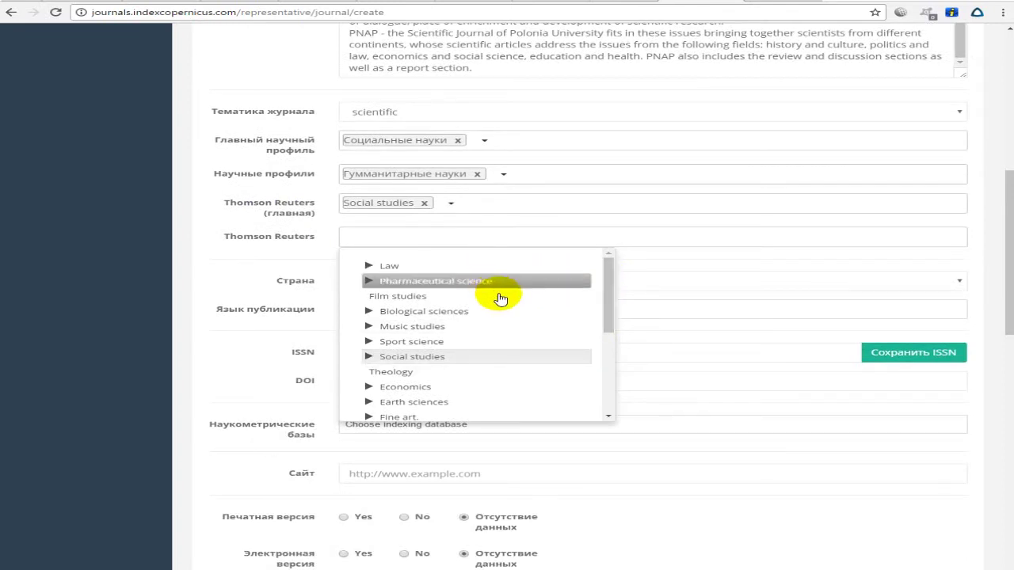
pyautogui.scroll(-1, 500, 313)
pyautogui.scroll(1, 499, 297)
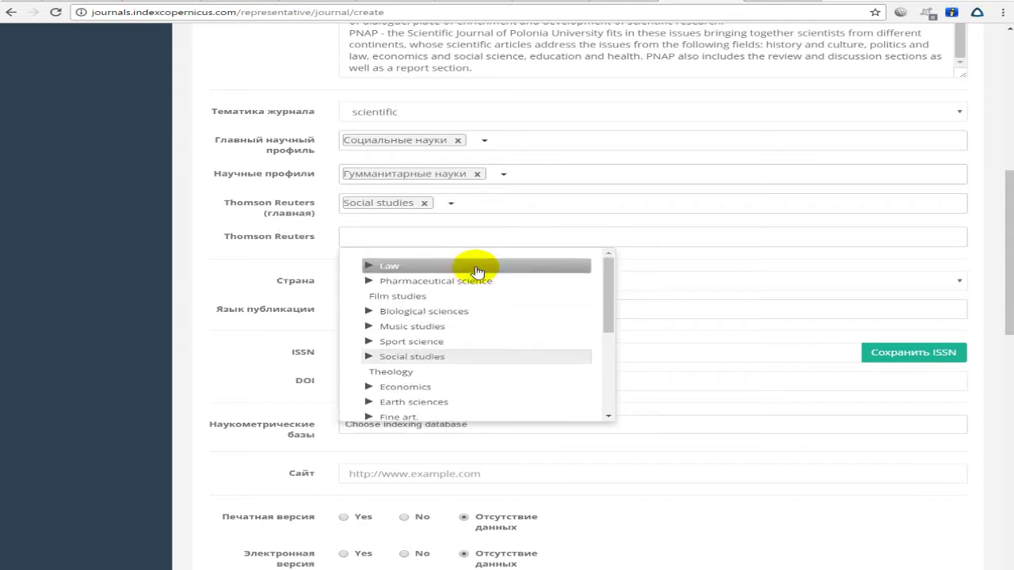
pyautogui.click(464, 266)
pyautogui.scroll(-1, 569, 351)
pyautogui.scroll(-1, 565, 353)
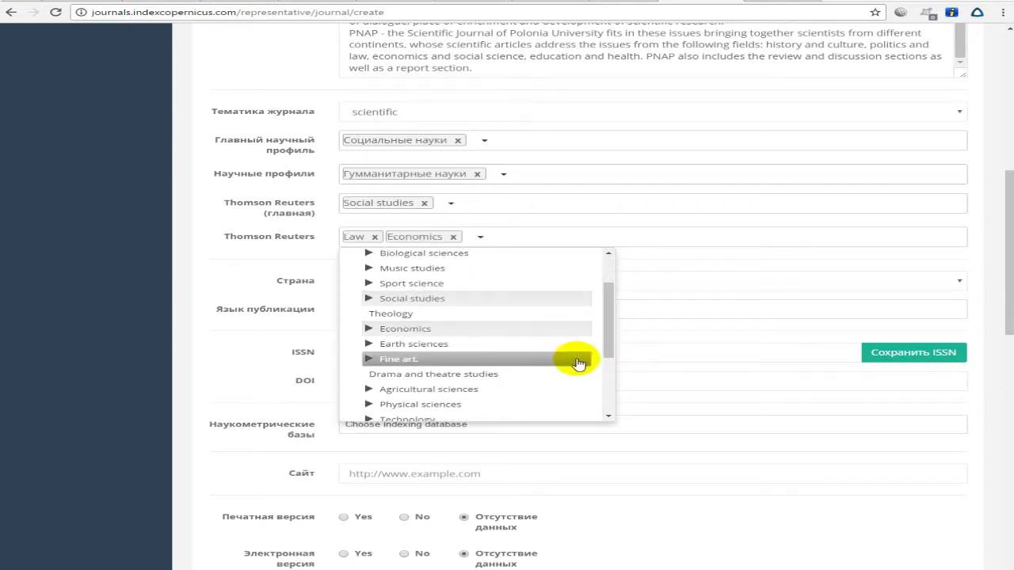
pyautogui.scroll(-2, 579, 364)
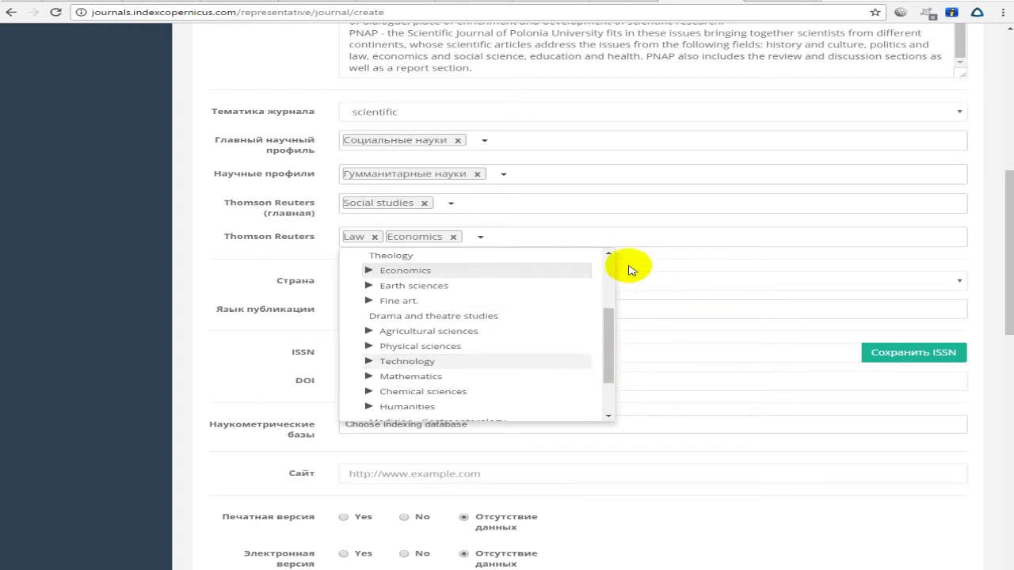
pyautogui.click(607, 253)
pyautogui.click(690, 271)
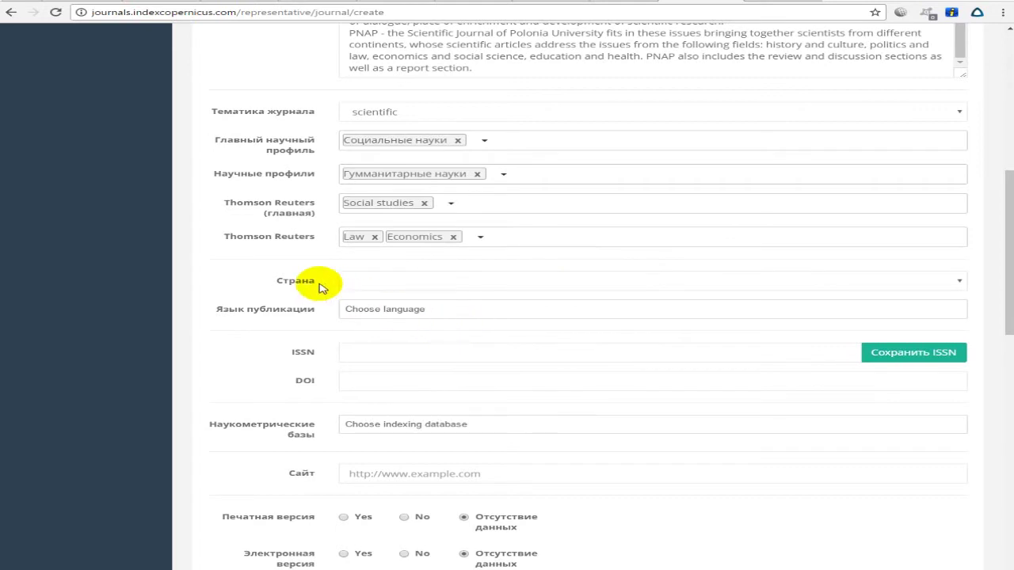
# Step: Set the journal's country to "Польша"
pyautogui.click(345, 282)
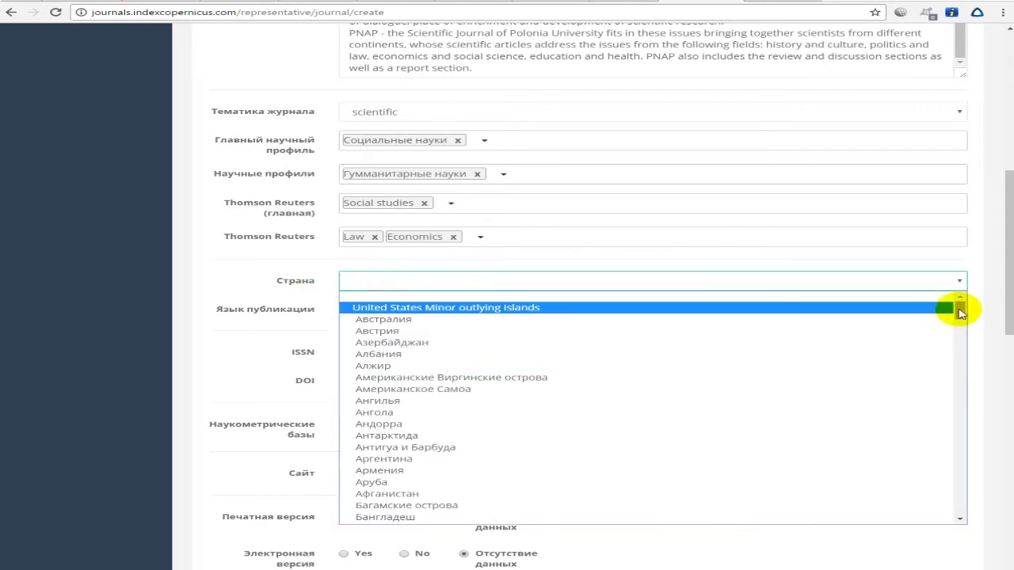
pyautogui.moveTo(966, 309); pyautogui.dragTo(946, 516)
pyautogui.scroll(15, 575, 416)
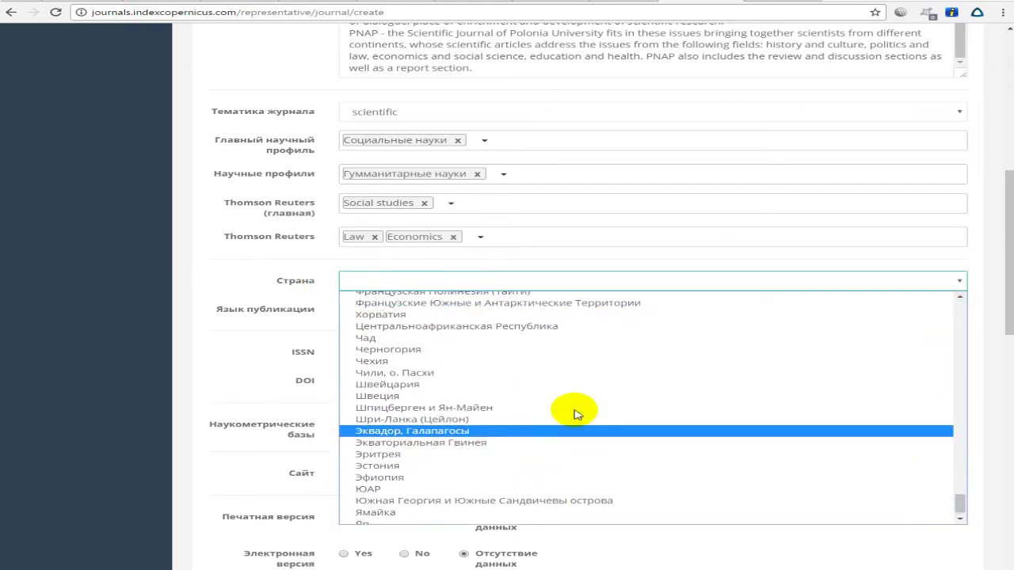
pyautogui.scroll(20, 575, 415)
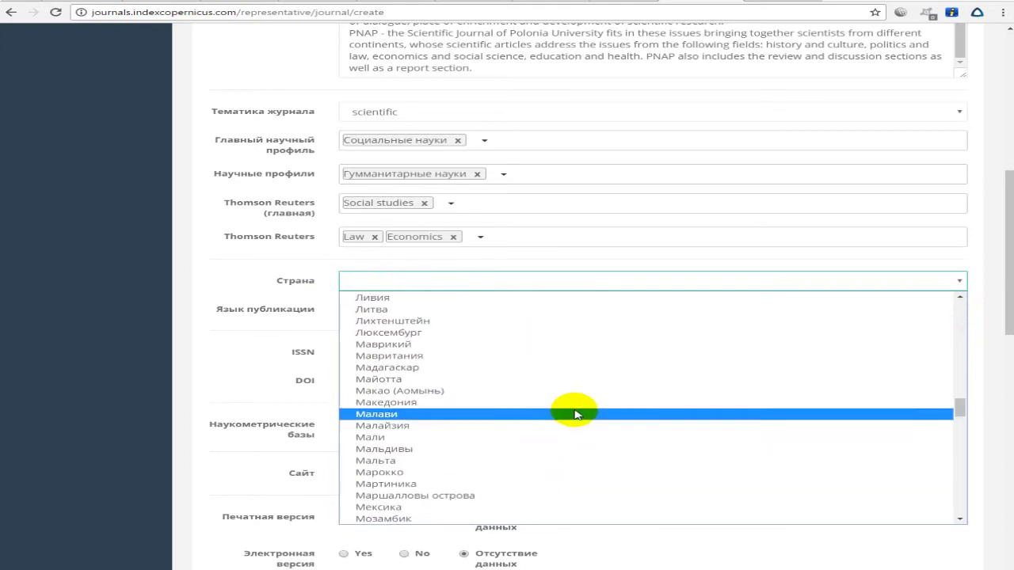
pyautogui.scroll(2, 574, 414)
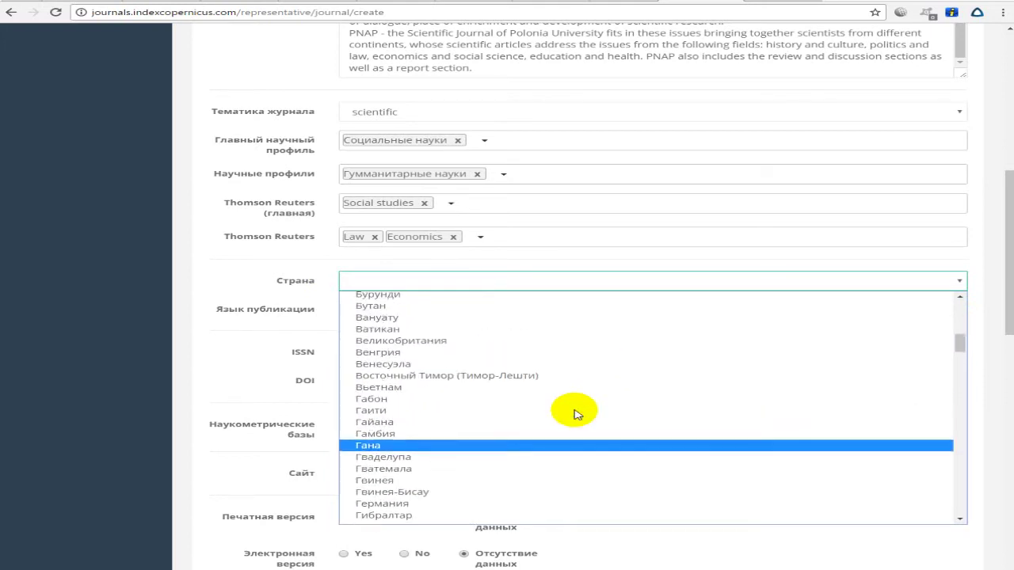
pyautogui.scroll(-20, 574, 414)
pyautogui.scroll(-3, 575, 414)
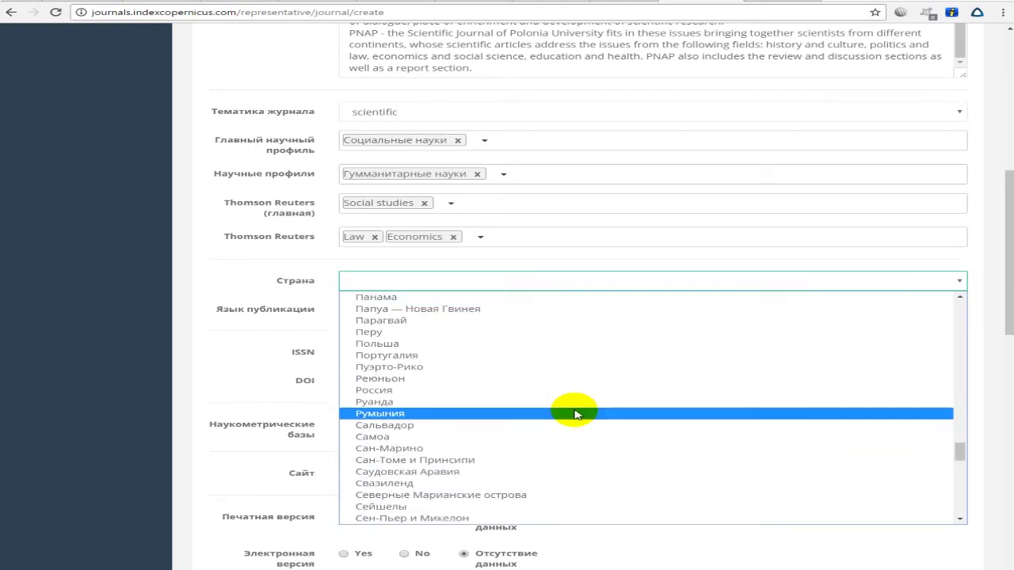
pyautogui.click(421, 344)
# Step: Set the journal's publication language to "Польский"
pyautogui.click(452, 313)
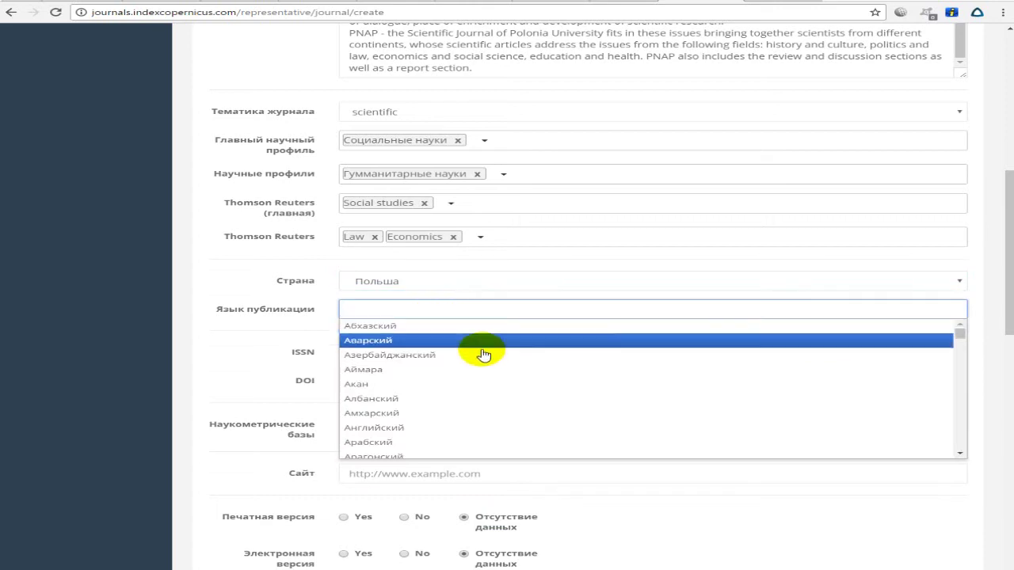
pyautogui.scroll(-3, 497, 358)
pyautogui.scroll(-20, 497, 358)
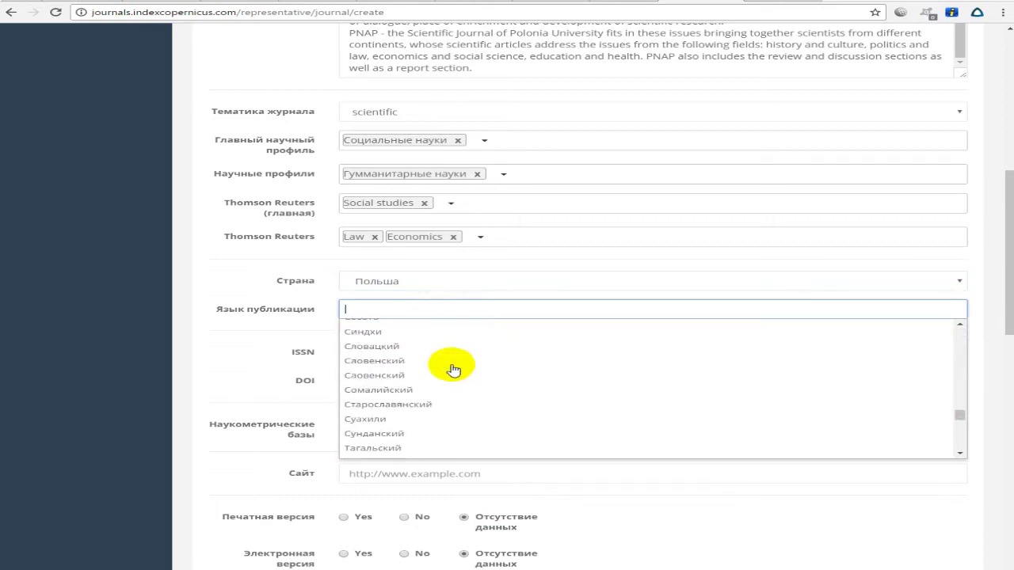
pyautogui.scroll(-2, 454, 369)
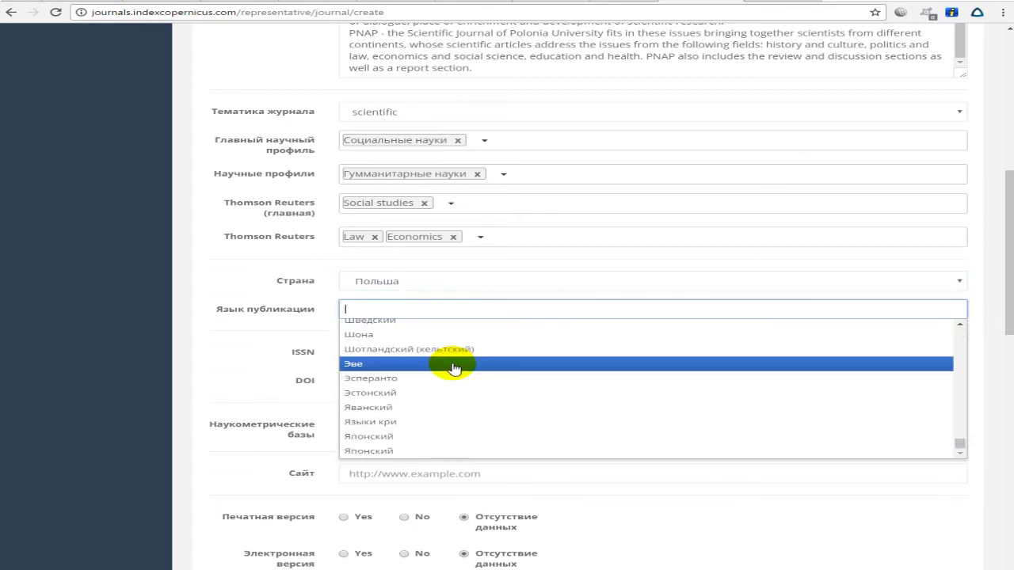
pyautogui.scroll(10, 454, 369)
pyautogui.write('g')
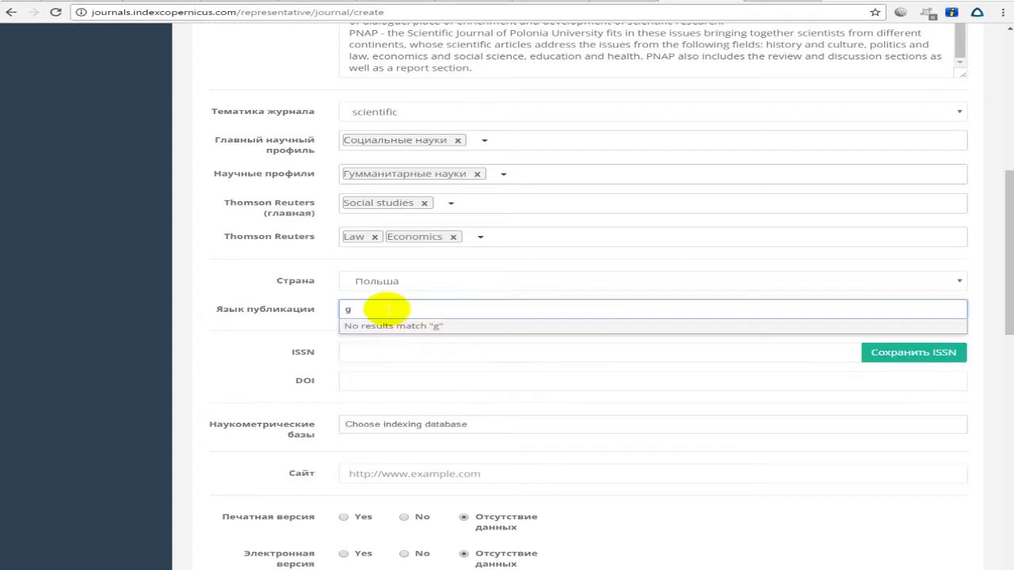
pyautogui.moveTo(387, 309); pyautogui.dragTo(310, 309)
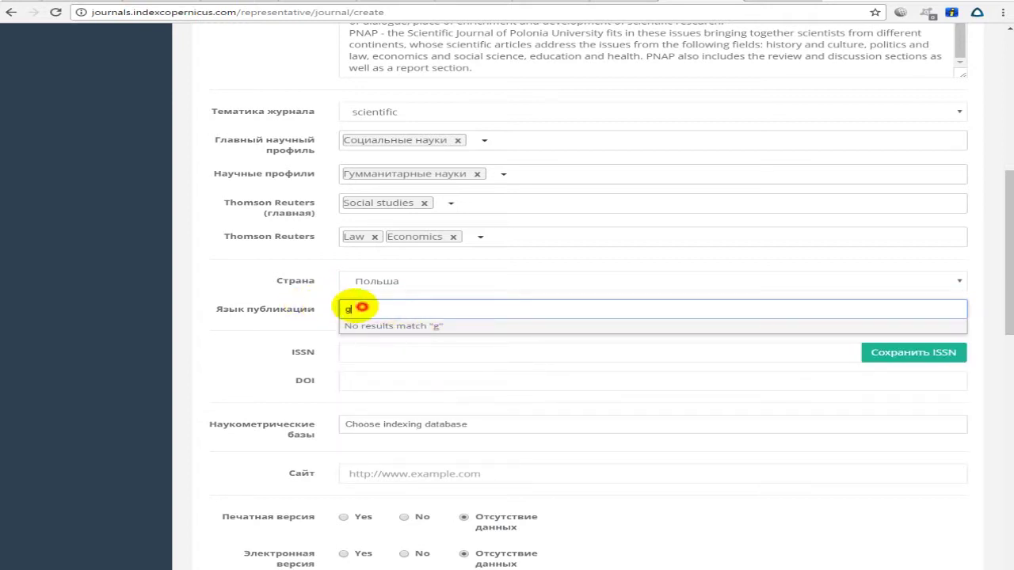
pyautogui.write('пол')
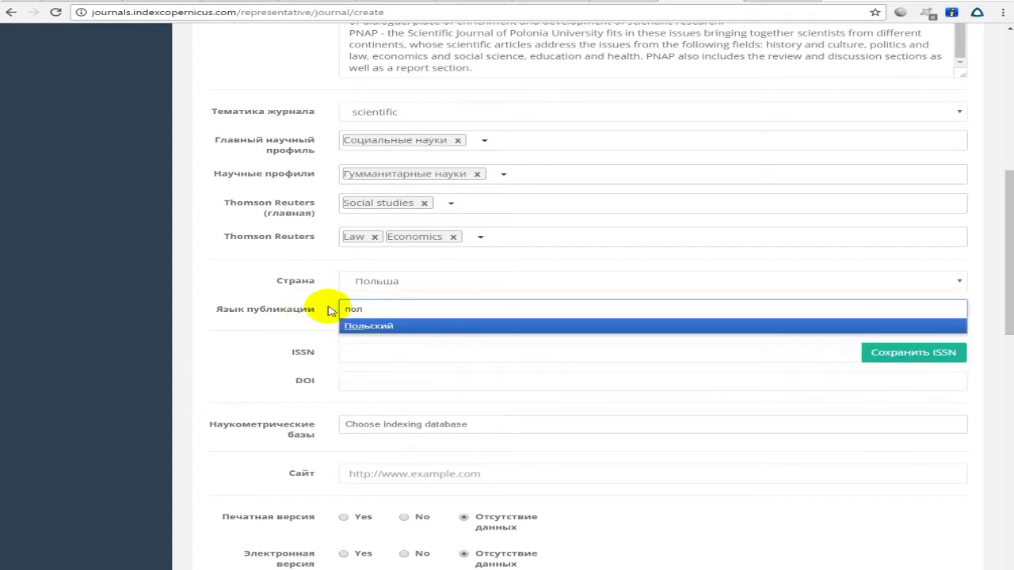
pyautogui.click(366, 326)
# Step: Switch to the PNAP journal's website and select the print ISSN 1895-9911 in its contact details for copying
pyautogui.click(373, 350)
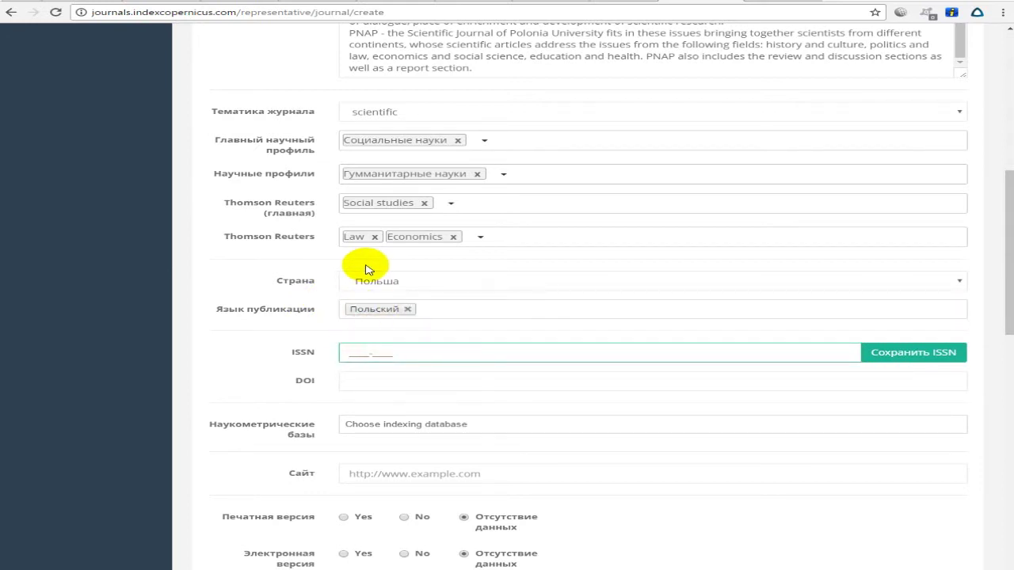
pyautogui.click(611, 3)
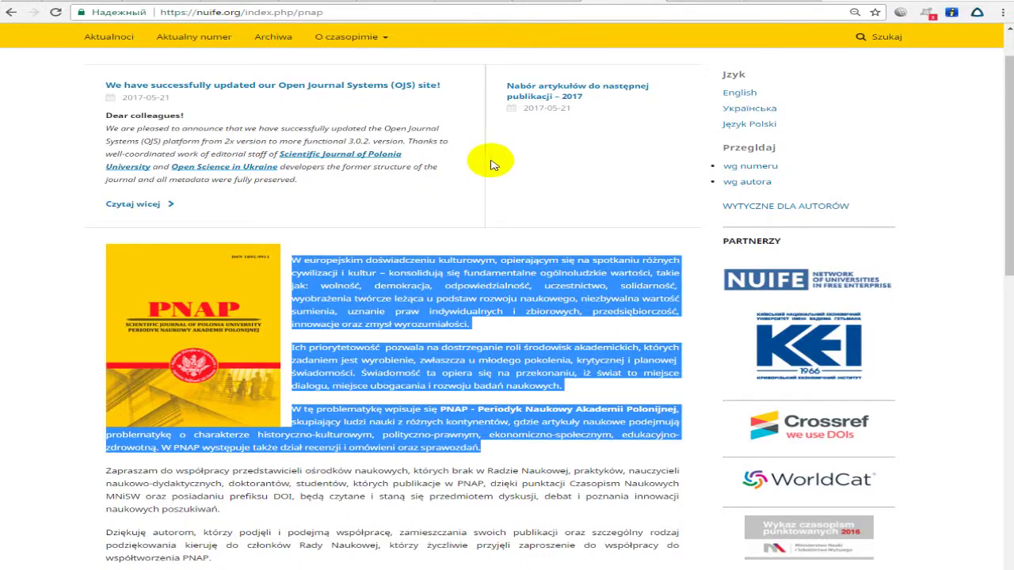
pyautogui.scroll(1, 554, 190)
pyautogui.click(527, 232)
pyautogui.scroll(-7, 369, 163)
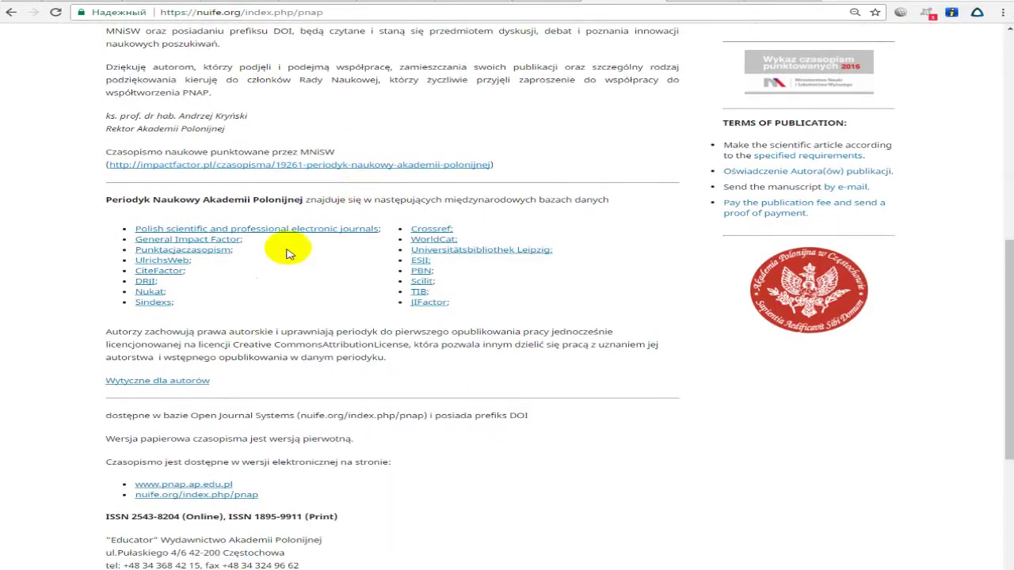
pyautogui.scroll(-1, 270, 333)
pyautogui.scroll(3, 237, 317)
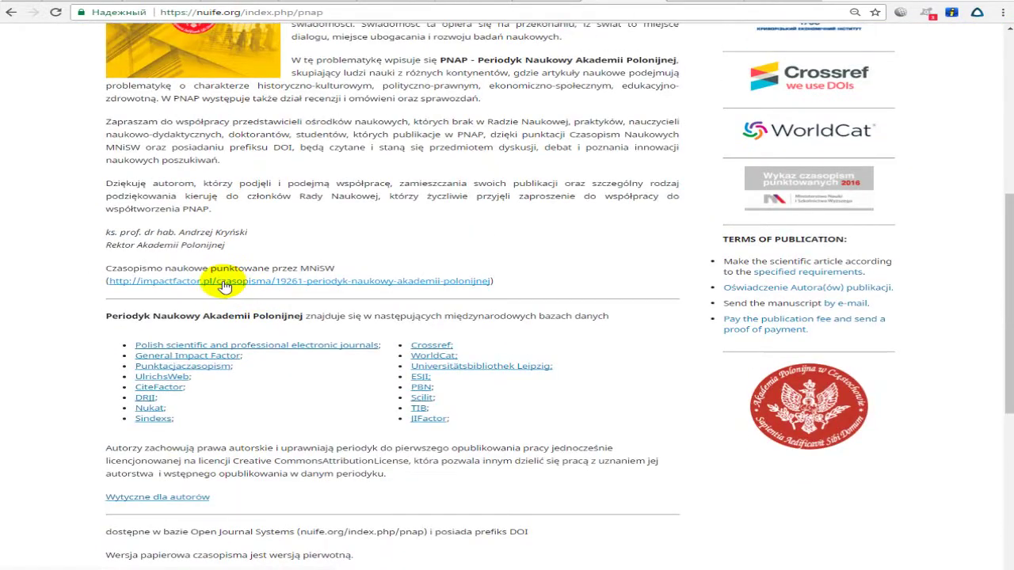
pyautogui.scroll(-4, 230, 290)
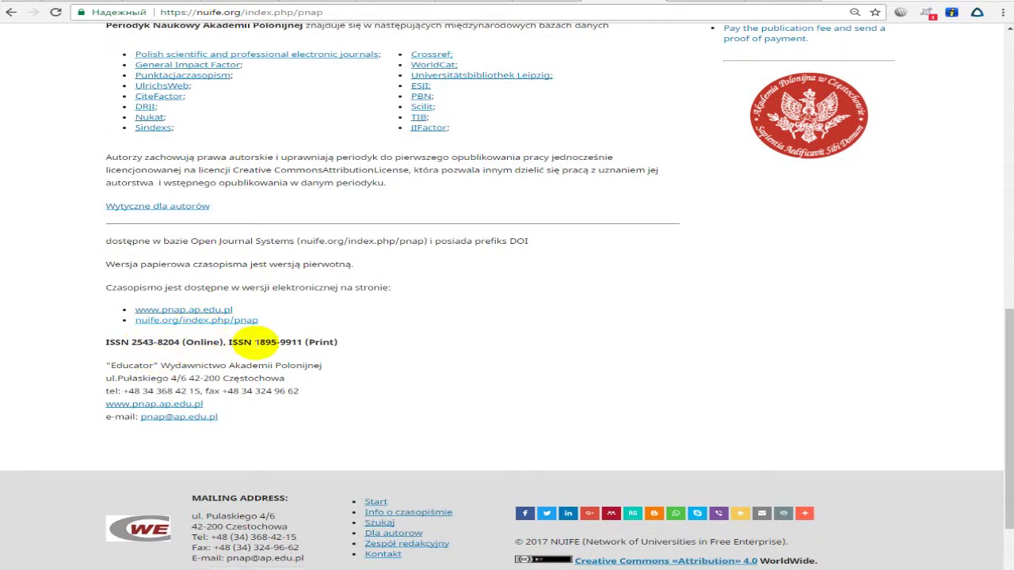
pyautogui.moveTo(255, 342); pyautogui.dragTo(304, 342)
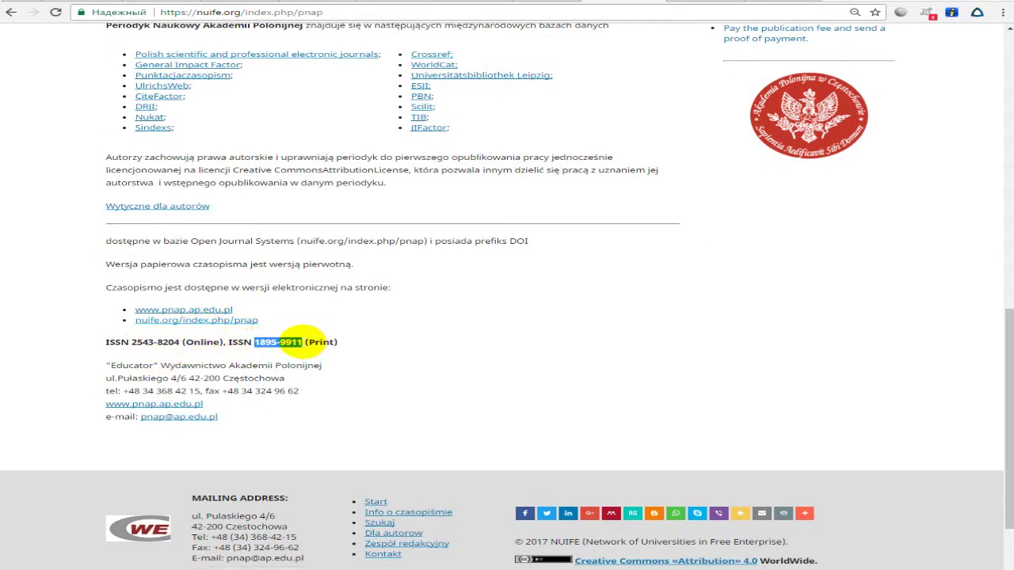
# Step: Enter the ISSN 1895-9911 in the Index Copernicus new journal form and try to save it
pyautogui.click(547, 10)
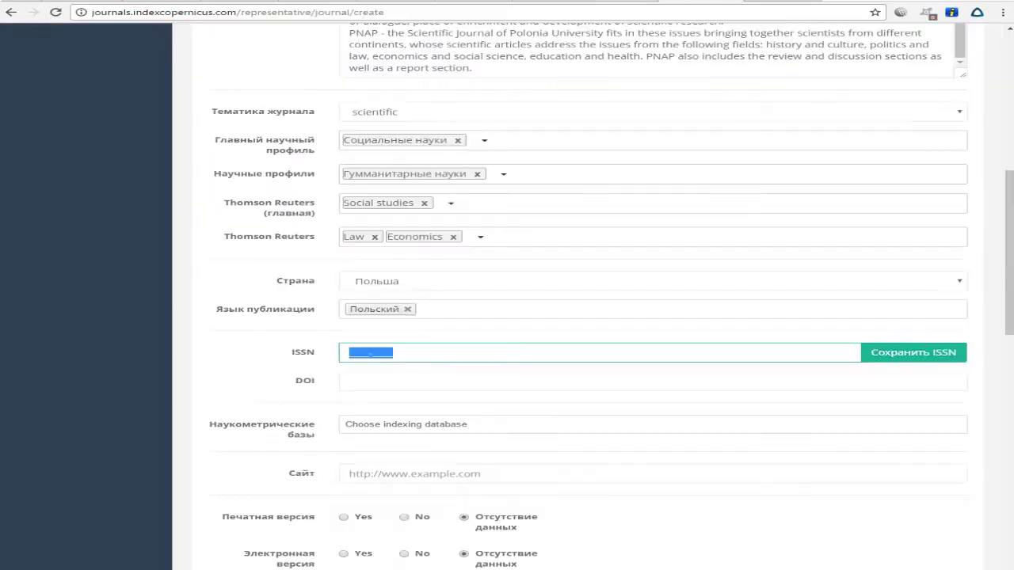
pyautogui.click(370, 354)
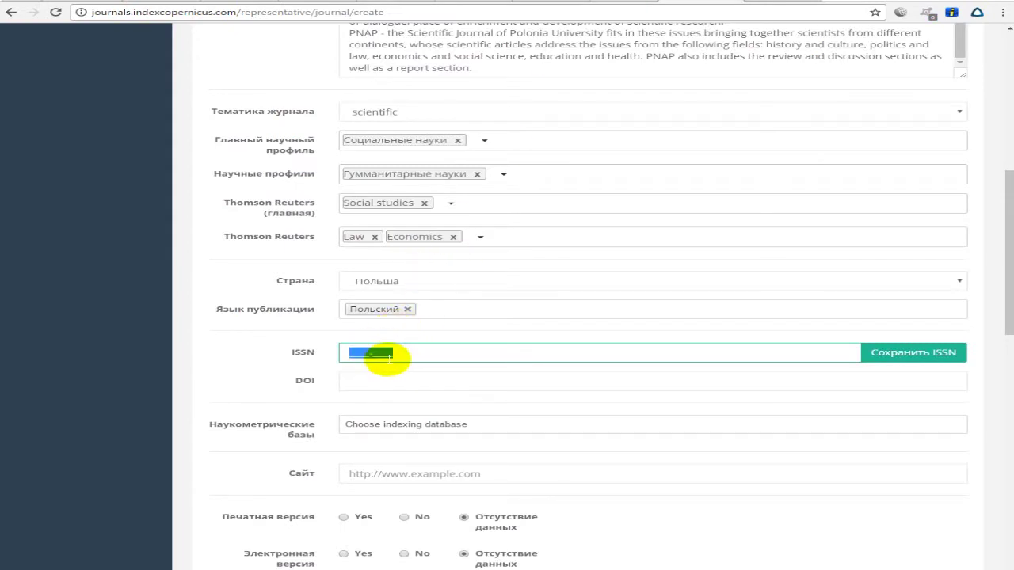
pyautogui.click(895, 352)
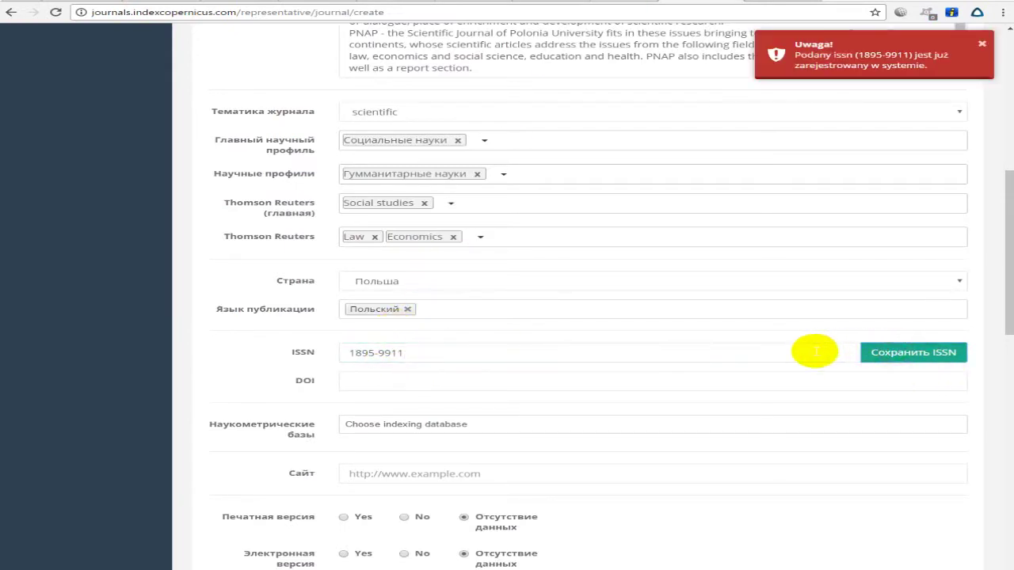
pyautogui.click(652, 351)
pyautogui.hotkey('ctrl', 'c')
pyautogui.click(507, 351)
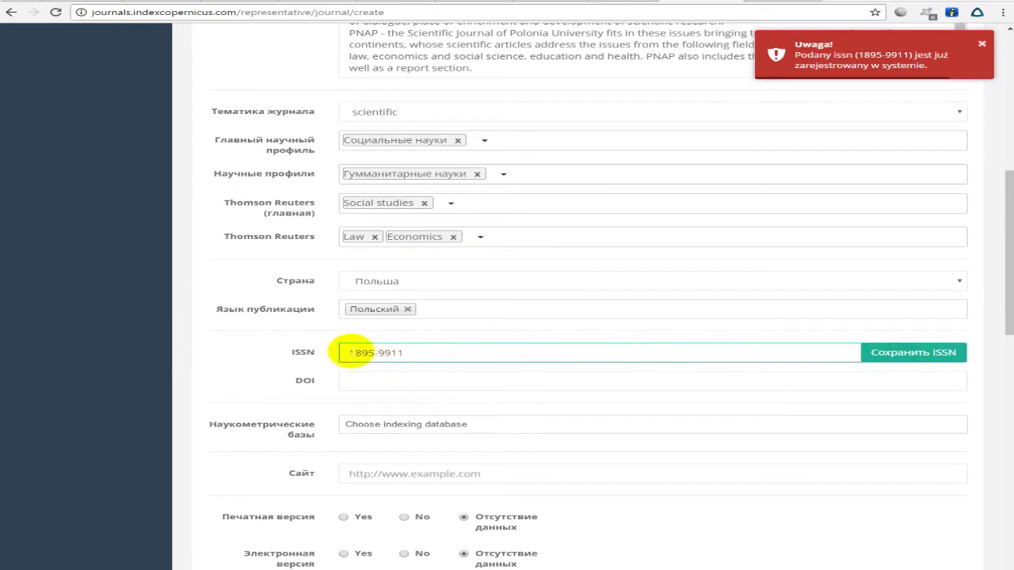
pyautogui.click(349, 352)
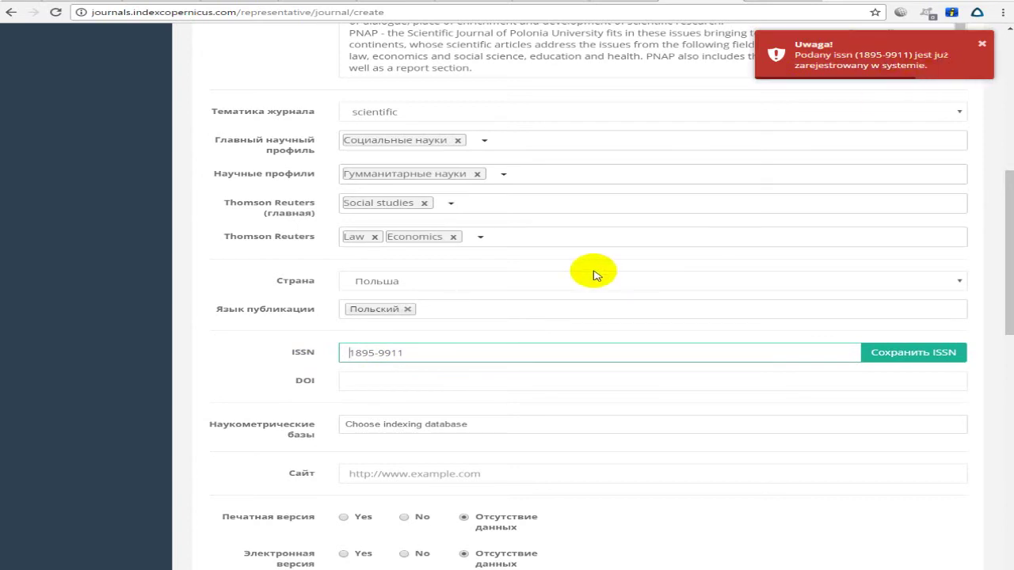
pyautogui.click(899, 354)
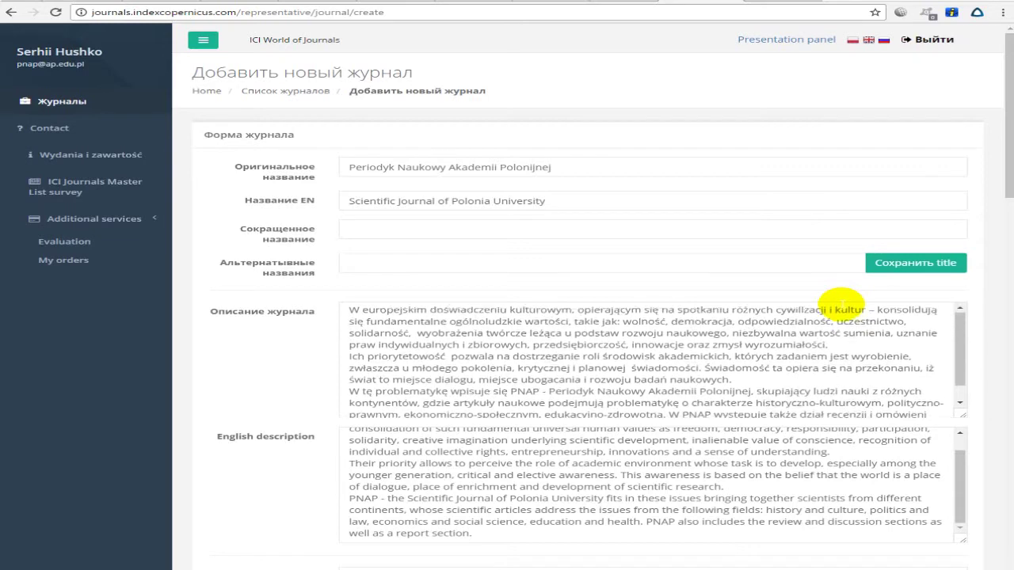
# Step: Review the completed form fields, try saving the entered ISSN once more and dismiss the notification
pyautogui.scroll(-5, 848, 309)
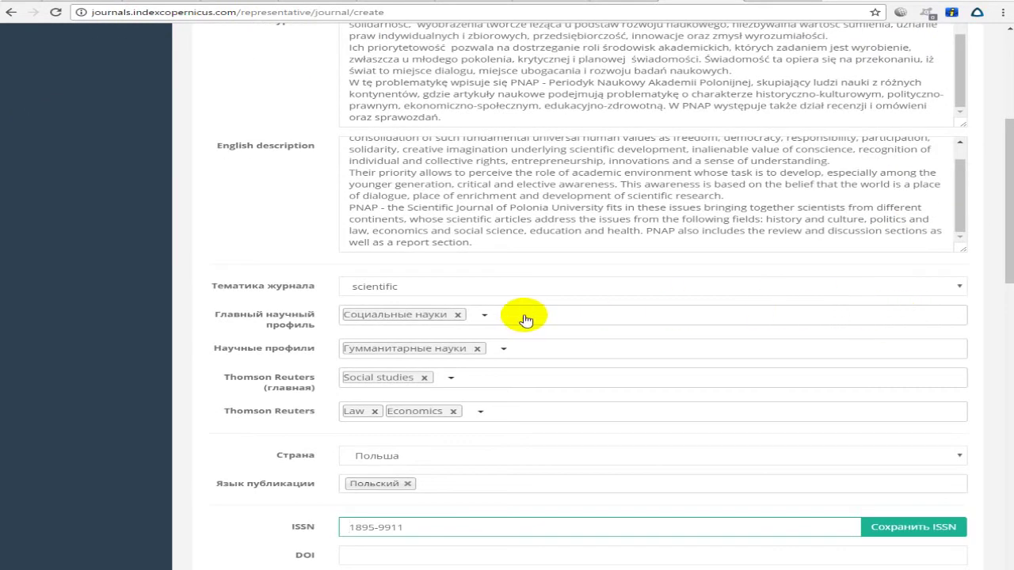
pyautogui.scroll(-4, 543, 339)
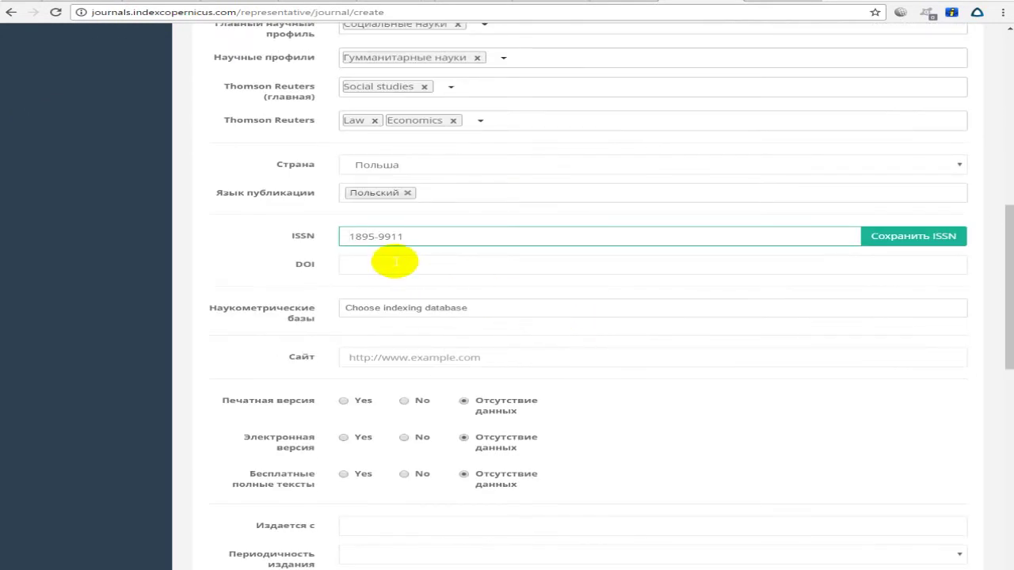
pyautogui.scroll(3, 324, 233)
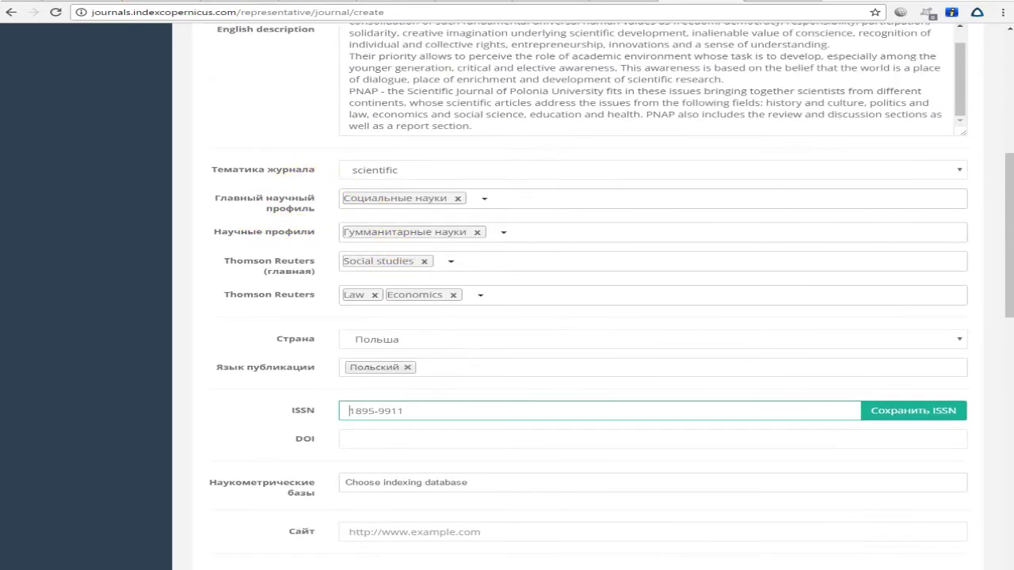
pyautogui.moveTo(1008, 222)
pyautogui.mouseDown()
pyautogui.moveTo(1008, 248)
pyautogui.moveTo(1009, 236)
pyautogui.mouseUp()
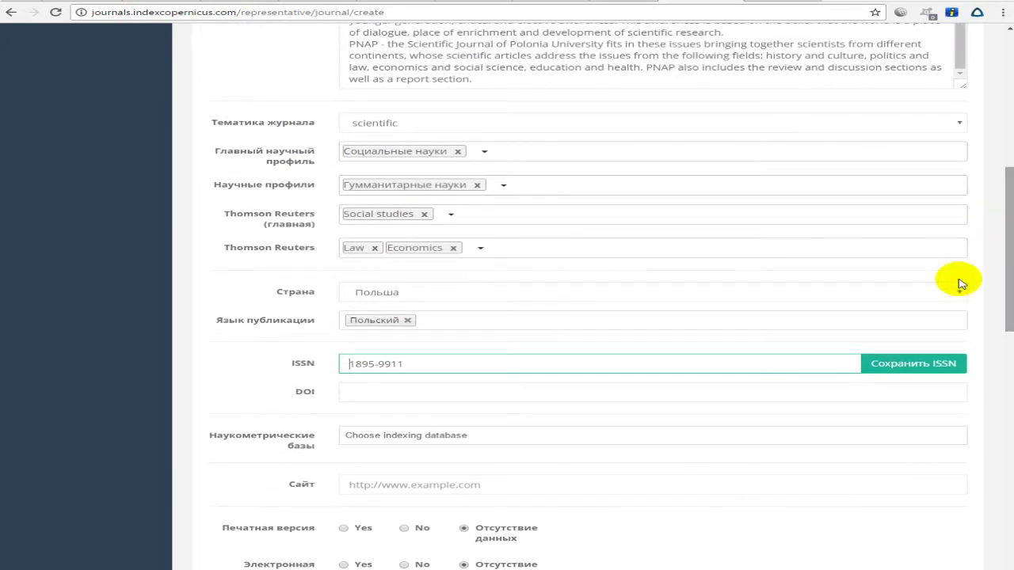
pyautogui.click(880, 366)
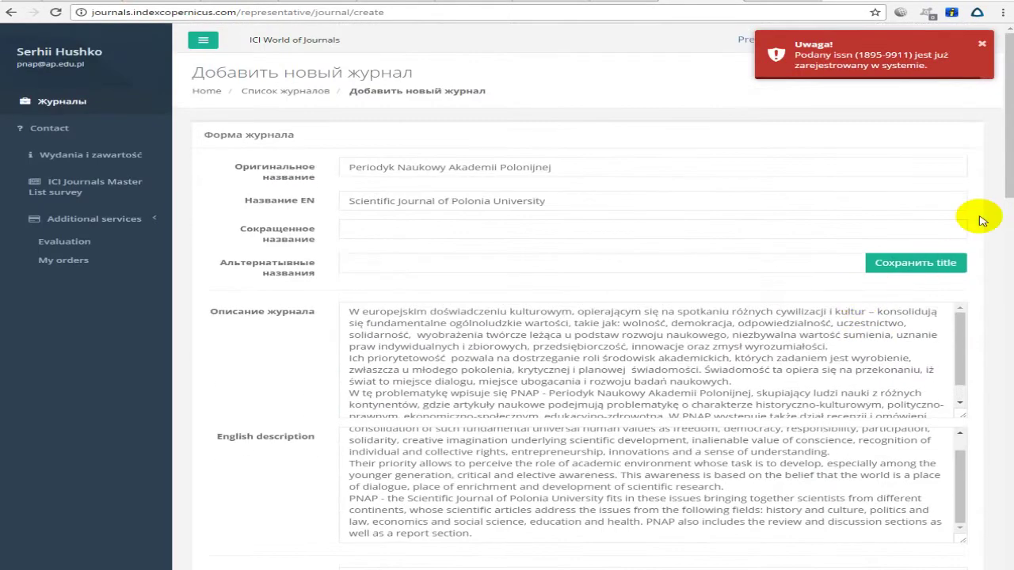
pyautogui.click(981, 43)
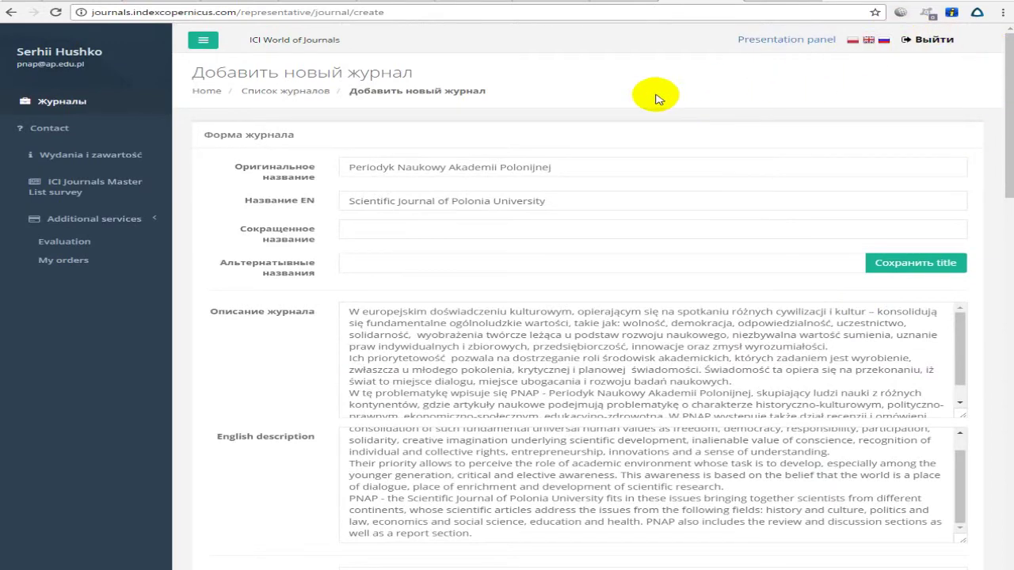
# Step: Open the account's journals list in a new browser tab
pyautogui.rightClick(71, 110)
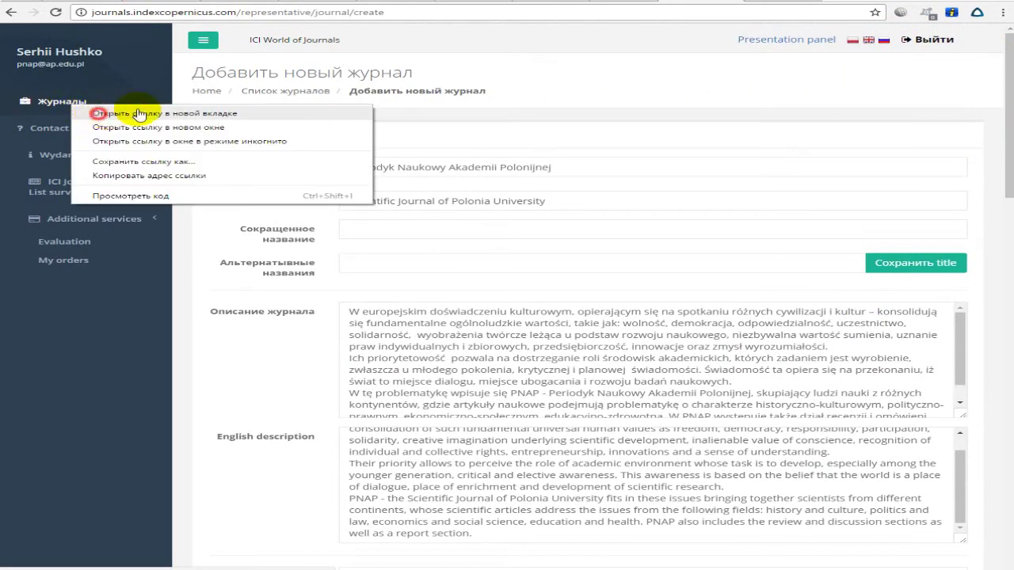
pyautogui.press('Escape')
pyautogui.click(62, 101)
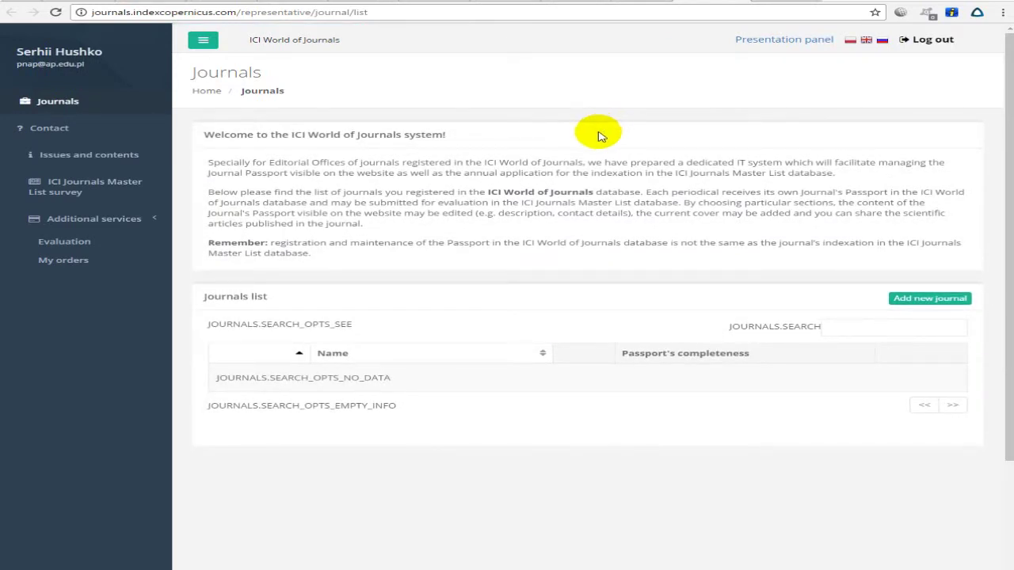
# Step: Examine the journals list for any journal already registered under this account
pyautogui.moveTo(199, 327); pyautogui.dragTo(363, 327)
pyautogui.click(370, 329)
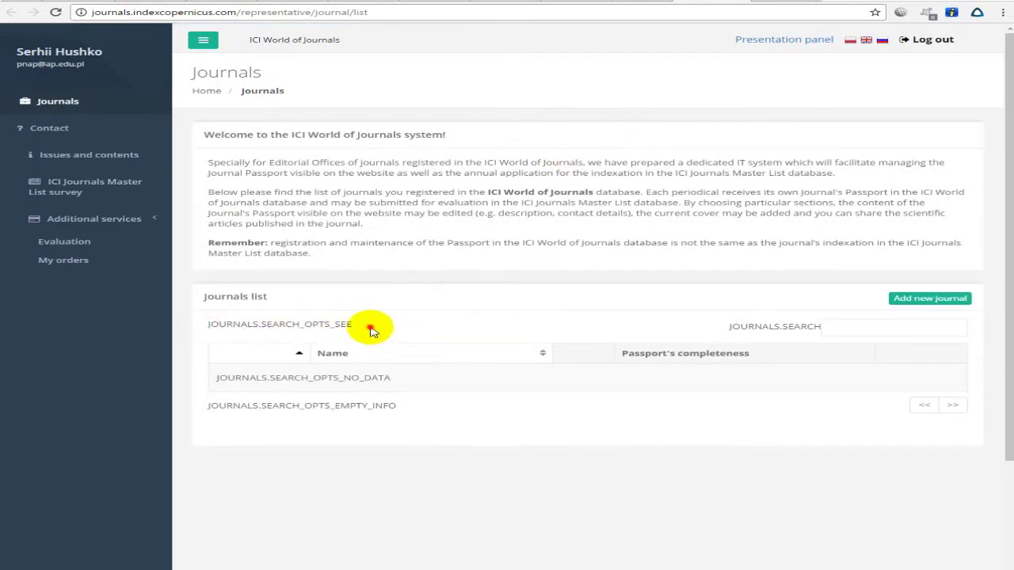
pyautogui.moveTo(213, 325); pyautogui.dragTo(335, 324)
pyautogui.click(361, 329)
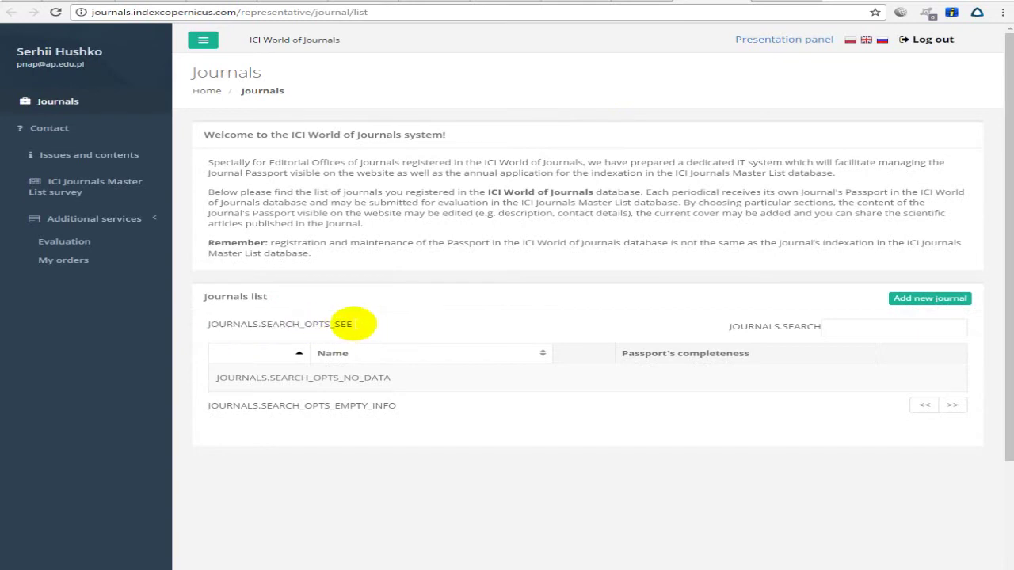
pyautogui.doubleClick(353, 324)
pyautogui.click(345, 331)
pyautogui.moveTo(218, 379); pyautogui.dragTo(388, 387)
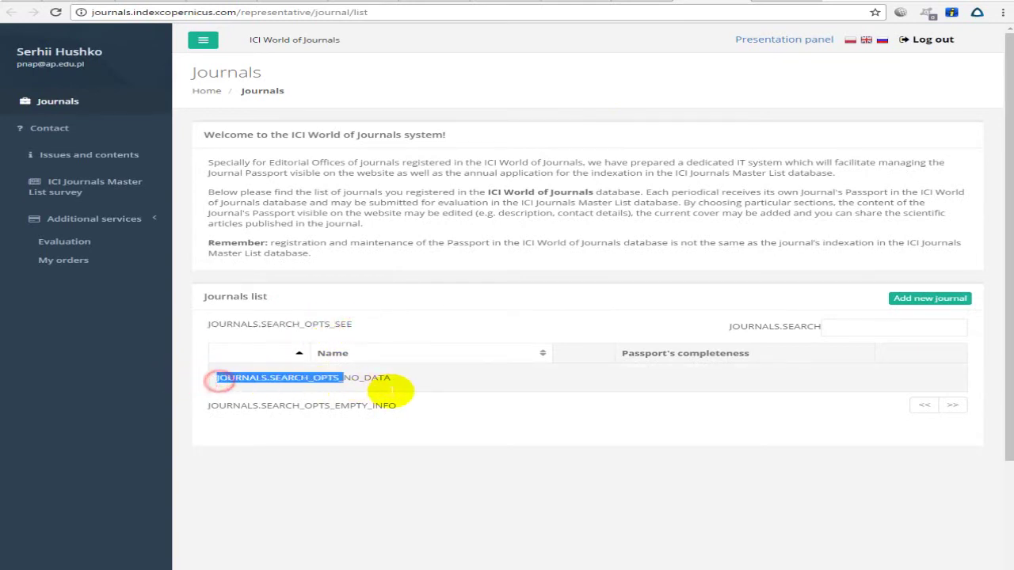
pyautogui.click(413, 408)
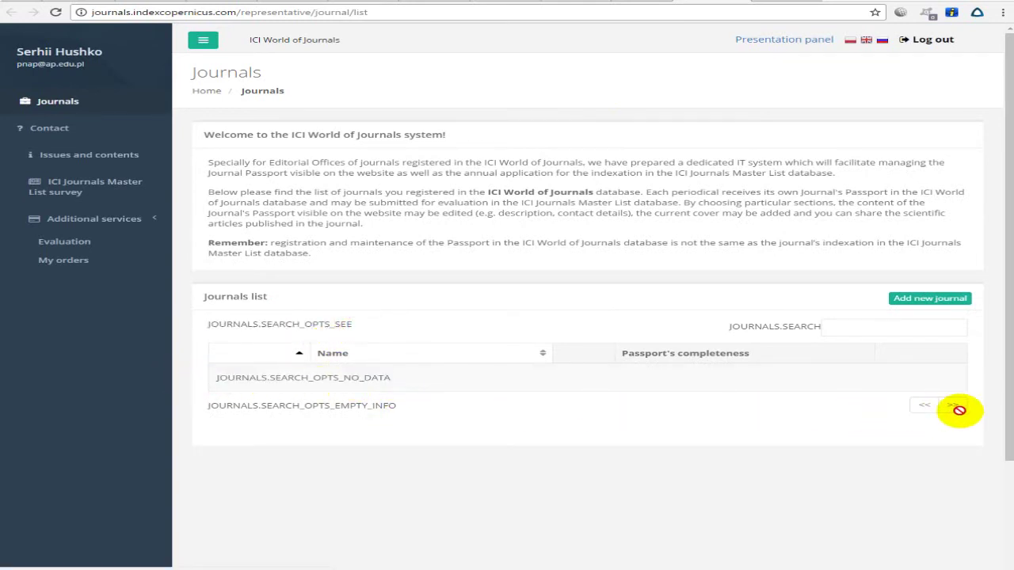
# Step: Search the journals list for ISSN 1895-9911 and sort the list by name
pyautogui.click(845, 331)
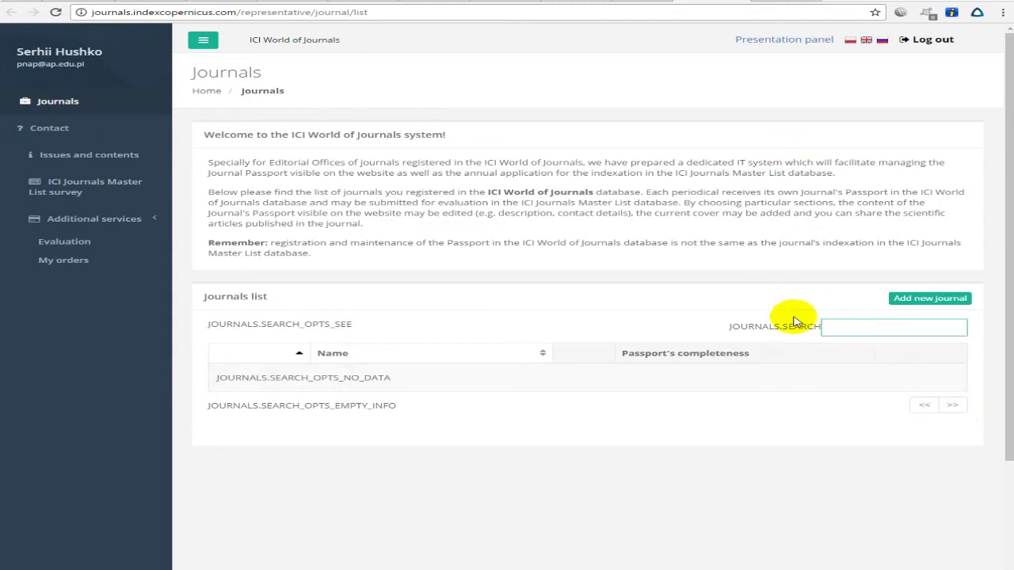
pyautogui.hotkey('ctrl', 'v')
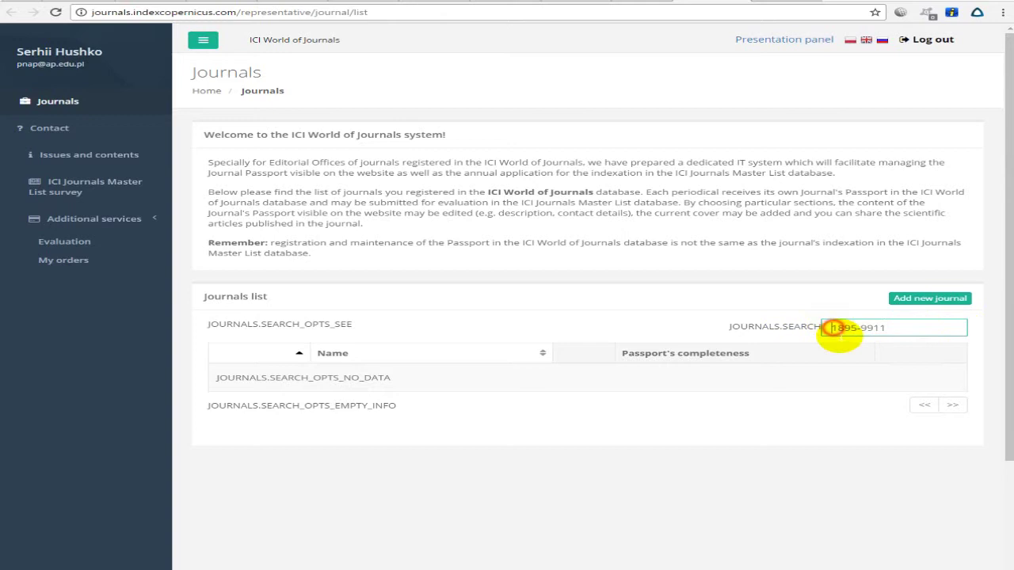
pyautogui.click(893, 327)
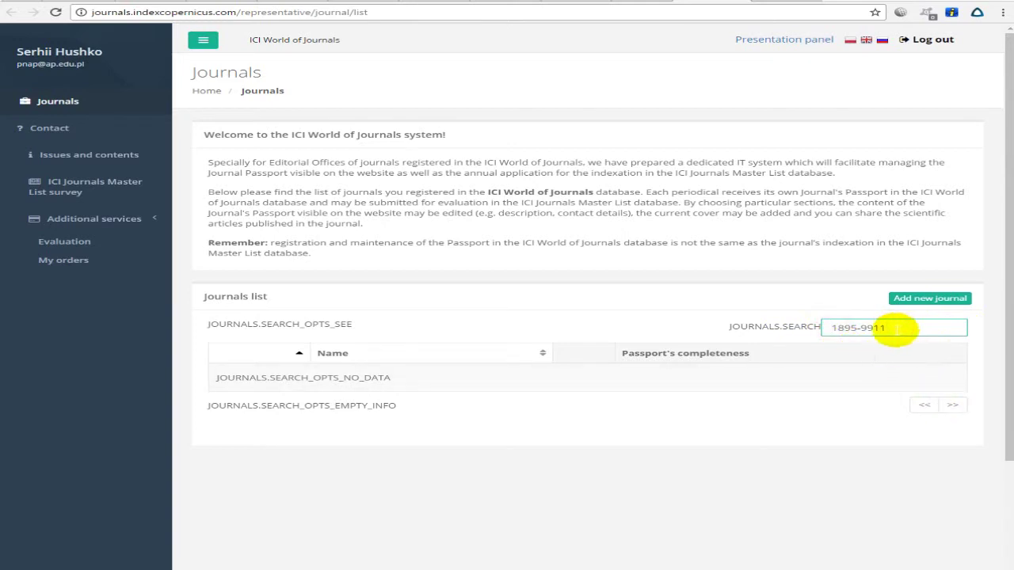
pyautogui.click(919, 405)
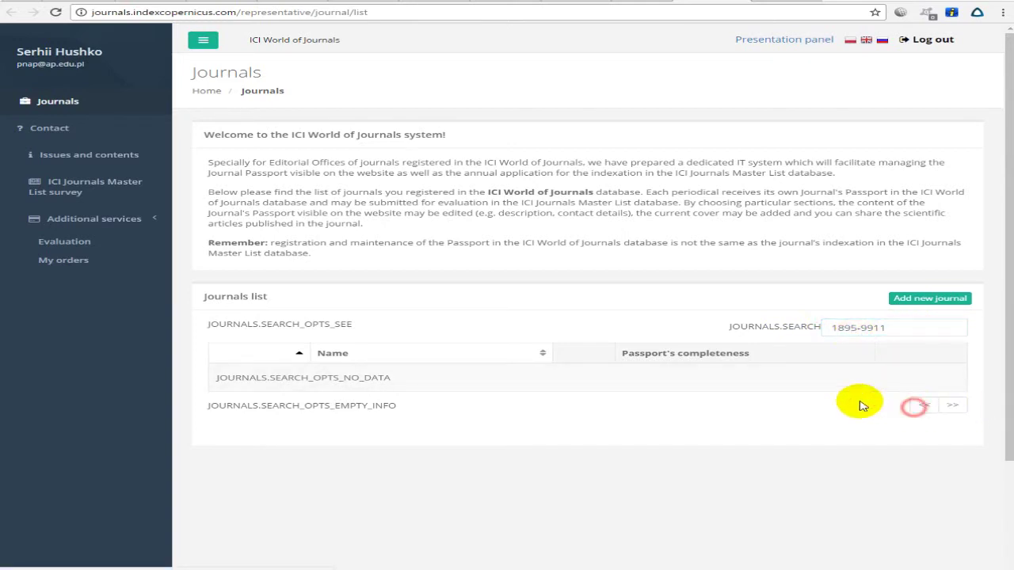
pyautogui.click(534, 350)
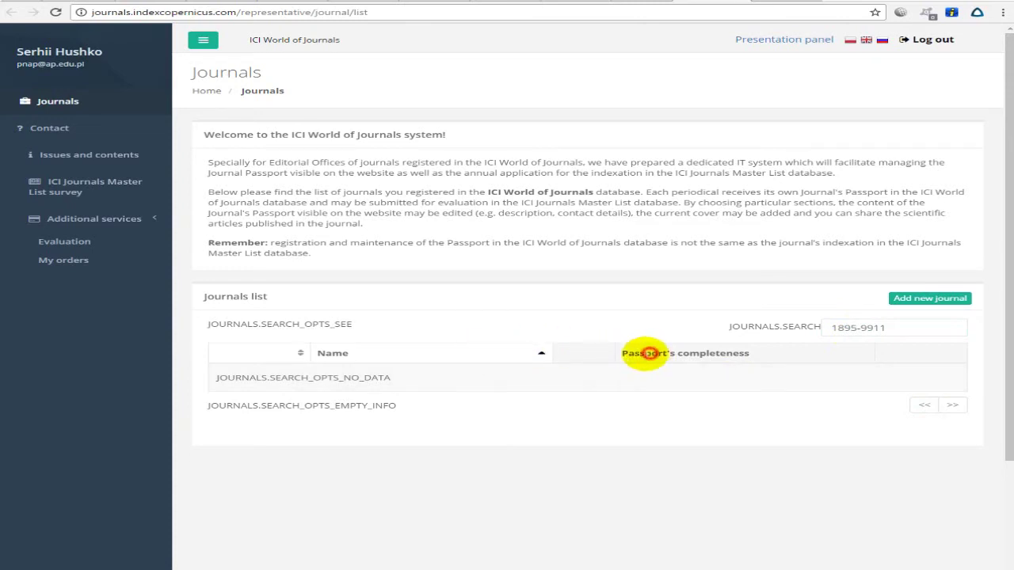
# Step: Try to open the ICI Journals Master List survey, dismiss the notification and switch the site language to Russian
pyautogui.click(440, 353)
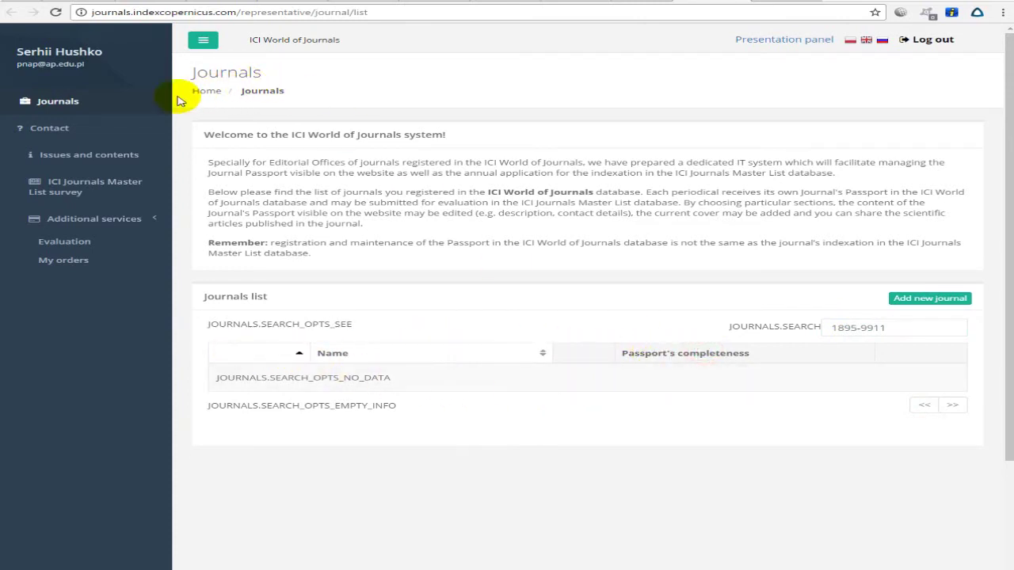
pyautogui.click(72, 194)
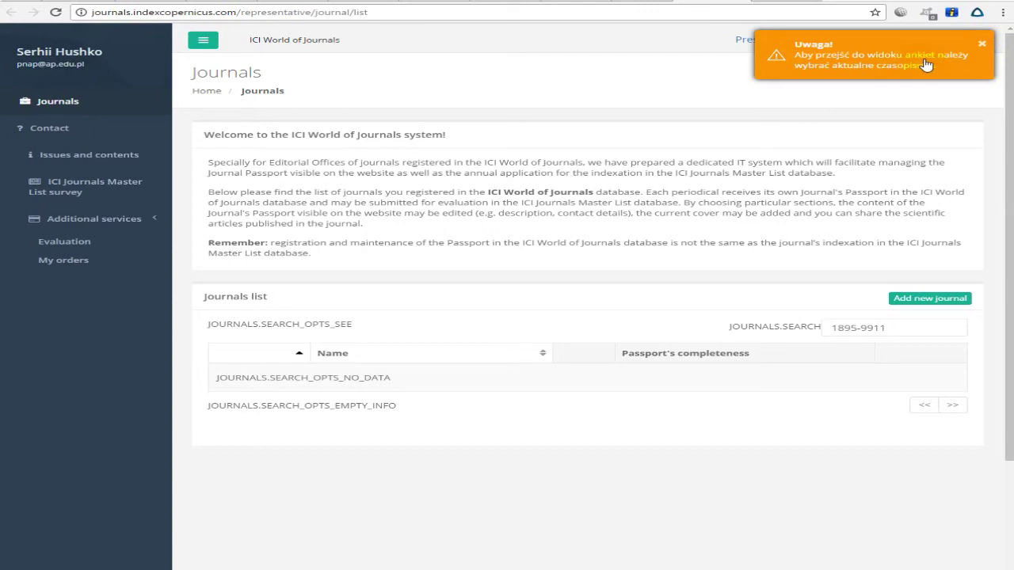
pyautogui.click(980, 49)
pyautogui.click(883, 41)
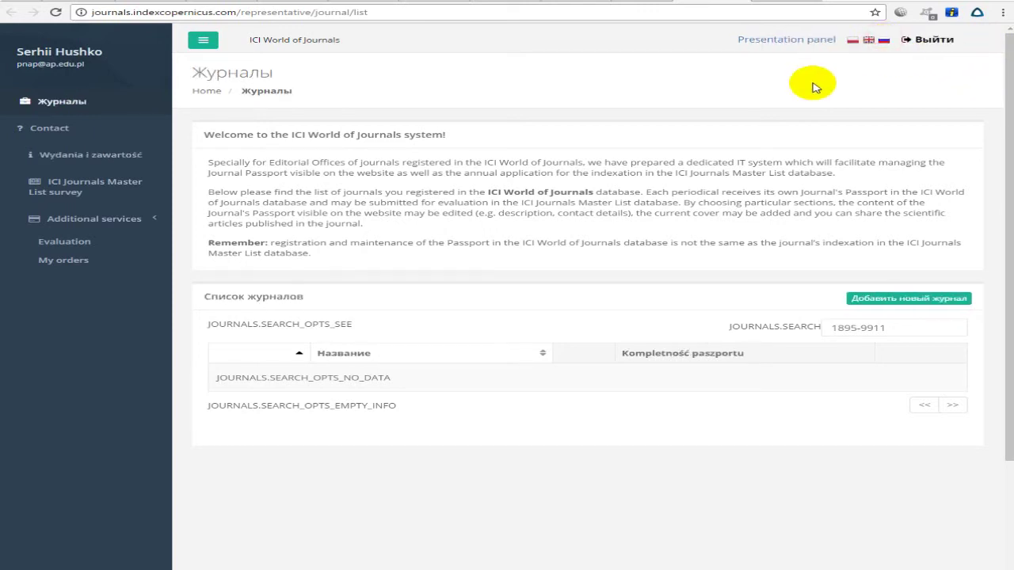
# Step: Try opening the ICI Journals Master List survey again and select the warning's text
pyautogui.click(87, 188)
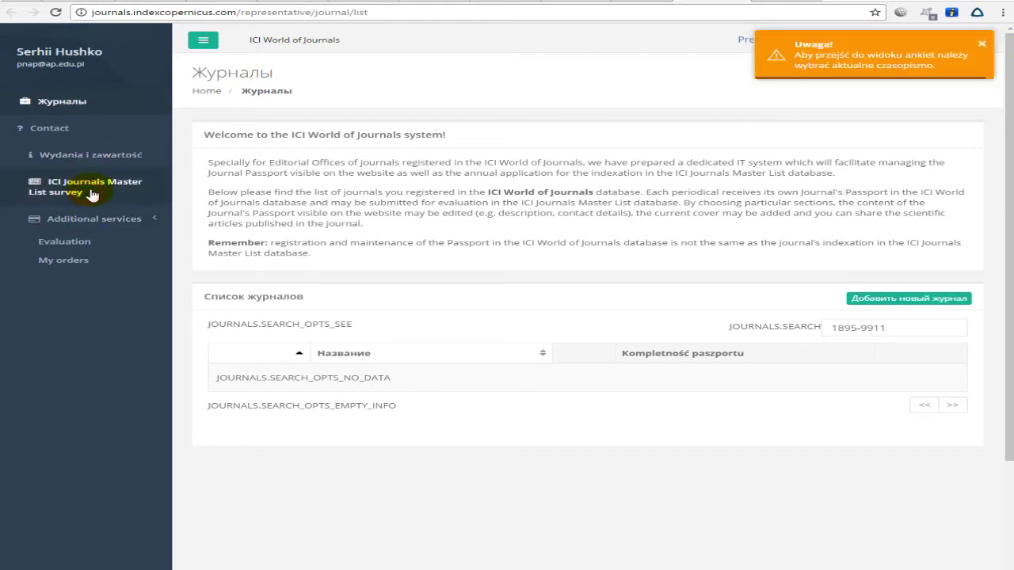
pyautogui.moveTo(794, 56); pyautogui.dragTo(931, 71)
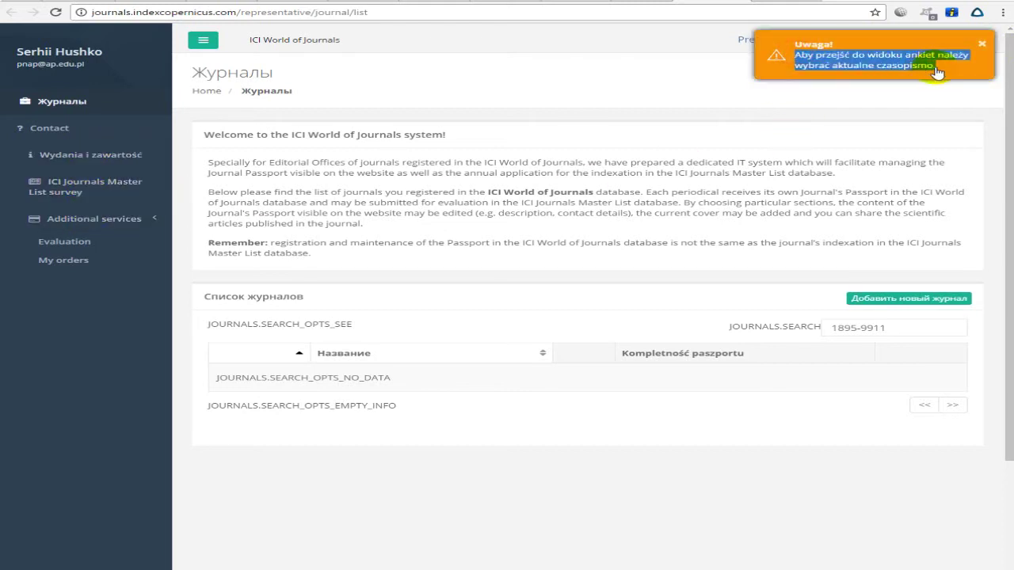
pyautogui.click(937, 72)
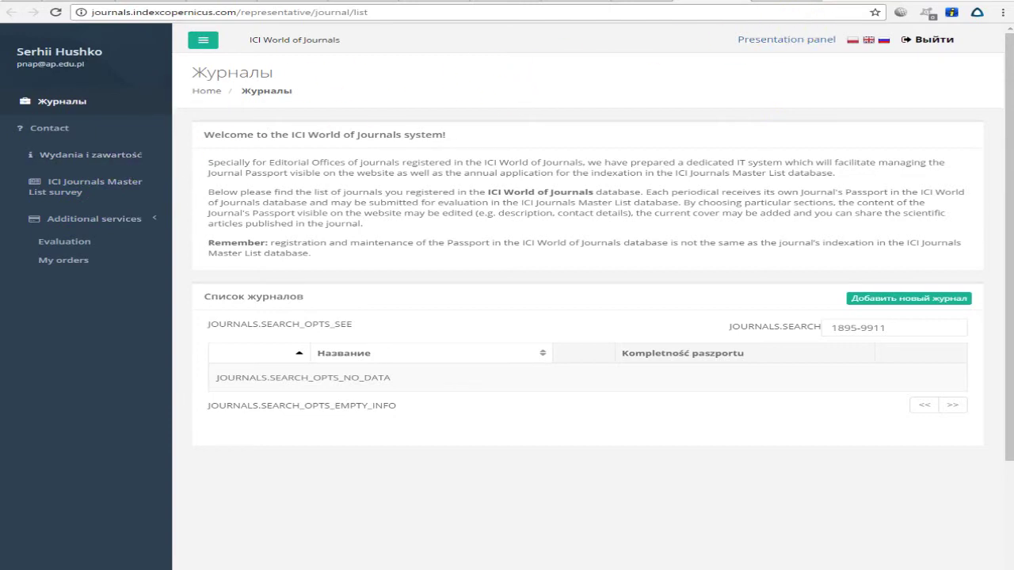
# Step: Search for "переводчик" in a new tab, open Google Translate, clear its source text and return to the journals list
pyautogui.hotkey('ctrl', 't')
pyautogui.write('переводчик')
pyautogui.press('Return')
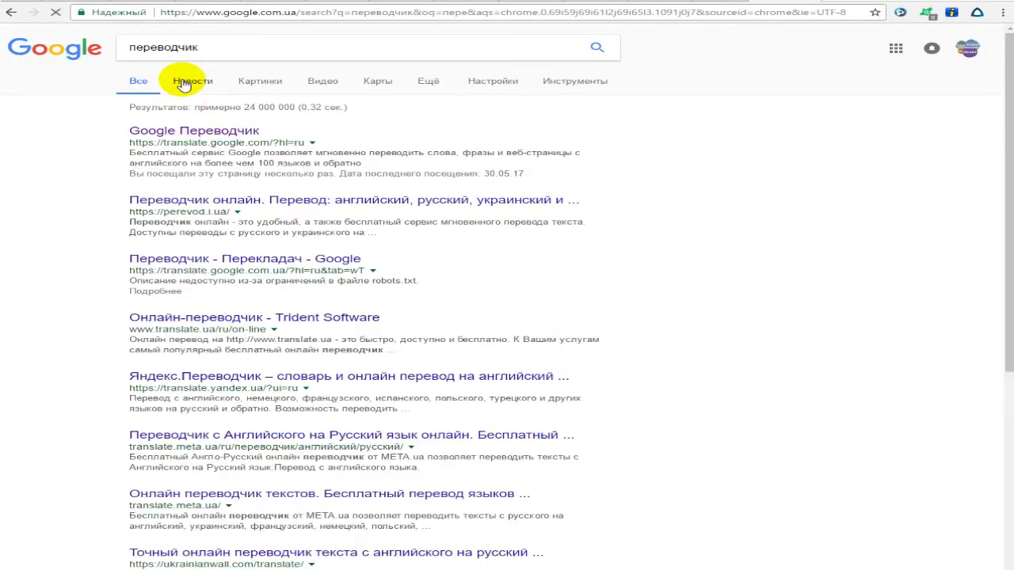
pyautogui.click(158, 131)
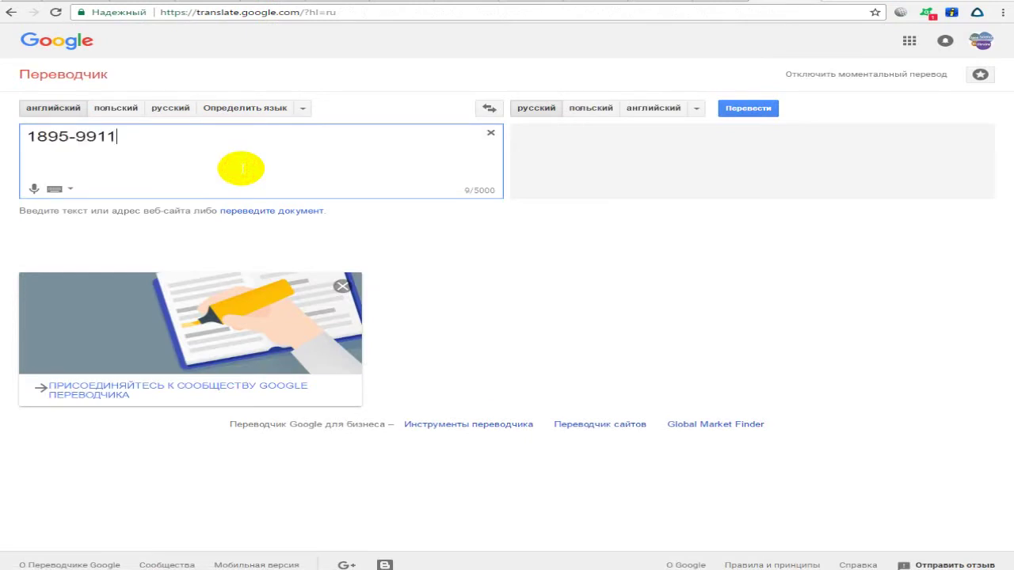
pyautogui.hotkey('ctrl', 'a')
pyautogui.press('BackSpace')
pyautogui.click(702, 4)
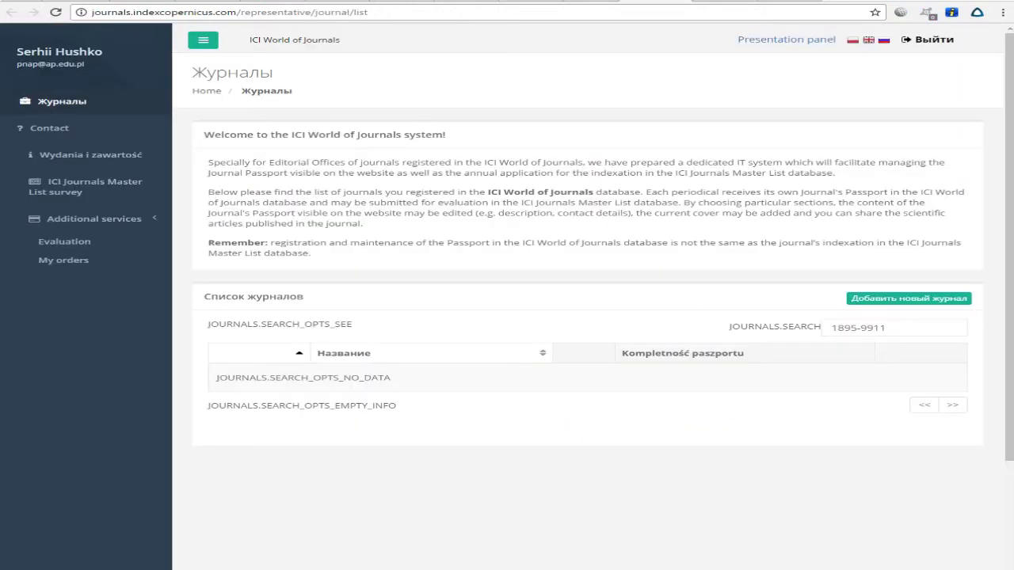
# Step: Bring up the survey warning again and try to copy its Polish text for translation
pyautogui.click(71, 194)
pyautogui.moveTo(789, 50); pyautogui.dragTo(922, 71)
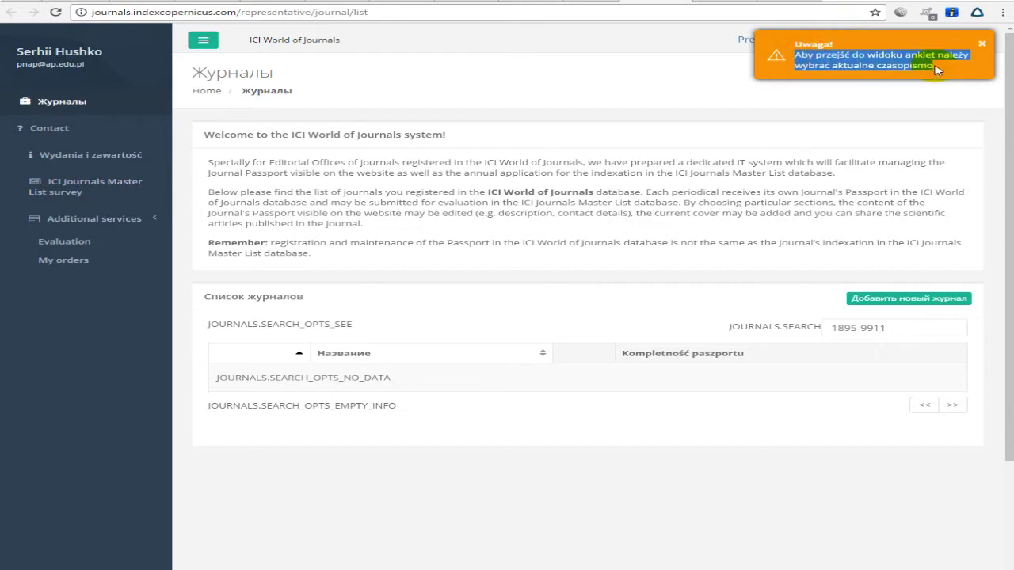
pyautogui.click(936, 70)
pyautogui.click(88, 194)
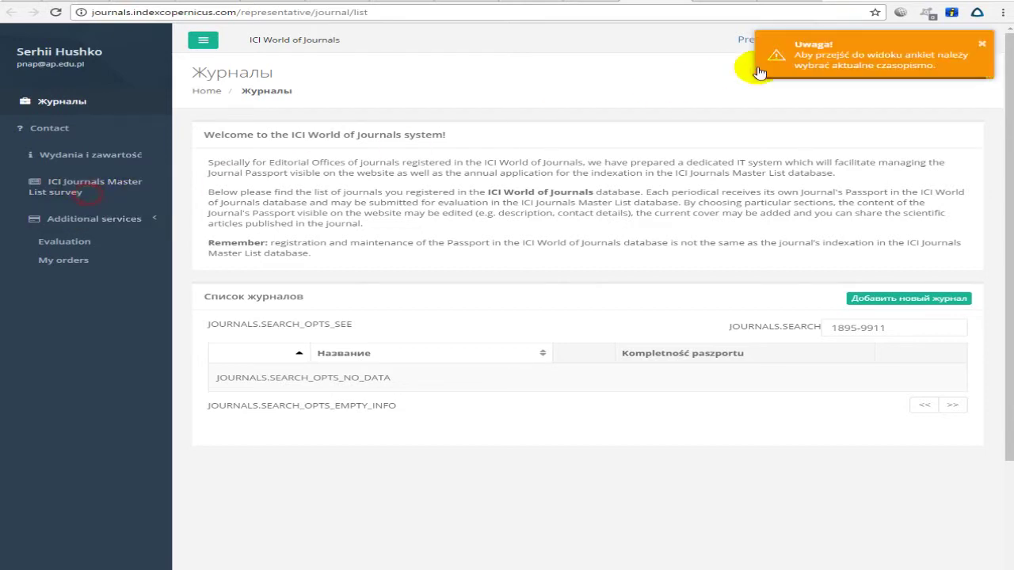
pyautogui.moveTo(795, 52); pyautogui.dragTo(951, 69)
pyautogui.rightClick(883, 63)
pyautogui.click(737, 65)
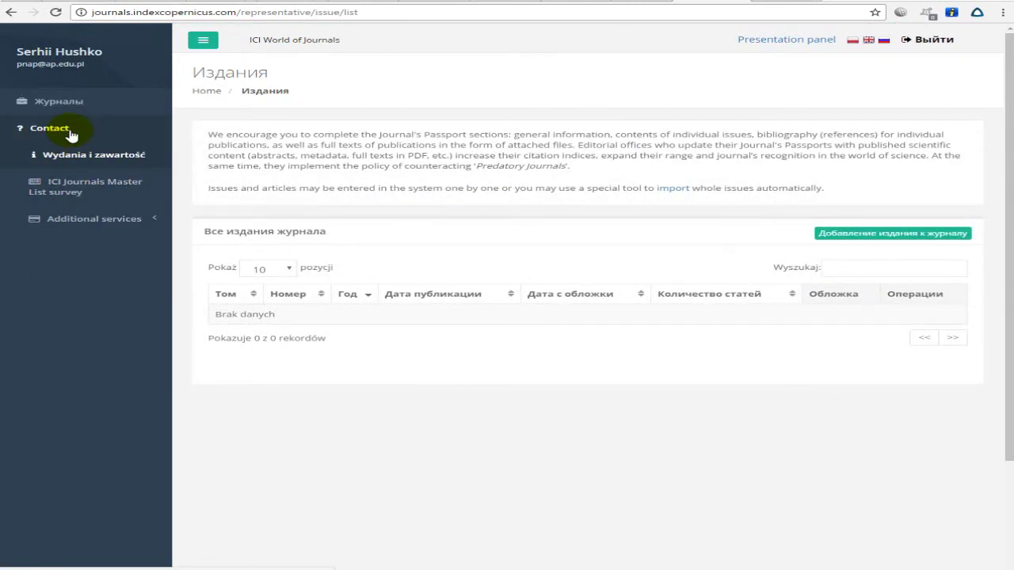
# Step: Check the Contact page, and return to the new journal form to review its completed and empty sections
pyautogui.click(49, 130)
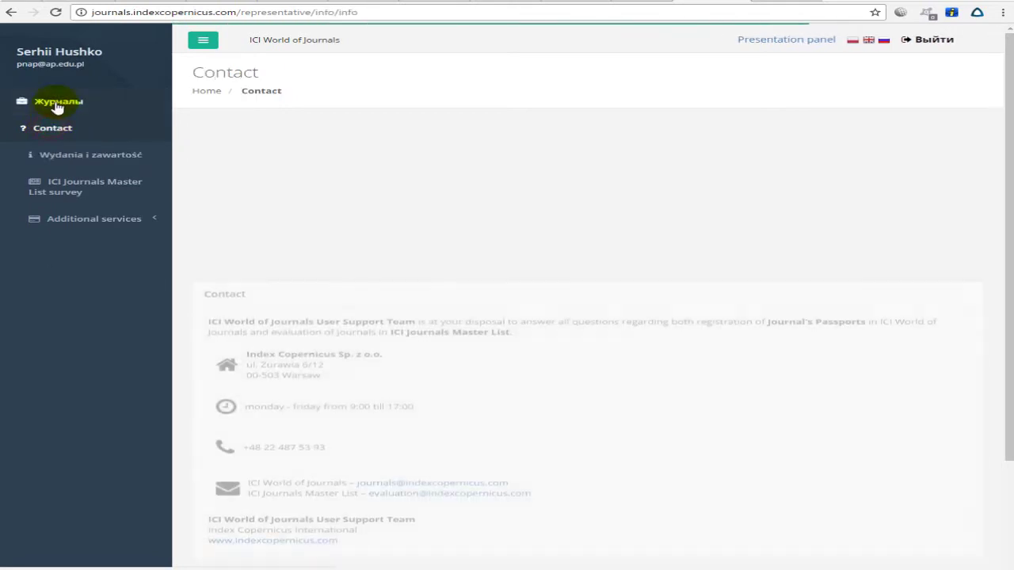
pyautogui.click(56, 108)
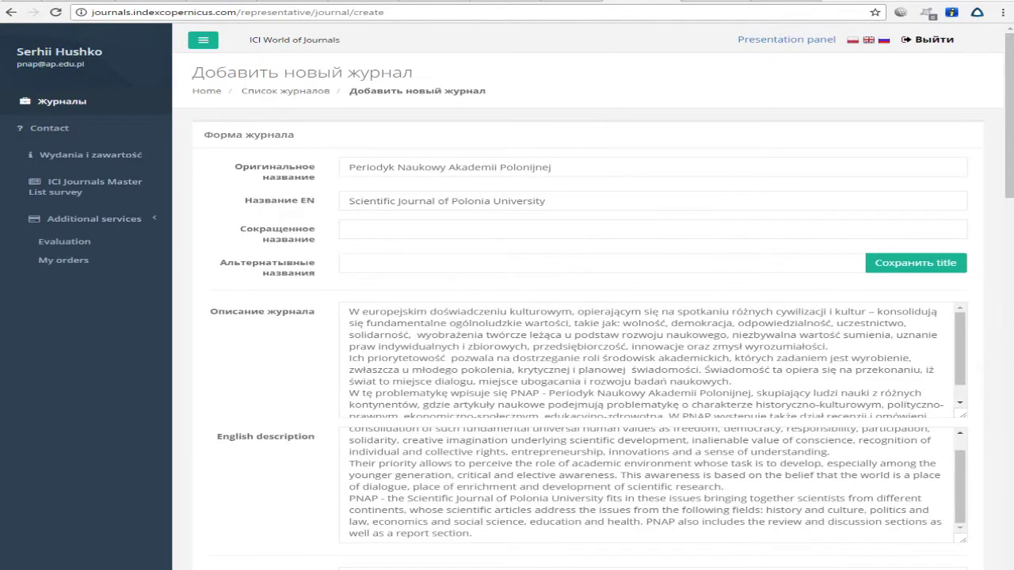
pyautogui.scroll(-9, 685, 158)
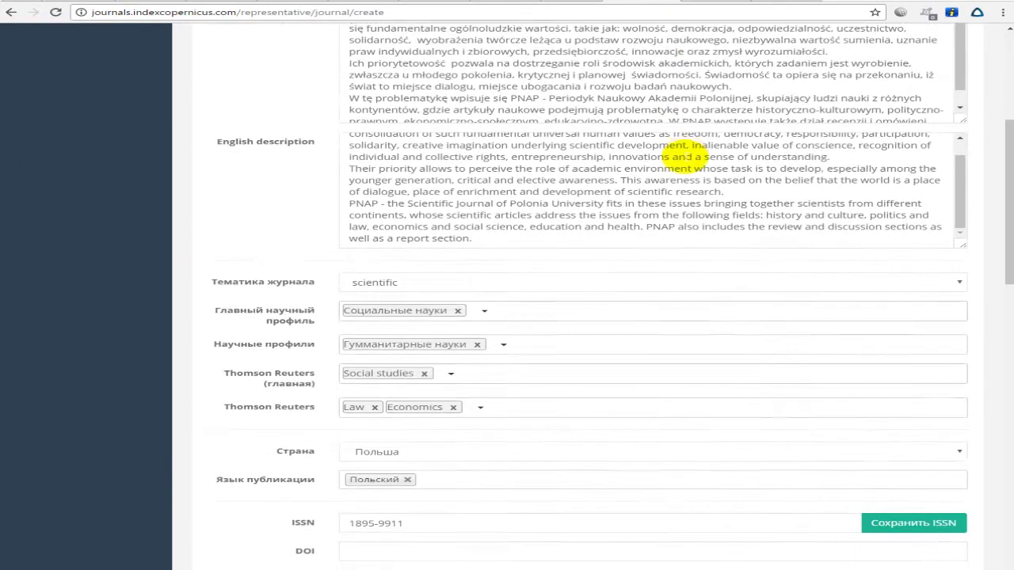
pyautogui.scroll(-7, 684, 157)
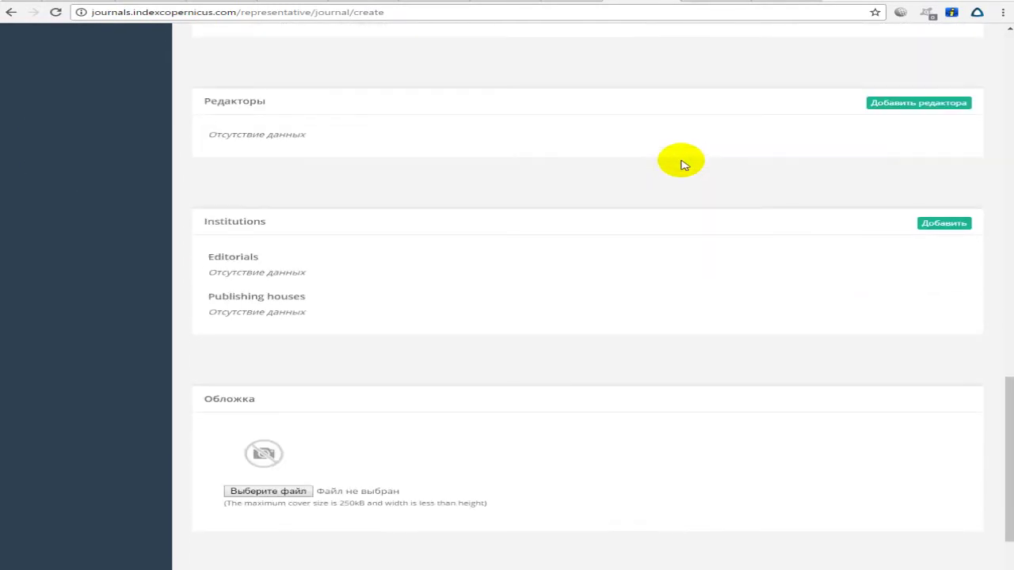
pyautogui.scroll(4, 681, 167)
pyautogui.scroll(6, 681, 167)
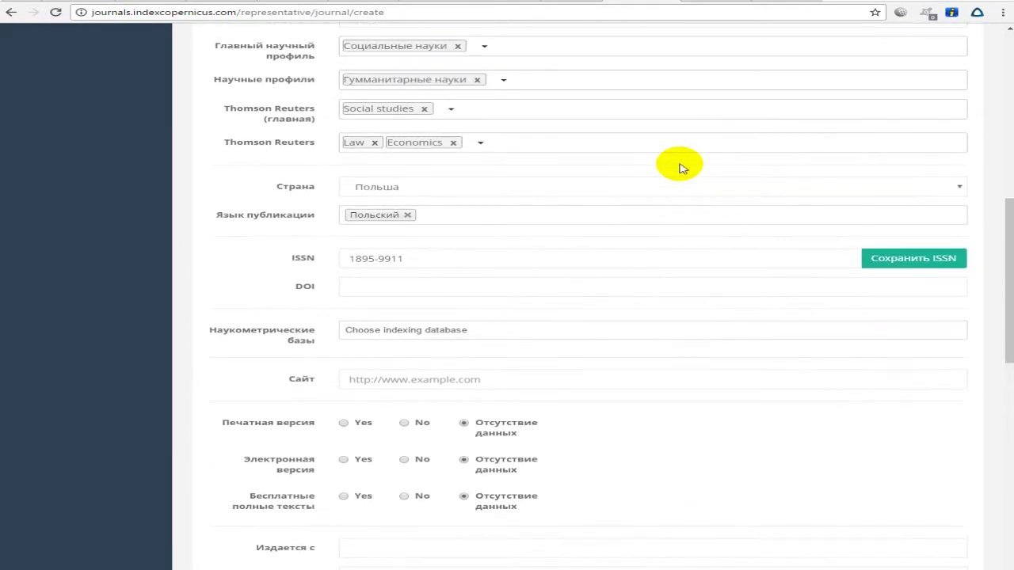
pyautogui.scroll(5, 681, 168)
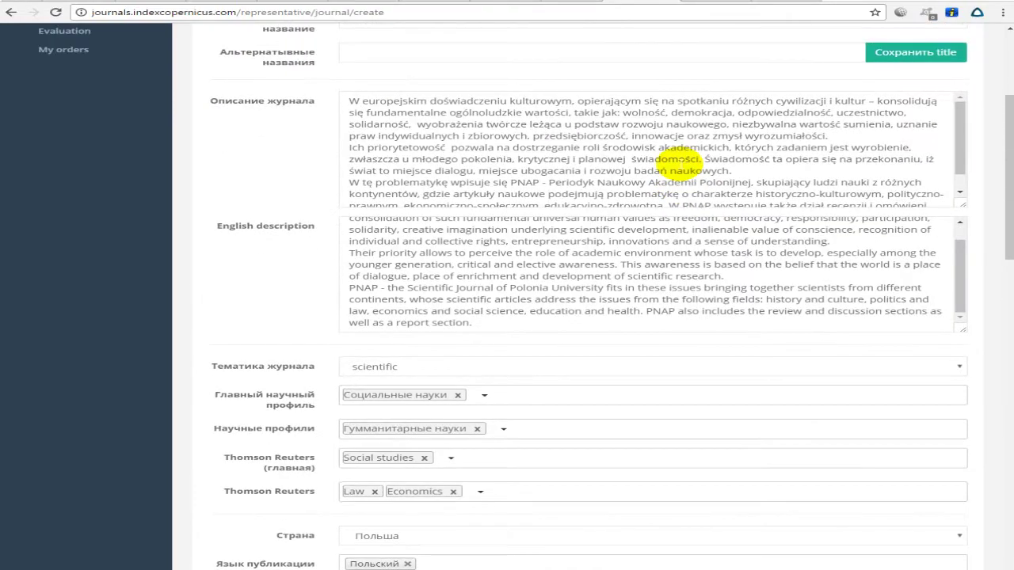
pyautogui.scroll(1, 679, 164)
pyautogui.scroll(-4, 680, 164)
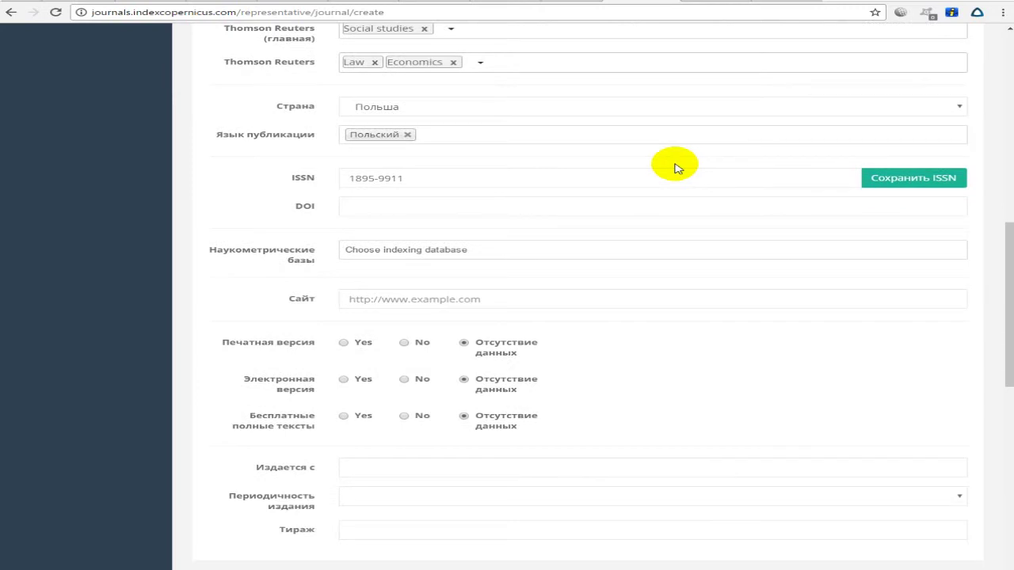
# Step: Replace the form's ISSN with the online ISSN 2543-8204 from the PNAP website, save it and mark it as electronic
pyautogui.moveTo(475, 170); pyautogui.dragTo(339, 136)
pyautogui.doubleClick(394, 169)
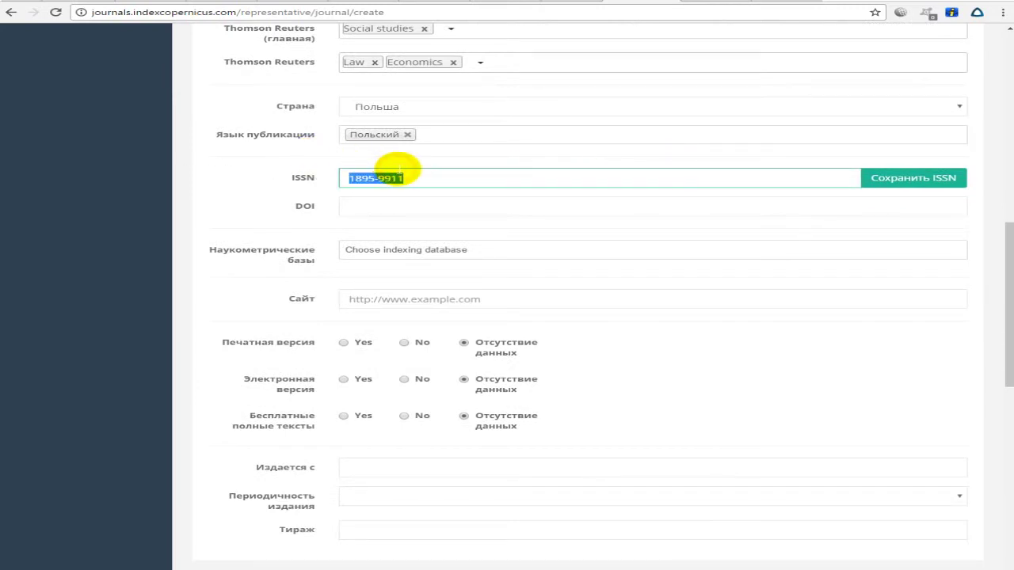
pyautogui.click(602, 3)
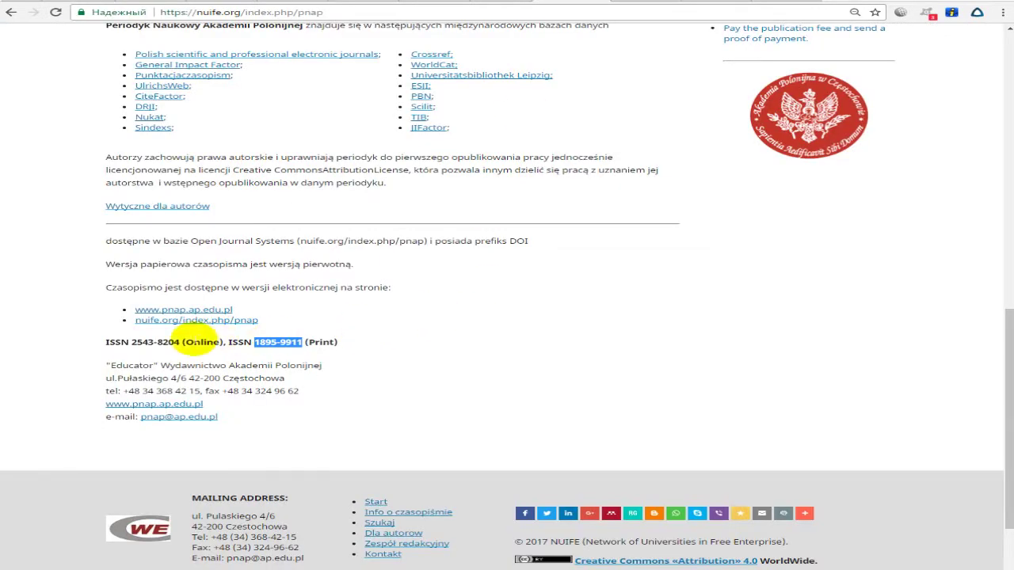
pyautogui.moveTo(131, 342); pyautogui.dragTo(162, 343)
pyautogui.hotkey('ctrl', 'c')
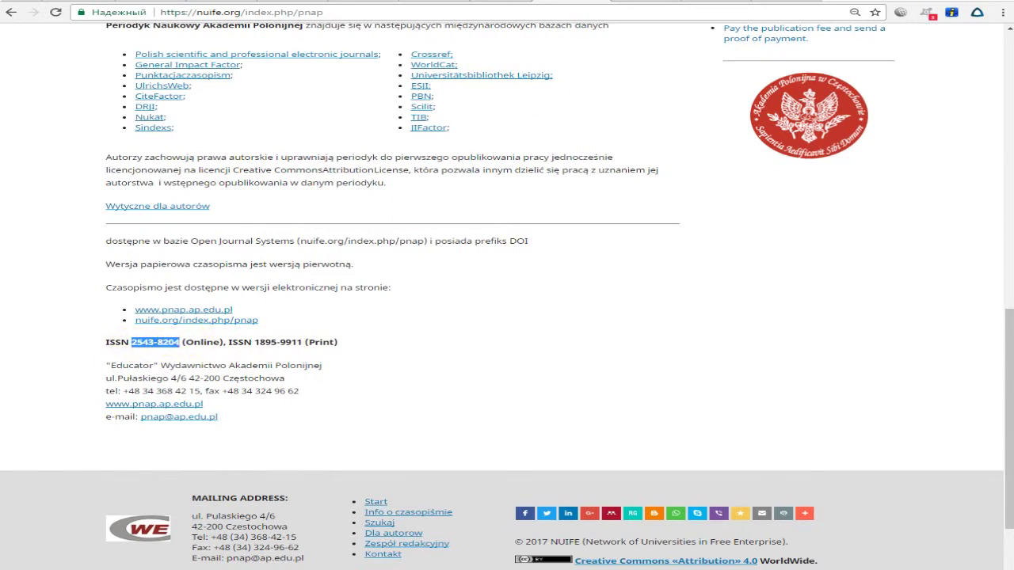
pyautogui.click(610, 4)
pyautogui.hotkey('ctrl', 'v')
pyautogui.click(899, 178)
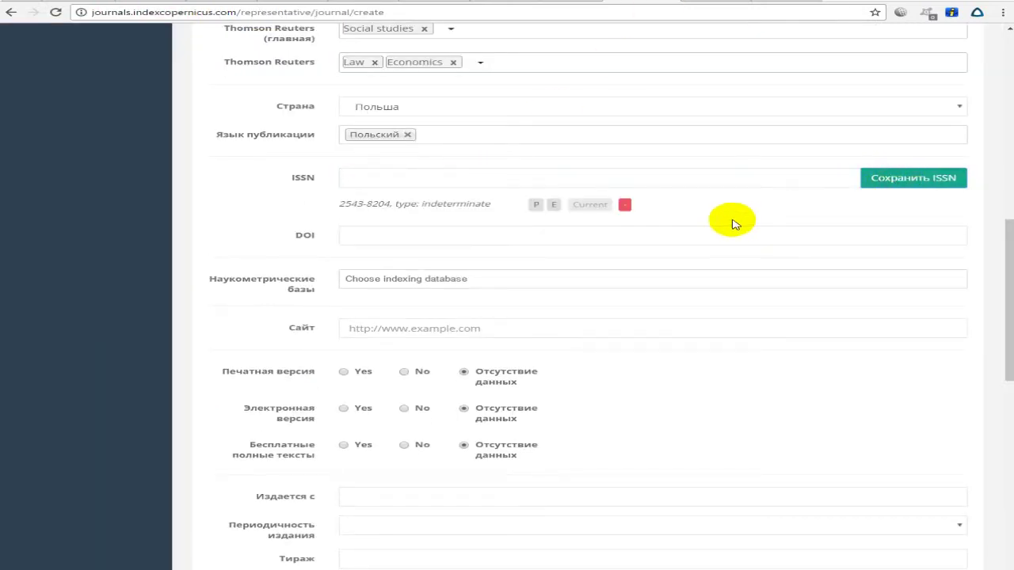
pyautogui.click(554, 205)
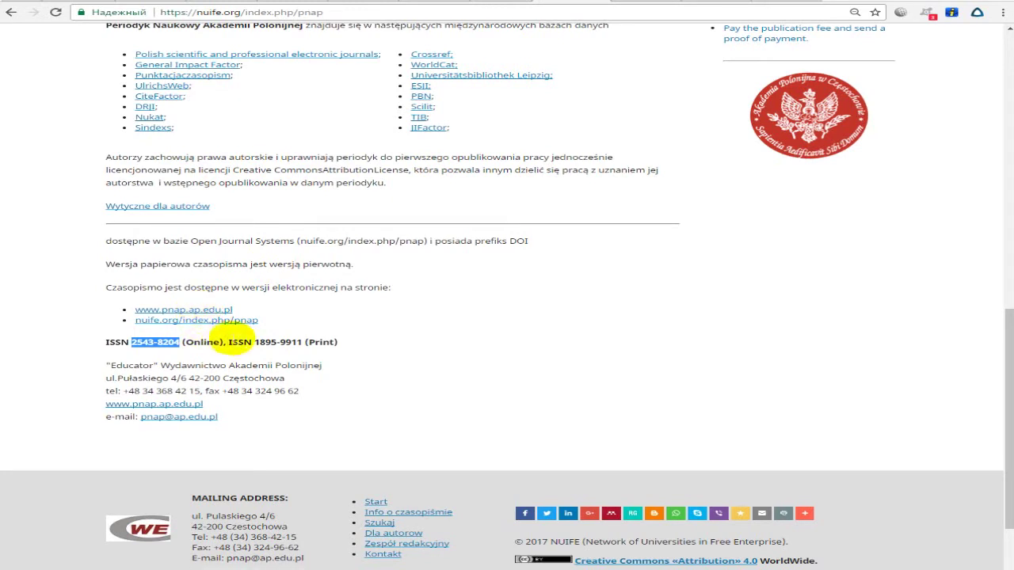
# Step: Copy the print ISSN 1895-9911 from the PNAP website into the form's ISSN field and try to save it
pyautogui.moveTo(255, 342); pyautogui.dragTo(303, 342)
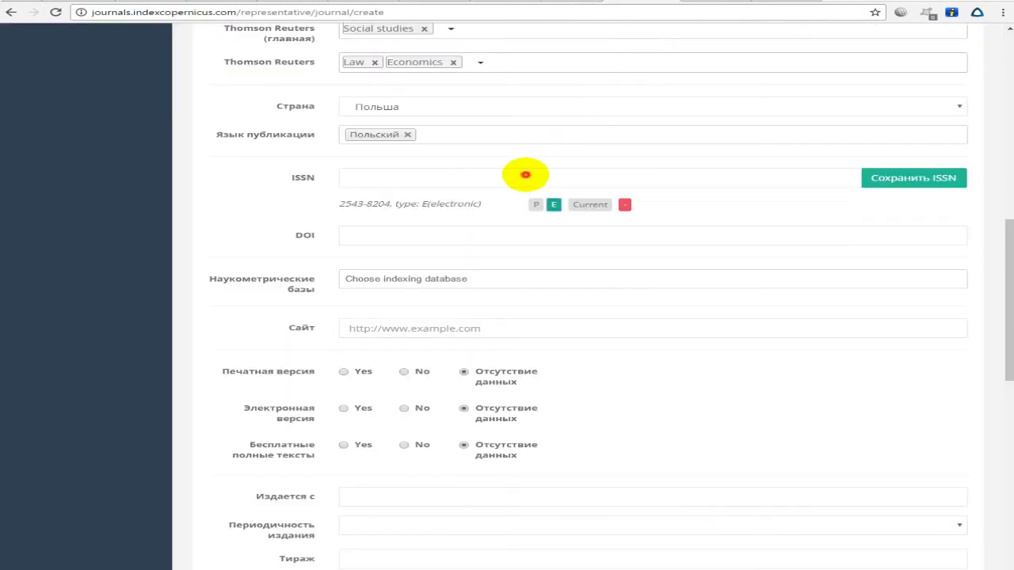
pyautogui.click(526, 174)
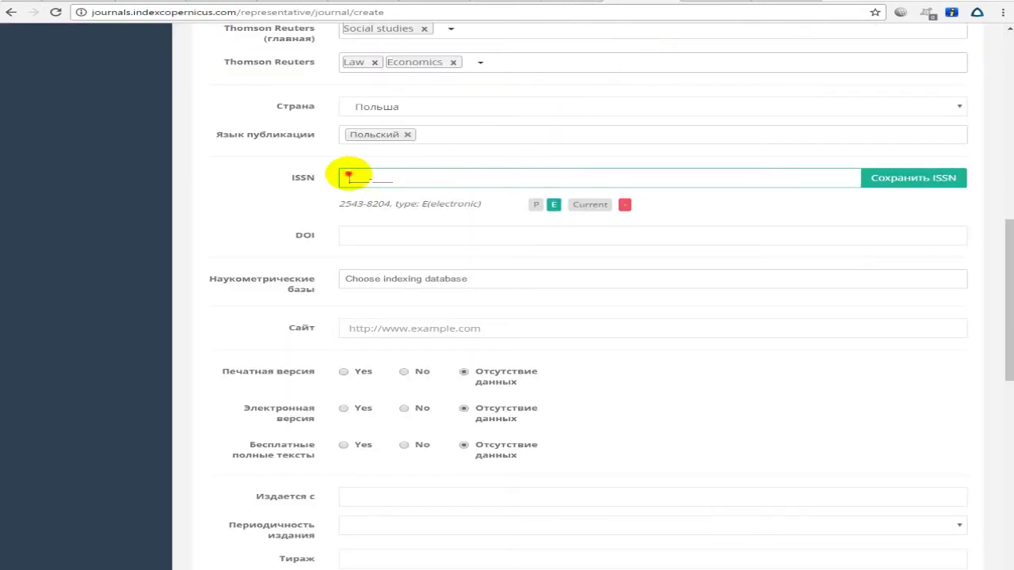
pyautogui.hotkey('ctrl', 'v')
pyautogui.click(893, 182)
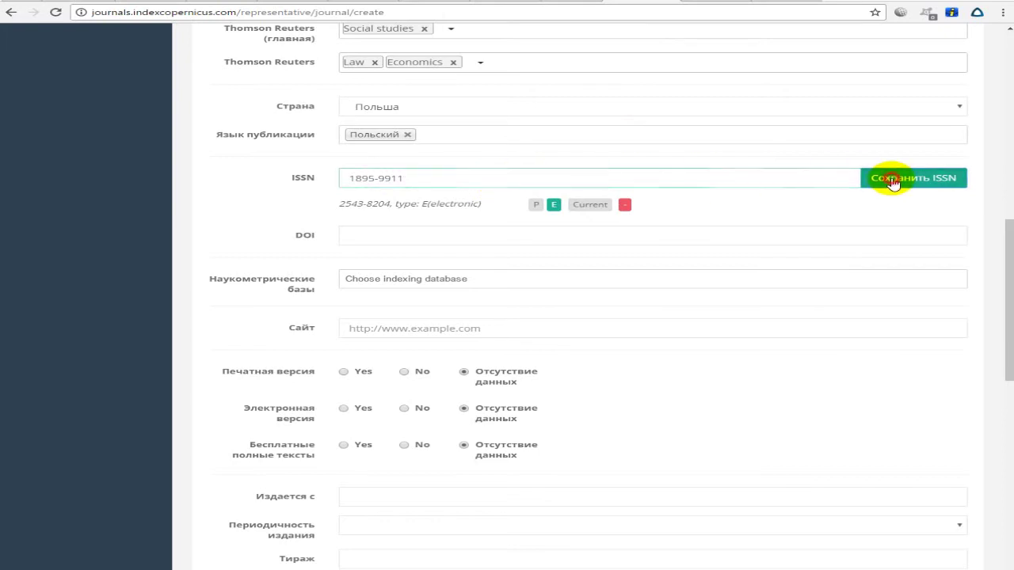
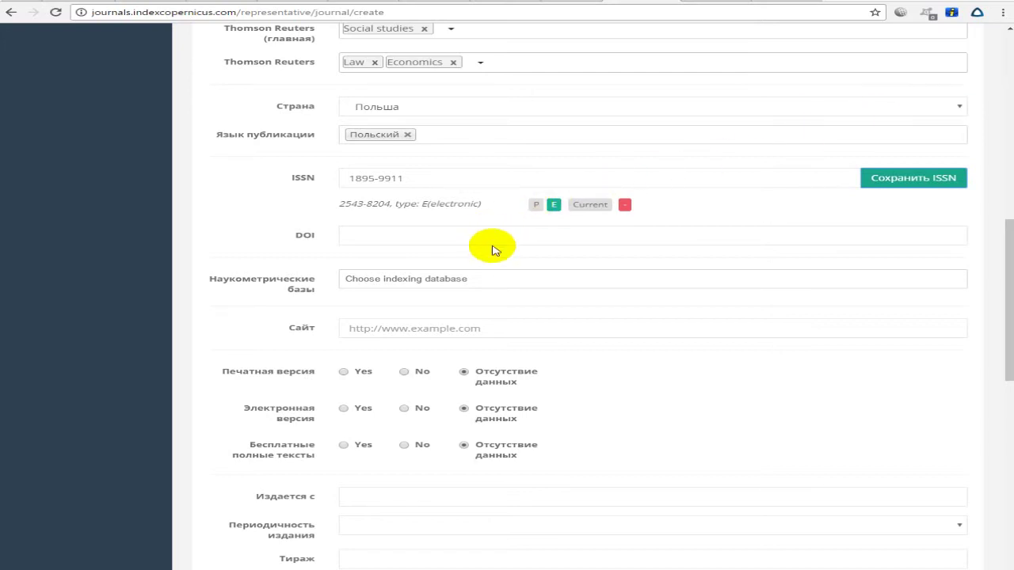
# Step: Review the whole new journal form, from the titles and descriptions through the ISSN entries to the institutions and cover sections
pyautogui.click(444, 335)
pyautogui.click(403, 209)
pyautogui.scroll(-2, 436, 174)
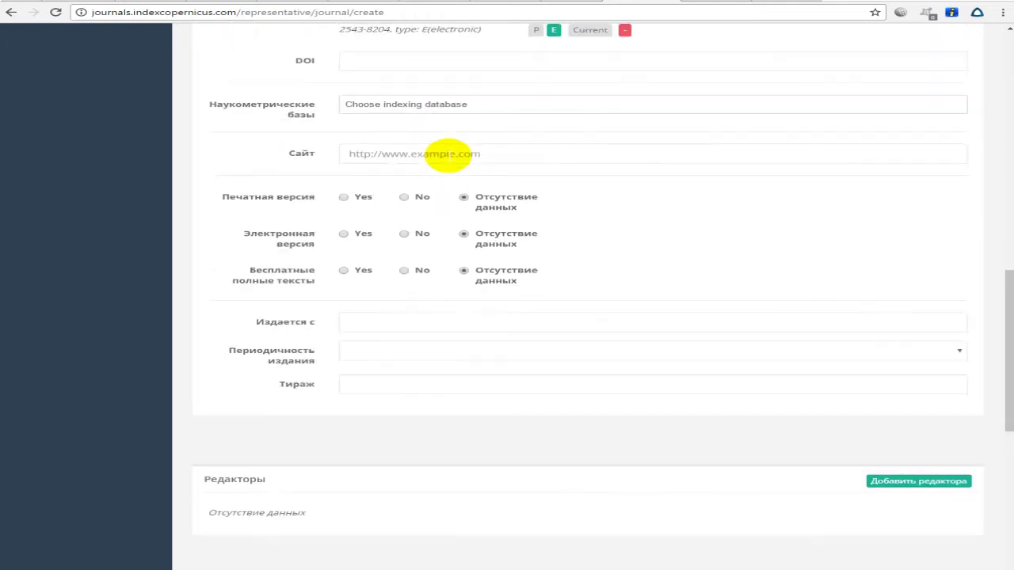
pyautogui.scroll(4, 448, 156)
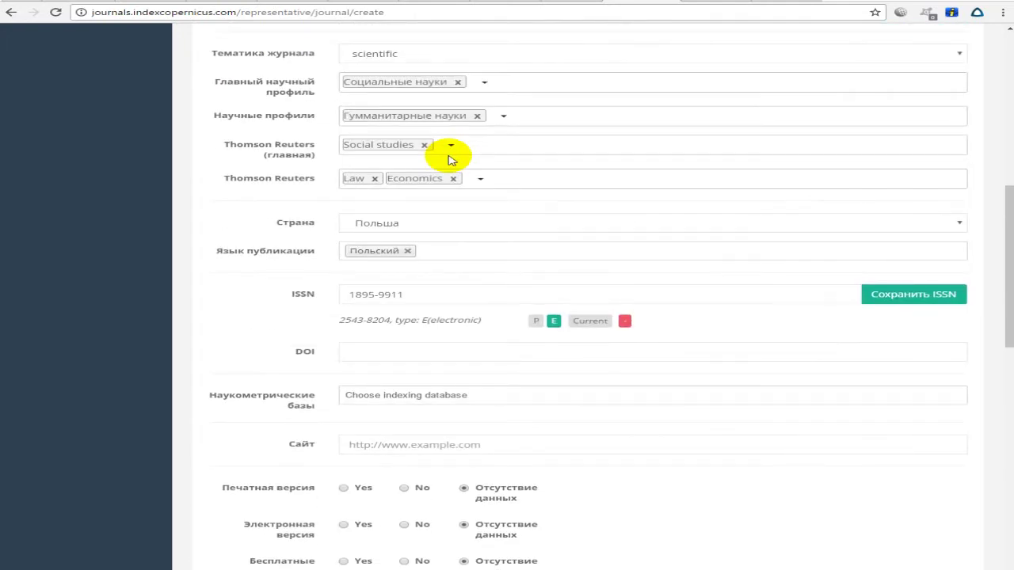
pyautogui.scroll(3, 448, 159)
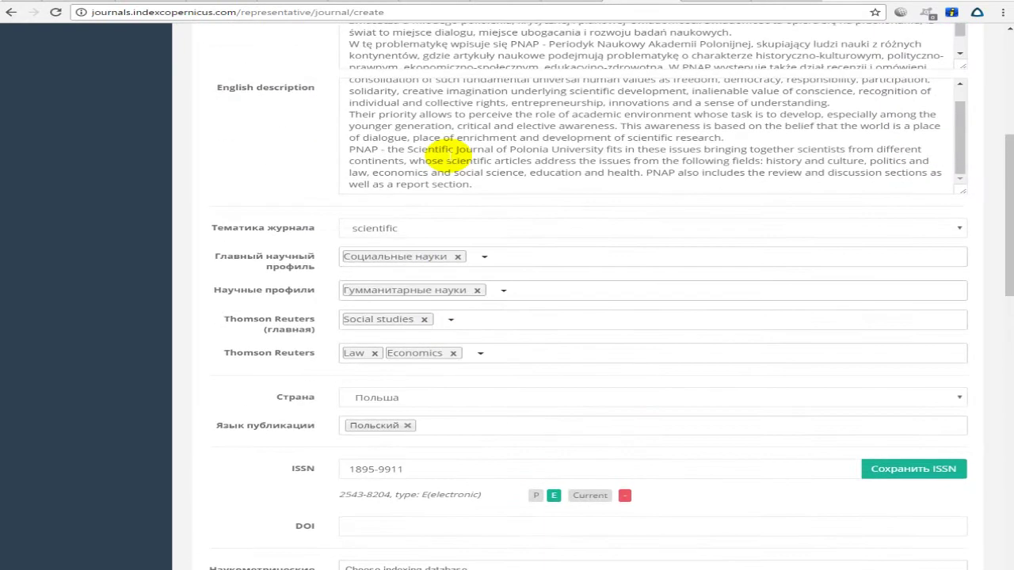
pyautogui.scroll(8, 448, 154)
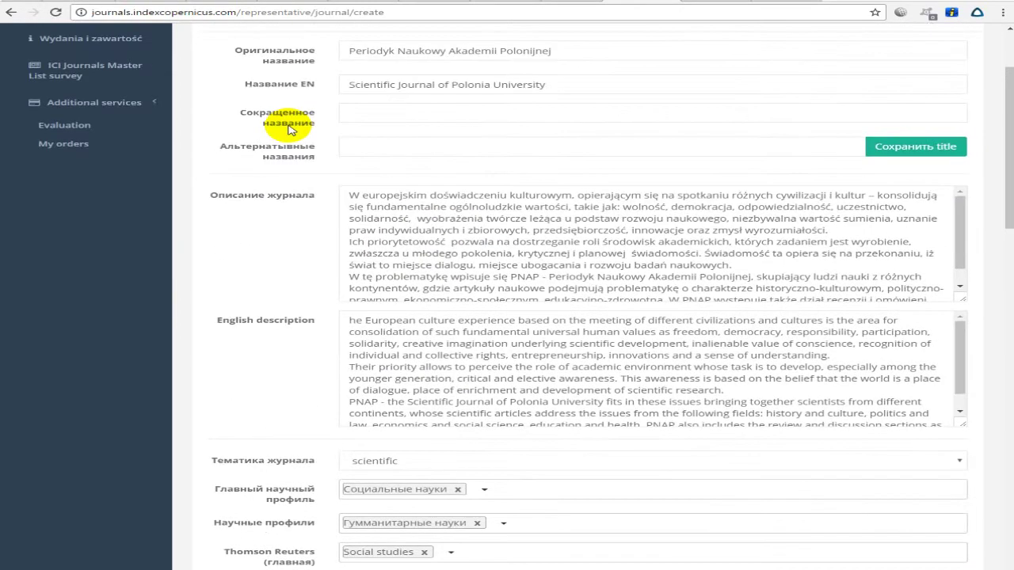
pyautogui.scroll(-14, 289, 129)
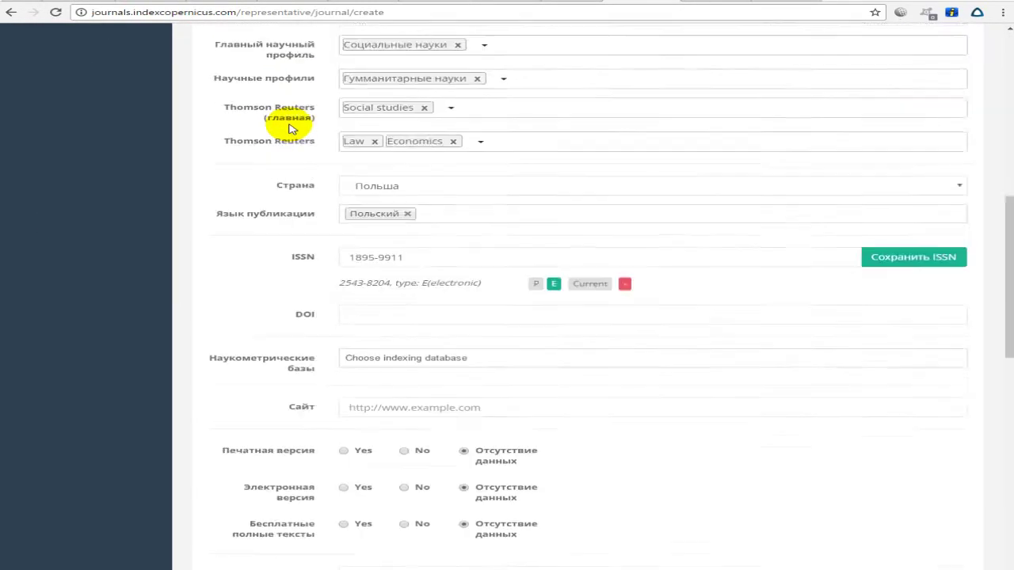
pyautogui.scroll(-3, 289, 129)
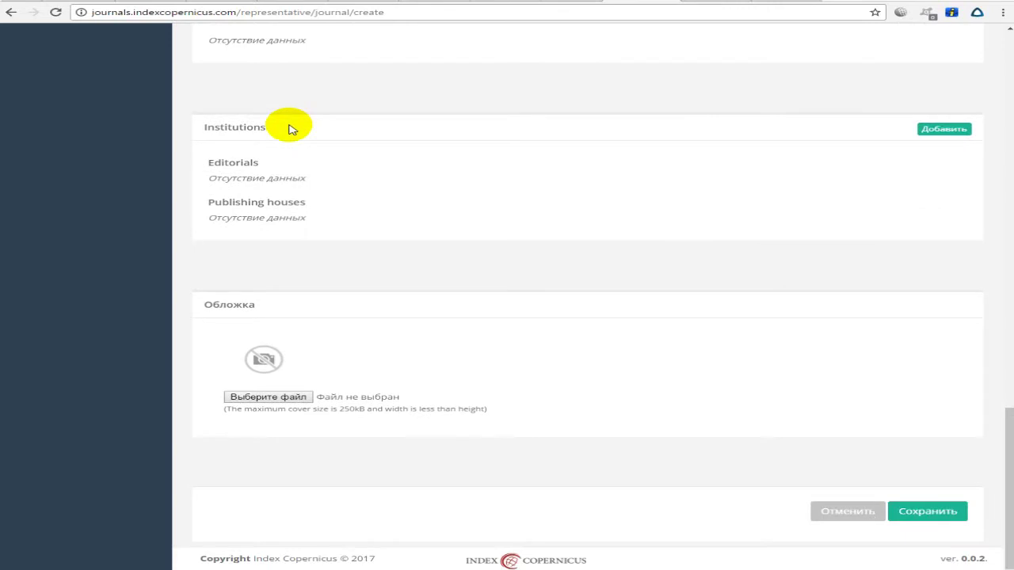
pyautogui.scroll(10, 289, 129)
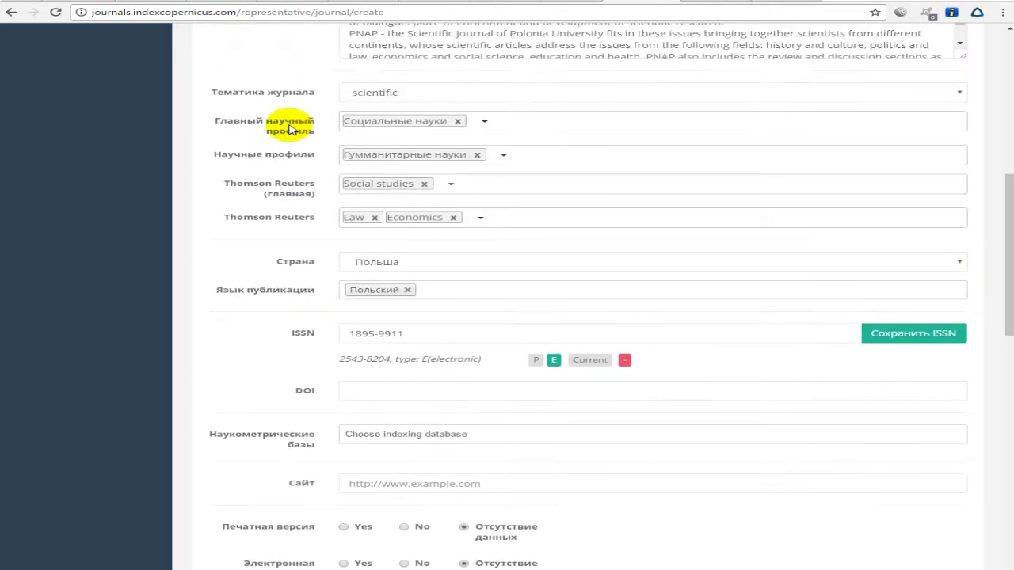
# Step: Review the new journal form again, from its titles and descriptions through the classifications and ISSN entries to the version and frequency fields
pyautogui.scroll(6, 289, 129)
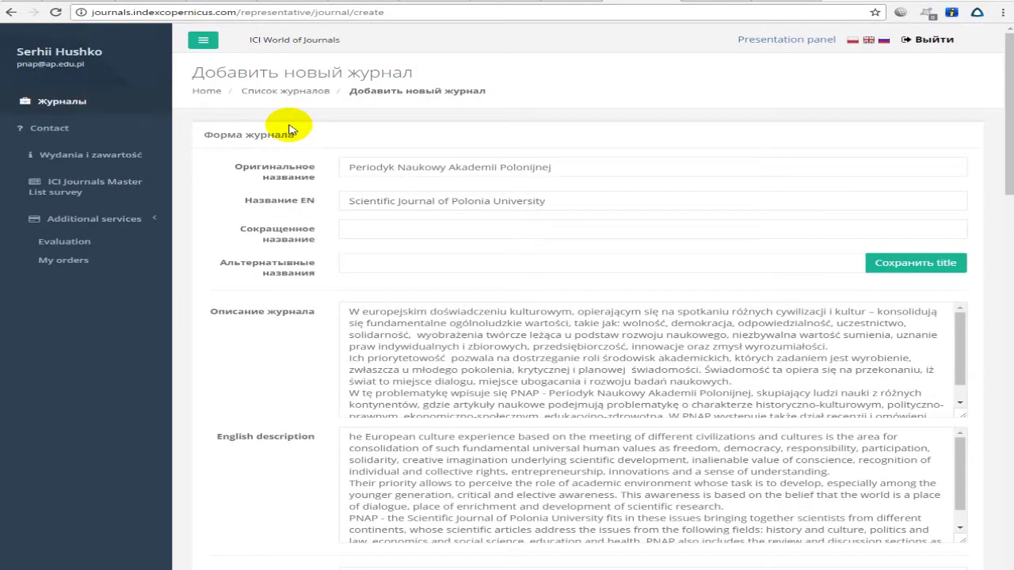
pyautogui.scroll(-2, 289, 129)
pyautogui.scroll(2, 269, 138)
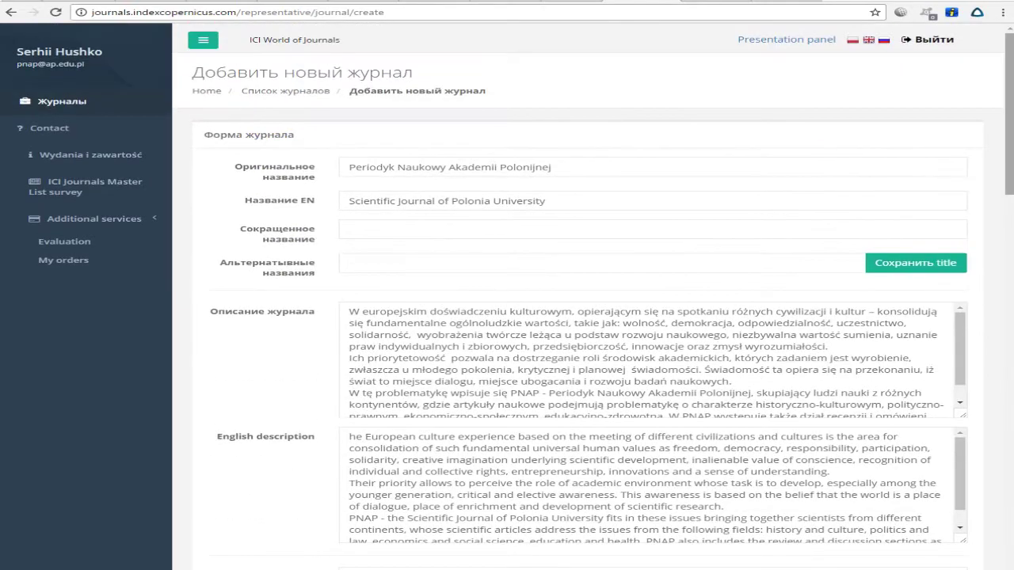
pyautogui.scroll(-5, 507, 296)
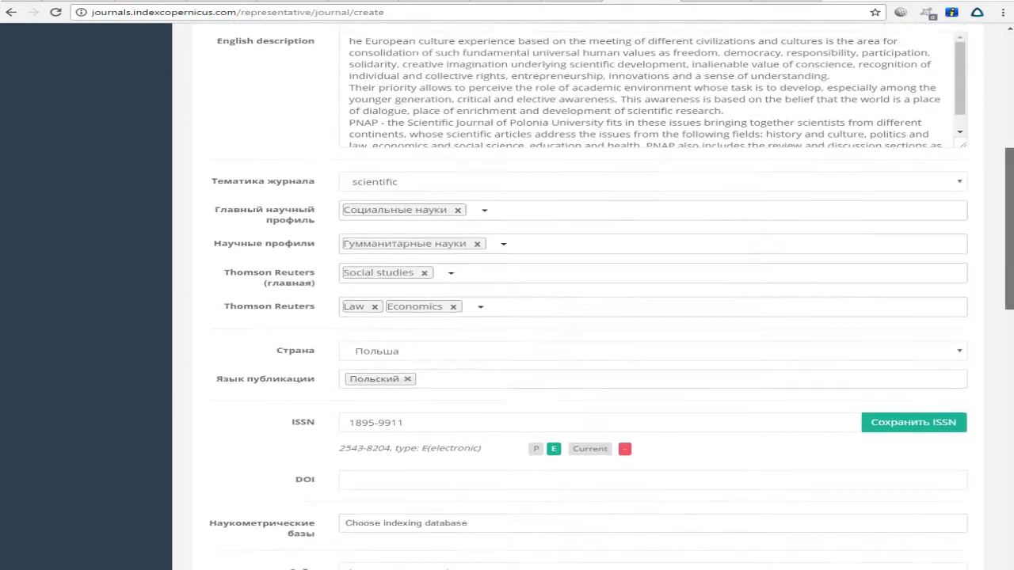
pyautogui.scroll(3, 1010, 146)
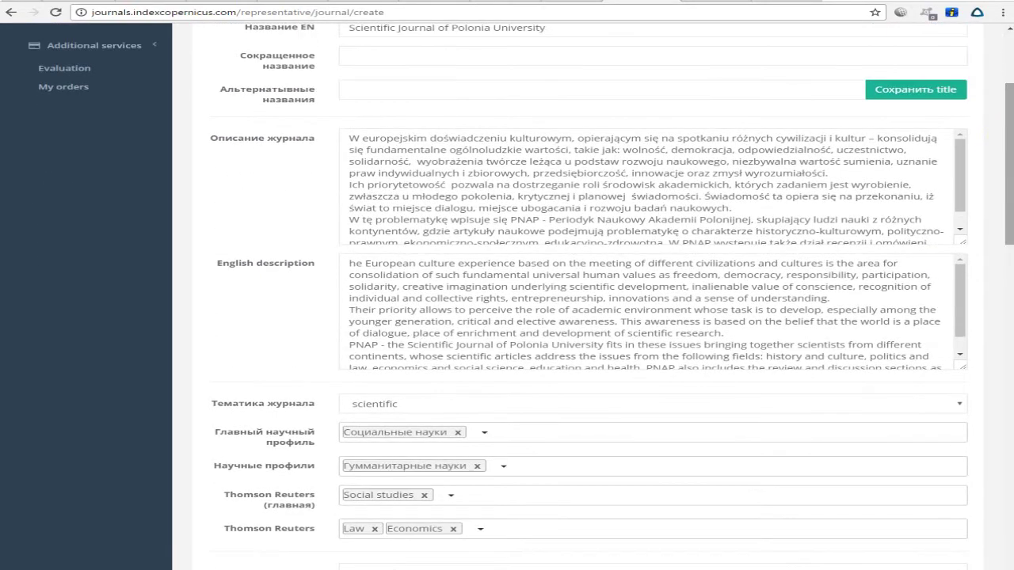
pyautogui.scroll(-2, 521, 297)
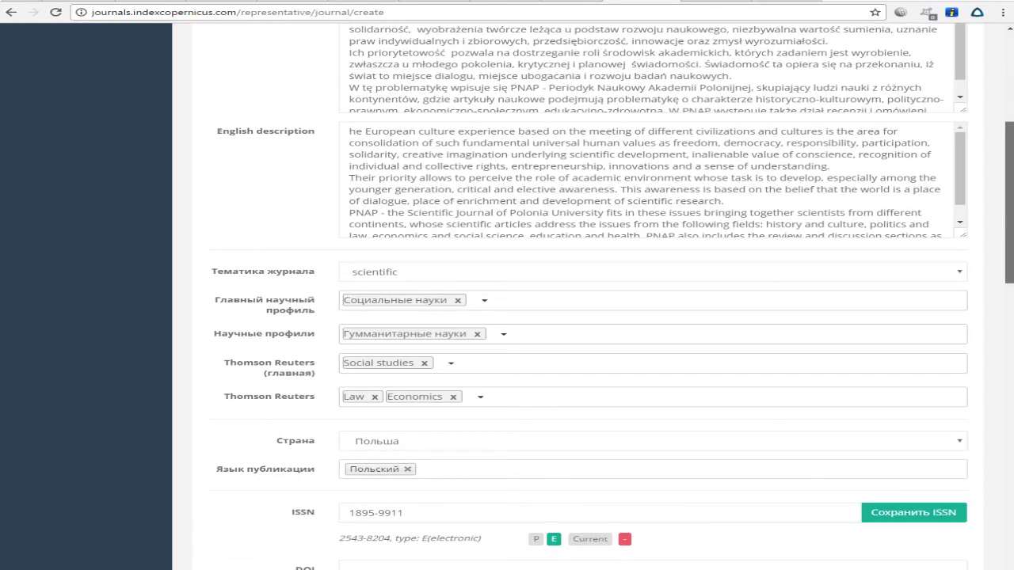
pyautogui.scroll(-3, 507, 296)
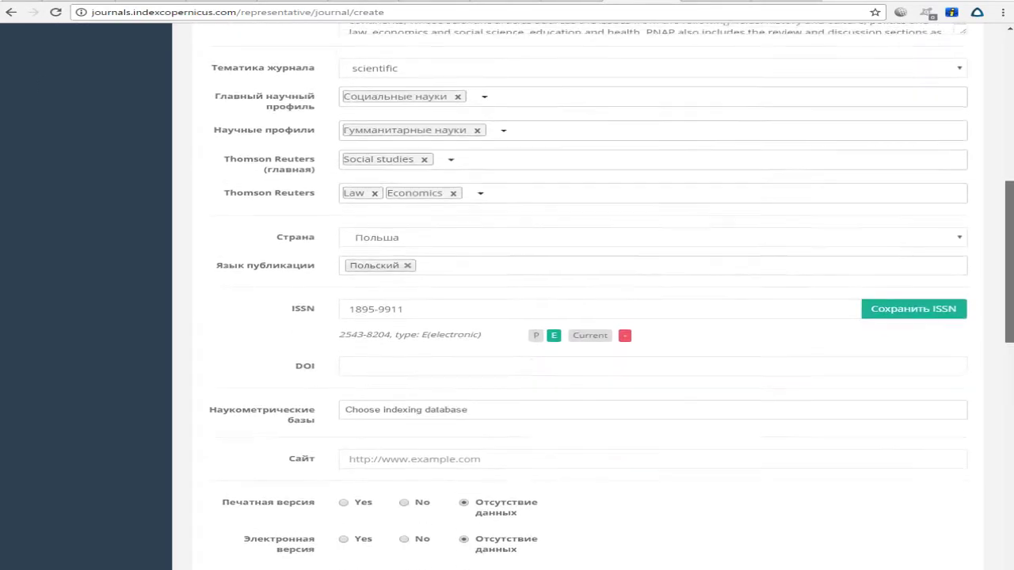
pyautogui.scroll(1, 507, 296)
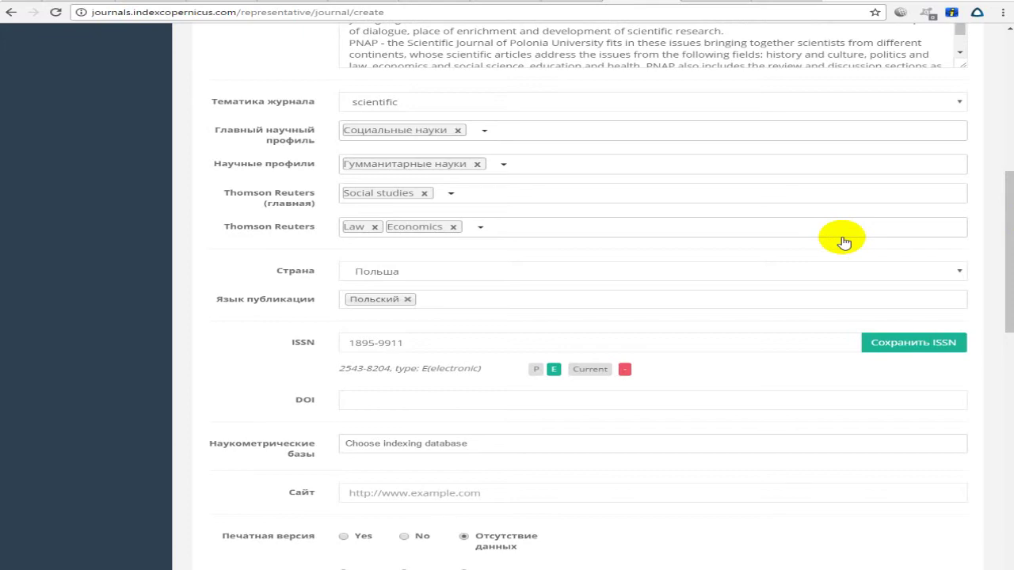
pyautogui.moveTo(1007, 246); pyautogui.dragTo(1011, 69)
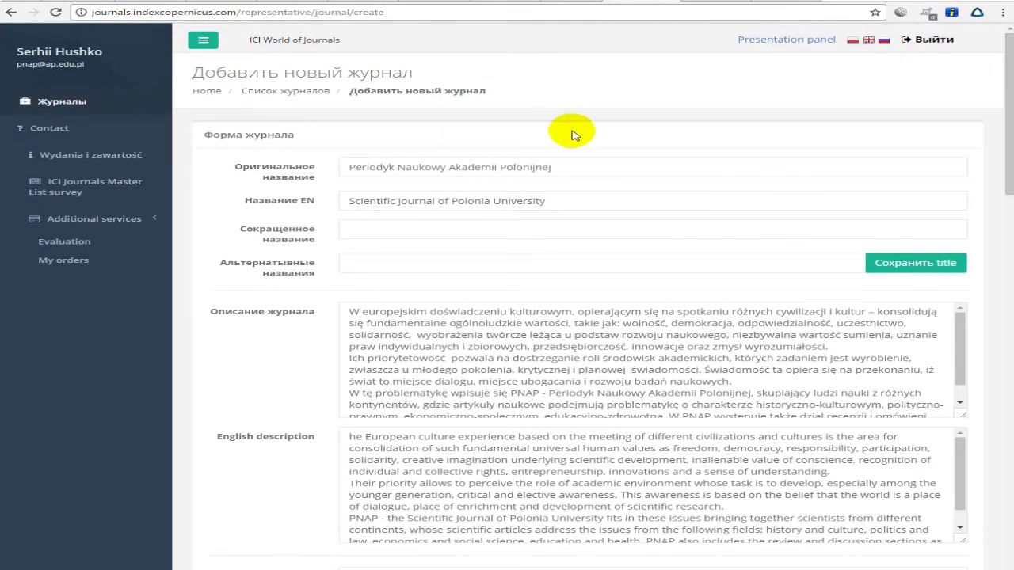
pyautogui.scroll(-1, 507, 317)
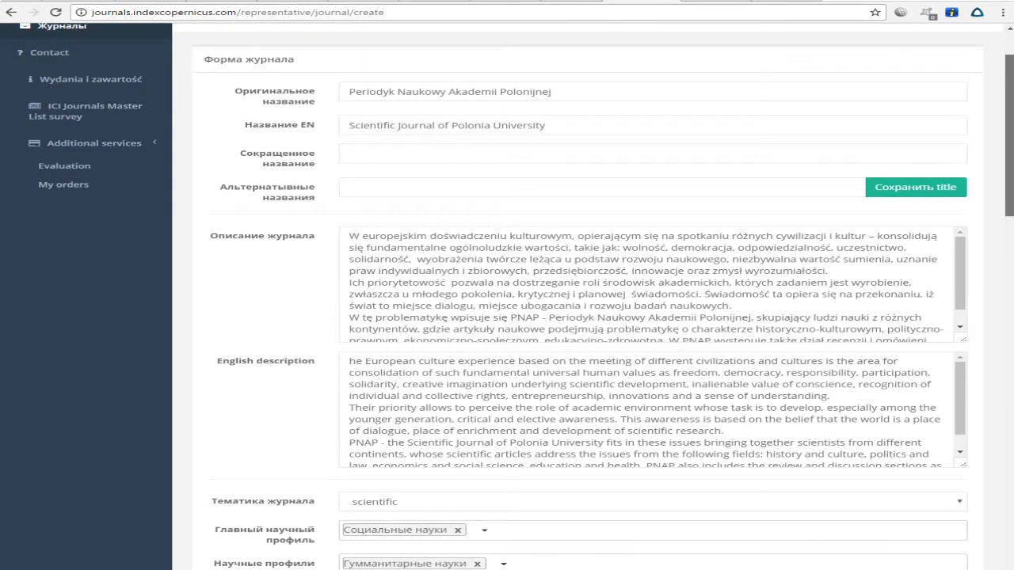
pyautogui.scroll(-2, 1011, 149)
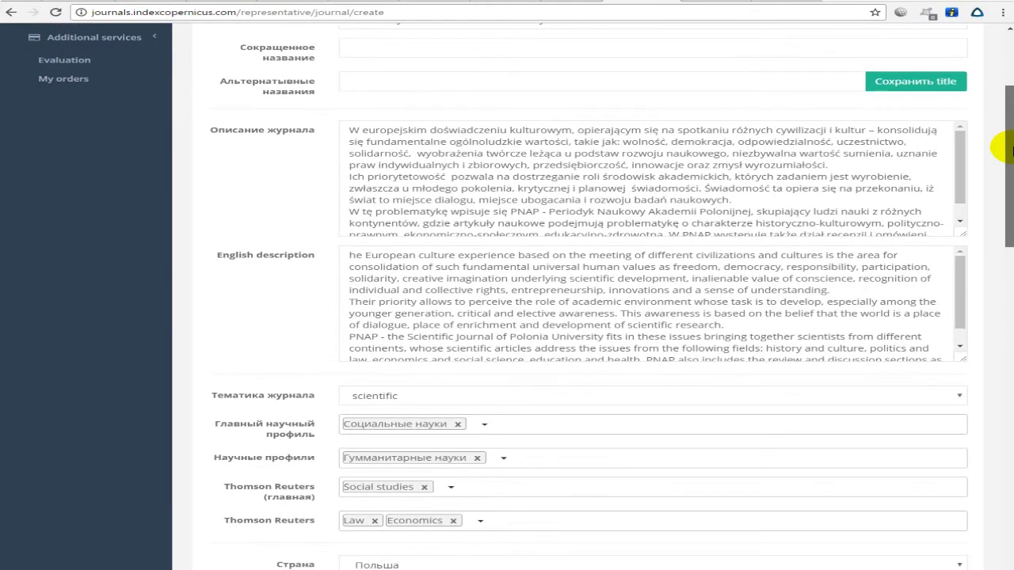
pyautogui.scroll(-3, 1010, 149)
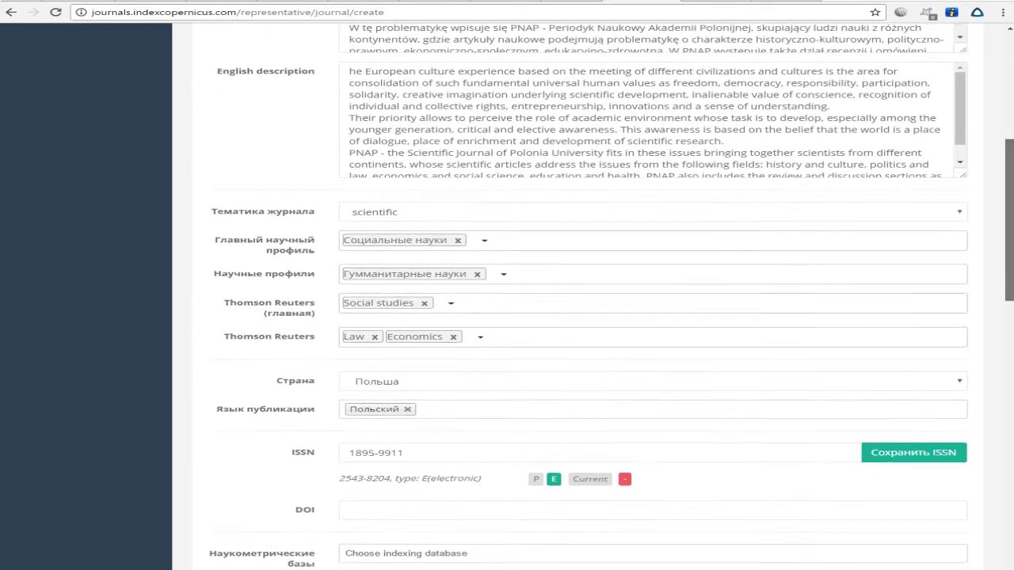
pyautogui.scroll(-3, 1011, 149)
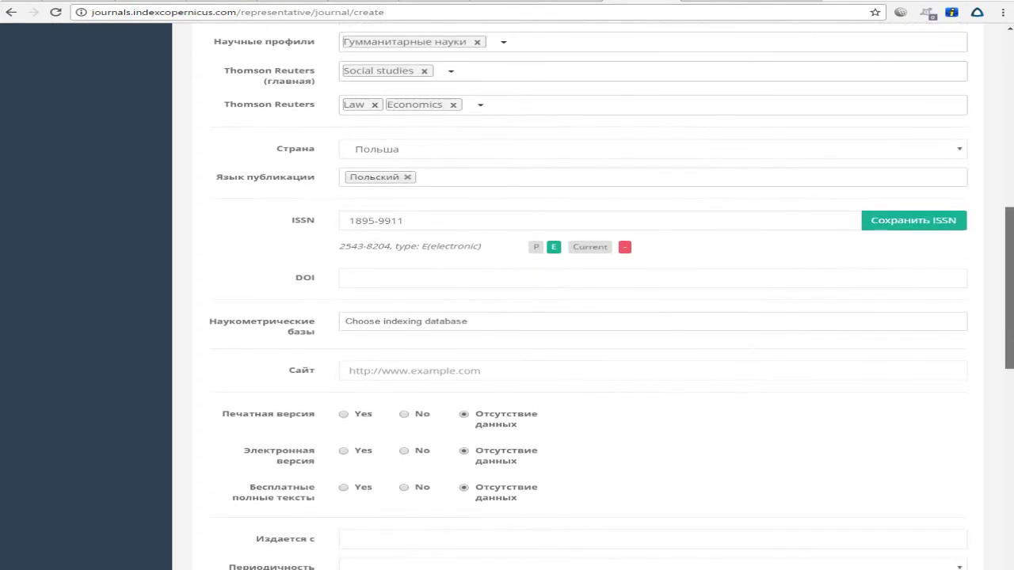
pyautogui.scroll(-2, 587, 296)
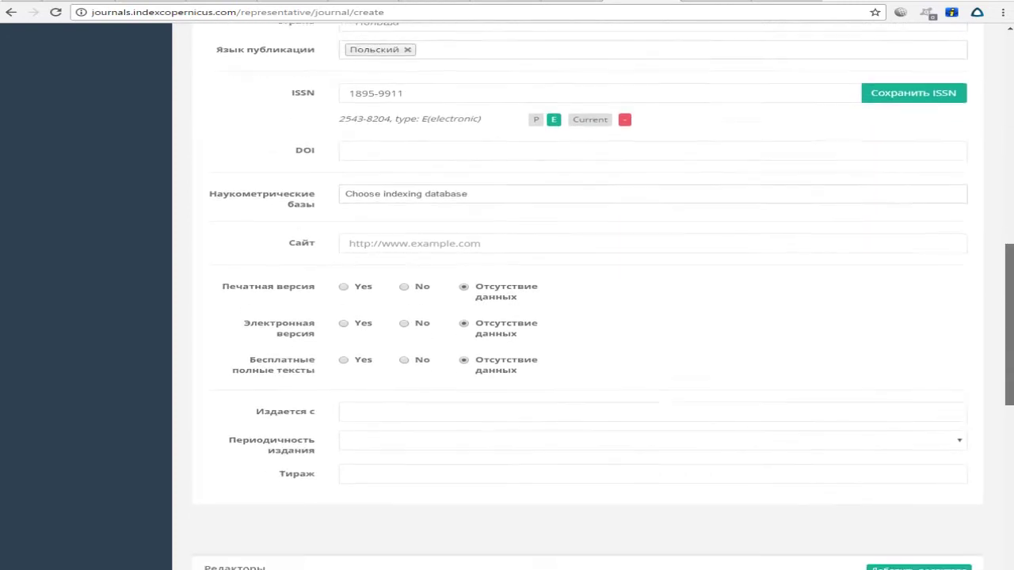
pyautogui.scroll(-1, 586, 296)
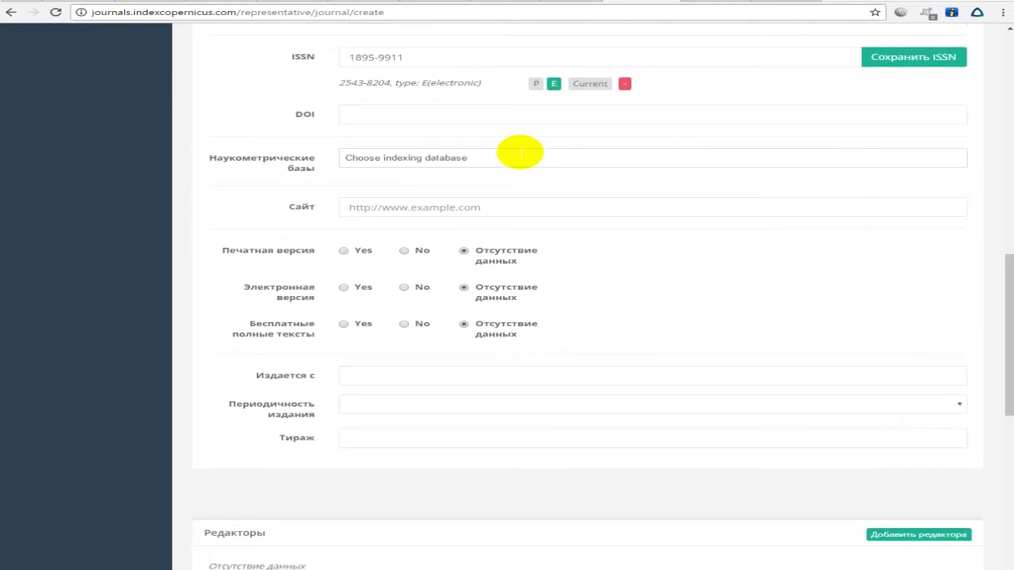
# Step: Browse the available indexing databases from AGRO to Zoological Record without choosing one, and check the DOI and website fields
pyautogui.click(446, 113)
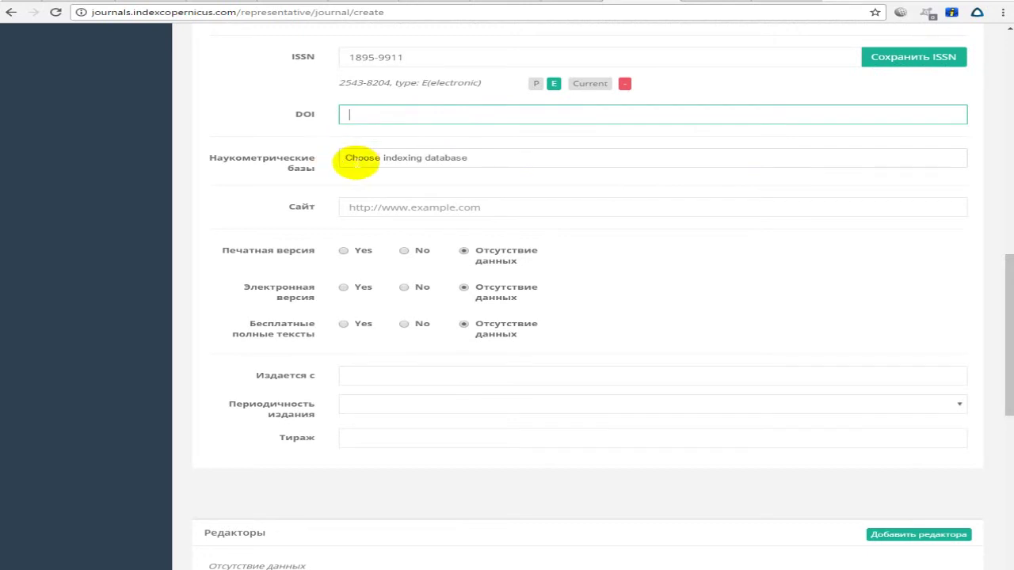
pyautogui.click(356, 157)
pyautogui.scroll(-5, 586, 223)
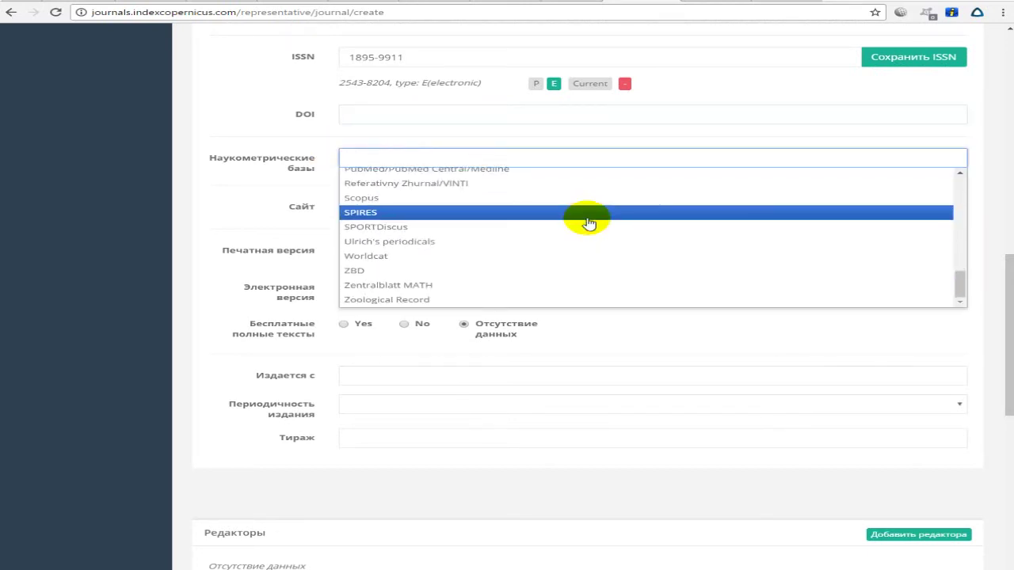
pyautogui.scroll(3, 567, 209)
pyautogui.click(341, 128)
pyautogui.click(528, 162)
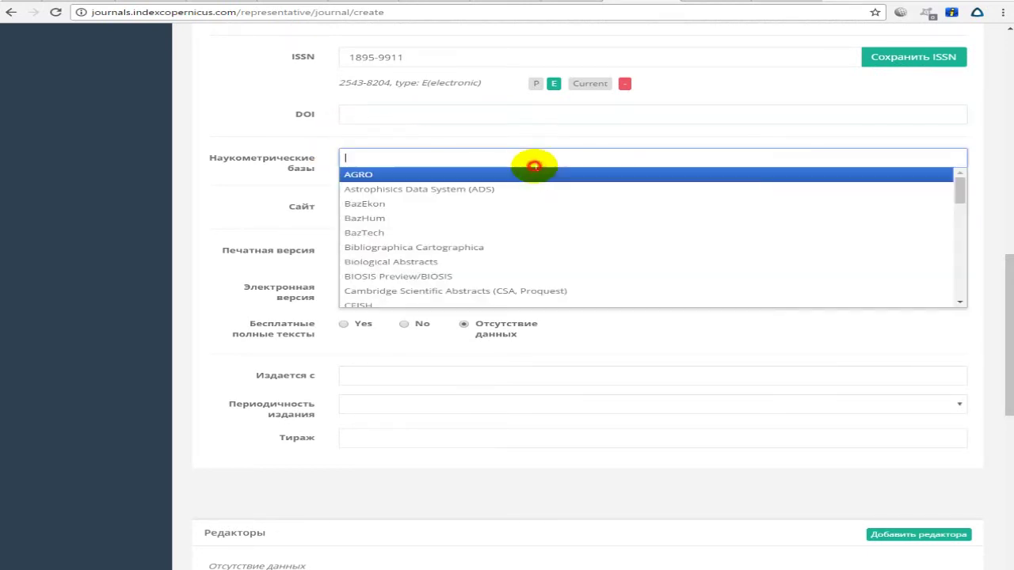
pyautogui.moveTo(961, 185); pyautogui.dragTo(898, 324)
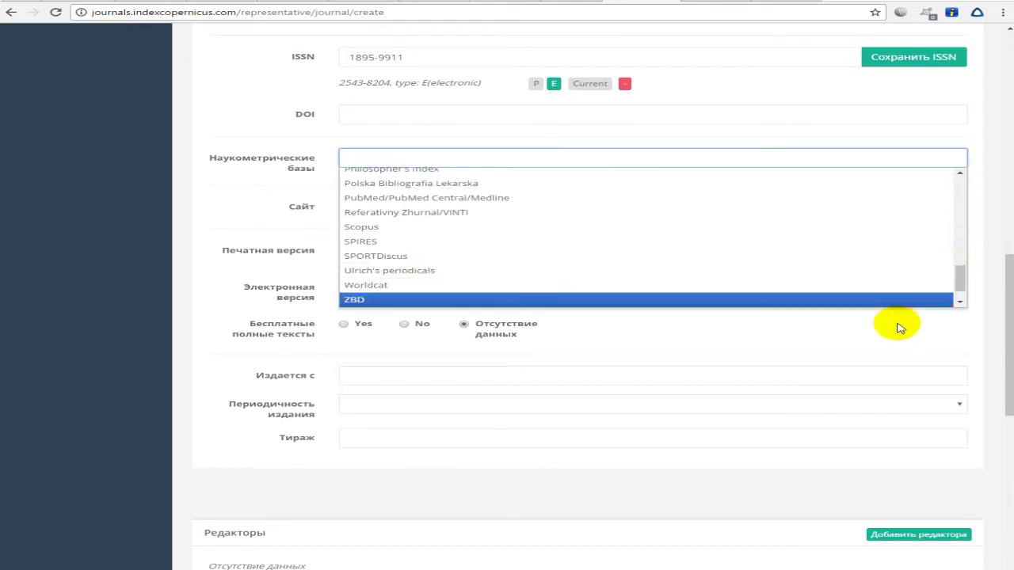
pyautogui.click(857, 334)
pyautogui.click(383, 204)
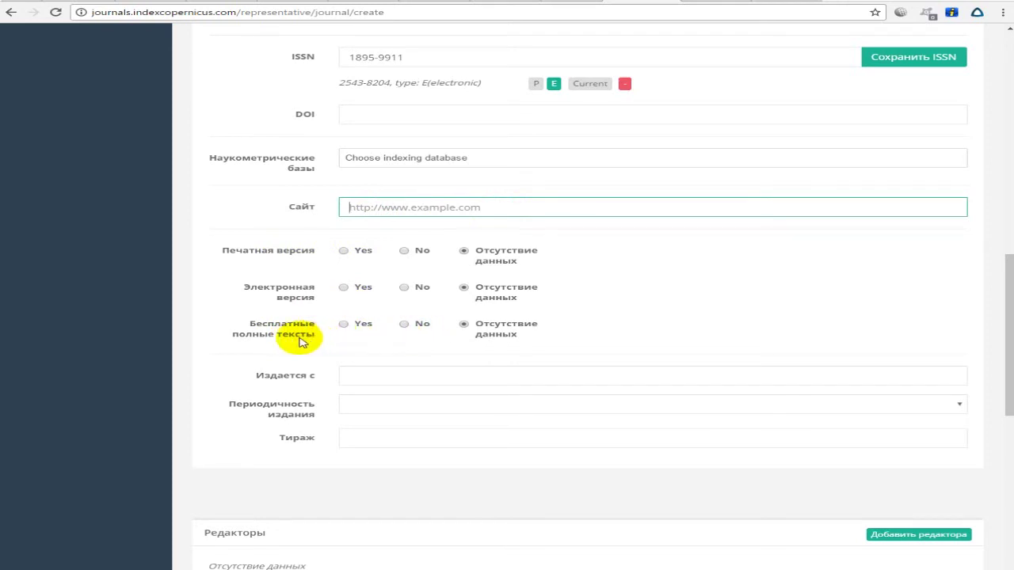
# Step: Try 1901 as the year the journal has been published since, and clear the value again
pyautogui.click(569, 376)
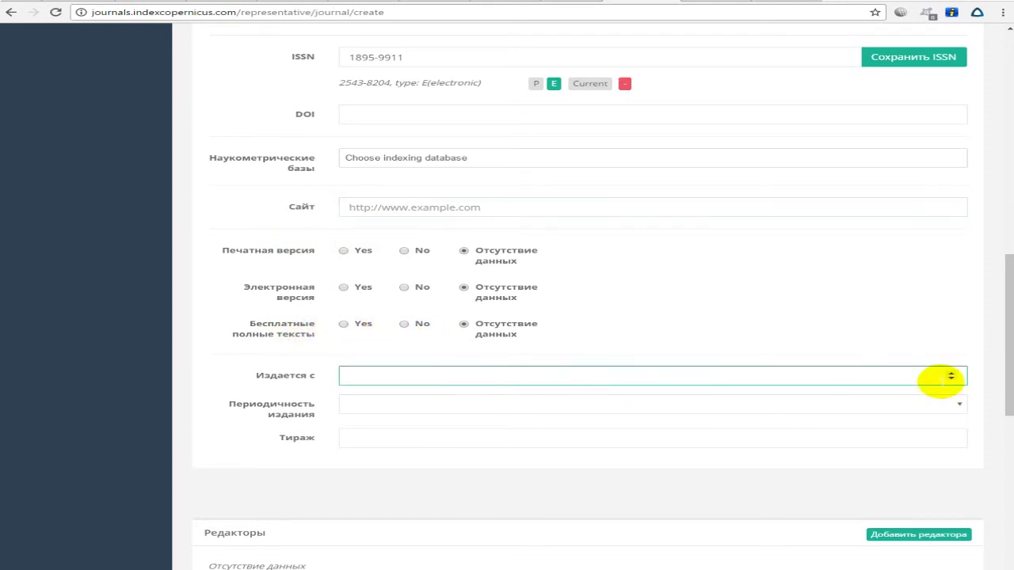
pyautogui.click(754, 364)
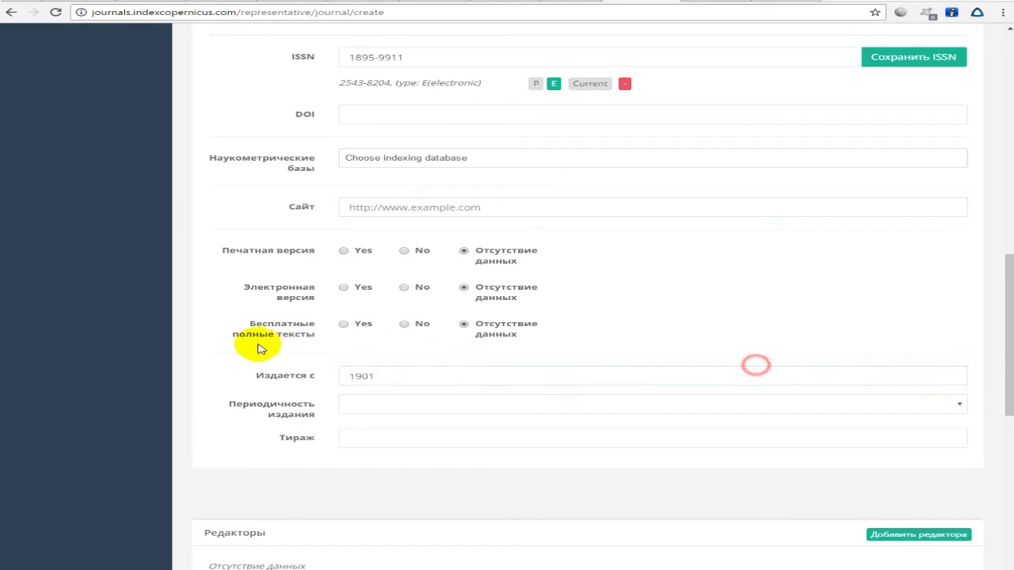
pyautogui.click(371, 374)
pyautogui.press('BackSpace')
pyautogui.press('BackSpace')
pyautogui.press('BackSpace')
pyautogui.press('BackSpace')
# Step: Check the publication frequency options without choosing one, and look at the circulation field
pyautogui.click(624, 410)
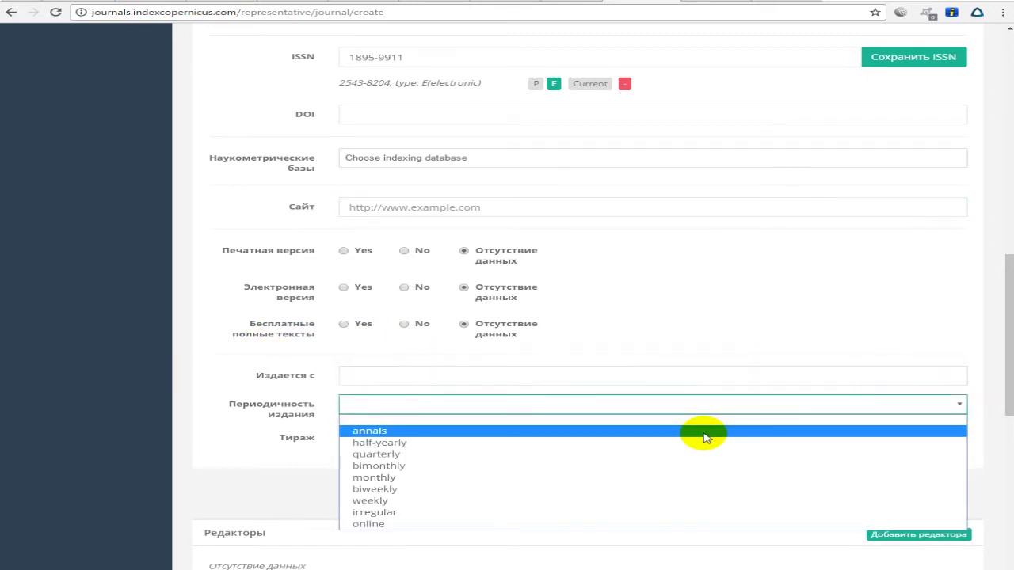
pyautogui.click(271, 431)
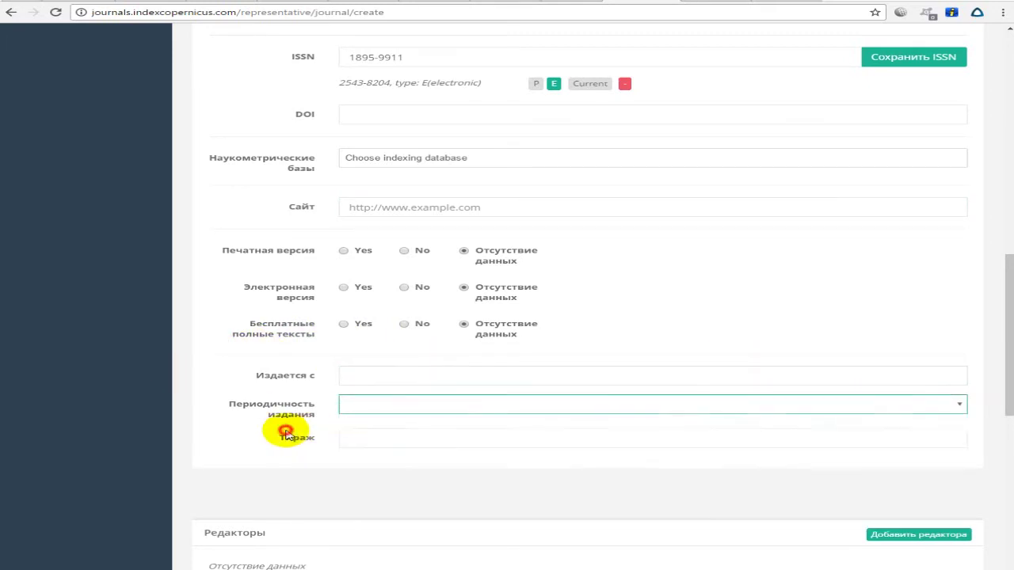
pyautogui.click(370, 437)
# Step: Open a blank editor form, look through its fields including the chief editor option, and cancel it
pyautogui.scroll(-5, 724, 459)
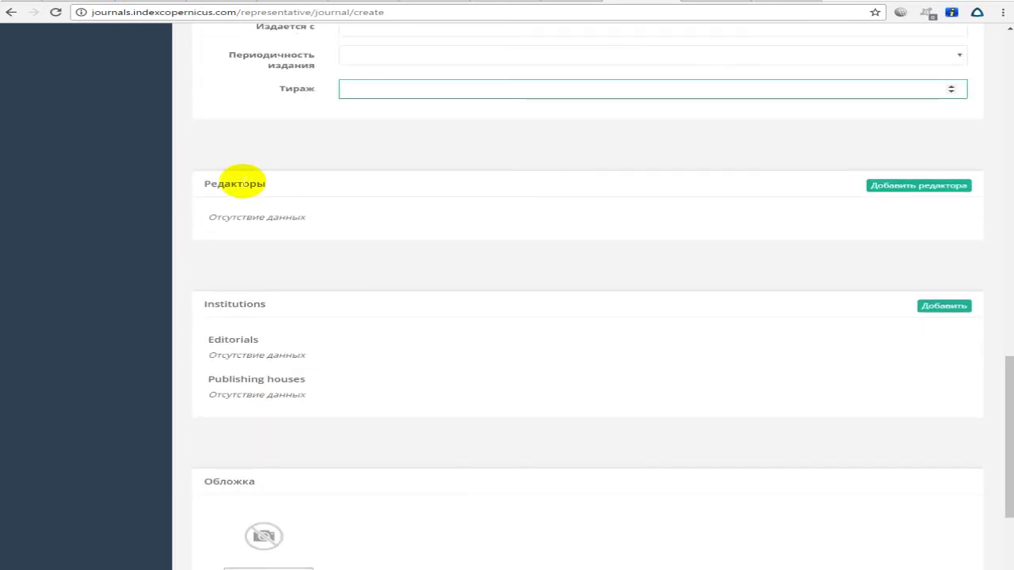
pyautogui.click(918, 185)
pyautogui.click(373, 95)
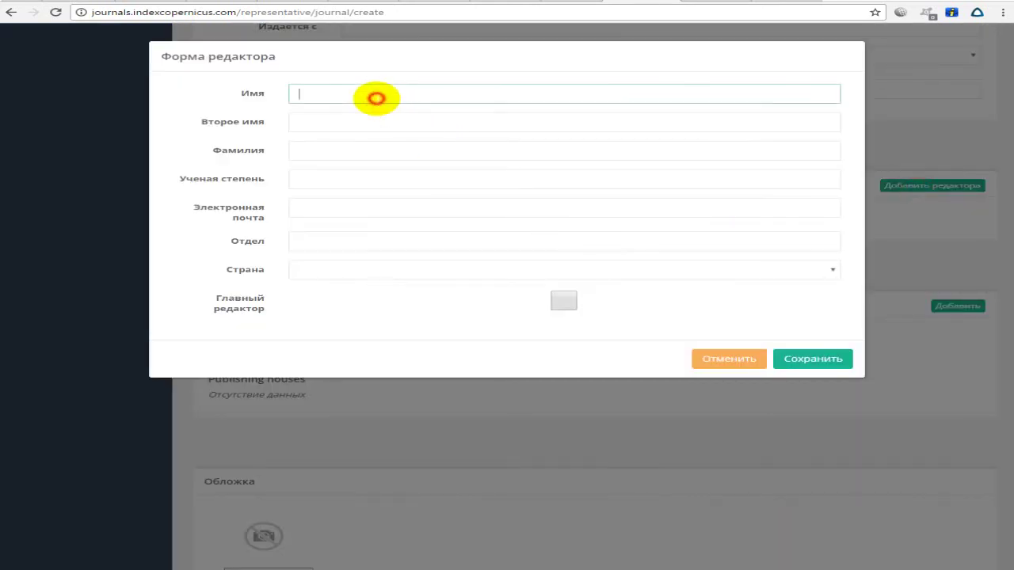
pyautogui.click(366, 120)
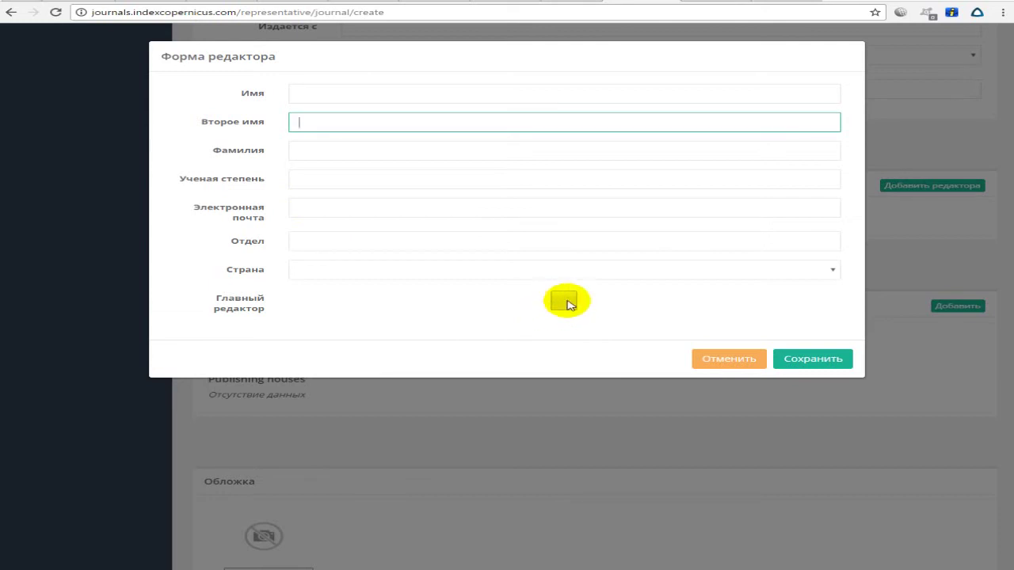
pyautogui.click(735, 360)
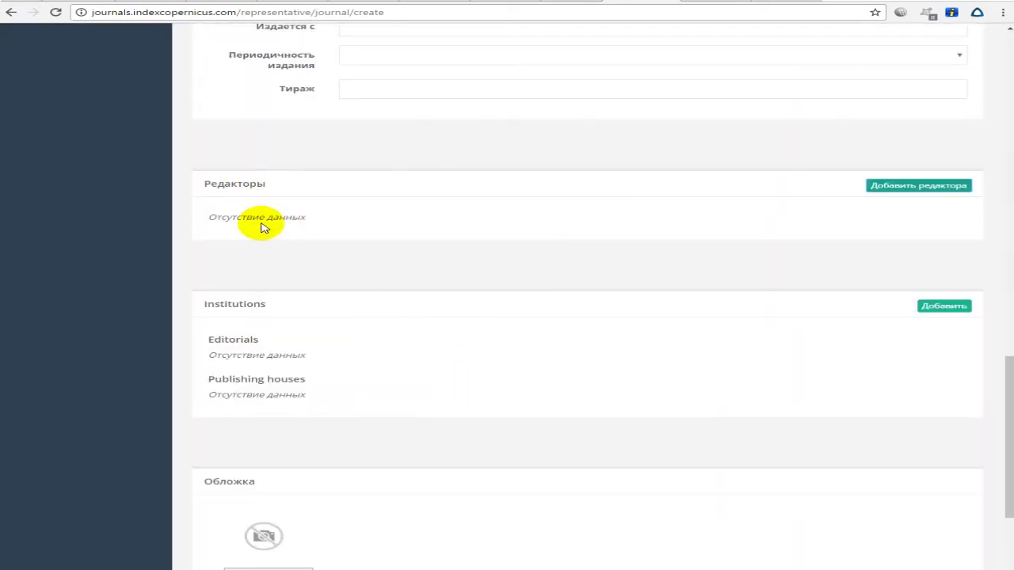
# Step: Open a blank organization form for the Institutions section, check its organization type and contact fields, and cancel it
pyautogui.moveTo(227, 310); pyautogui.dragTo(295, 326)
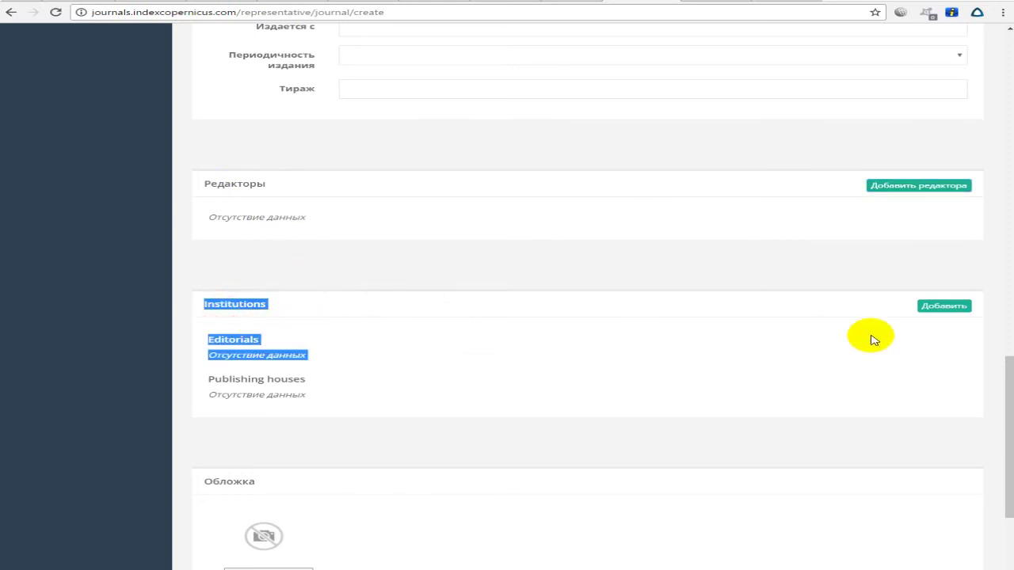
pyautogui.click(935, 307)
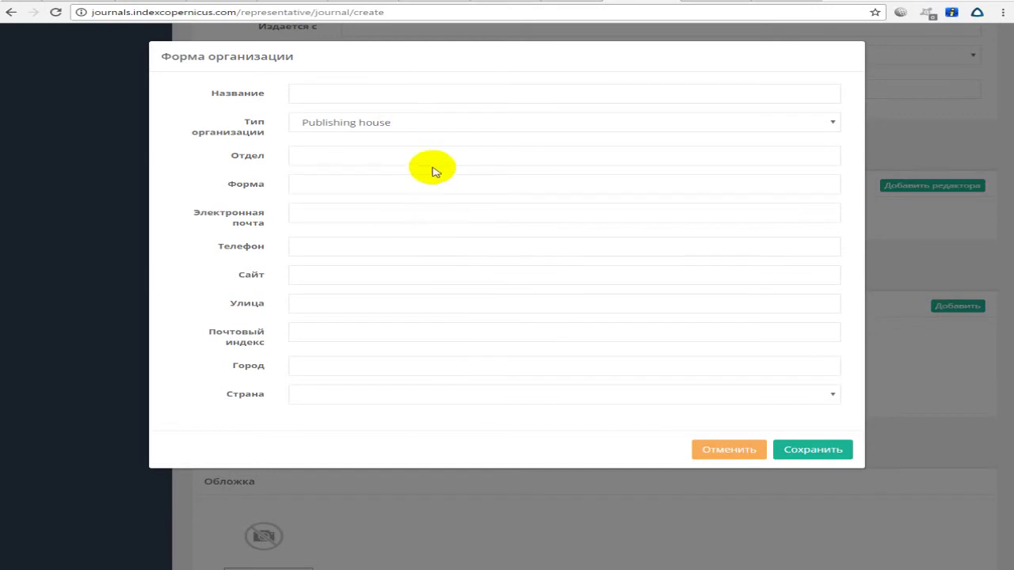
pyautogui.click(432, 121)
pyautogui.click(432, 125)
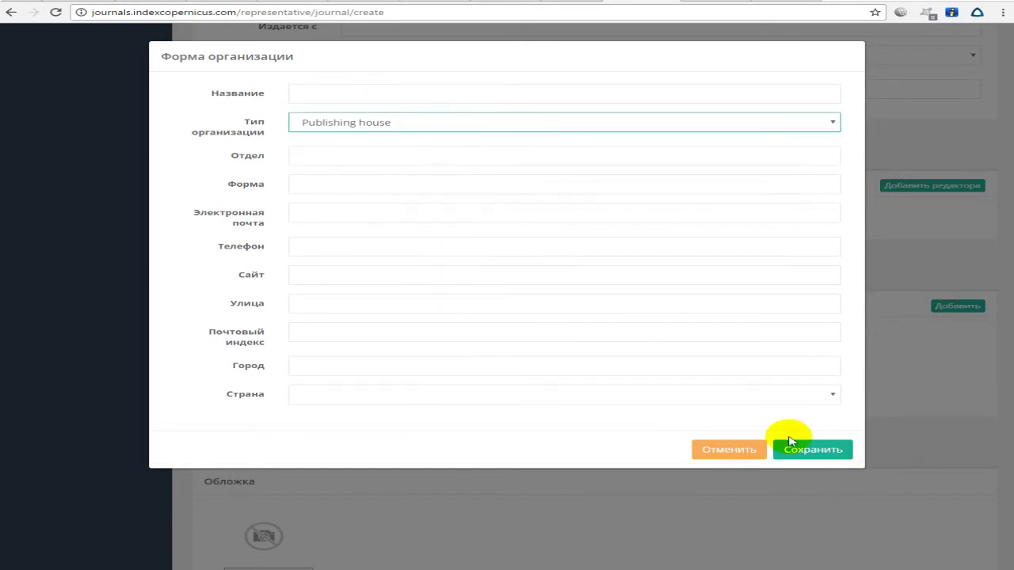
pyautogui.click(739, 449)
pyautogui.click(354, 343)
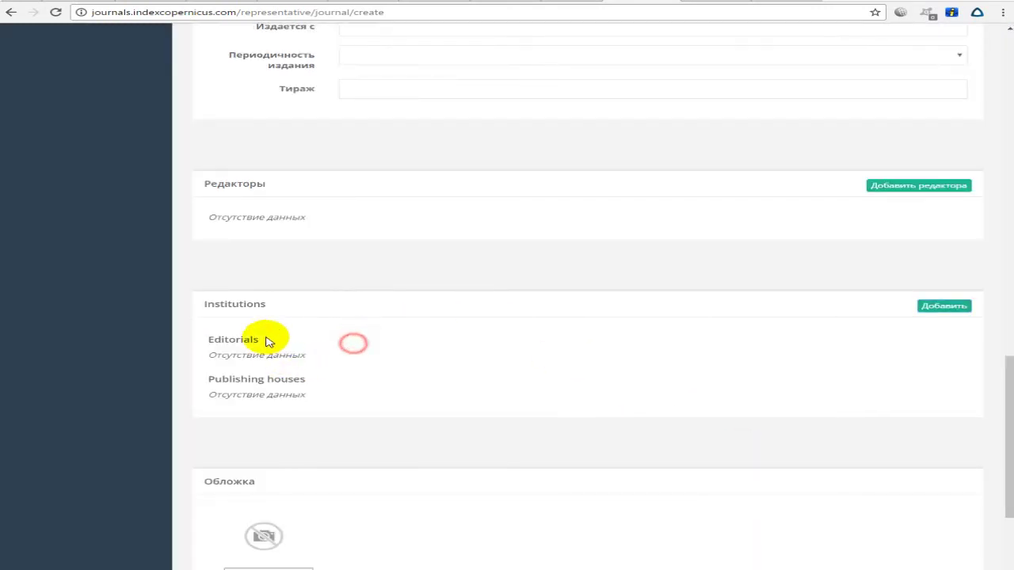
# Step: Check the cover upload section at the end of the form and the version number in the page footer
pyautogui.scroll(-3, 290, 324)
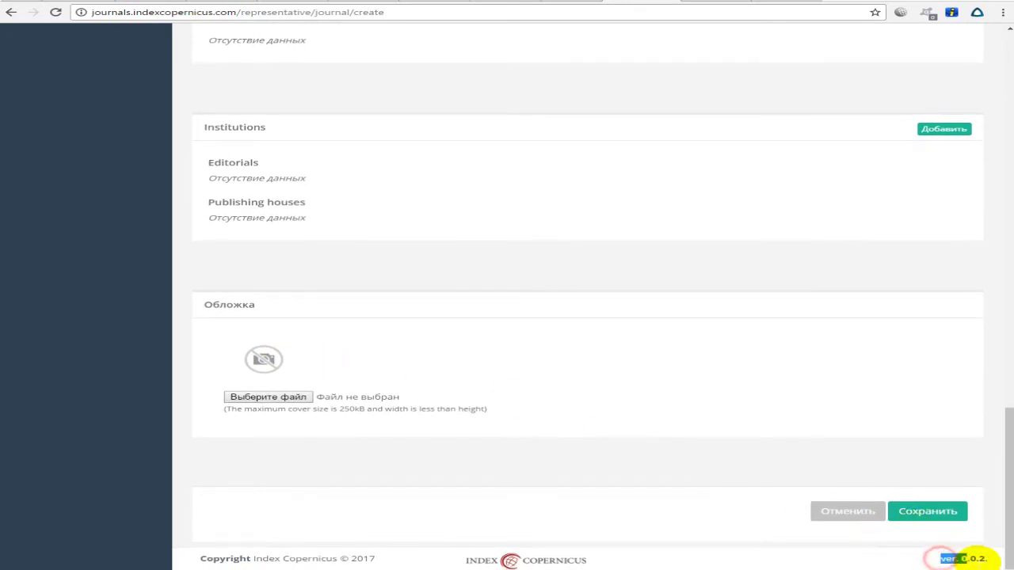
pyautogui.tripleClick(992, 563)
pyautogui.click(961, 558)
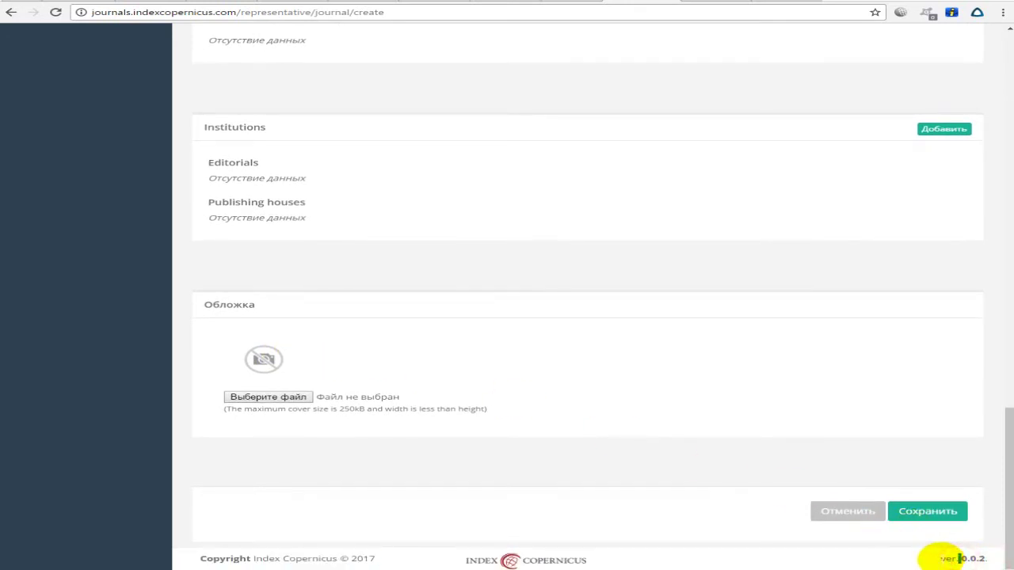
pyautogui.tripleClick(982, 558)
pyautogui.click(927, 559)
pyautogui.tripleClick(946, 558)
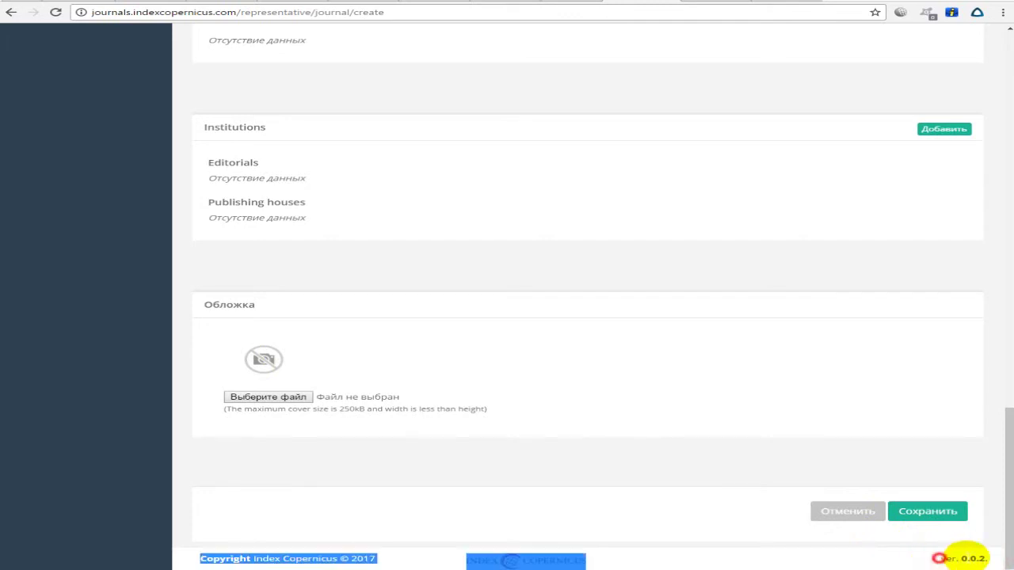
pyautogui.click(993, 561)
pyautogui.tripleClick(946, 558)
pyautogui.click(978, 559)
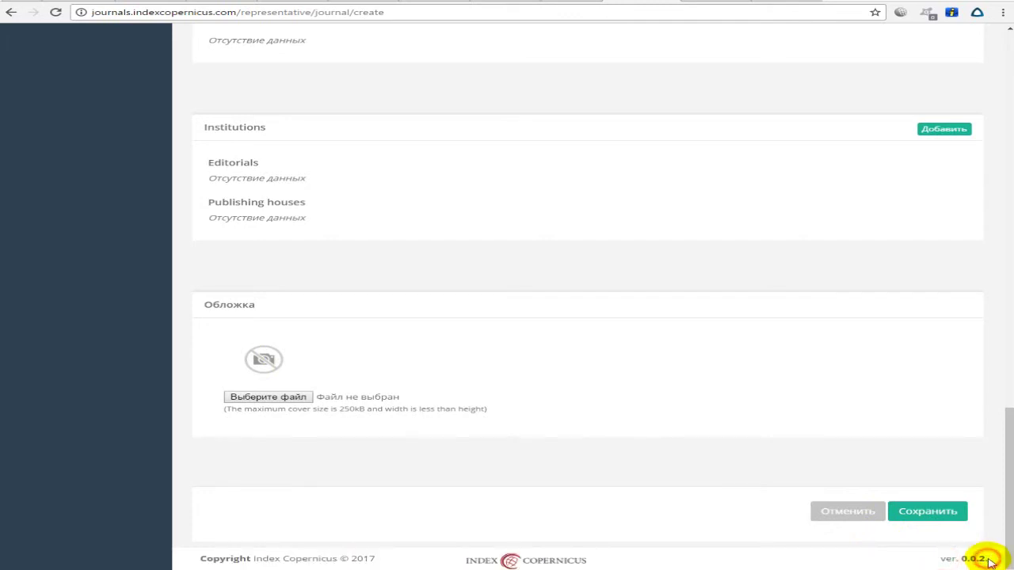
# Step: Highlight the version number in the page footer of the new journal form
pyautogui.tripleClick(963, 558)
pyautogui.click(966, 559)
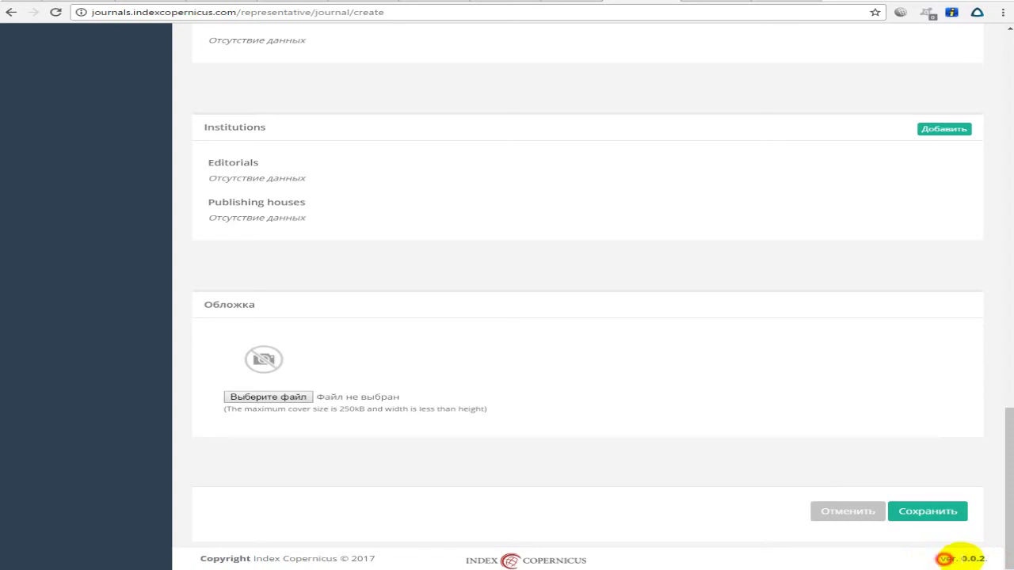
pyautogui.tripleClick(945, 559)
pyautogui.moveTo(986, 558); pyautogui.dragTo(980, 558)
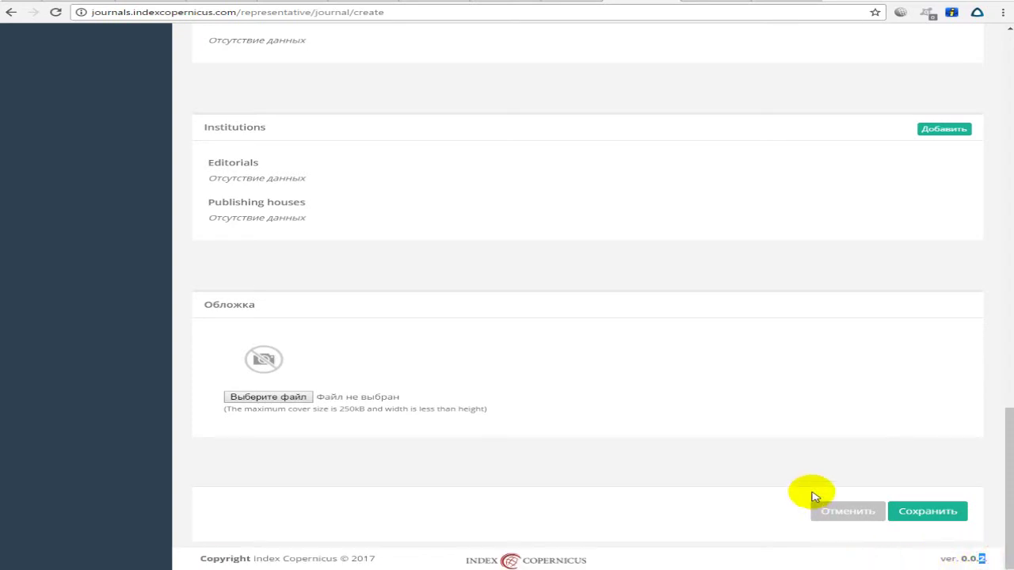
# Step: Leave the new journal form for the issues and contents page and set the interface language to English
pyautogui.scroll(20, 706, 450)
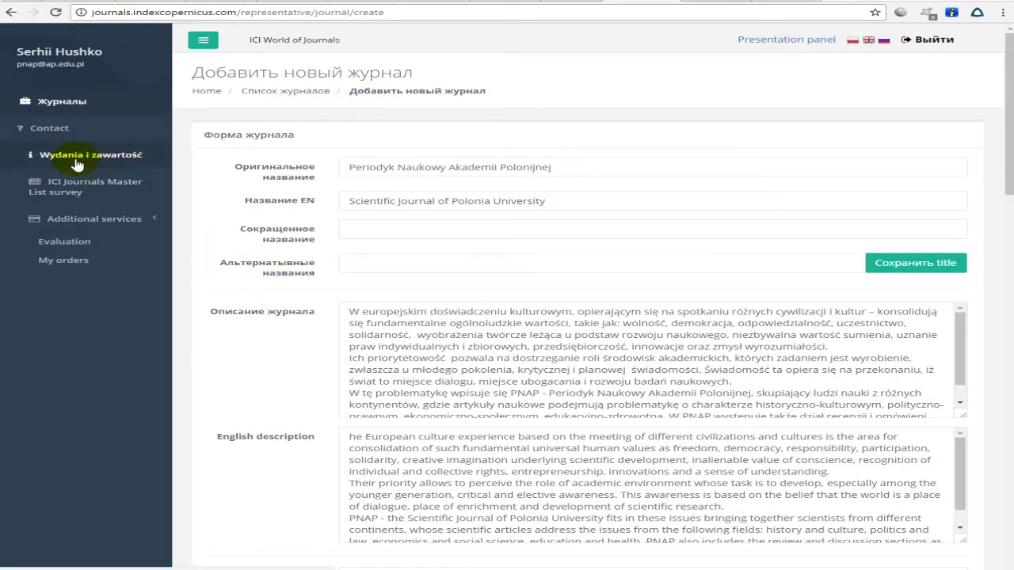
pyautogui.click(77, 164)
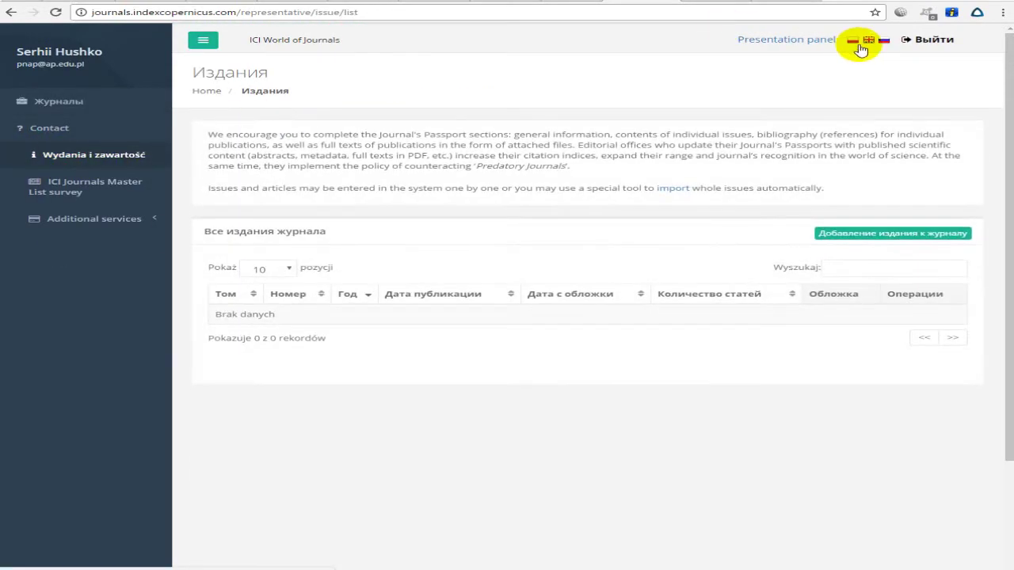
pyautogui.click(870, 40)
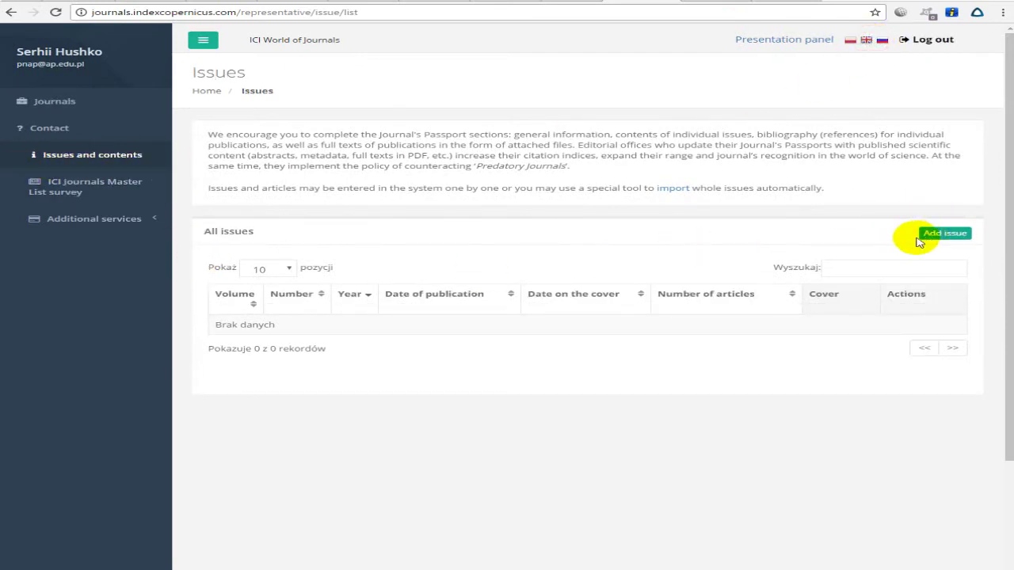
pyautogui.click(880, 39)
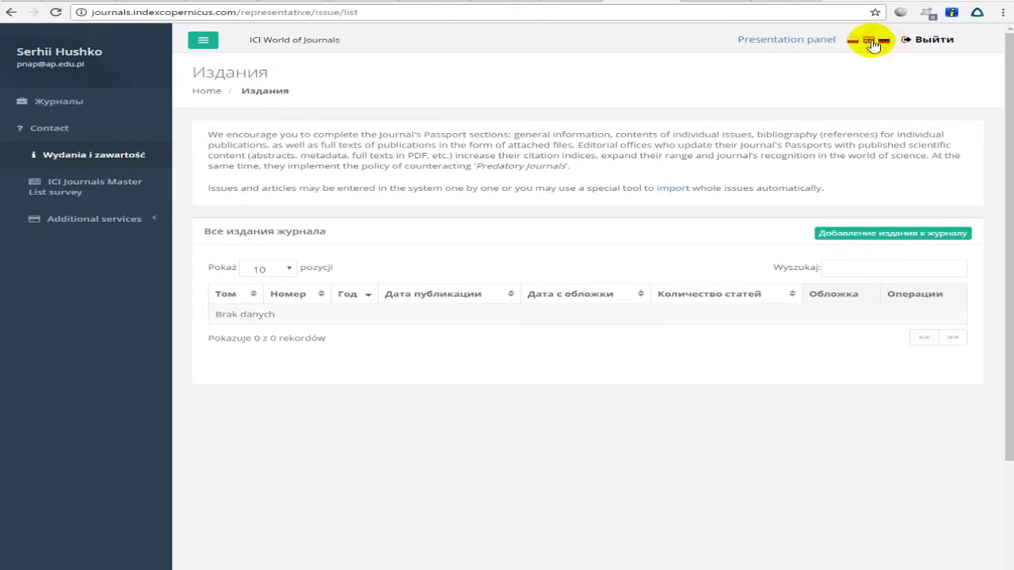
pyautogui.click(870, 42)
# Step: Translate the Issues page into Russian in the browser and read the first sentence of its introduction with the original wording
pyautogui.rightClick(363, 150)
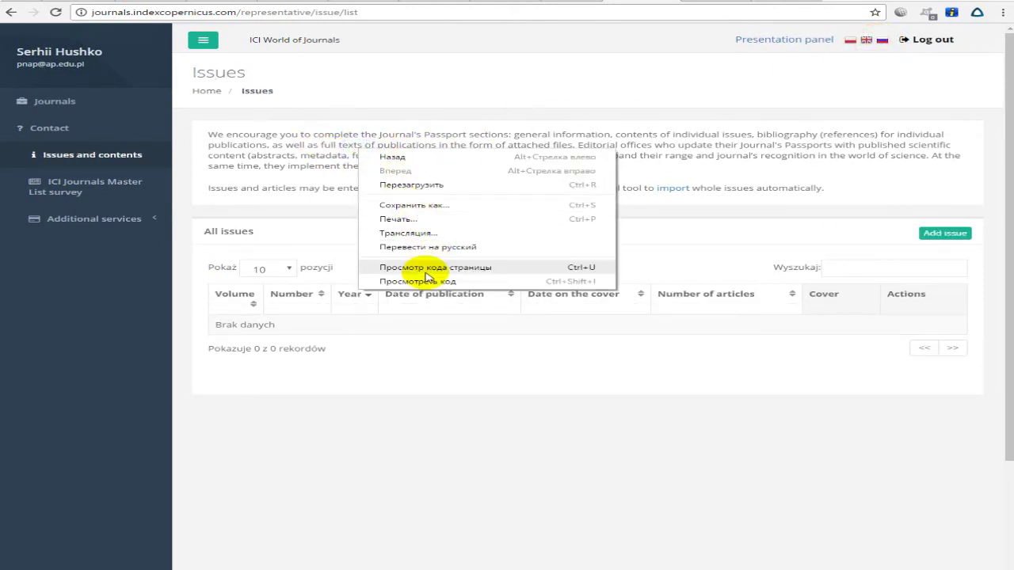
pyautogui.click(410, 246)
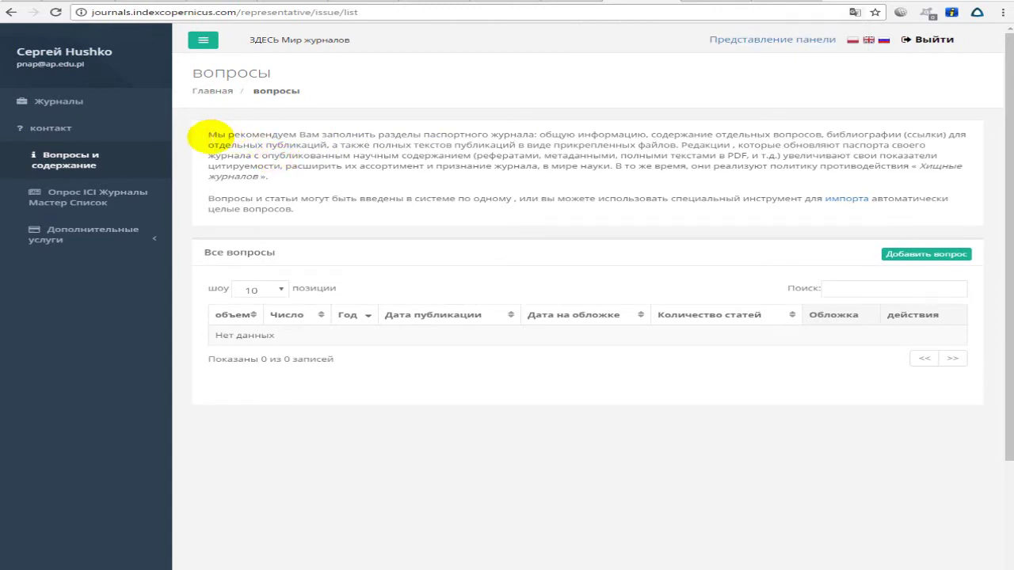
pyautogui.moveTo(210, 136)
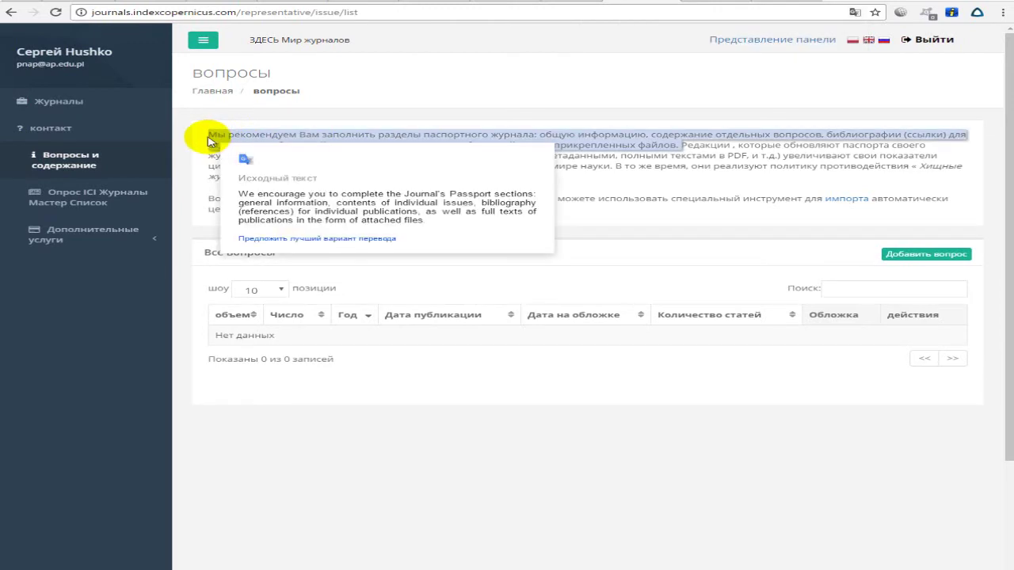
pyautogui.click(682, 184)
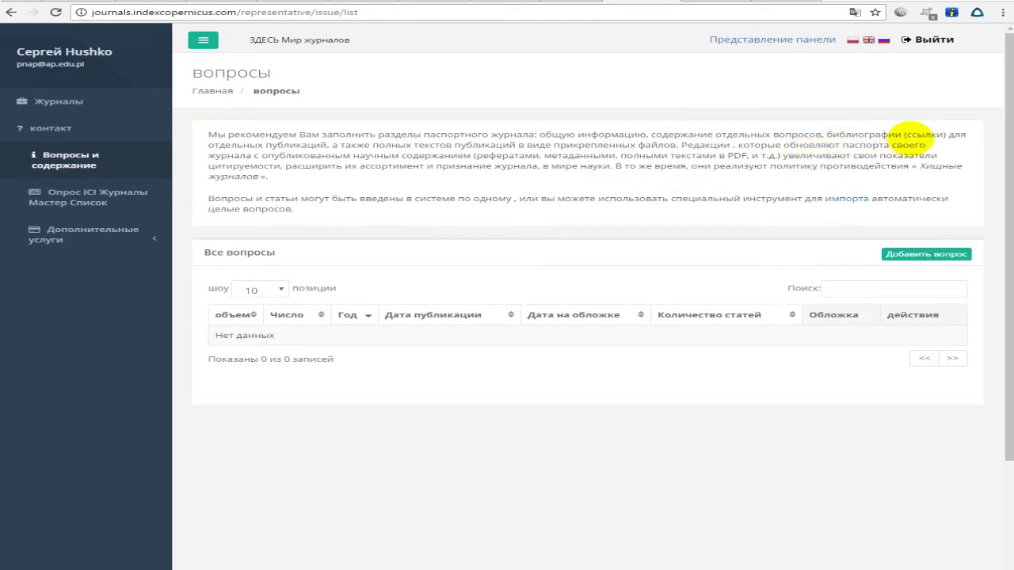
pyautogui.tripleClick(665, 150)
pyautogui.click(411, 192)
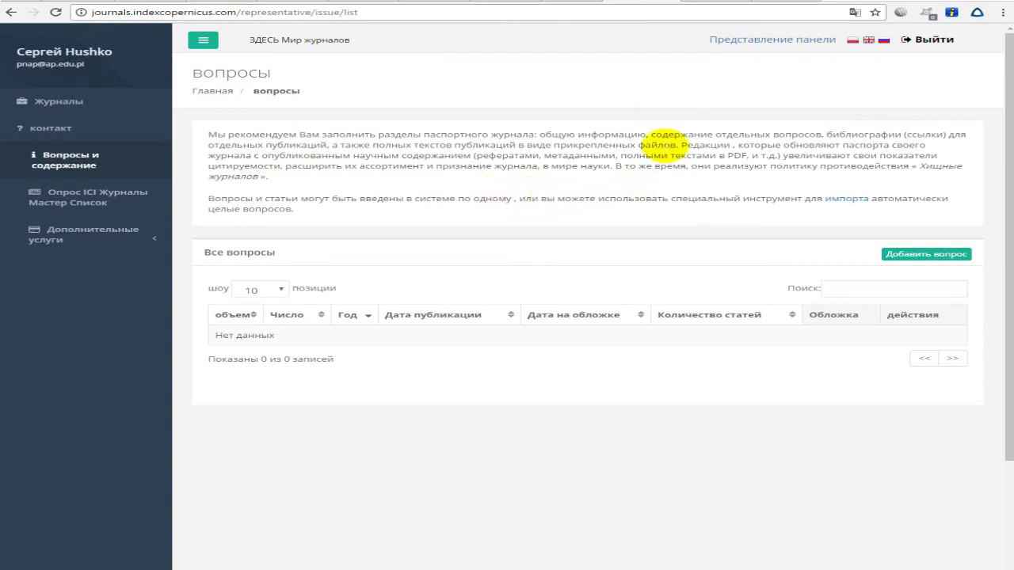
# Step: Read the rest of the translated introduction, covering editorial offices updating journal passports, predatory journals and the automatic issue import
pyautogui.moveTo(681, 146); pyautogui.dragTo(736, 148)
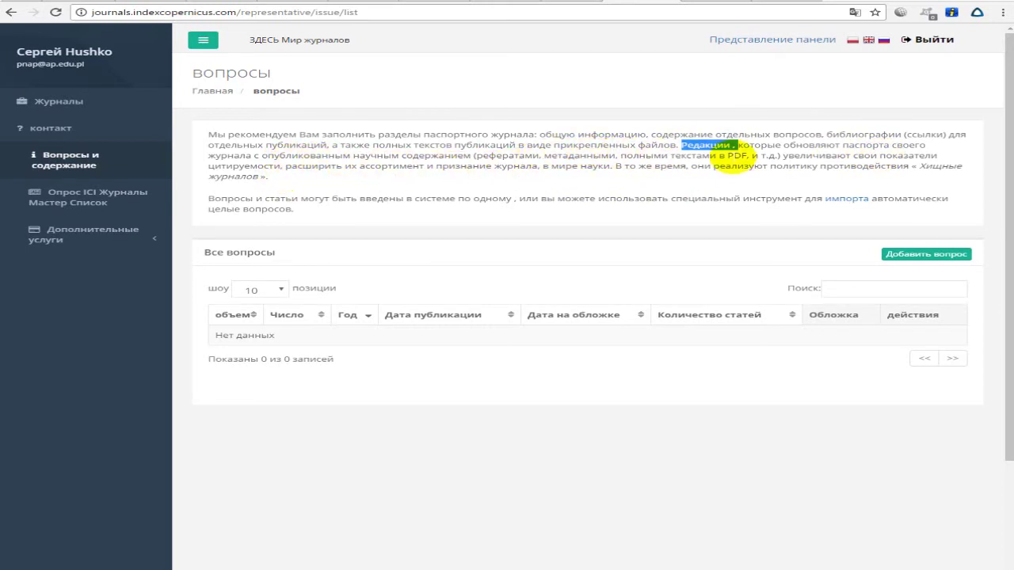
pyautogui.click(770, 142)
pyautogui.moveTo(682, 143); pyautogui.dragTo(891, 146)
pyautogui.click(792, 150)
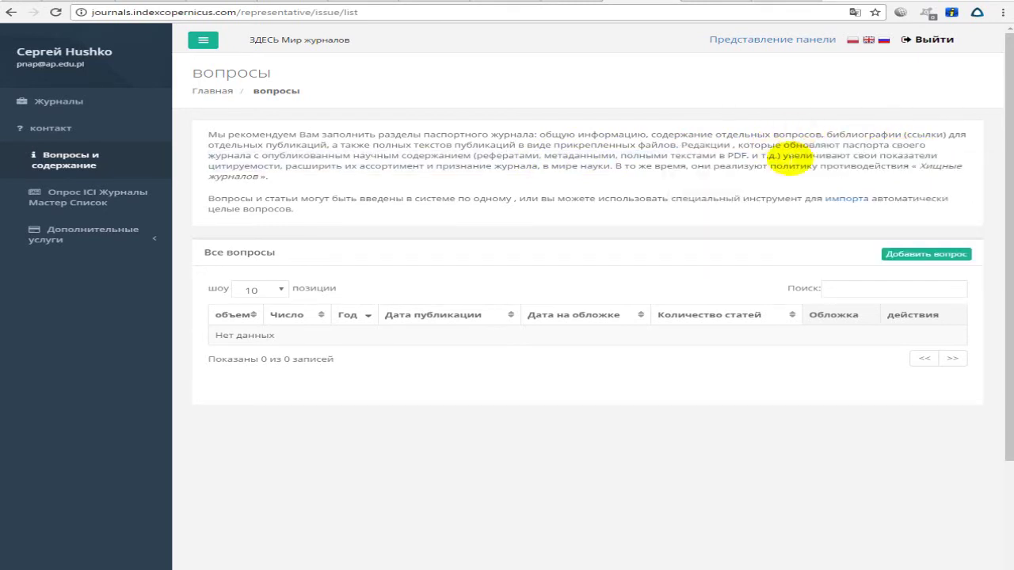
pyautogui.moveTo(786, 156); pyautogui.dragTo(915, 156)
pyautogui.click(420, 153)
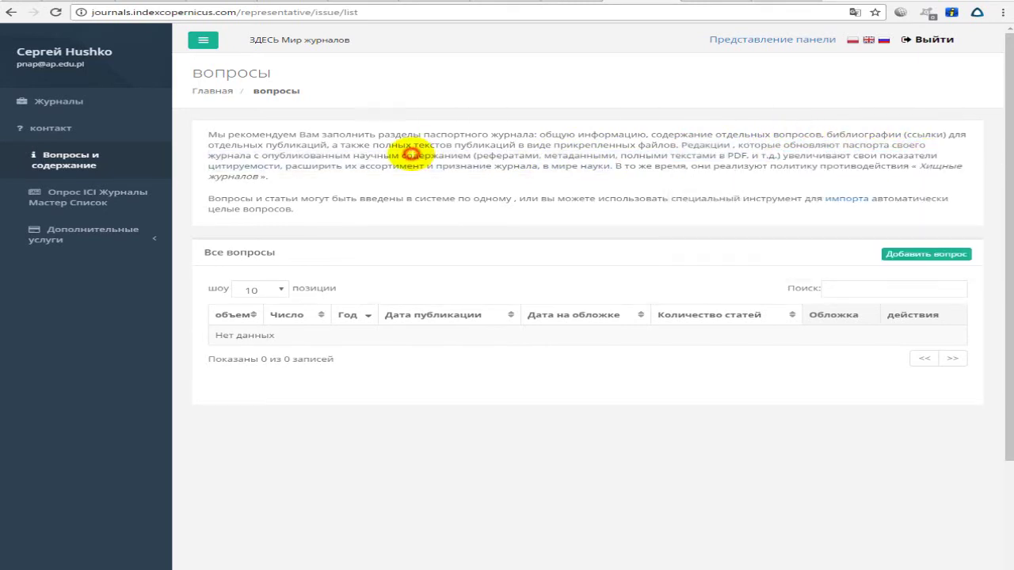
pyautogui.moveTo(265, 163); pyautogui.dragTo(291, 168)
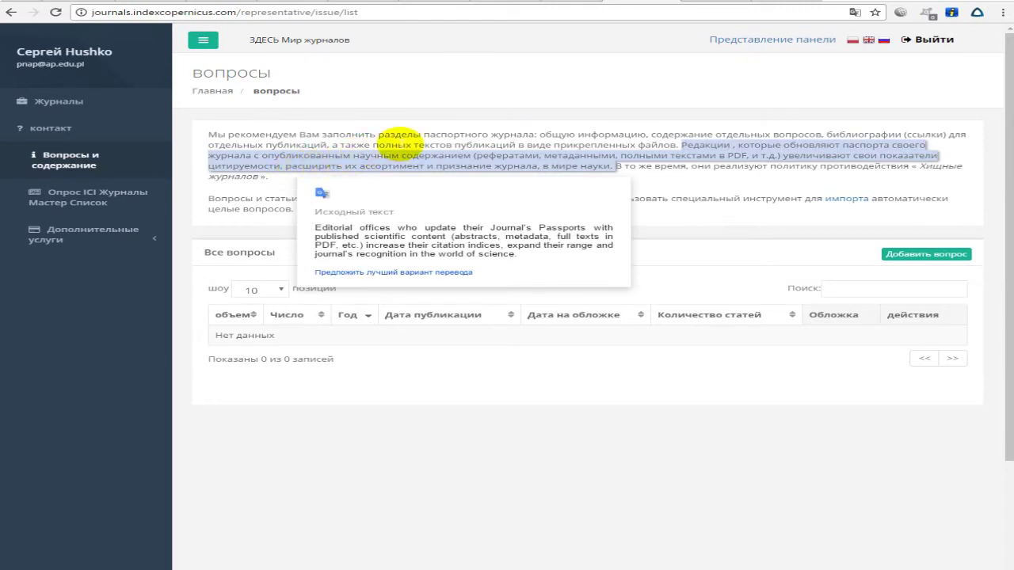
pyautogui.click(362, 192)
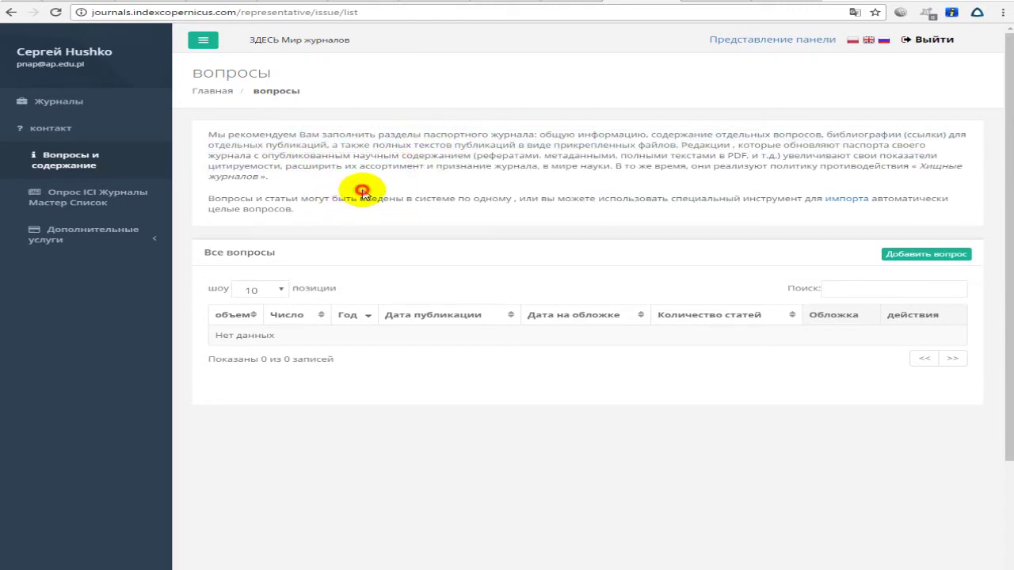
pyautogui.moveTo(600, 166)
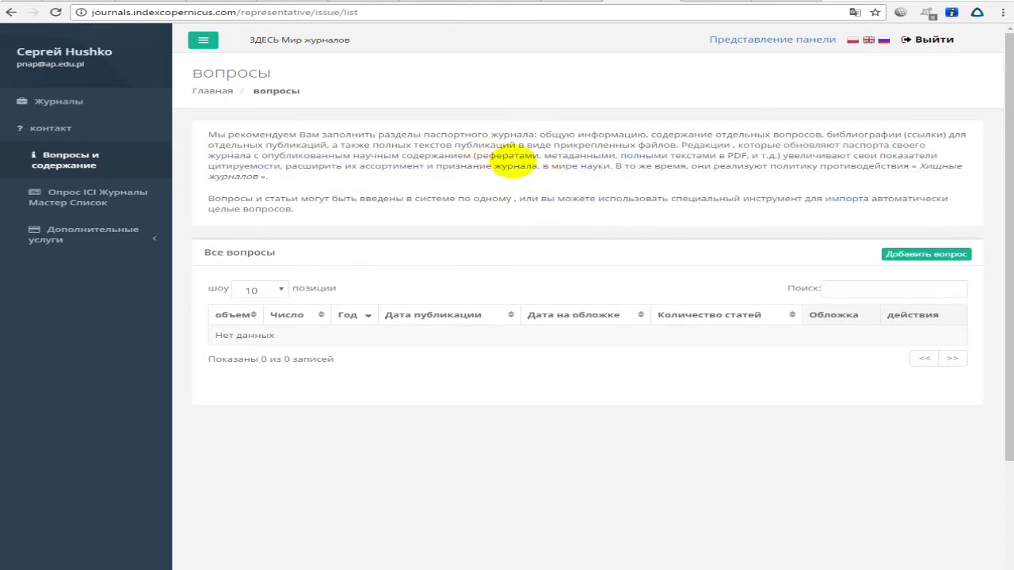
pyautogui.moveTo(843, 205)
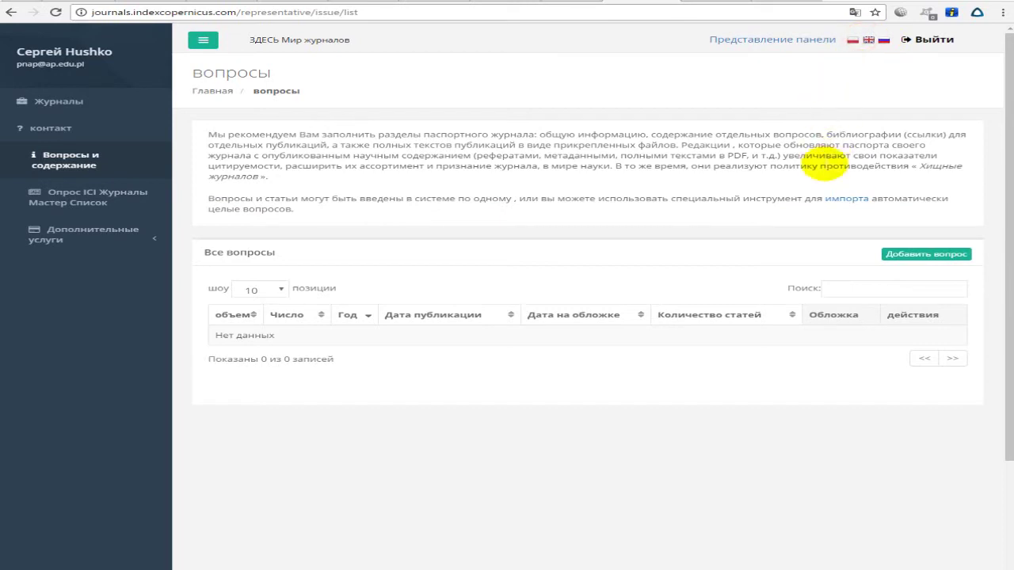
# Step: Reload the Issues page in its original English and open the whole-issue import page to check the xsd download and file upload options
pyautogui.press('F5')
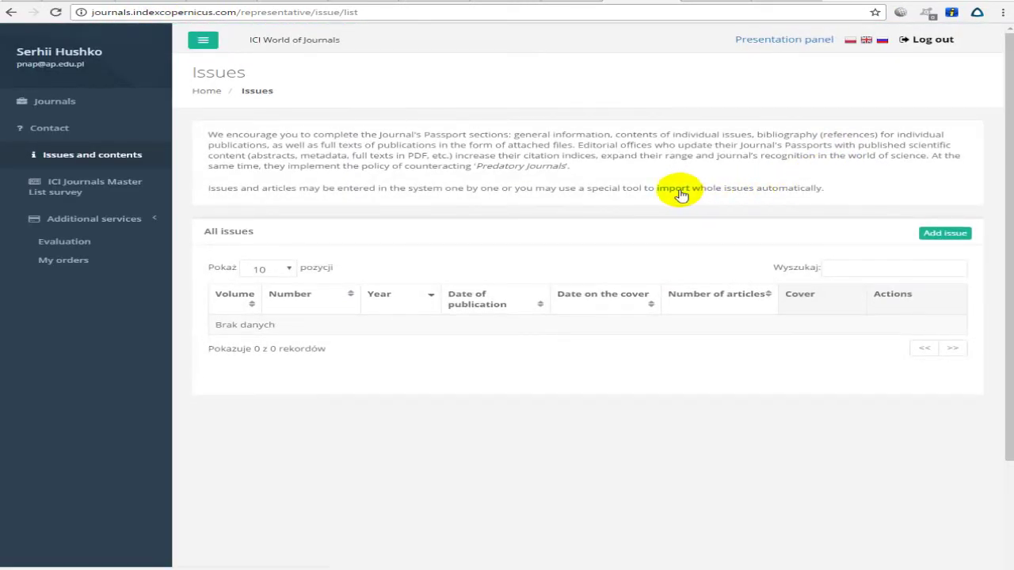
pyautogui.click(674, 189)
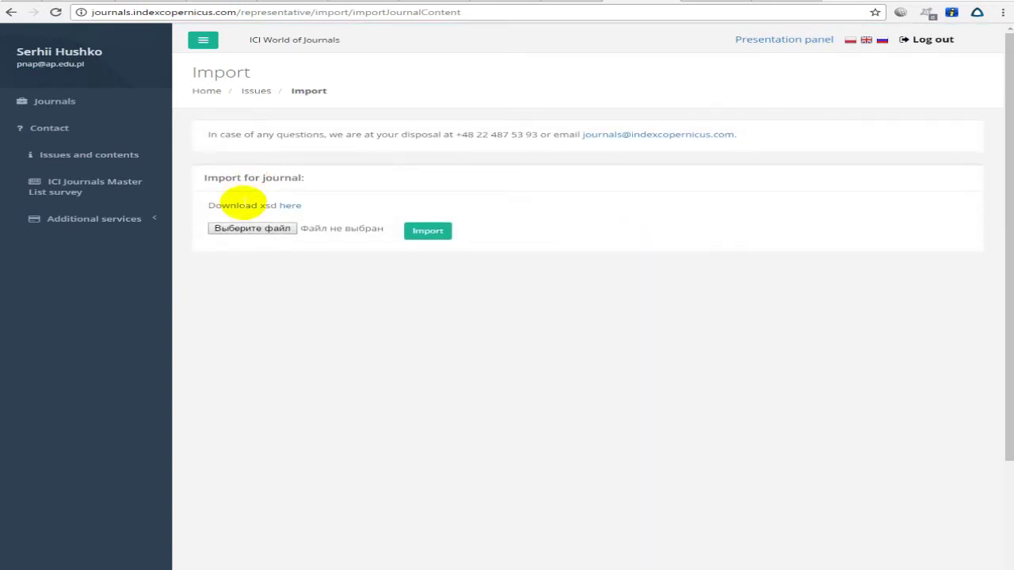
pyautogui.doubleClick(261, 205)
pyautogui.click(393, 190)
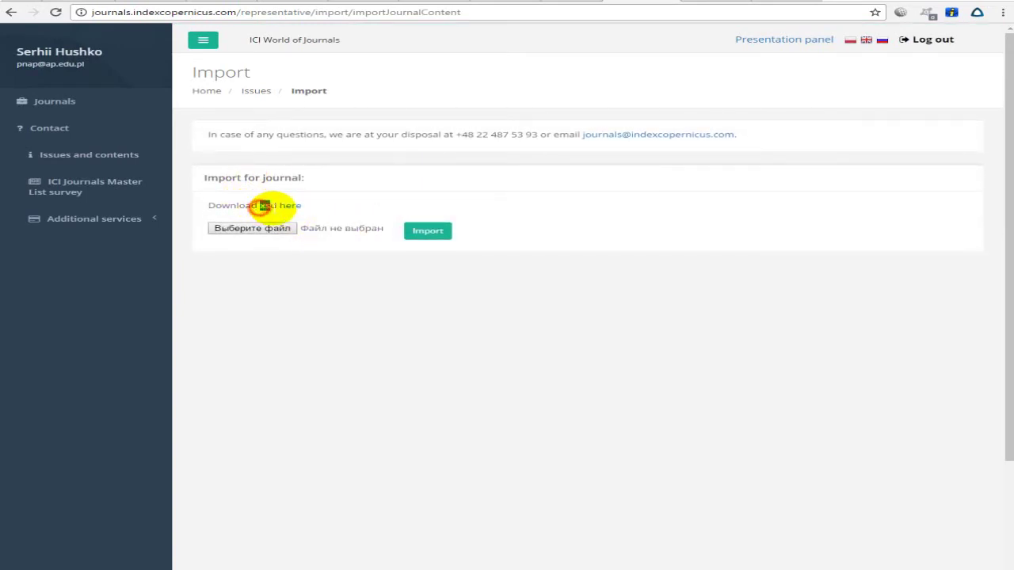
pyautogui.click(339, 210)
# Step: Switch to the PNAP journal website and open its OJS site administration page from the admin account
pyautogui.click(638, 6)
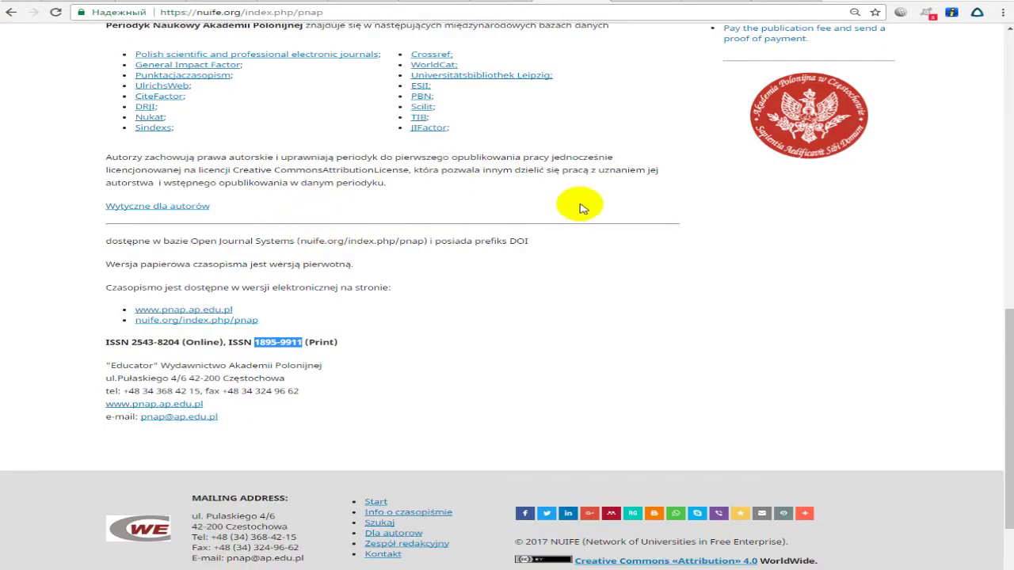
pyautogui.scroll(10, 584, 206)
pyautogui.moveTo(863, 33)
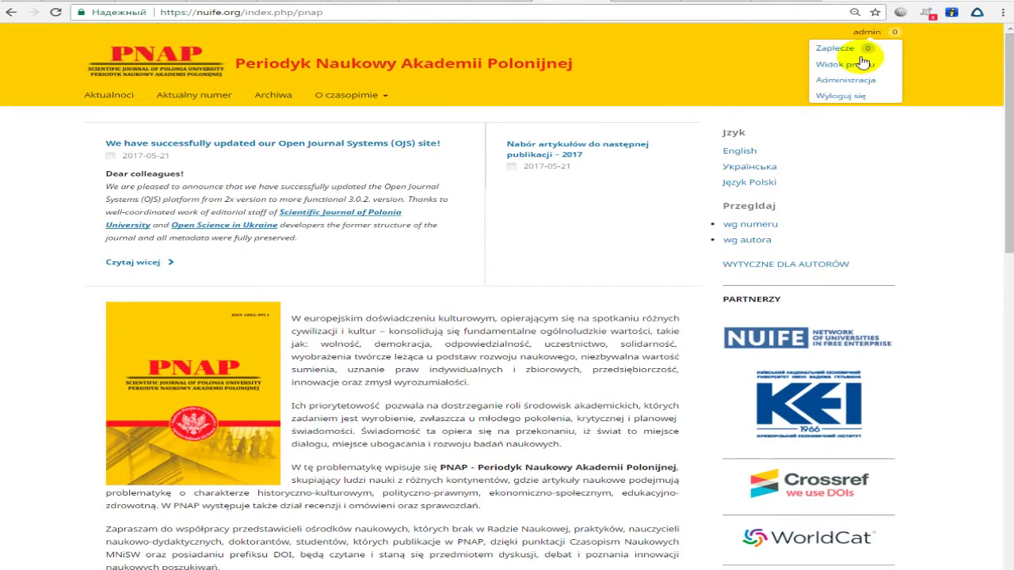
pyautogui.click(838, 91)
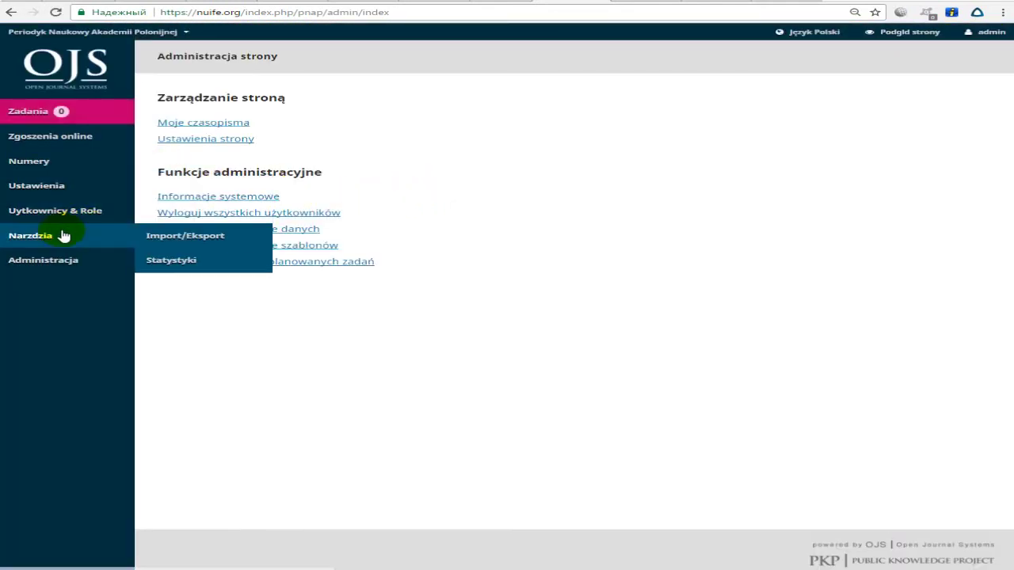
# Step: Try Ukrainian as the OJS administration language, and switch the interface to English instead
pyautogui.moveTo(809, 34)
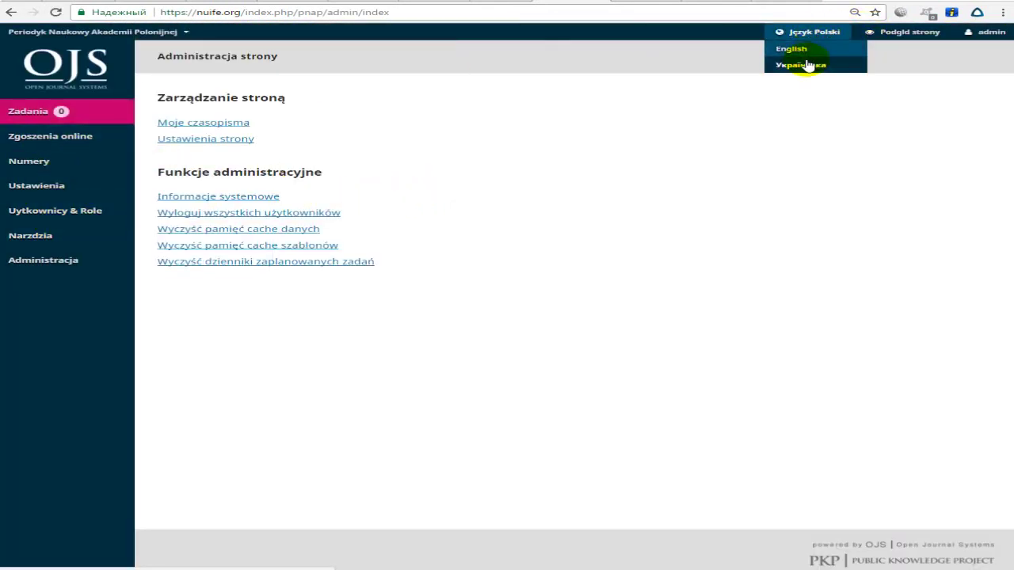
pyautogui.click(801, 64)
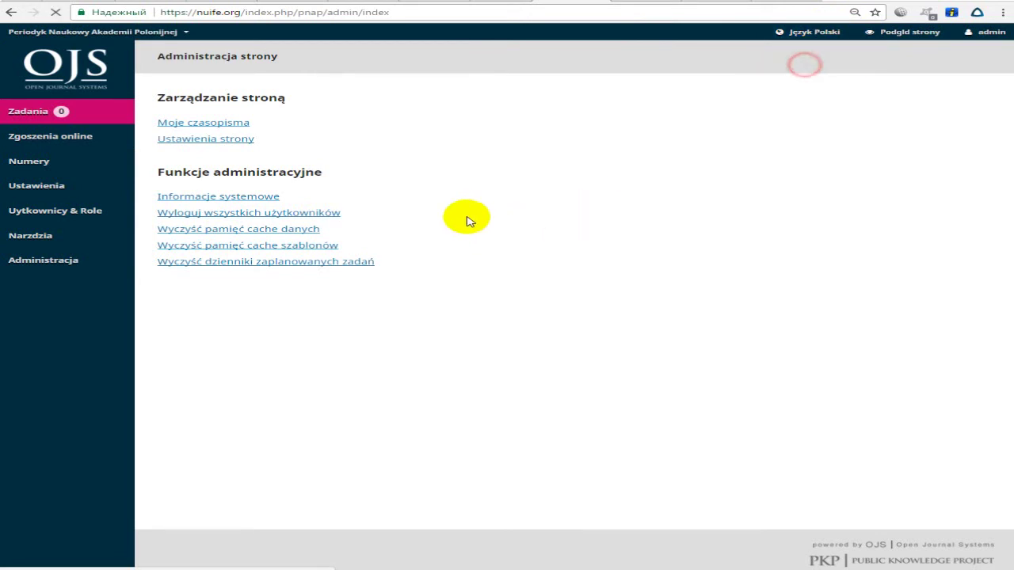
pyautogui.moveTo(504, 252); pyautogui.dragTo(502, 275)
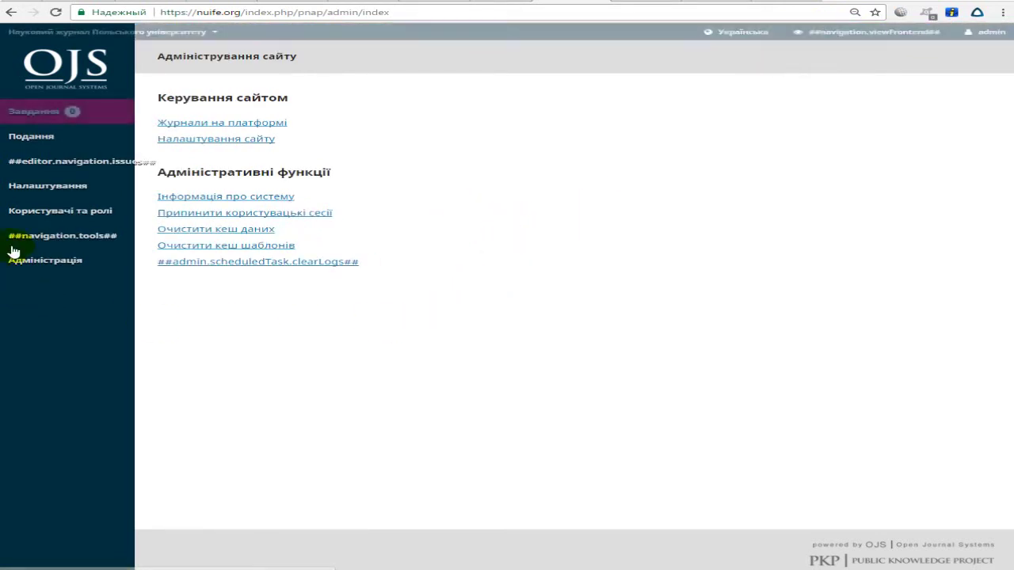
pyautogui.click(736, 31)
pyautogui.click(741, 46)
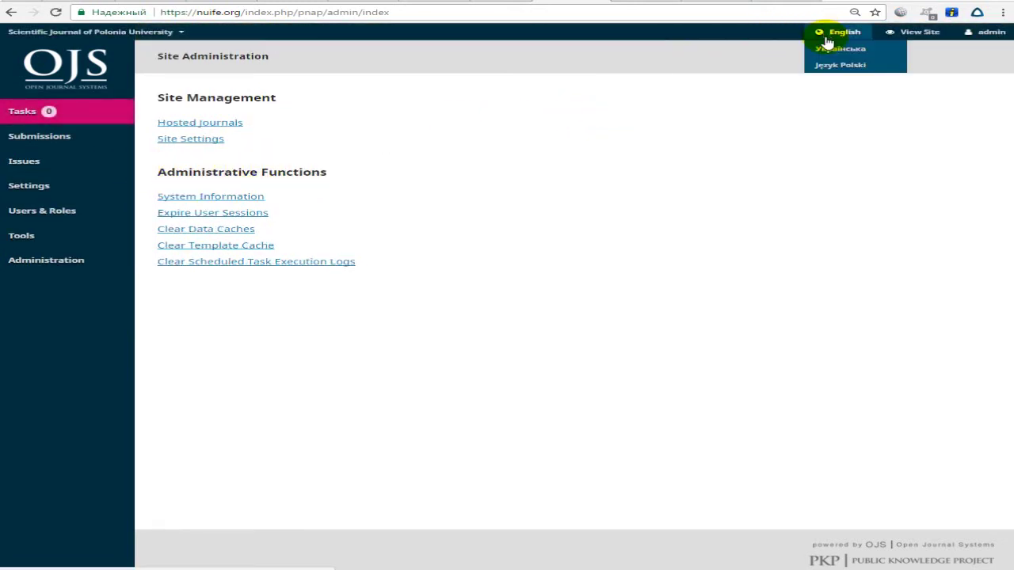
# Step: Open the journal's Import/Export tools in the OJS administration area
pyautogui.moveTo(26, 188)
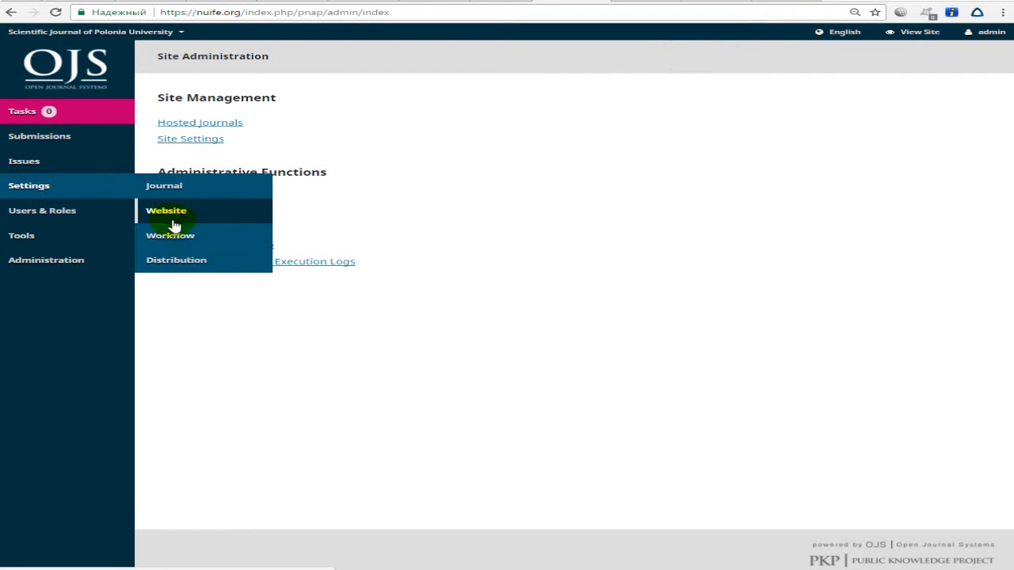
pyautogui.moveTo(50, 163)
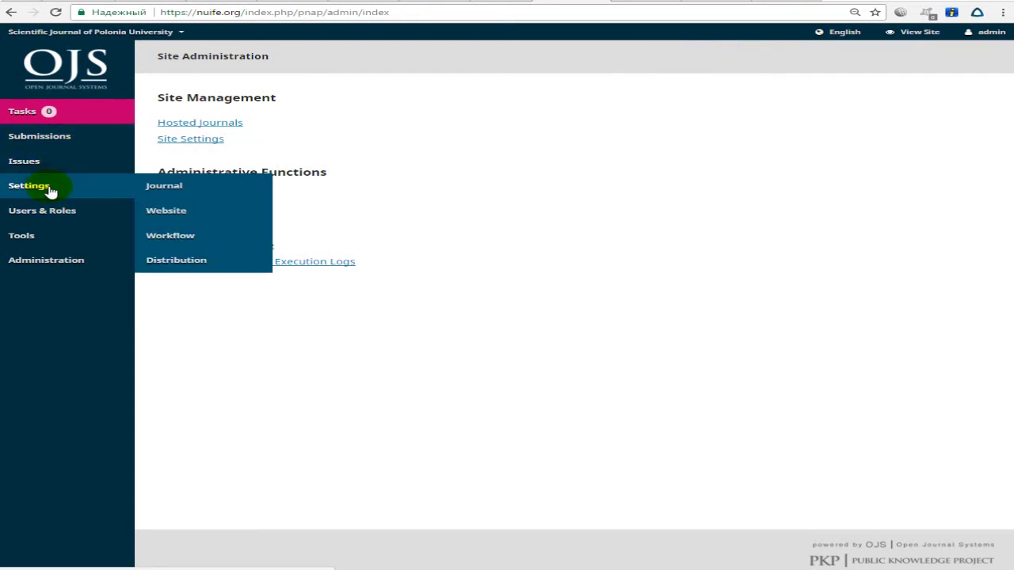
pyautogui.moveTo(41, 235)
pyautogui.click(162, 235)
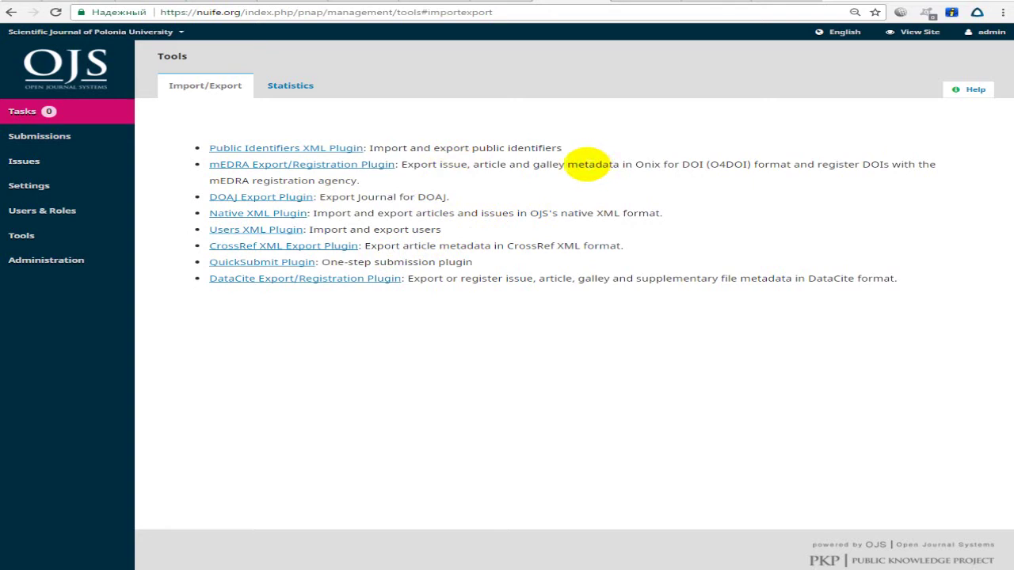
# Step: Look through the descriptions of the available export plugins, including DOAJ and DataCite, and check the Statistics report options
pyautogui.moveTo(446, 148); pyautogui.dragTo(564, 149)
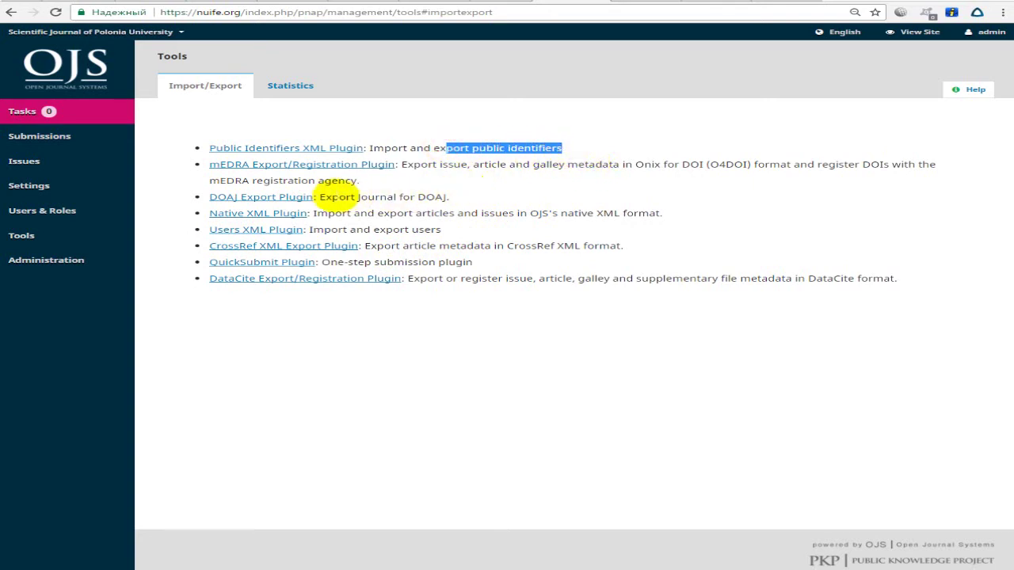
pyautogui.moveTo(319, 196); pyautogui.dragTo(441, 196)
pyautogui.click(436, 199)
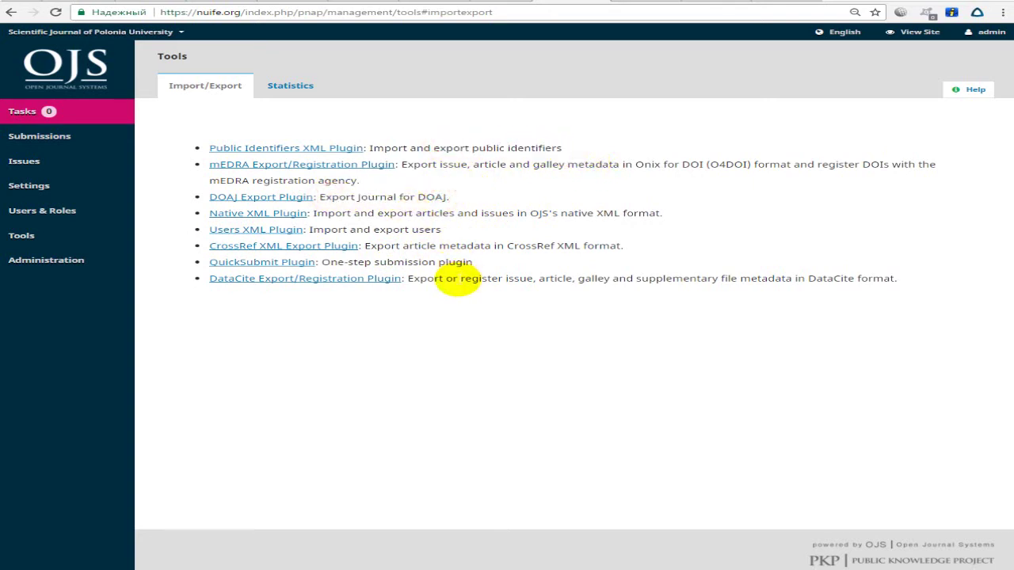
pyautogui.moveTo(461, 278); pyautogui.dragTo(894, 279)
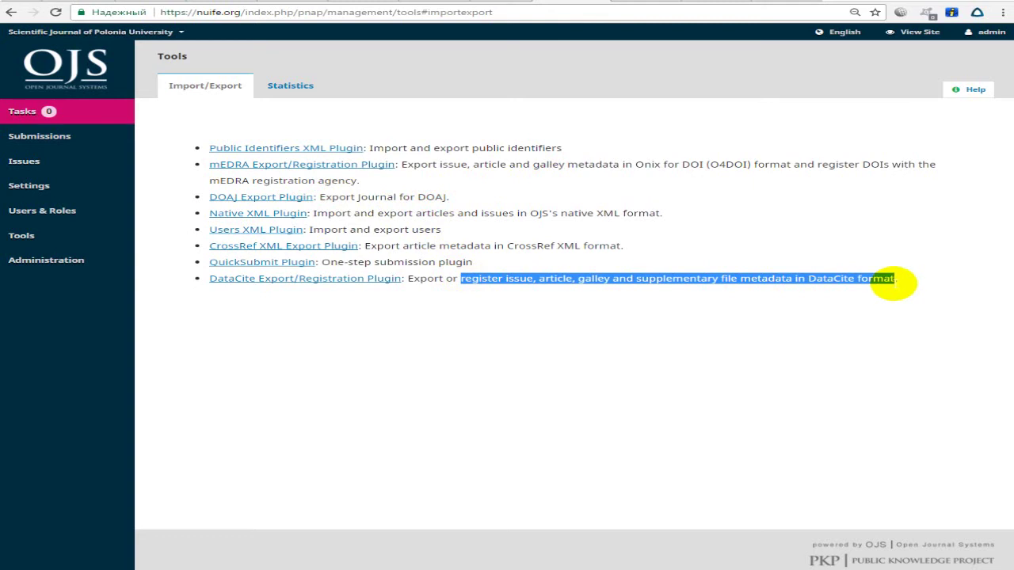
pyautogui.click(270, 91)
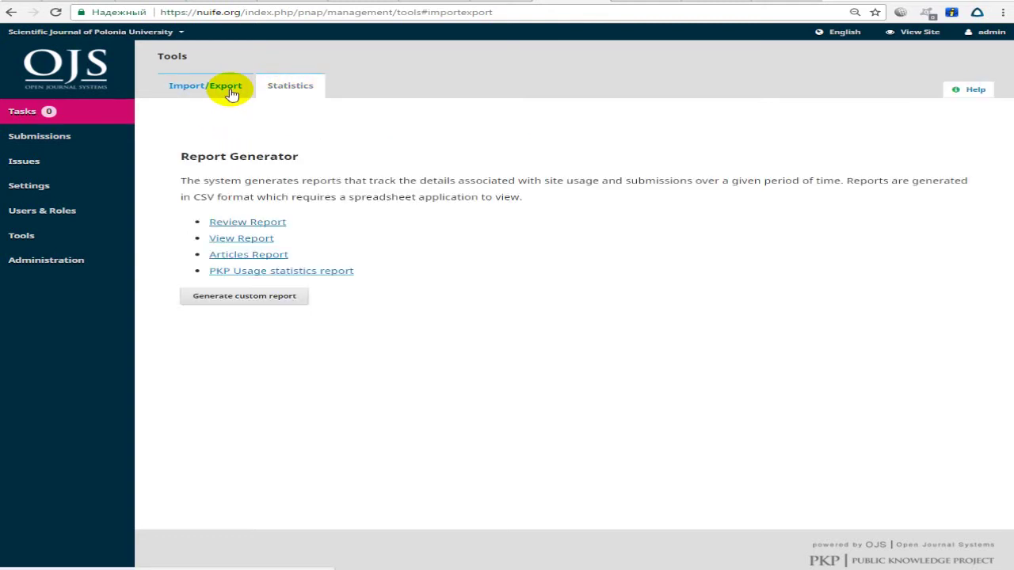
# Step: Recheck the OJS export plugin list, then switch to Index Copernicus and try to add an issue from the Issues page
pyautogui.click(228, 87)
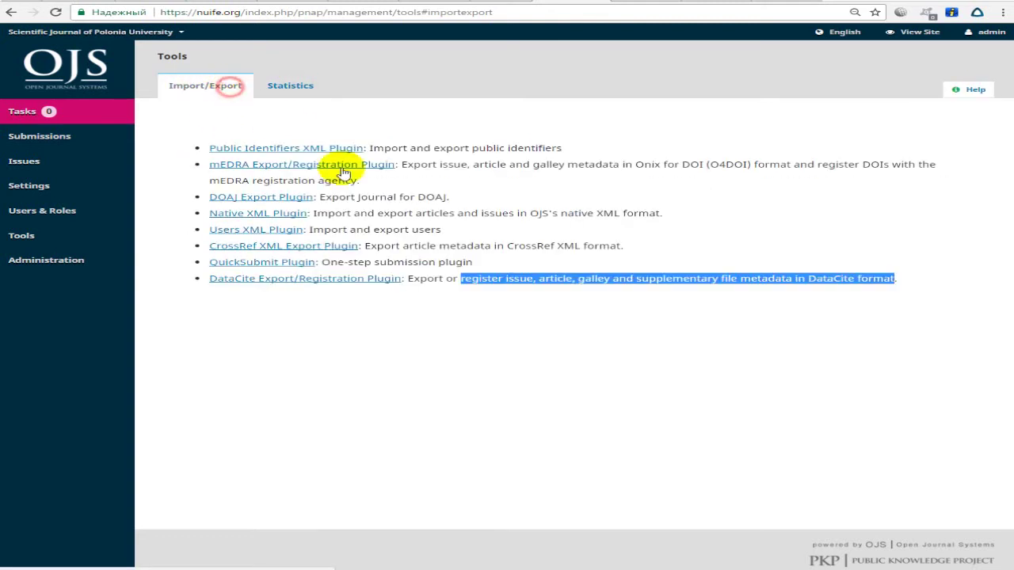
pyautogui.click(465, 227)
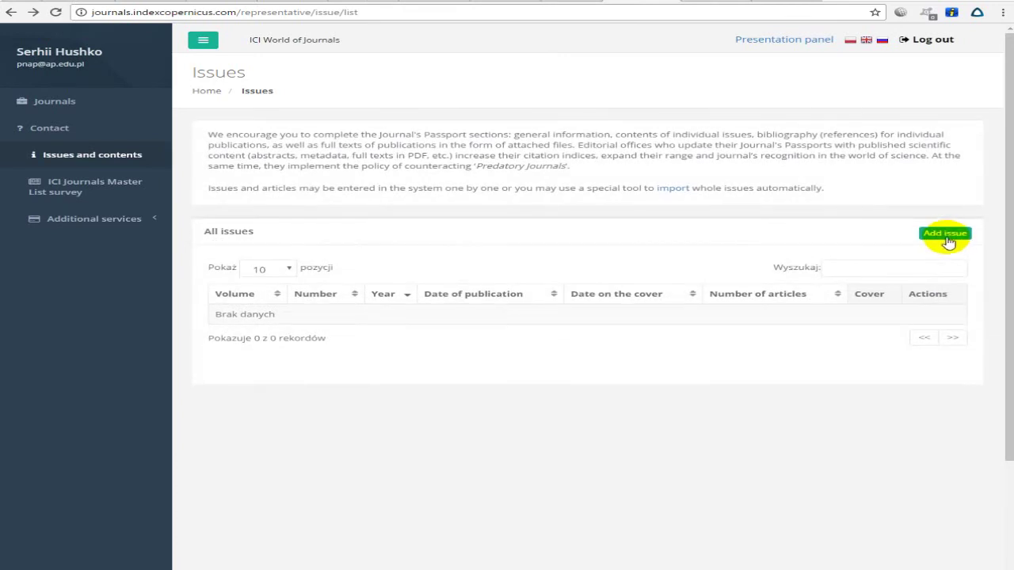
pyautogui.click(945, 234)
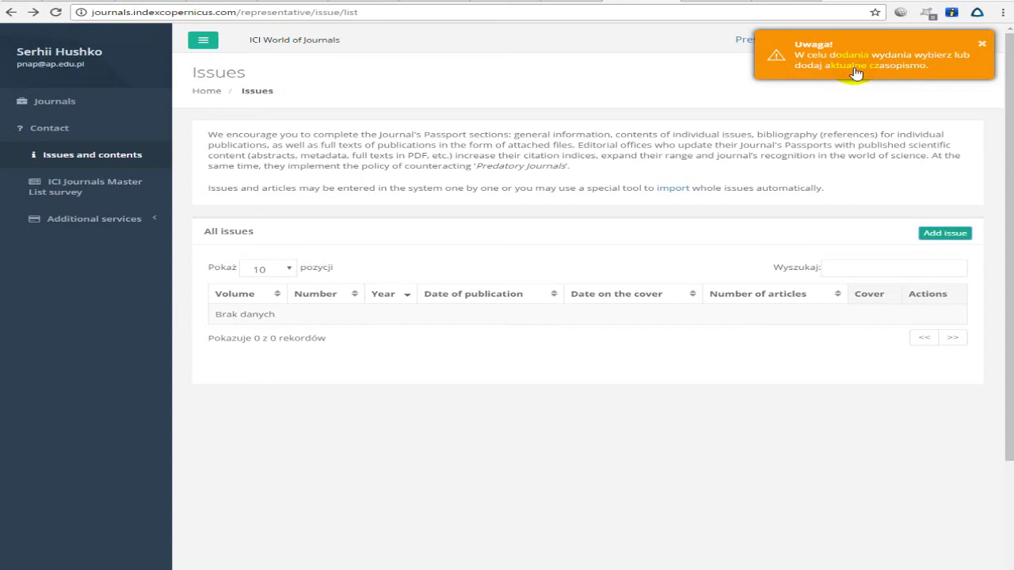
pyautogui.tripleClick(815, 245)
pyautogui.click(459, 335)
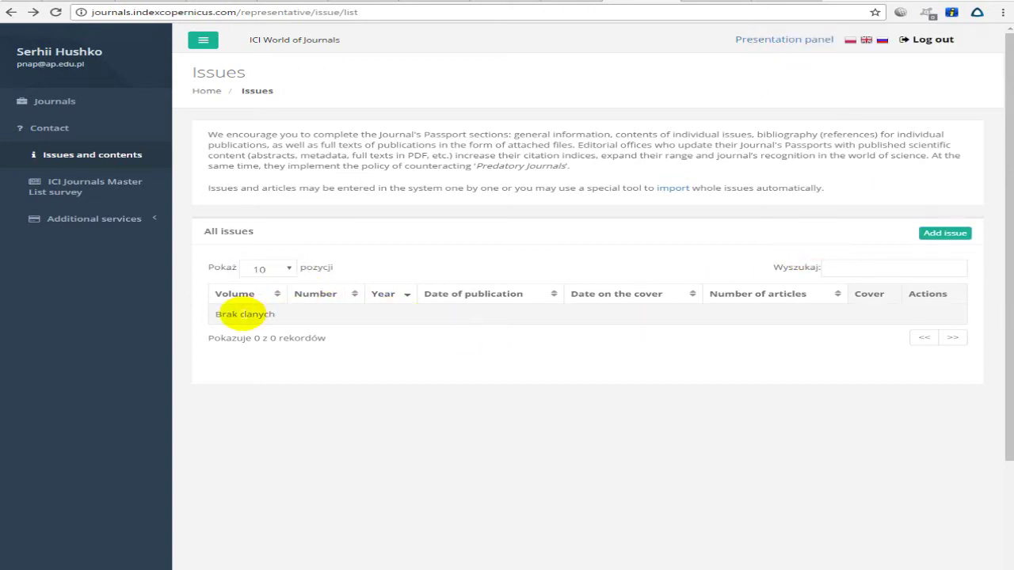
pyautogui.tripleClick(246, 315)
pyautogui.click(255, 321)
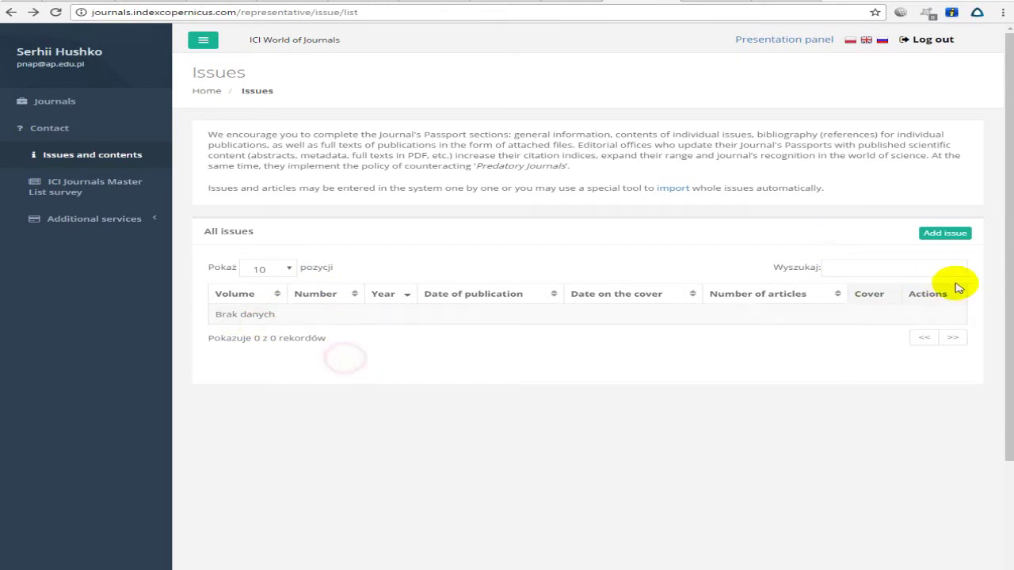
# Step: Retry adding an issue, and try the Polish interface language before switching back to English
pyautogui.click(935, 242)
pyautogui.tripleClick(911, 63)
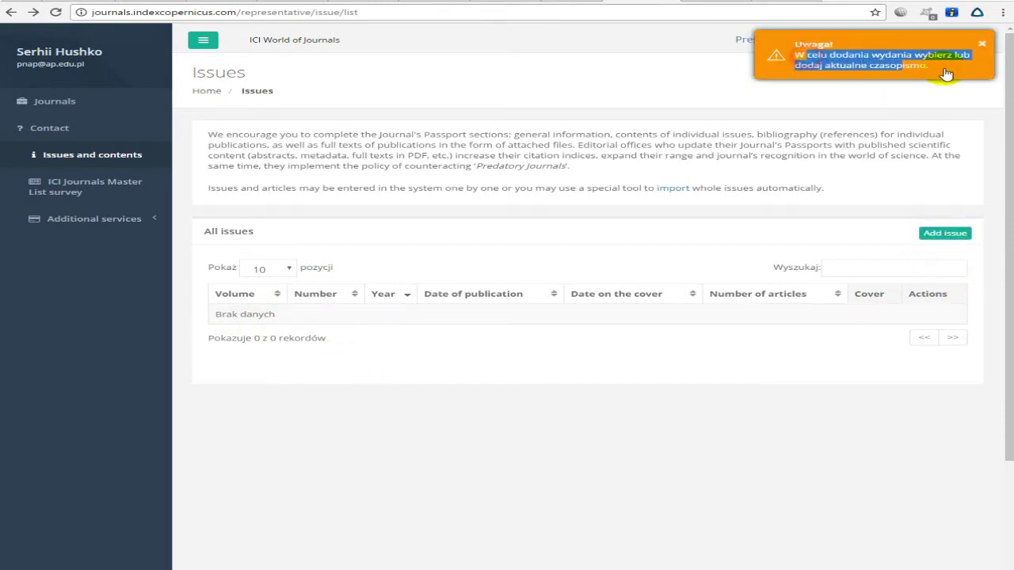
pyautogui.rightClick(902, 67)
pyautogui.click(849, 40)
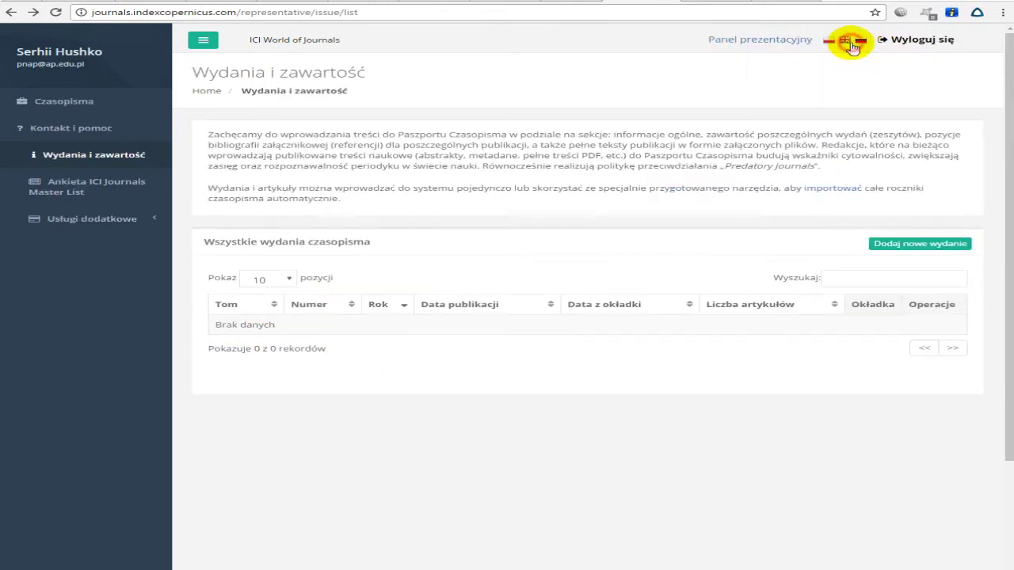
pyautogui.click(846, 40)
# Step: Trigger the add-issue warning, open the page's element code in the developer tools, and turn off mobile device emulation
pyautogui.click(939, 231)
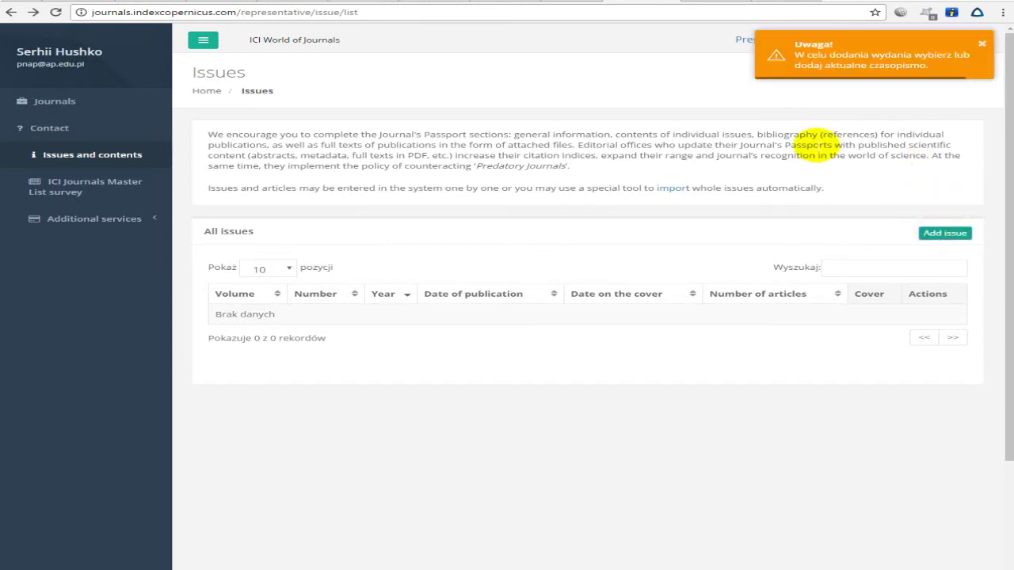
pyautogui.hotkey('ctrl', 'shift', 'i')
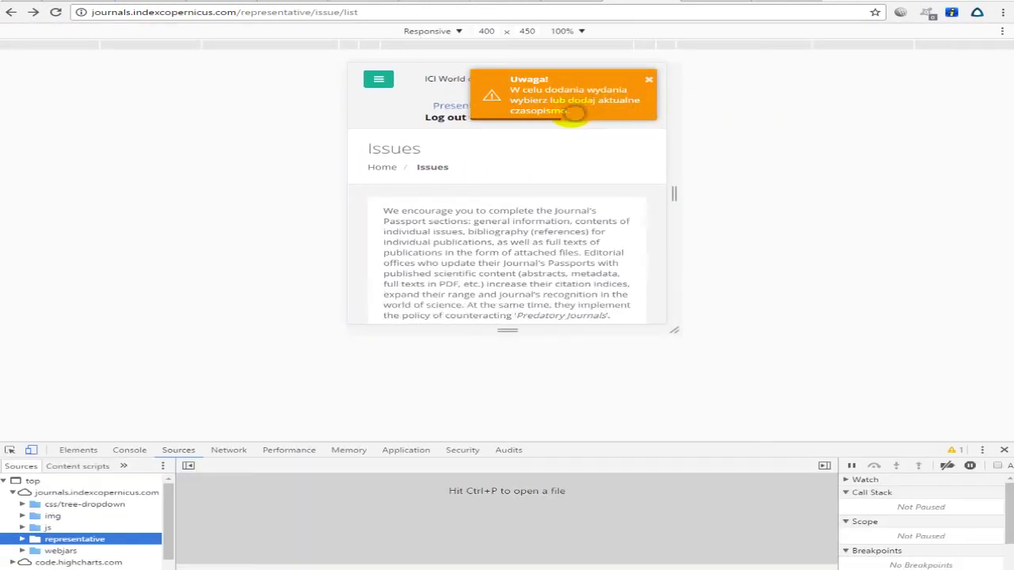
pyautogui.click(512, 101)
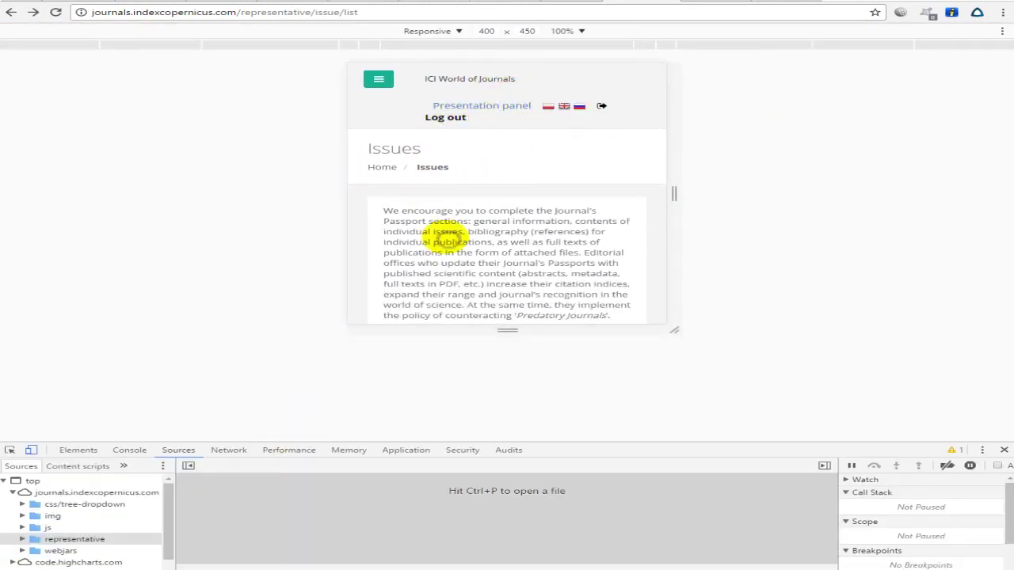
pyautogui.click(77, 450)
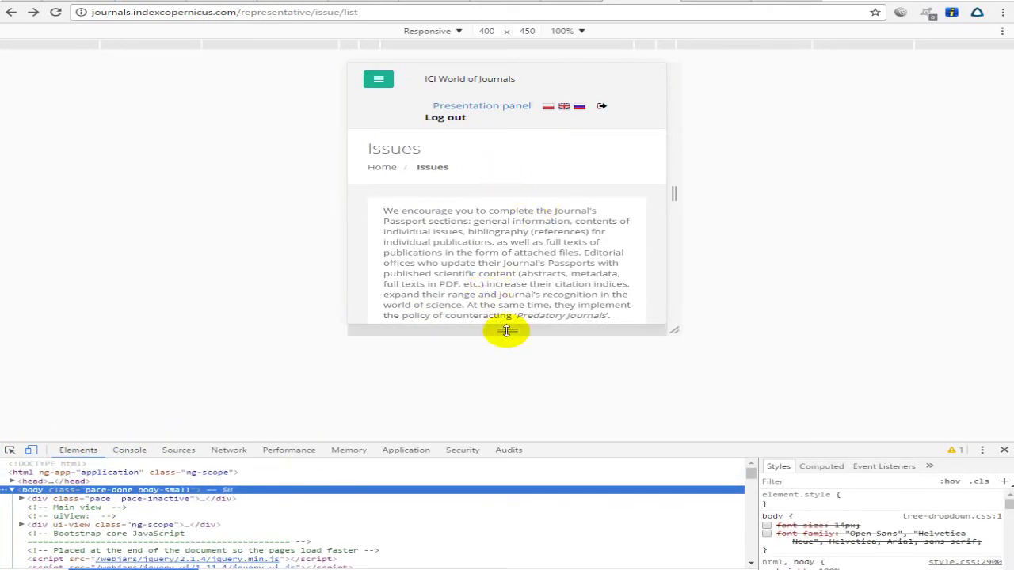
pyautogui.hotkey('ctrl', 'shift', 'm')
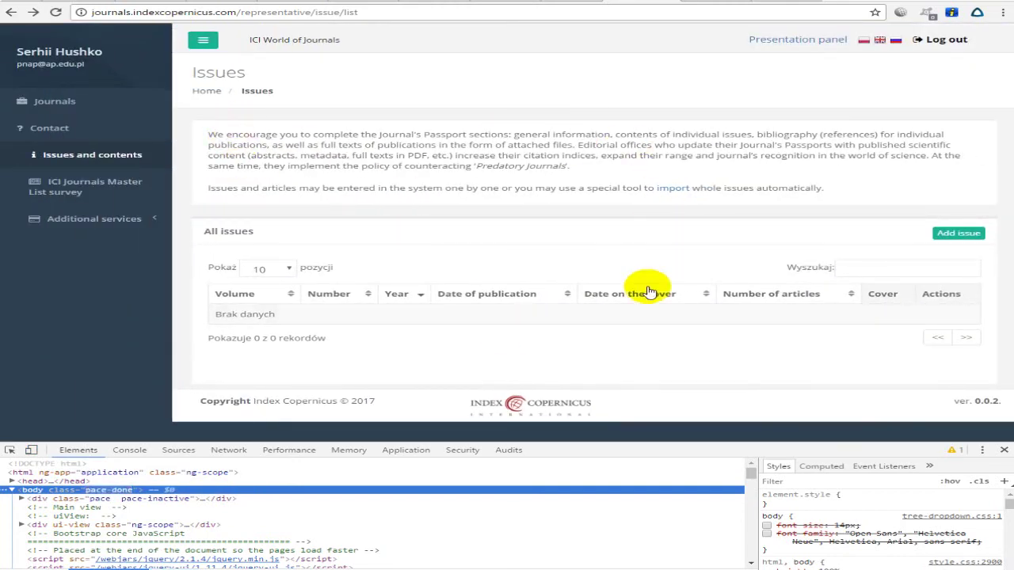
# Step: Trigger the add-issue warning again and expand its toast-container element in the page code to find the message text
pyautogui.click(957, 234)
pyautogui.click(59, 498)
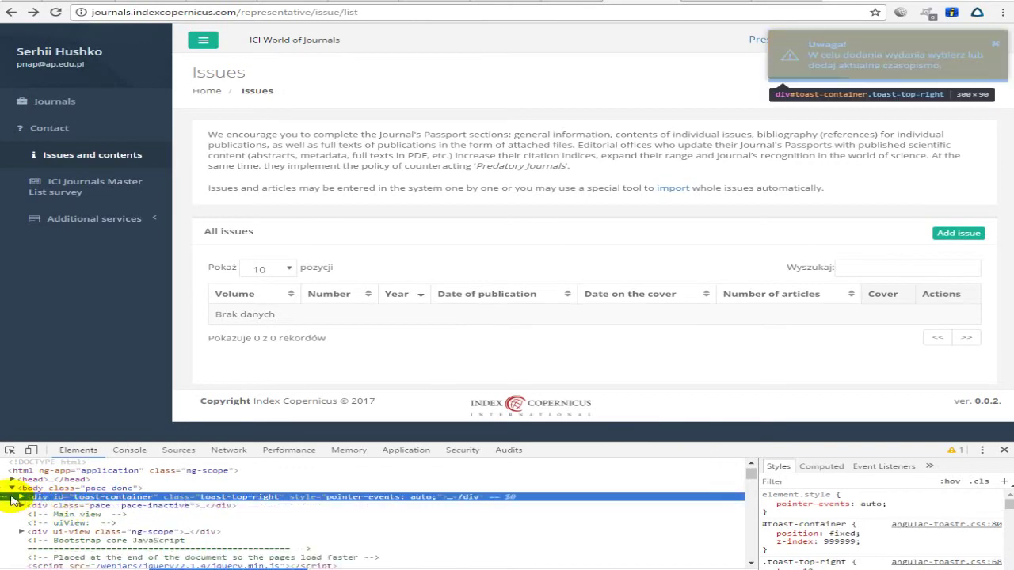
pyautogui.click(22, 497)
pyautogui.click(35, 506)
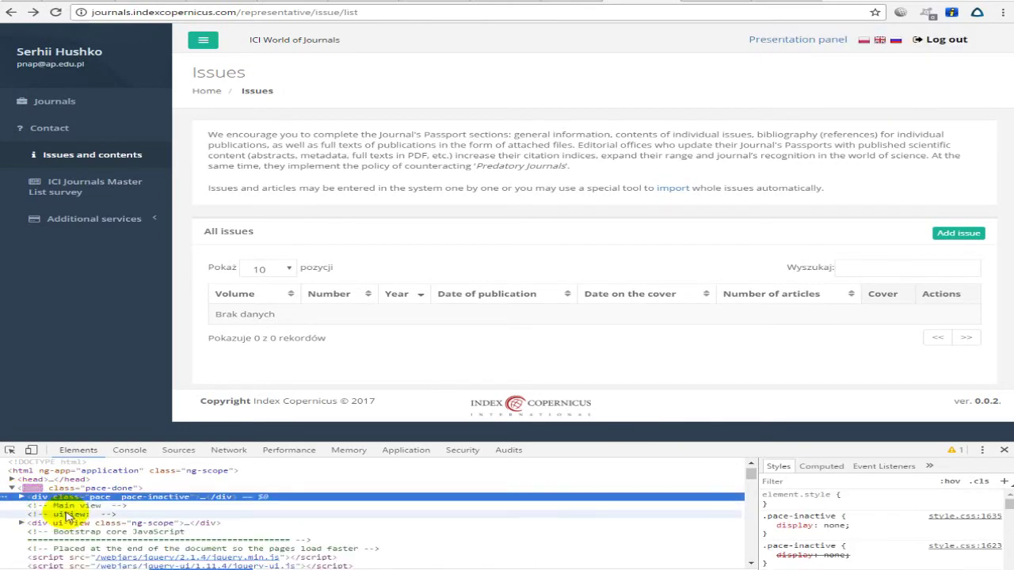
pyautogui.click(972, 239)
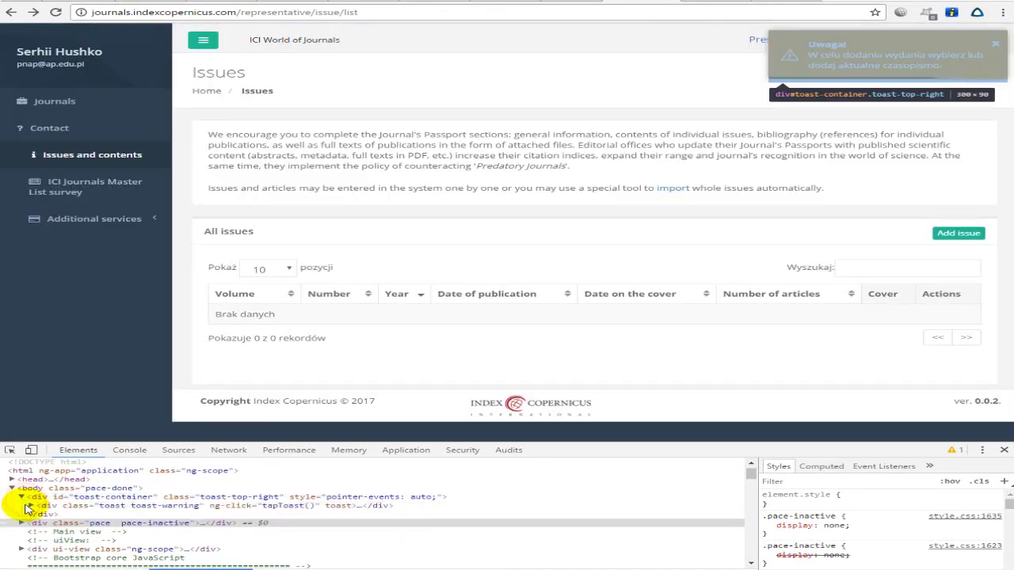
pyautogui.click(30, 506)
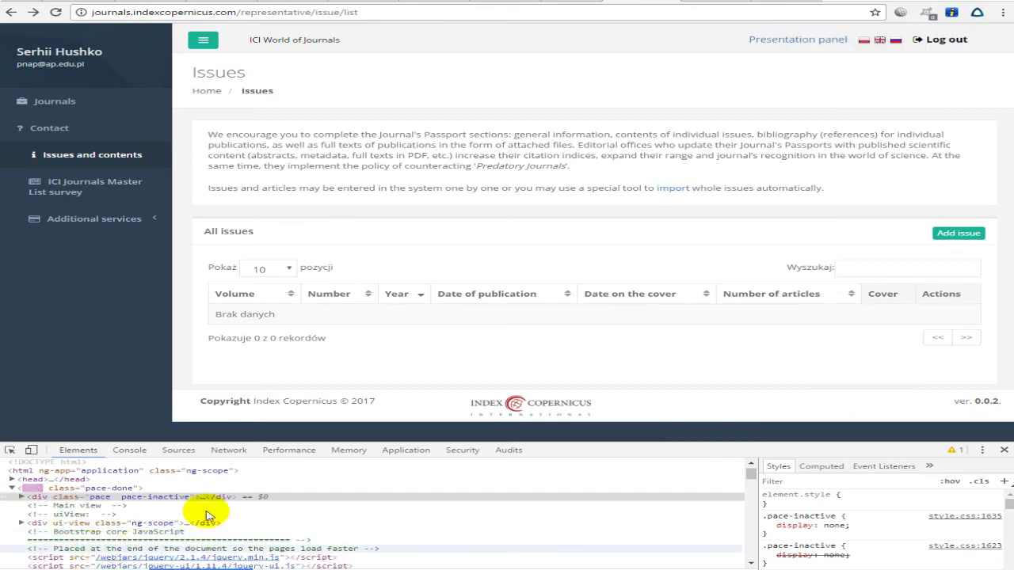
# Step: Try repeatedly to inspect the add-issue warning directly on the page before it disappears
pyautogui.click(960, 233)
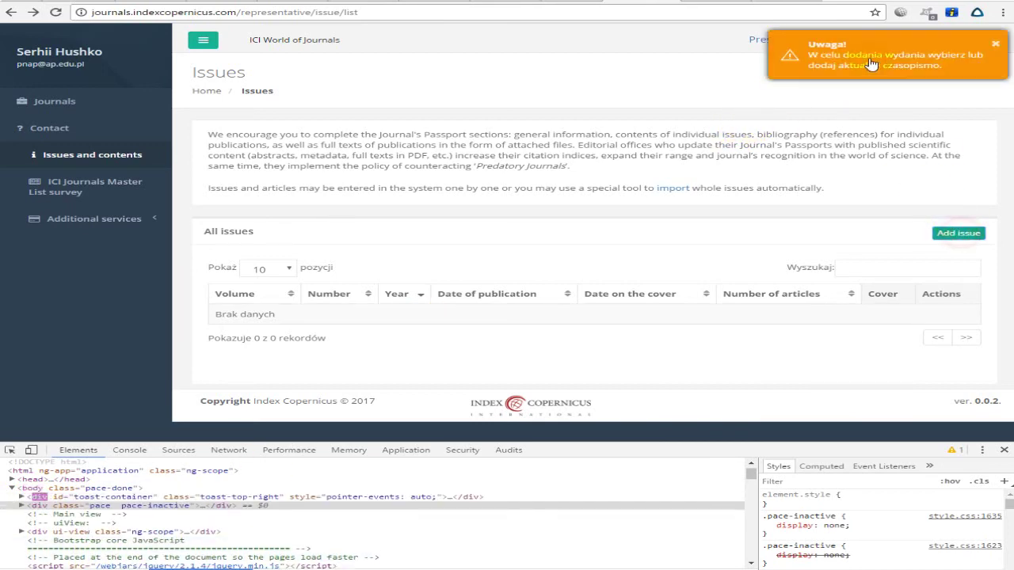
pyautogui.rightClick(824, 59)
pyautogui.click(845, 185)
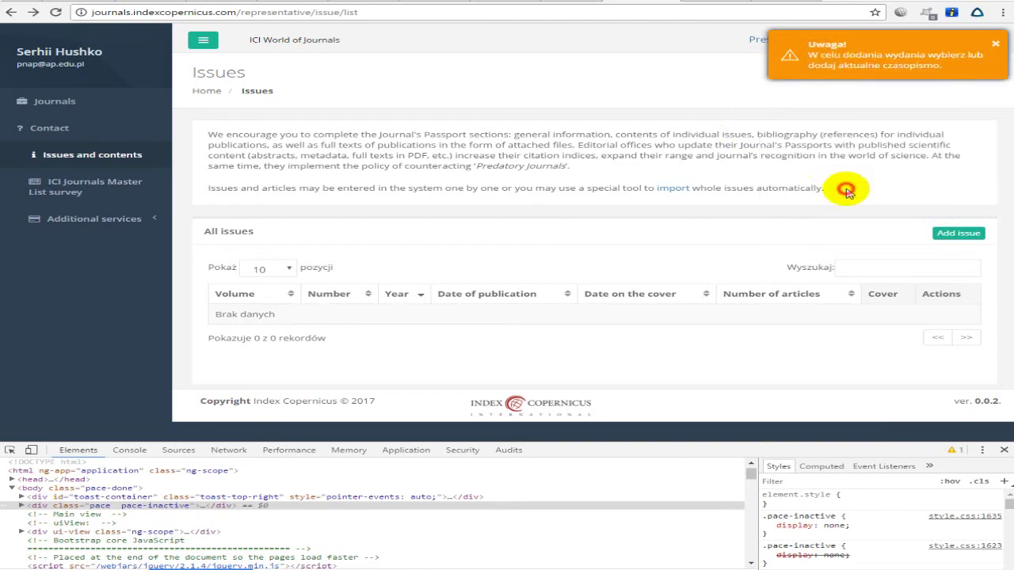
pyautogui.click(961, 237)
pyautogui.rightClick(854, 54)
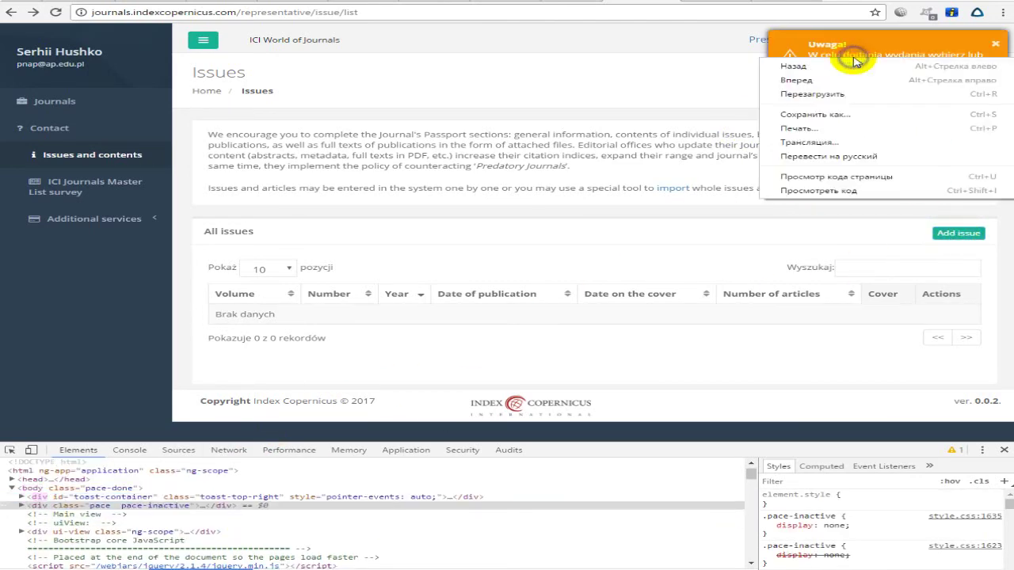
pyautogui.click(845, 193)
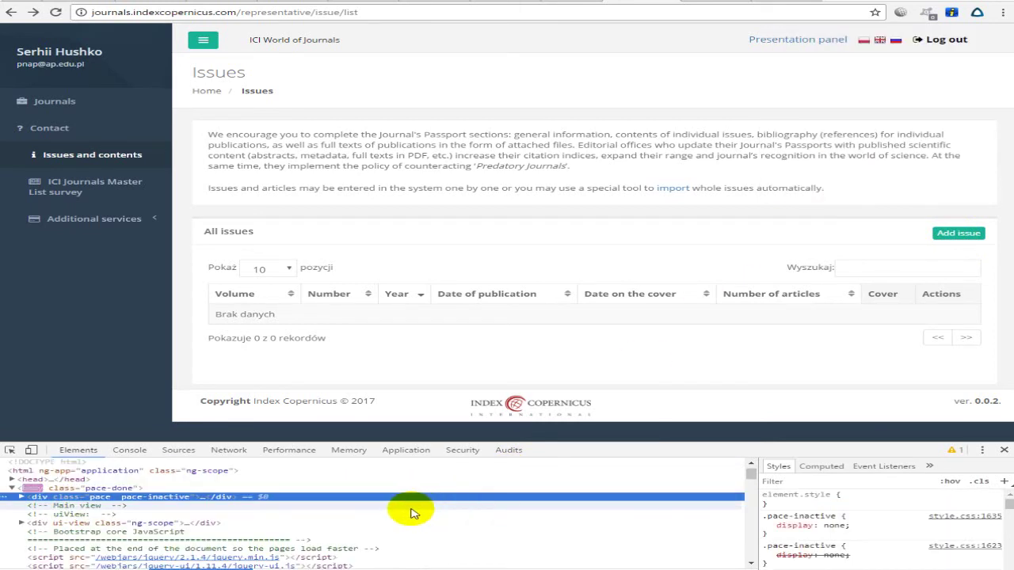
pyautogui.click(962, 238)
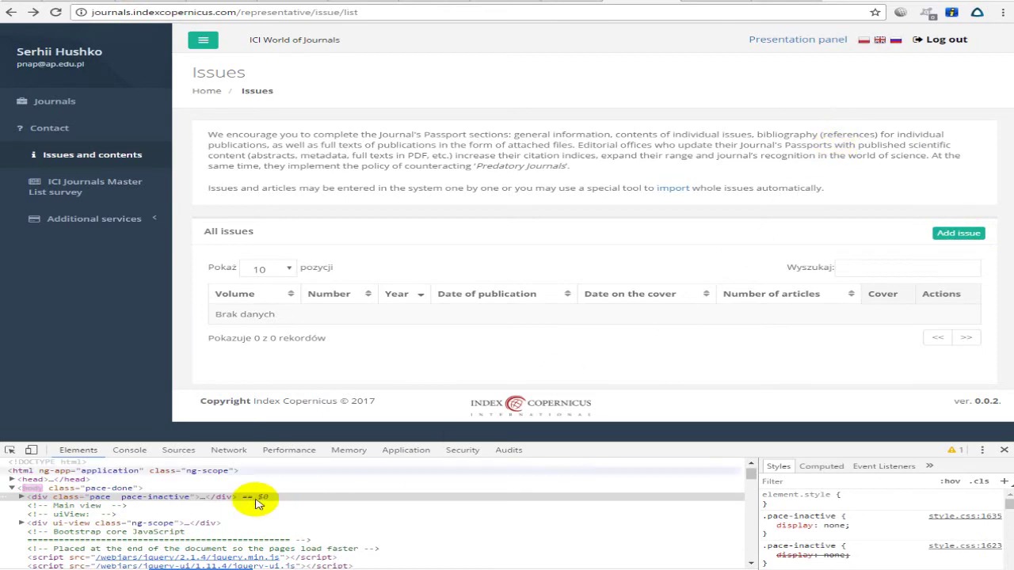
pyautogui.click(958, 235)
pyautogui.rightClick(852, 64)
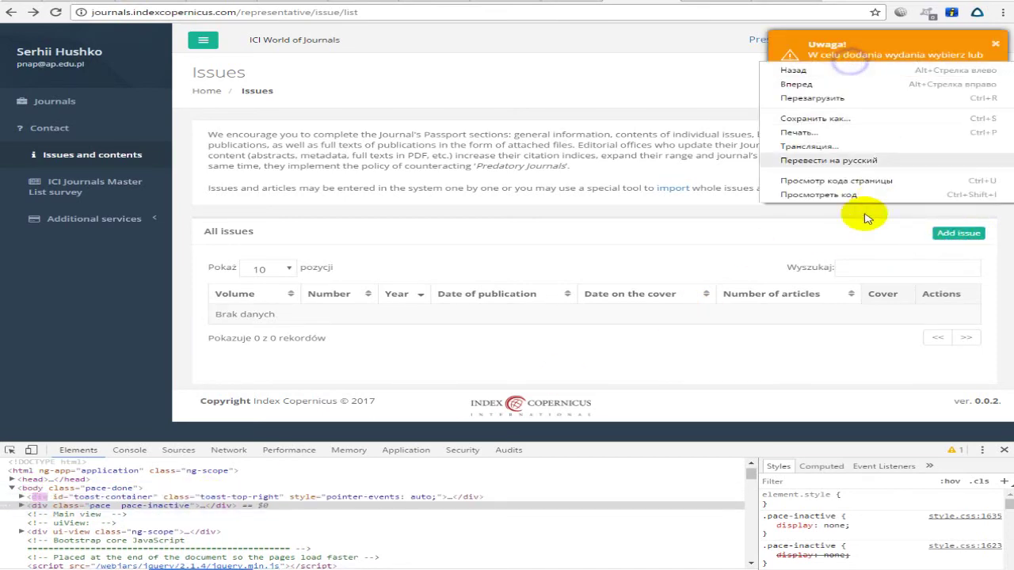
pyautogui.click(828, 194)
pyautogui.click(372, 514)
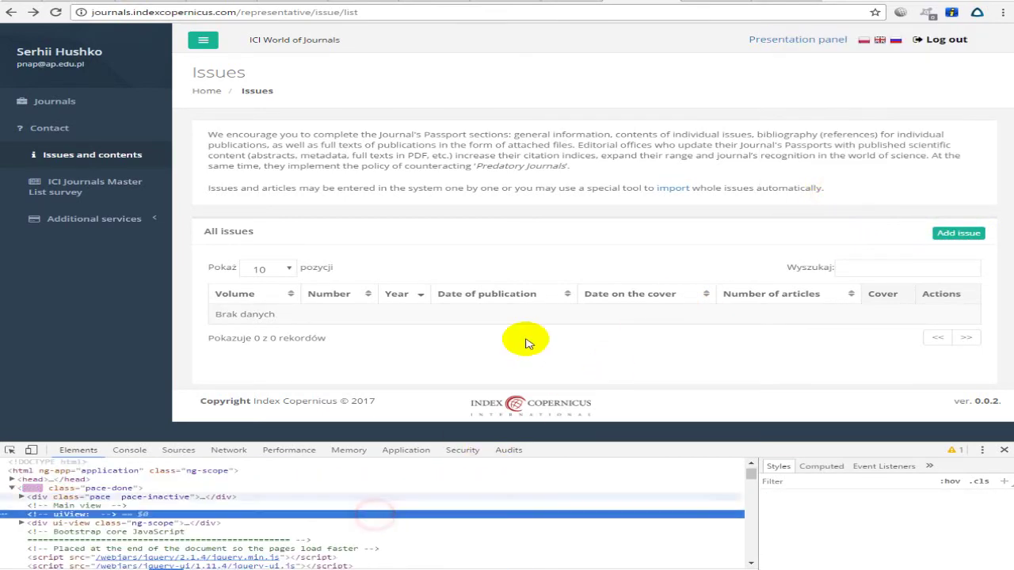
# Step: Close the developer tools and copy the Polish text of the warning shown when adding an issue
pyautogui.hotkey('ctrl', 't')
pyautogui.write('м')
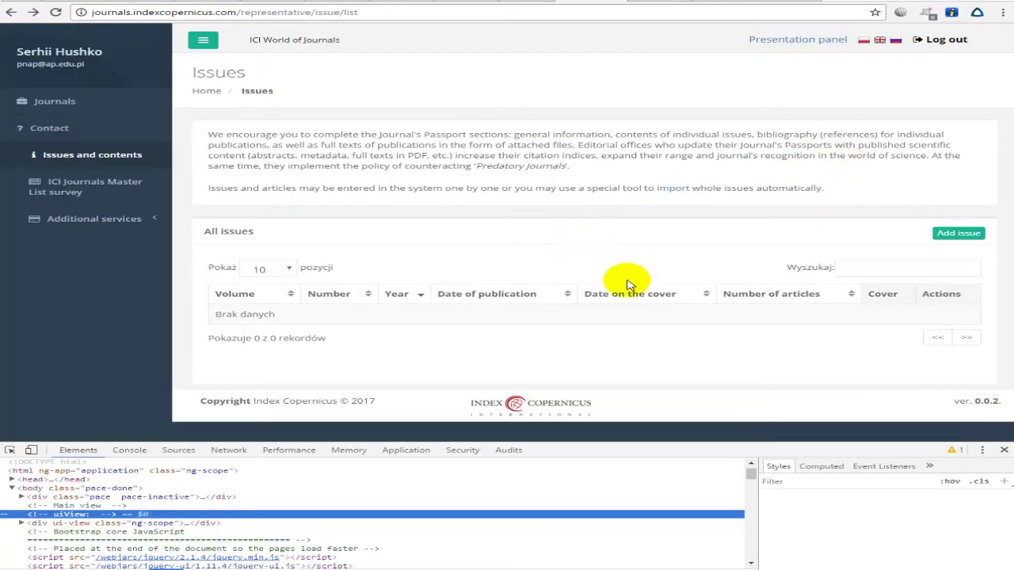
pyautogui.click(1004, 449)
pyautogui.click(959, 233)
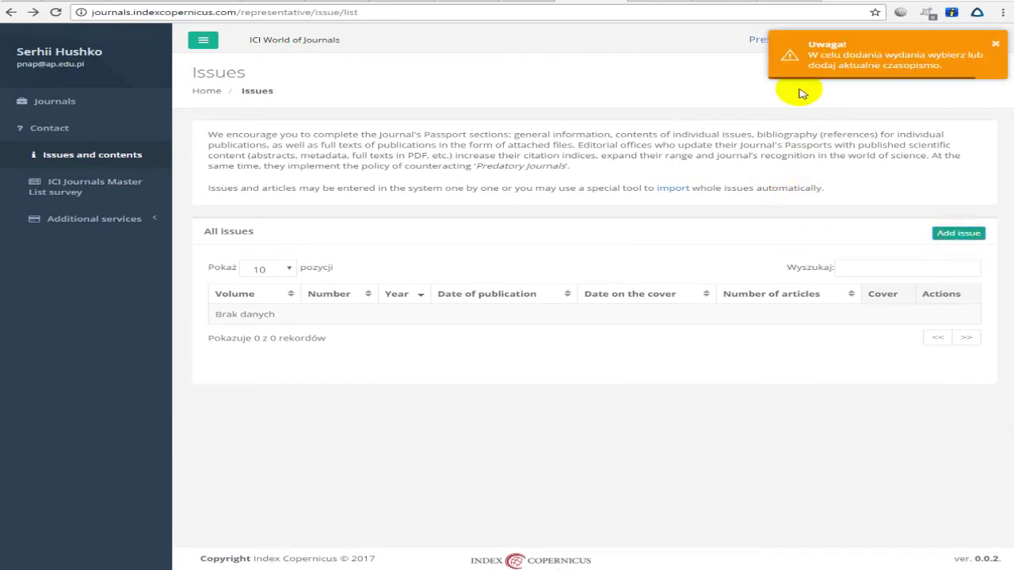
pyautogui.moveTo(809, 54); pyautogui.dragTo(953, 74)
pyautogui.hotkey('ctrl', 'c')
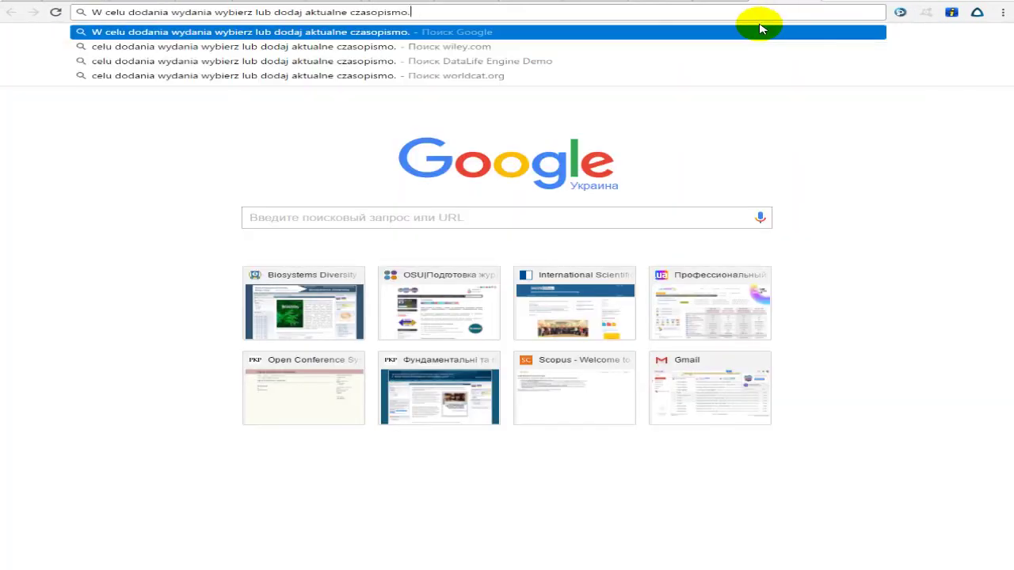
# Step: Search Google for "переводчик", open Google Translate and paste in the copied Polish warning
pyautogui.press('Escape')
pyautogui.write('переводчик')
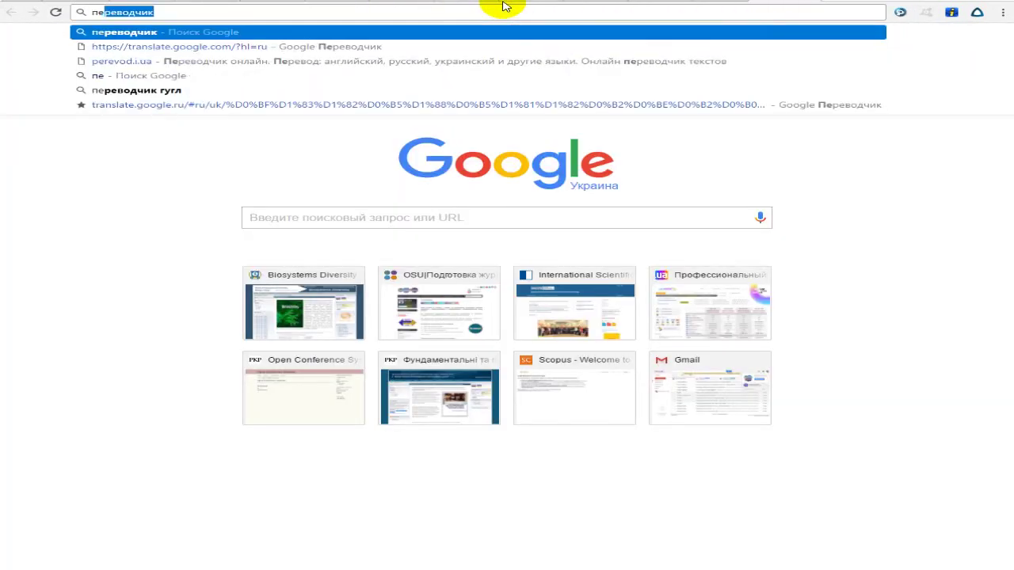
pyautogui.press('Return')
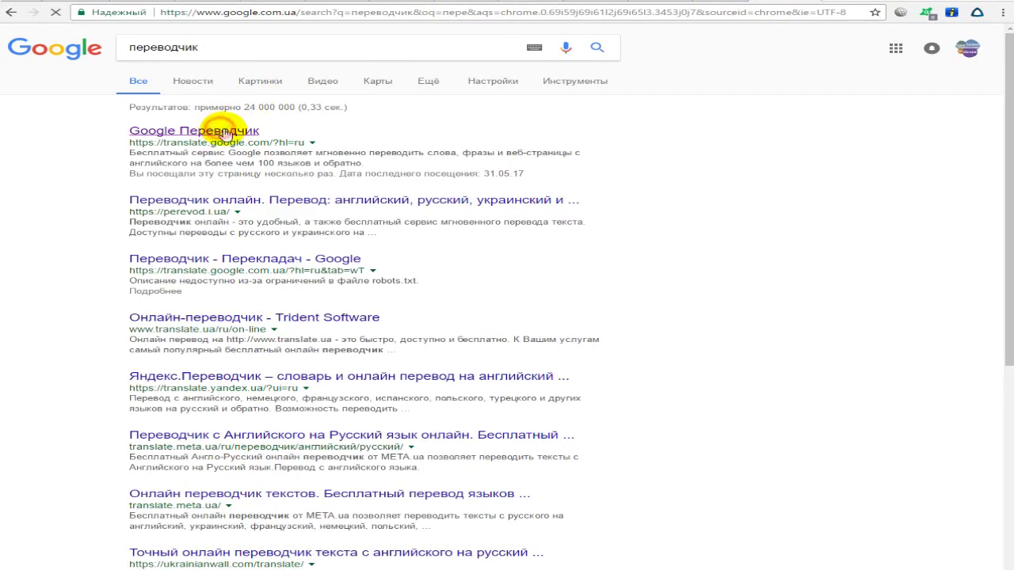
pyautogui.click(253, 131)
pyautogui.hotkey('ctrl', 'v')
pyautogui.click(119, 108)
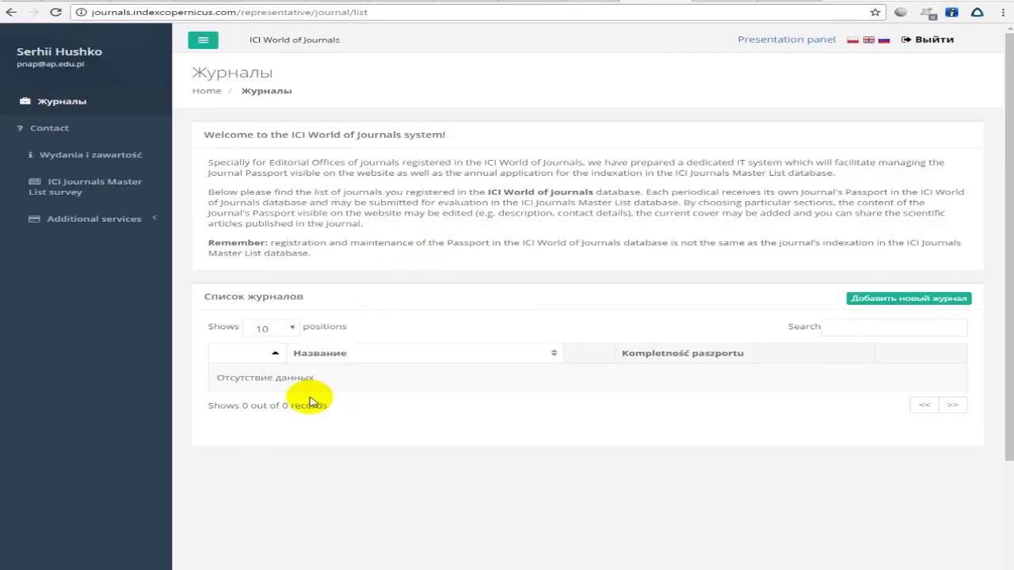
# Step: Switch the Index Copernicus Journals page to English and check whether any journals are listed
pyautogui.click(641, 352)
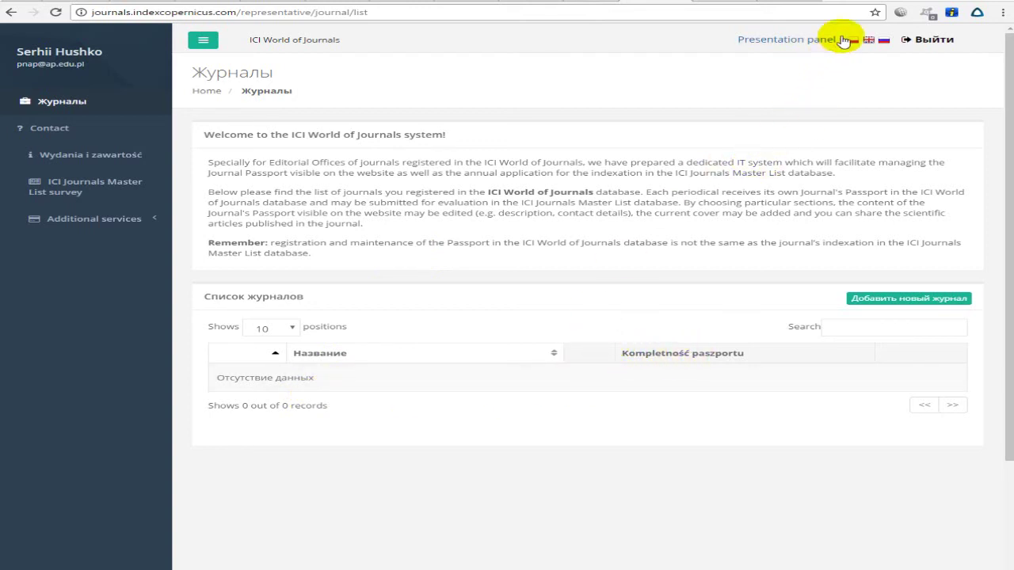
pyautogui.click(868, 41)
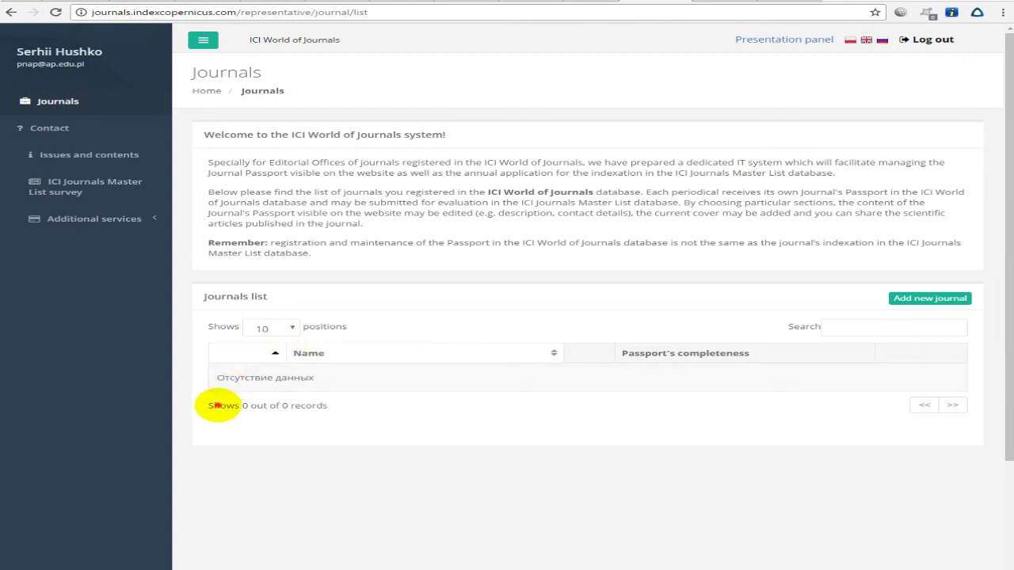
pyautogui.moveTo(223, 405); pyautogui.dragTo(684, 396)
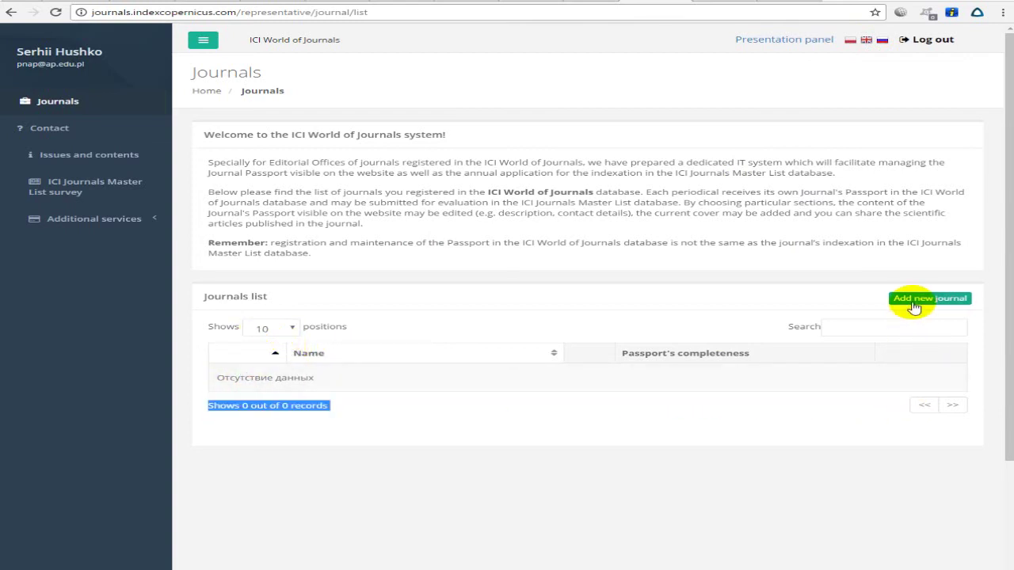
# Step: Open the Issues and contents page and switch its interface language to Russian
pyautogui.click(47, 128)
pyautogui.click(80, 157)
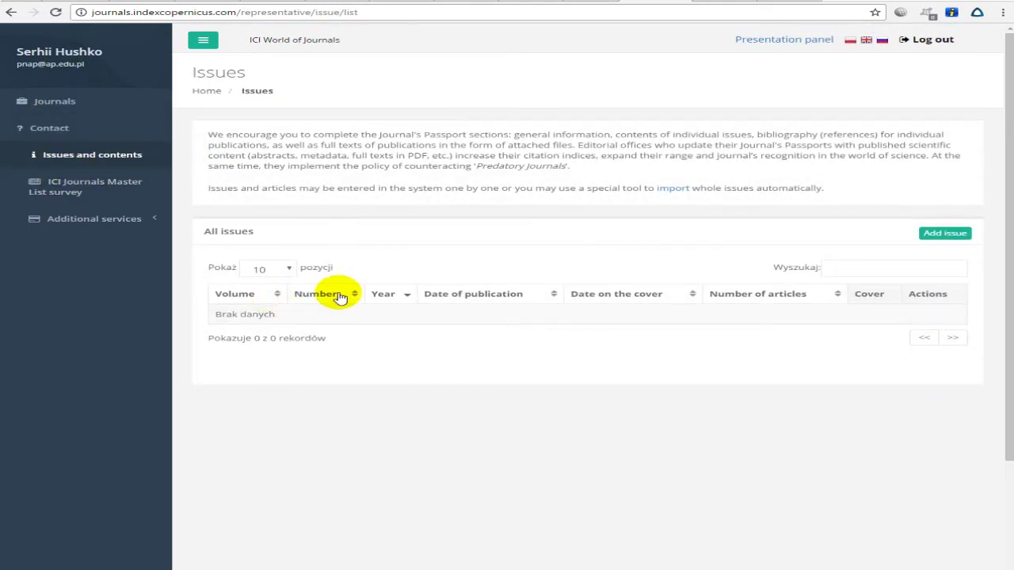
pyautogui.click(324, 315)
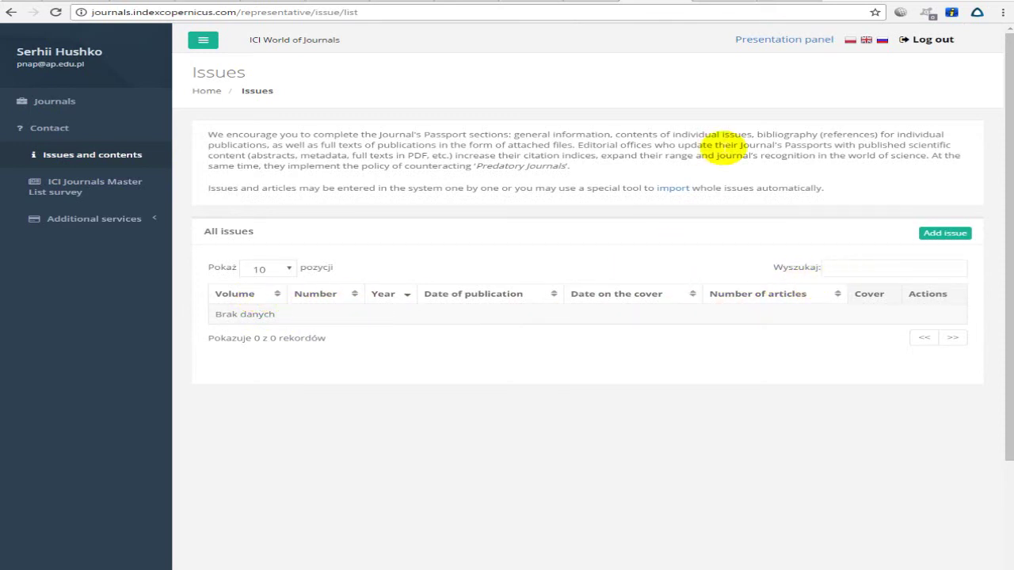
pyautogui.click(879, 41)
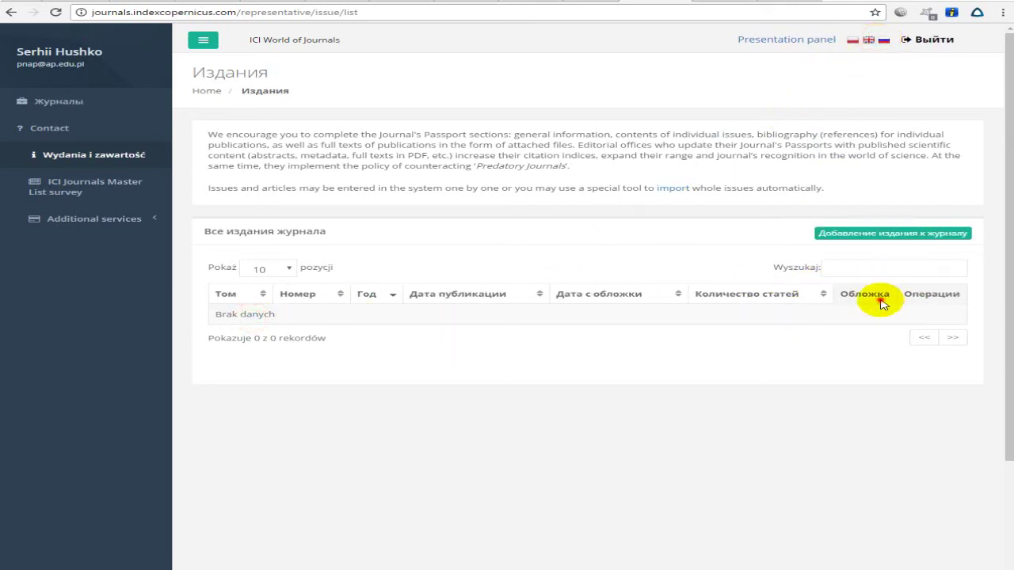
# Step: Sort the issues table by number of articles and try again to add an issue to the journal
pyautogui.click(760, 294)
pyautogui.click(863, 269)
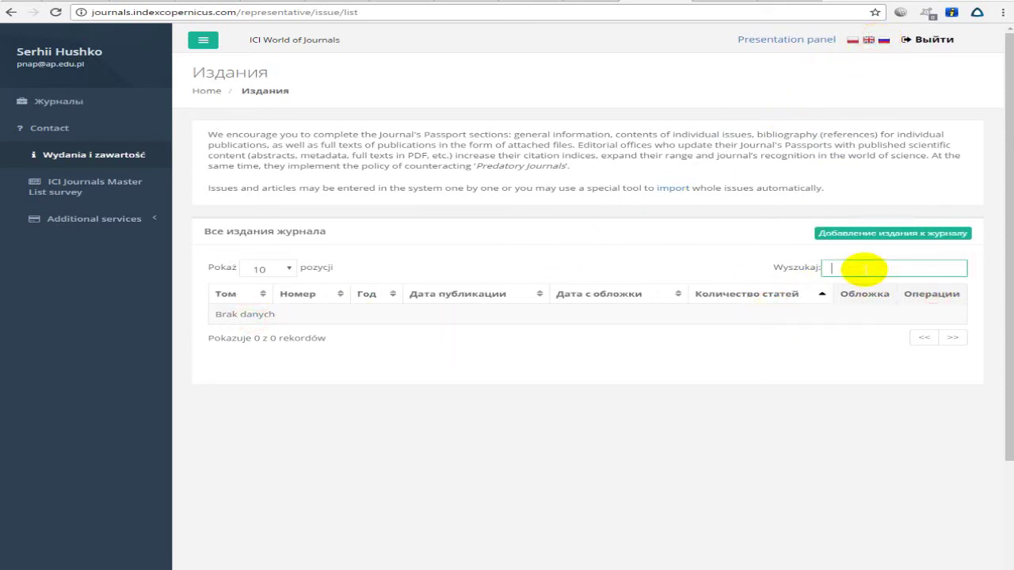
pyautogui.click(863, 235)
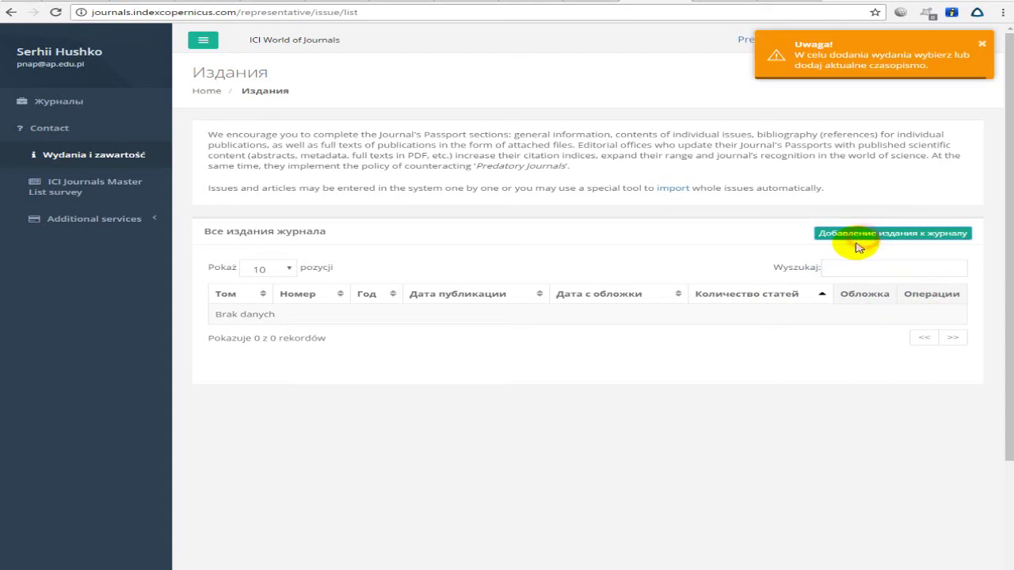
pyautogui.click(279, 278)
pyautogui.click(269, 283)
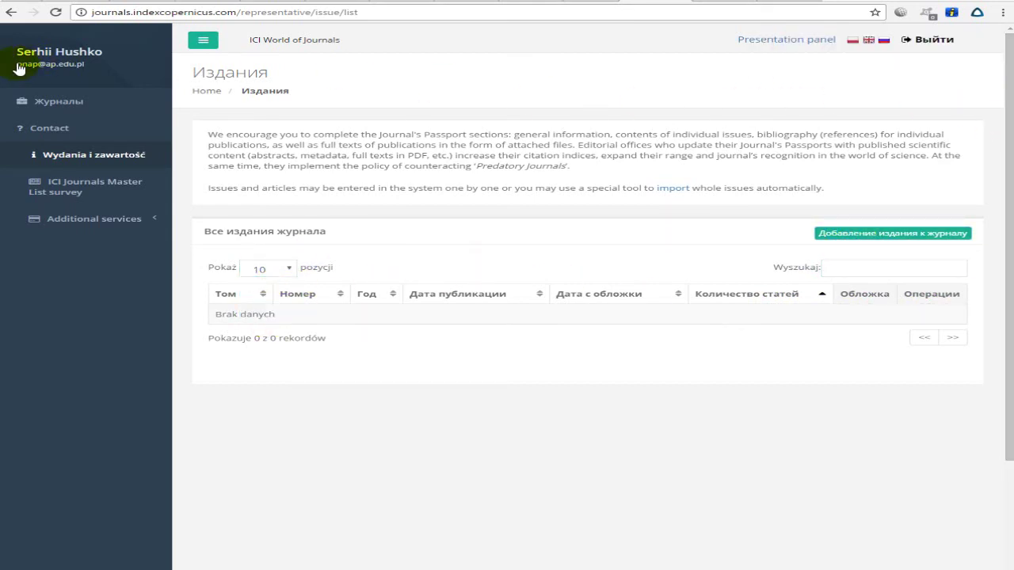
# Step: Review the Journals, Contact, and Issues and contents pages in the Russian interface
pyautogui.click(28, 102)
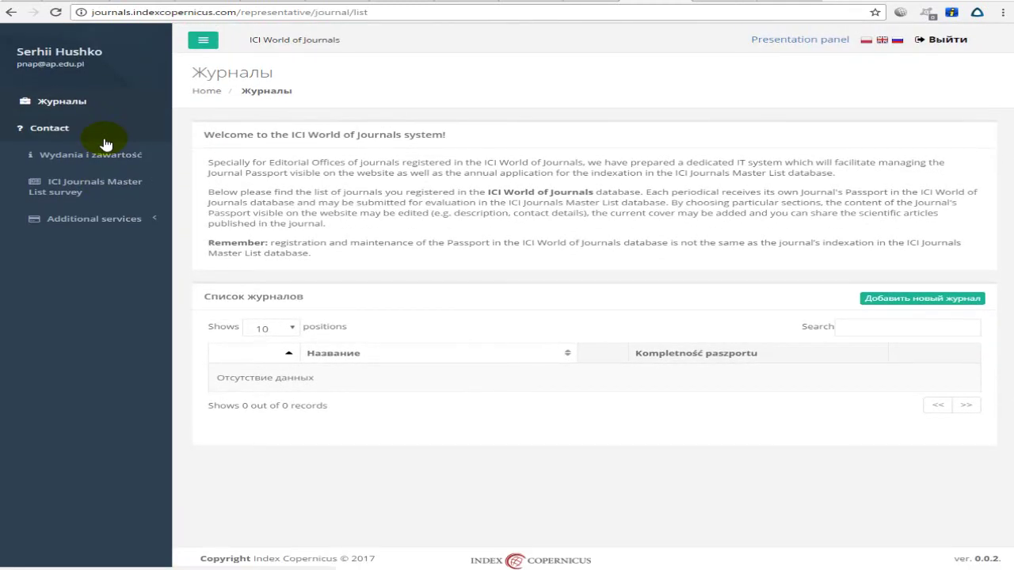
pyautogui.click(104, 139)
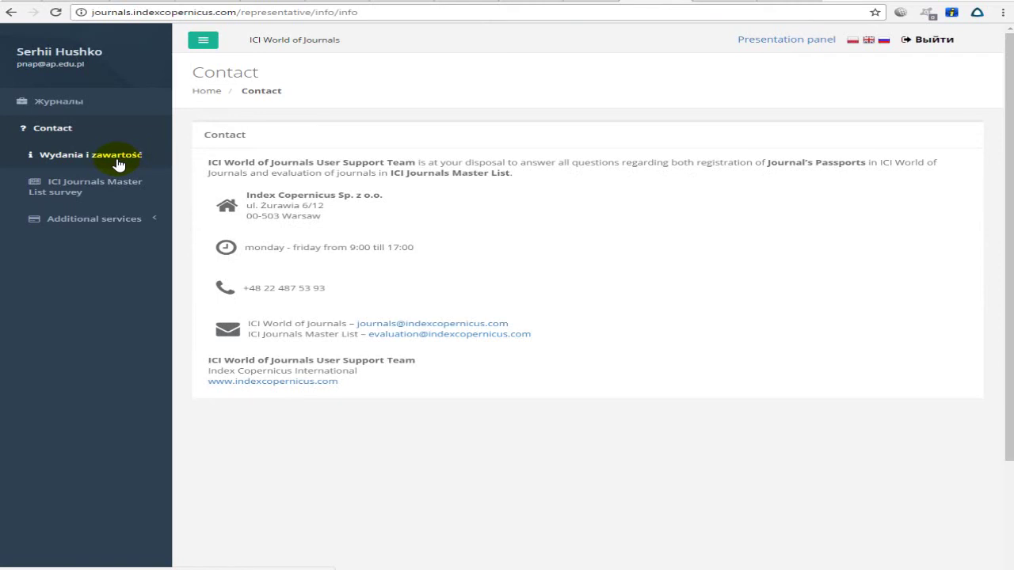
pyautogui.click(118, 164)
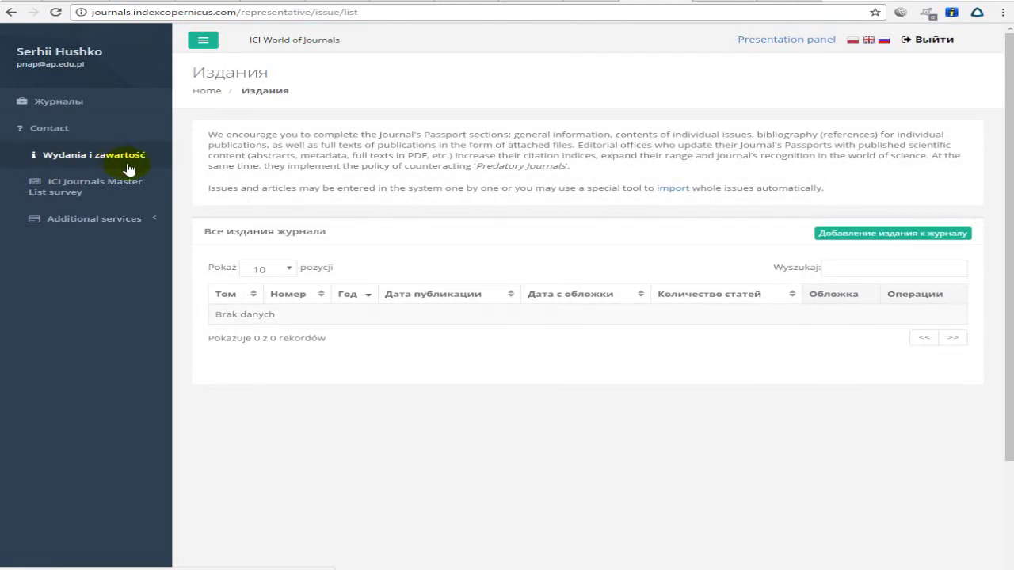
pyautogui.click(478, 159)
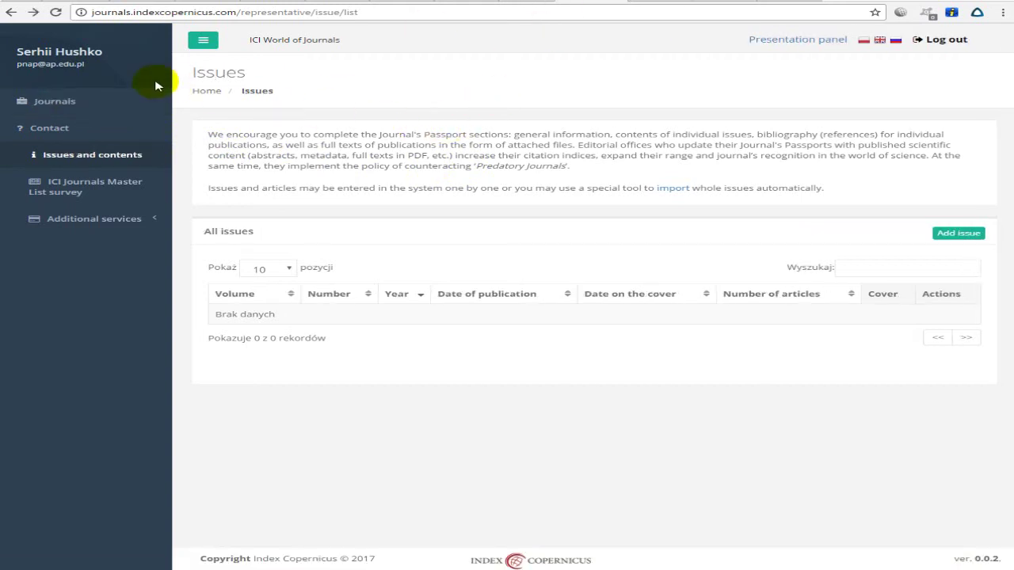
# Step: Open the presentation panel site and find "2016" on its home page
pyautogui.click(760, 39)
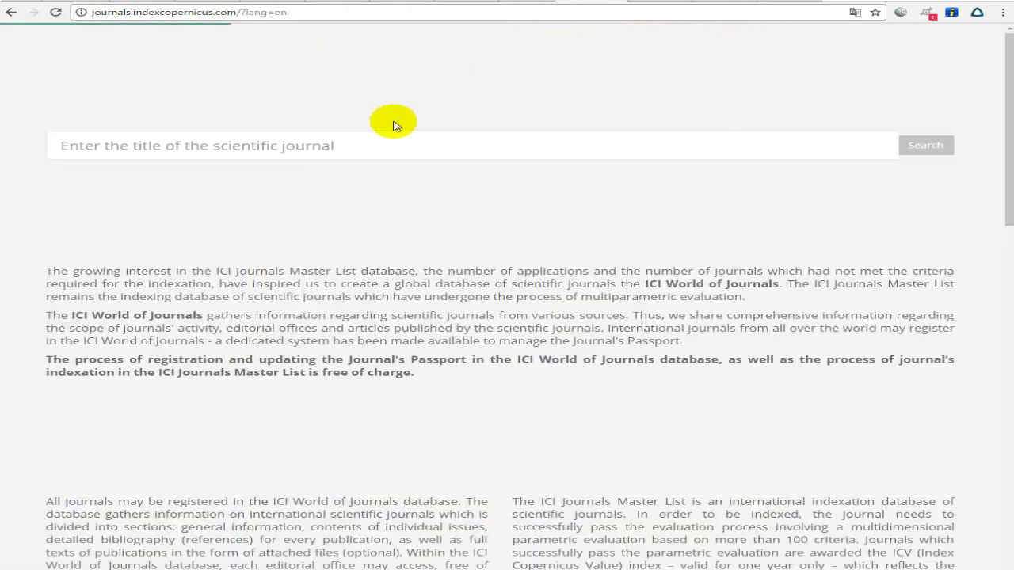
pyautogui.scroll(-3, 473, 126)
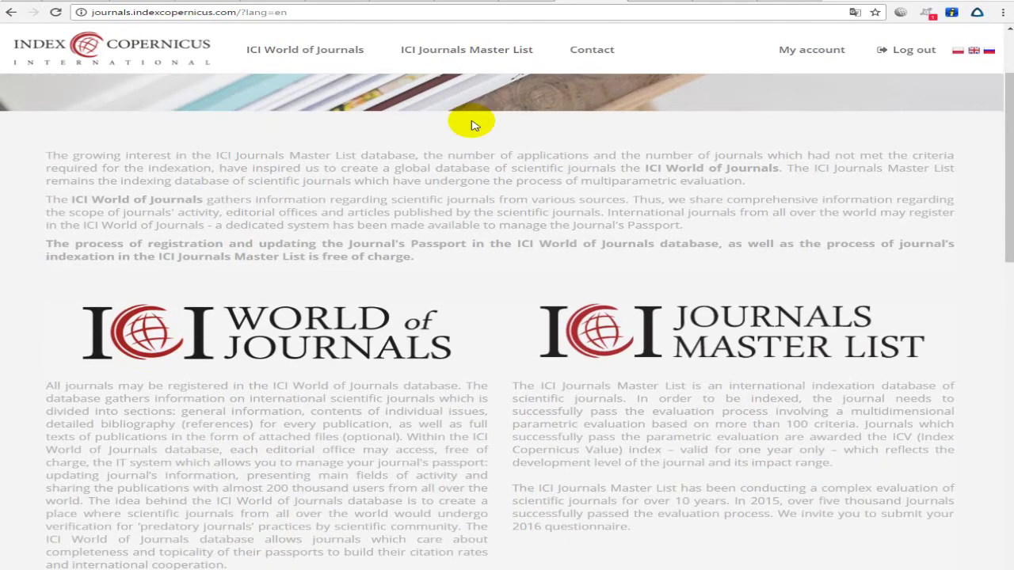
pyautogui.hotkey('ctrl', 'f')
pyautogui.write('2016')
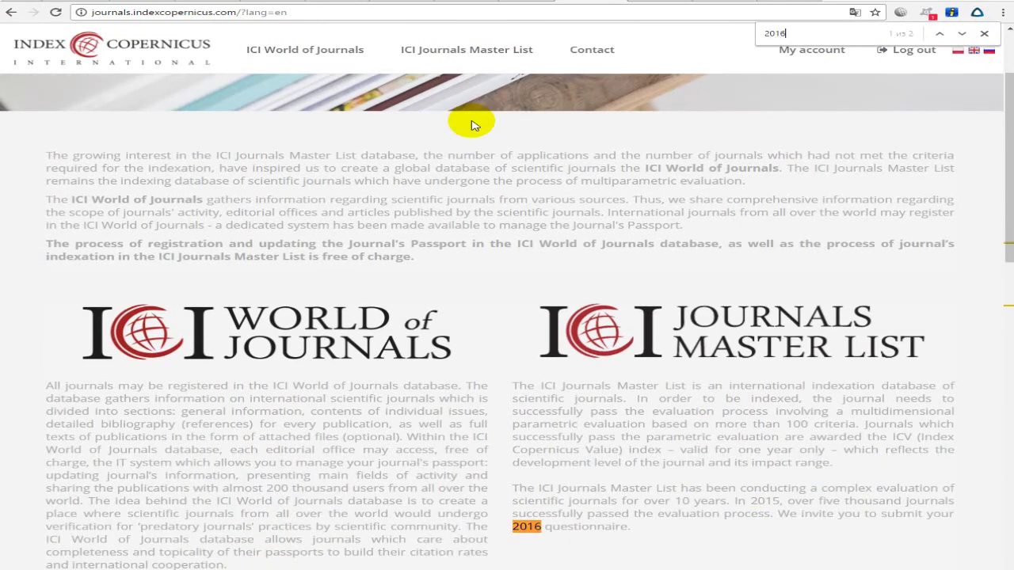
# Step: Translate the Index Copernicus home page into Russian and dismiss the translation pop-ups
pyautogui.rightClick(695, 499)
pyautogui.rightClick(584, 503)
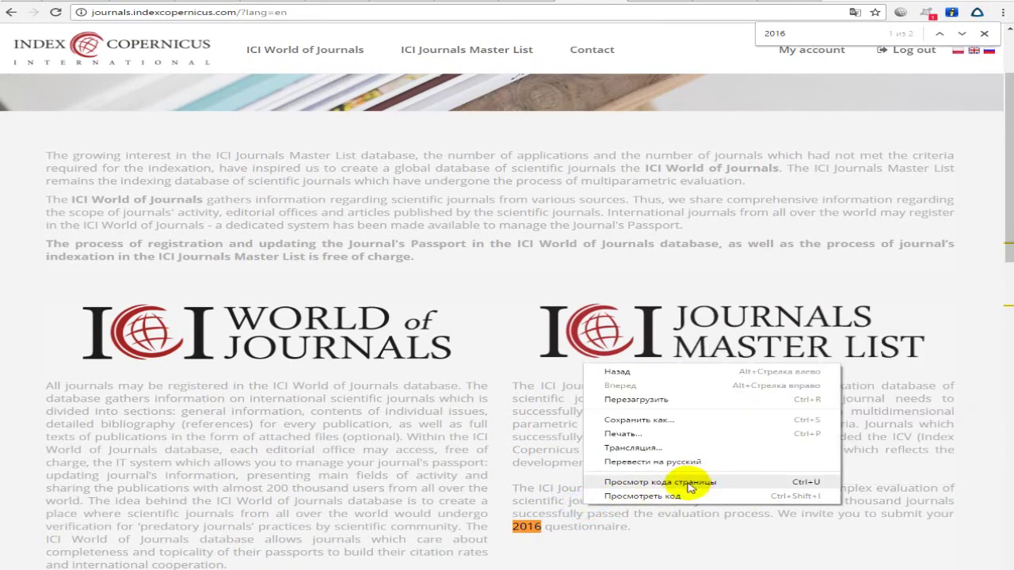
pyautogui.click(654, 462)
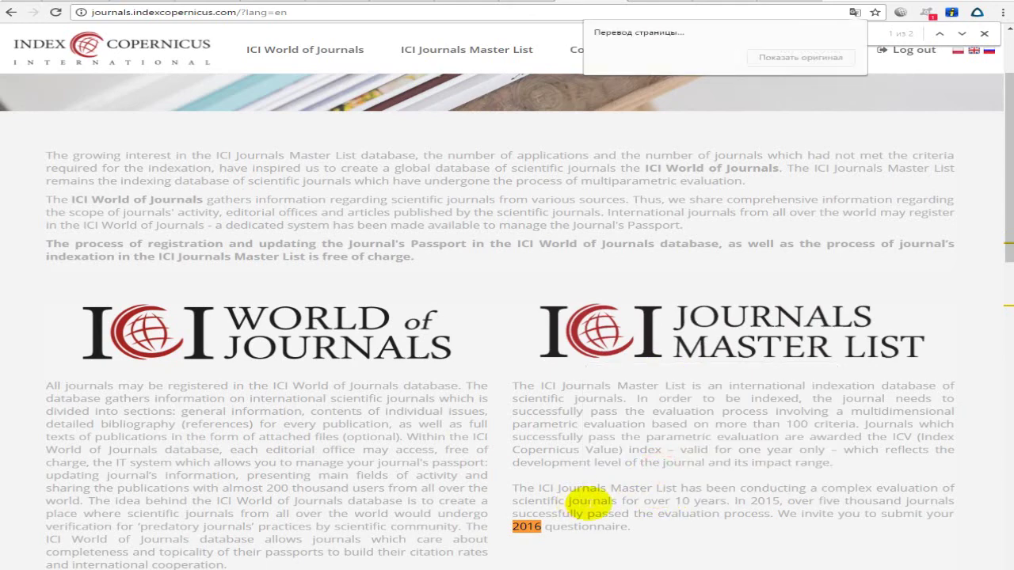
pyautogui.scroll(-2, 545, 500)
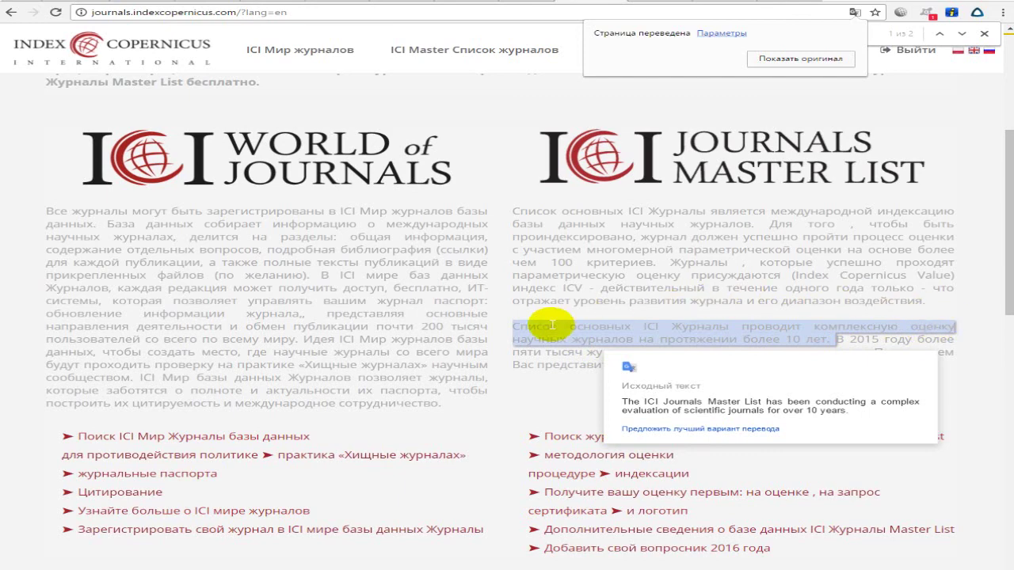
pyautogui.click(532, 408)
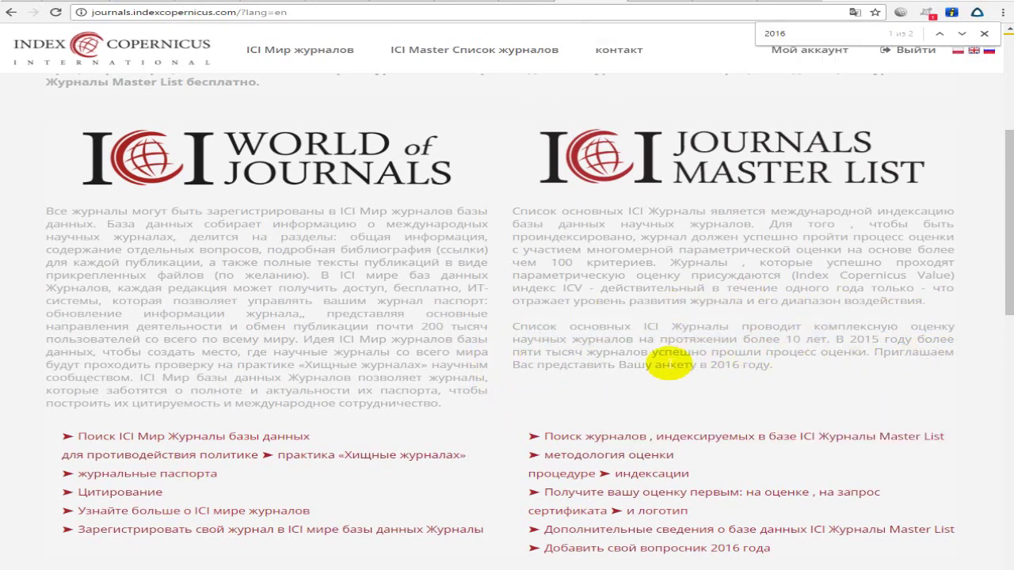
# Step: Highlight the translated sentence inviting journals to submit their 2016 questionnaire in the ICI Journals Master List text
pyautogui.moveTo(513, 366); pyautogui.dragTo(735, 362)
pyautogui.moveTo(867, 352); pyautogui.dragTo(814, 377)
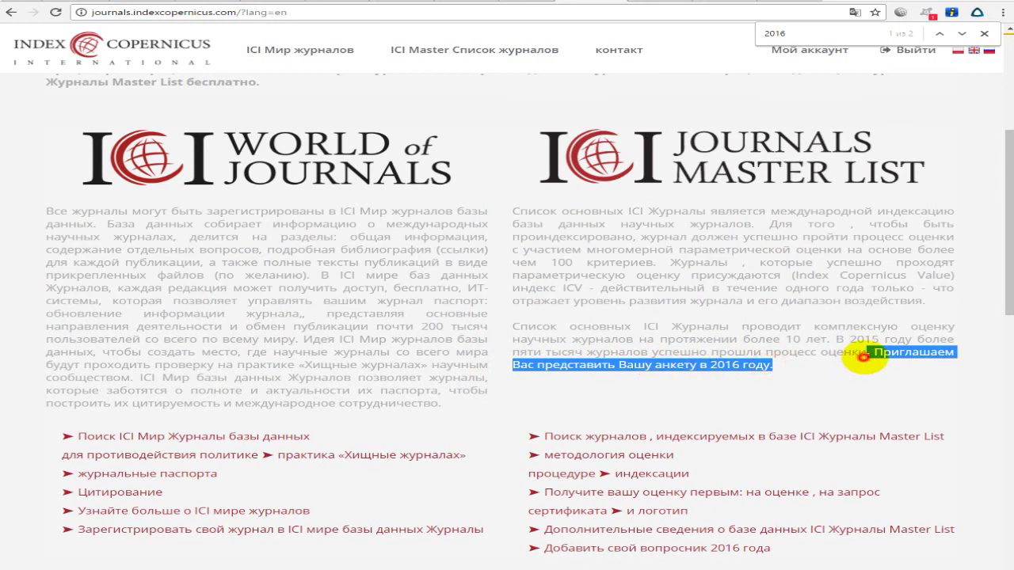
pyautogui.click(877, 353)
pyautogui.moveTo(877, 354); pyautogui.dragTo(871, 367)
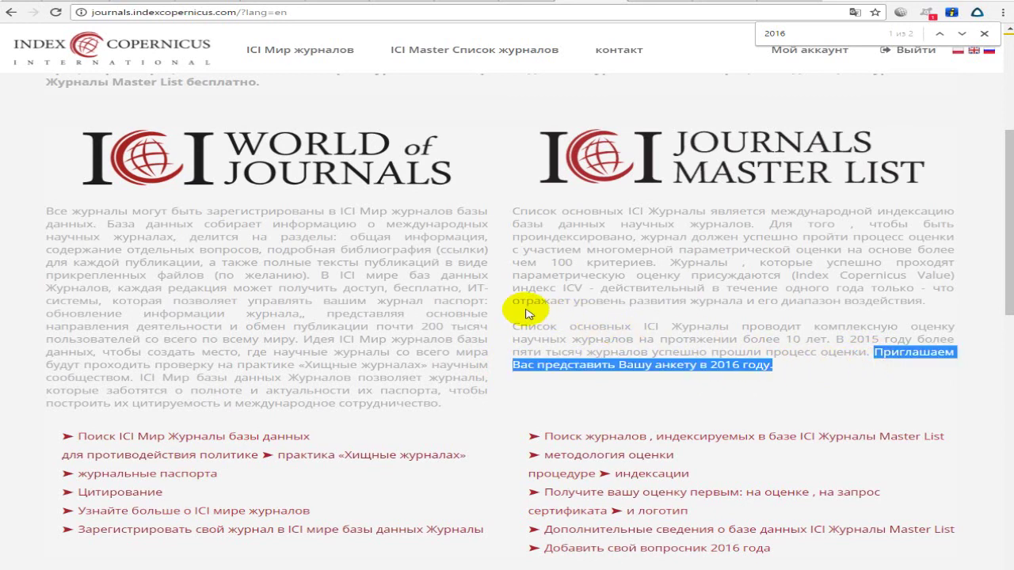
# Step: Follow the link for adding the 2016 questionnaire, translate the context selection page into Russian and choose the representative context
pyautogui.scroll(-3, 528, 313)
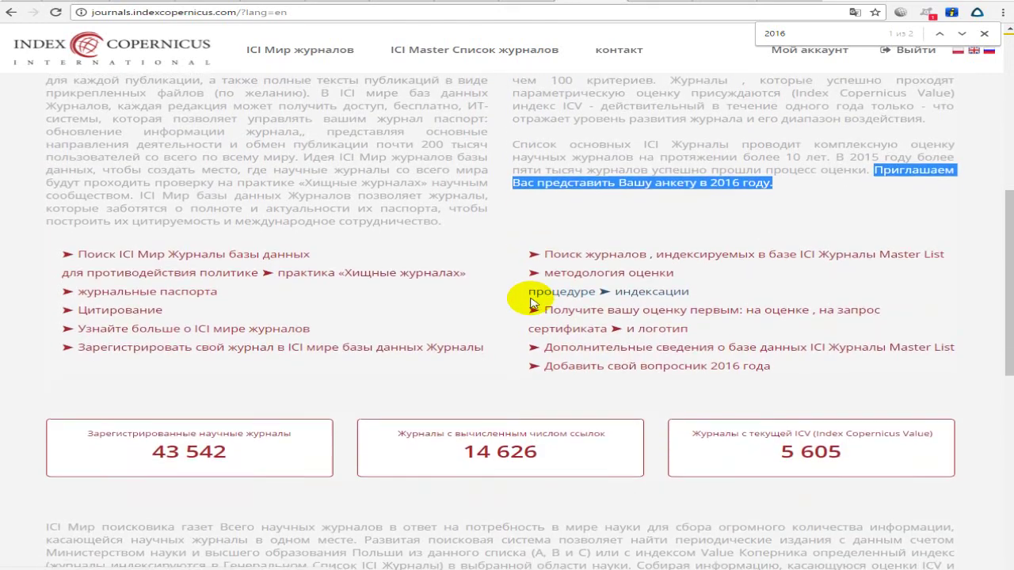
pyautogui.scroll(-1, 531, 304)
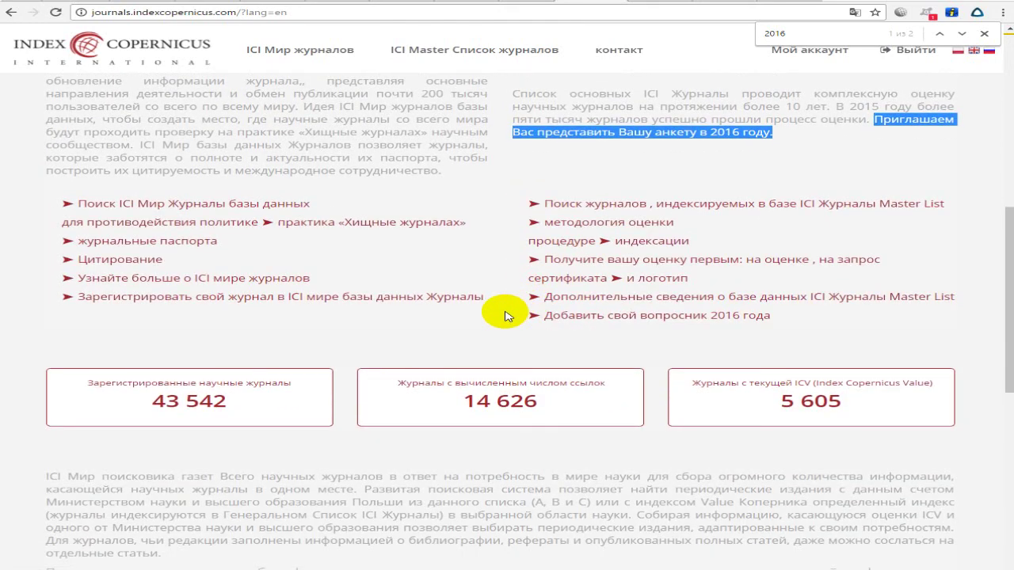
pyautogui.click(548, 316)
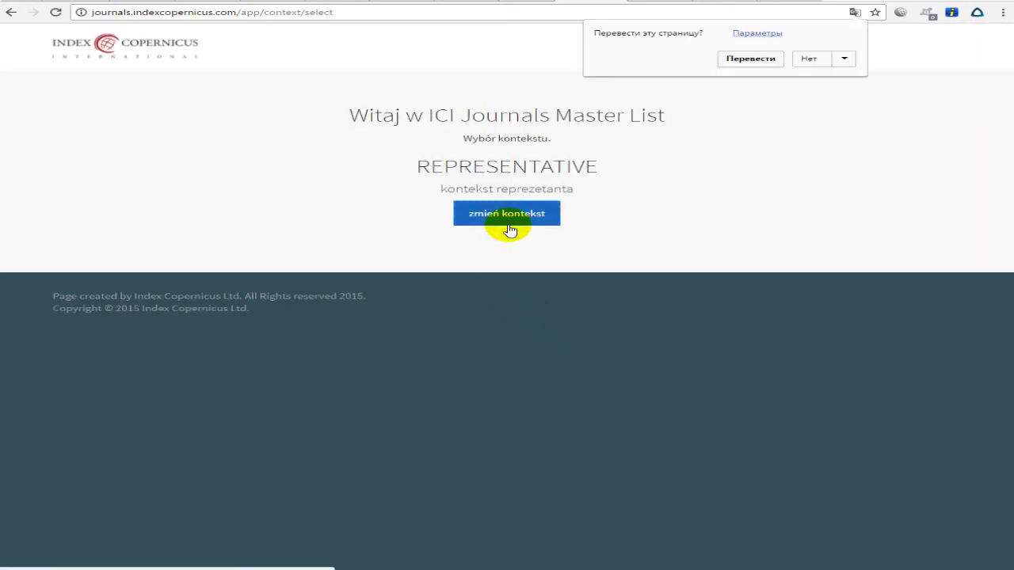
pyautogui.rightClick(640, 167)
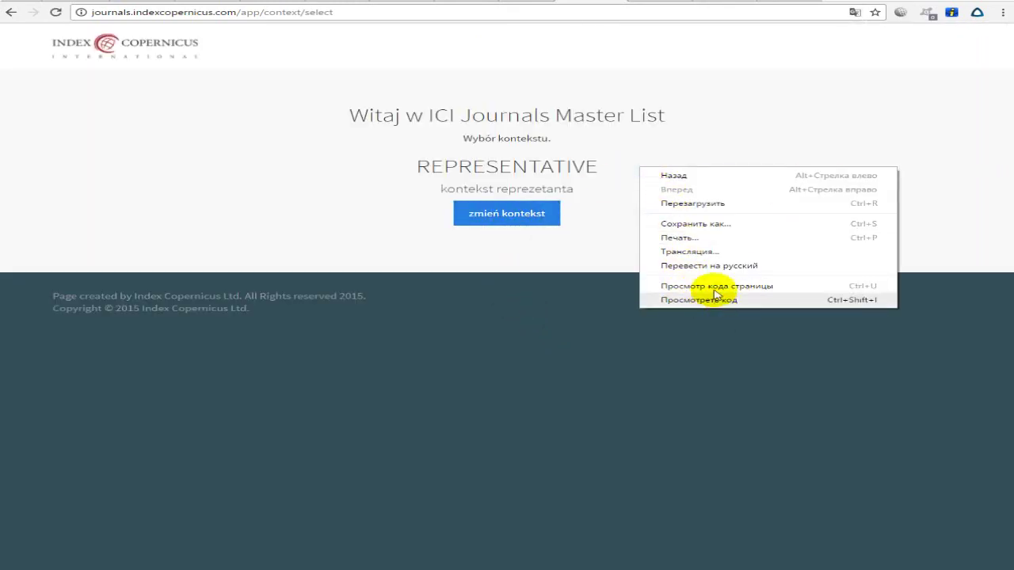
pyautogui.click(713, 266)
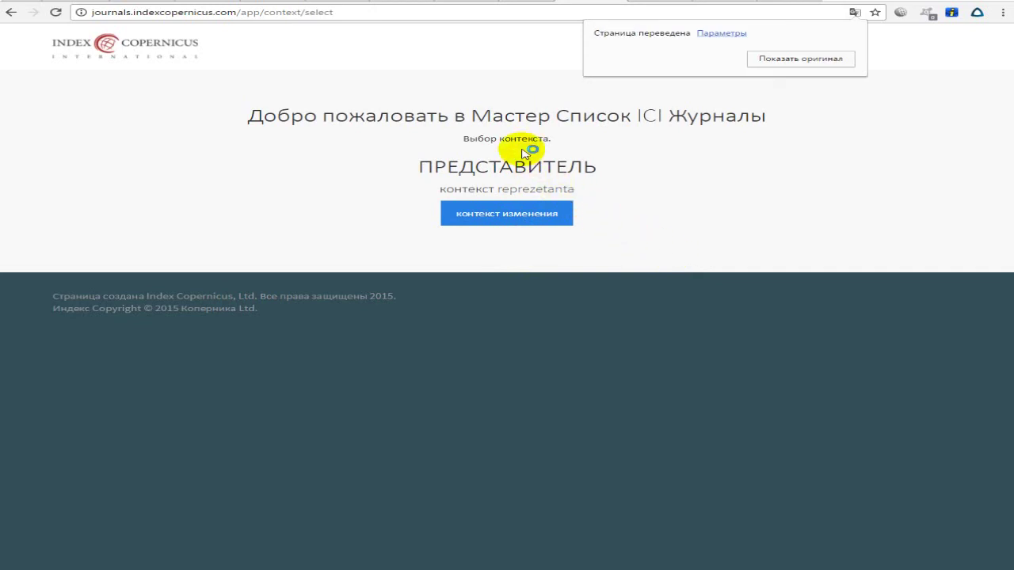
pyautogui.click(497, 223)
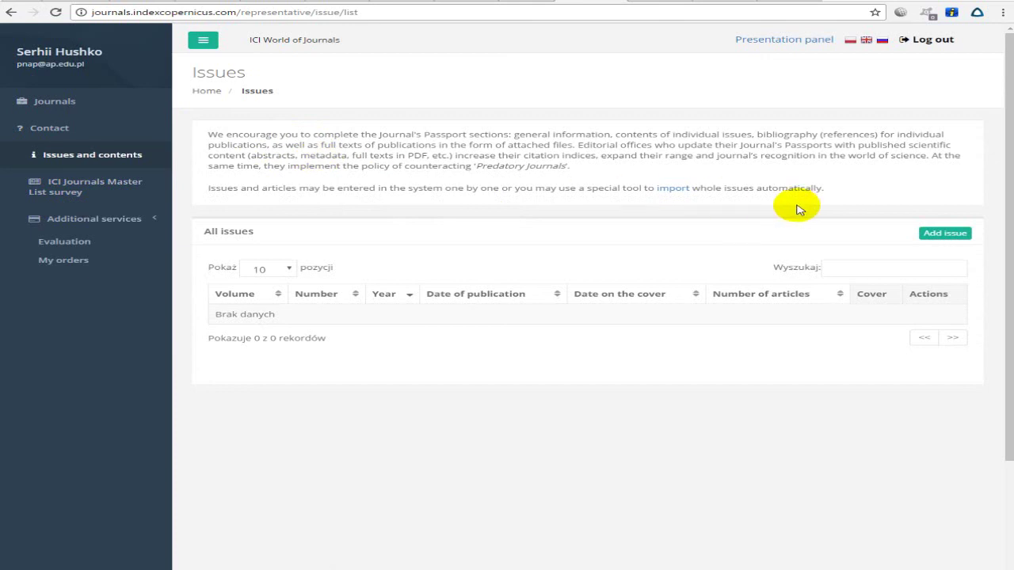
# Step: Look through the Contact page and the other account sections, ending on the Journals page
pyautogui.click(624, 150)
pyautogui.click(79, 102)
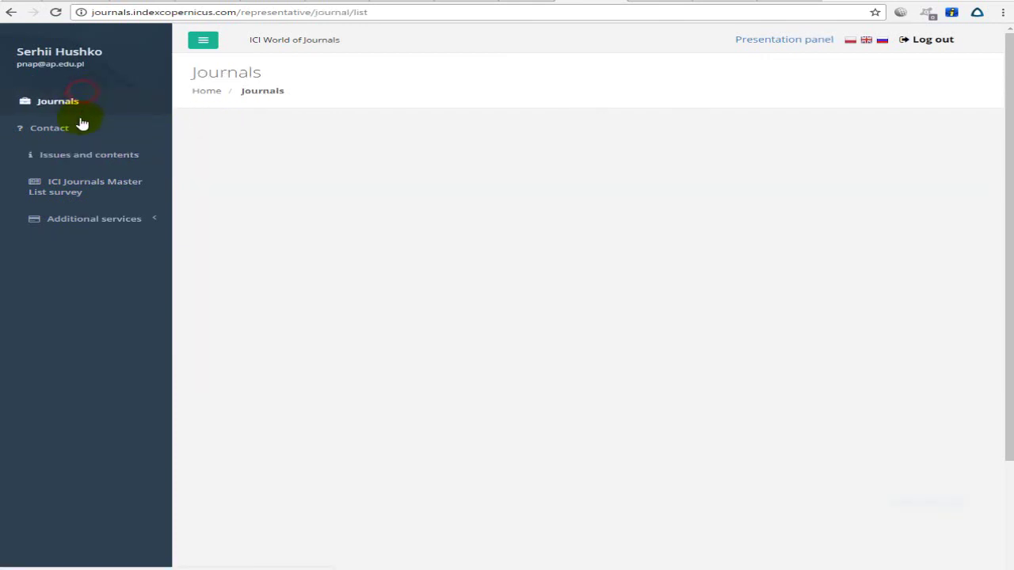
pyautogui.click(81, 125)
pyautogui.click(84, 154)
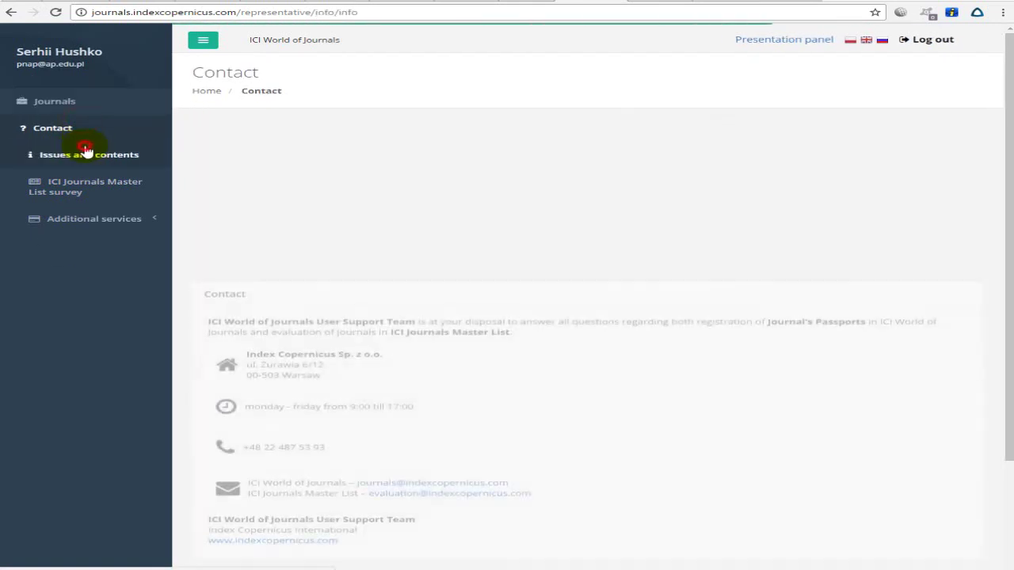
pyautogui.click(84, 129)
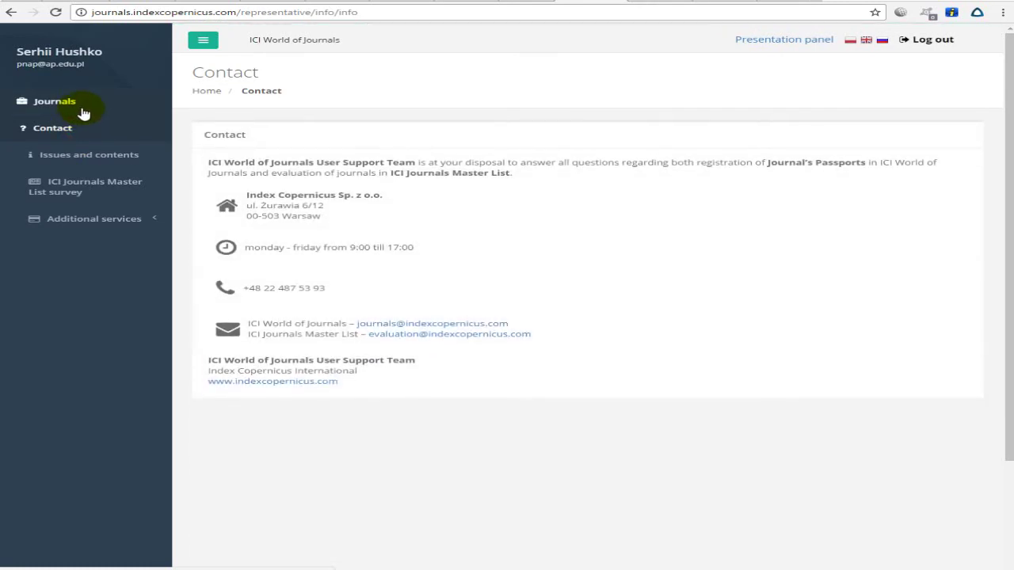
pyautogui.click(79, 103)
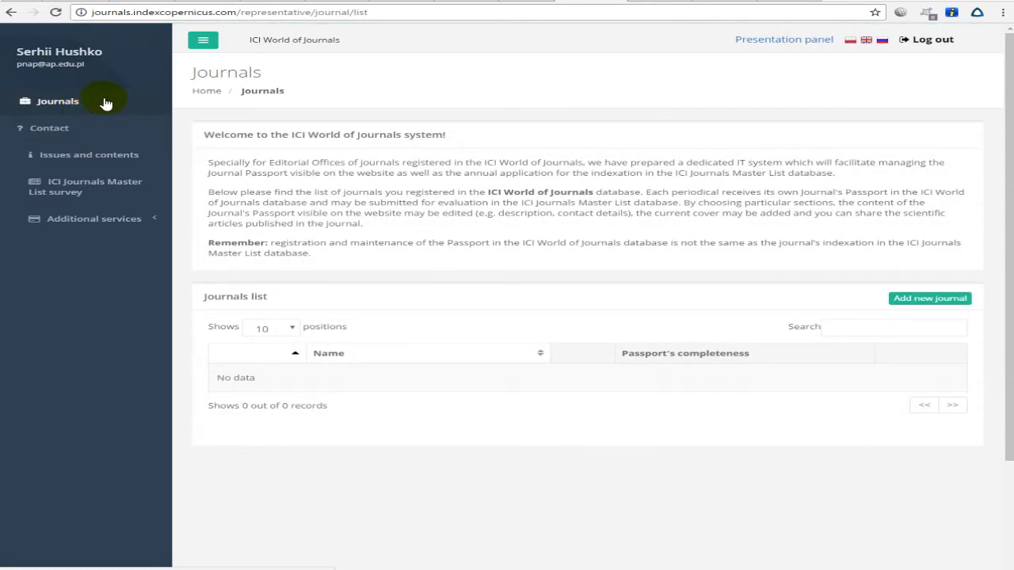
# Step: Check the version number in the Journals page footer and look at the journal's Import/Export tools in OJS
pyautogui.scroll(-1, 786, 441)
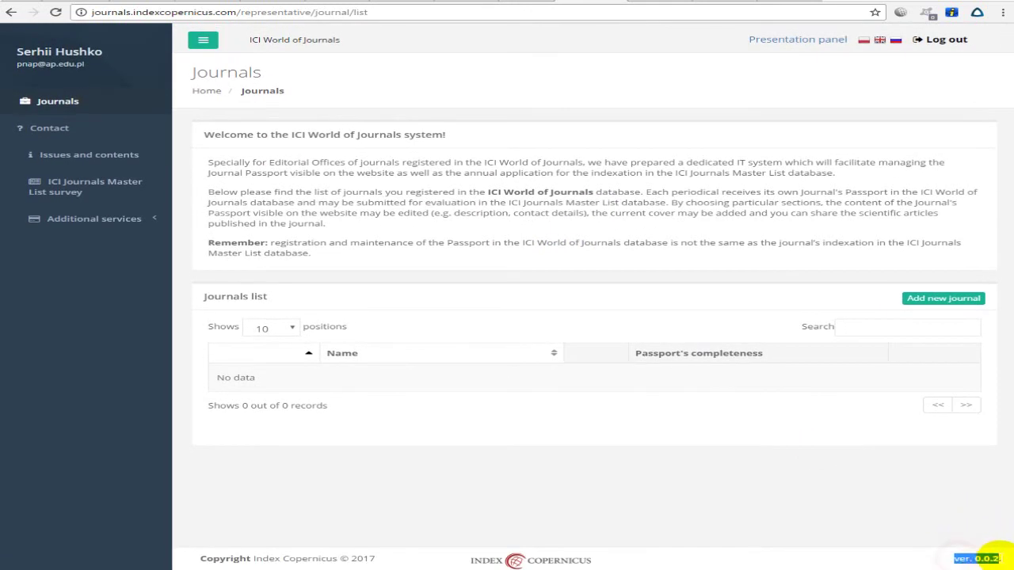
pyautogui.doubleClick(709, 213)
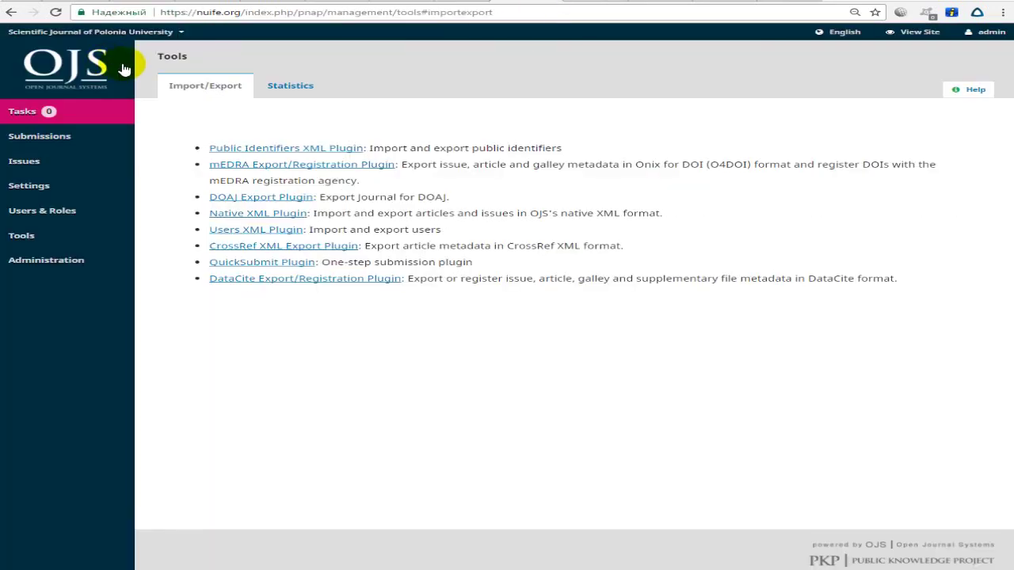
pyautogui.click(905, 34)
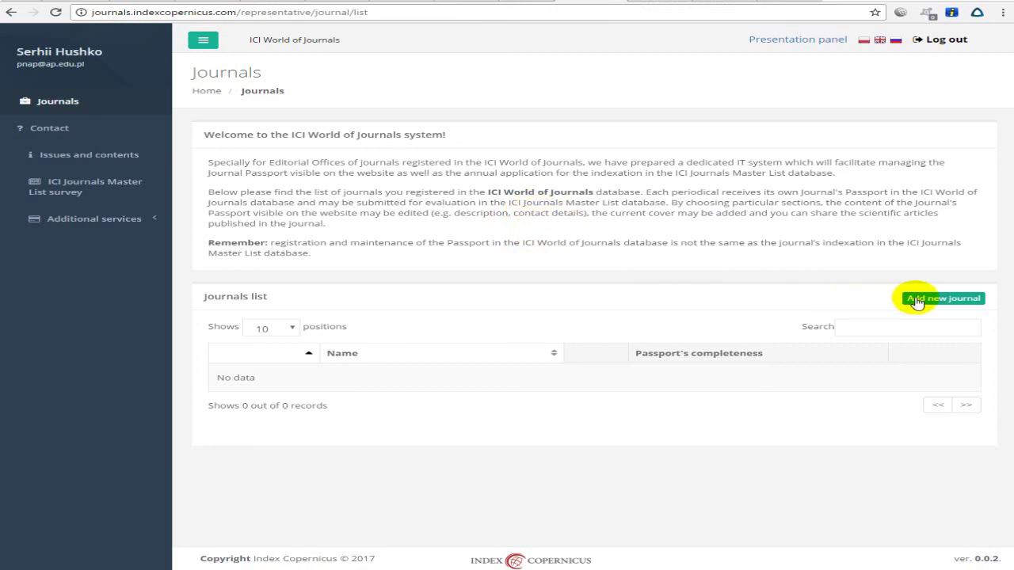
# Step: Reopen the Journals page in Index Copernicus and examine the welcome text about the ICI World of Journals system
pyautogui.click(95, 129)
pyautogui.click(36, 103)
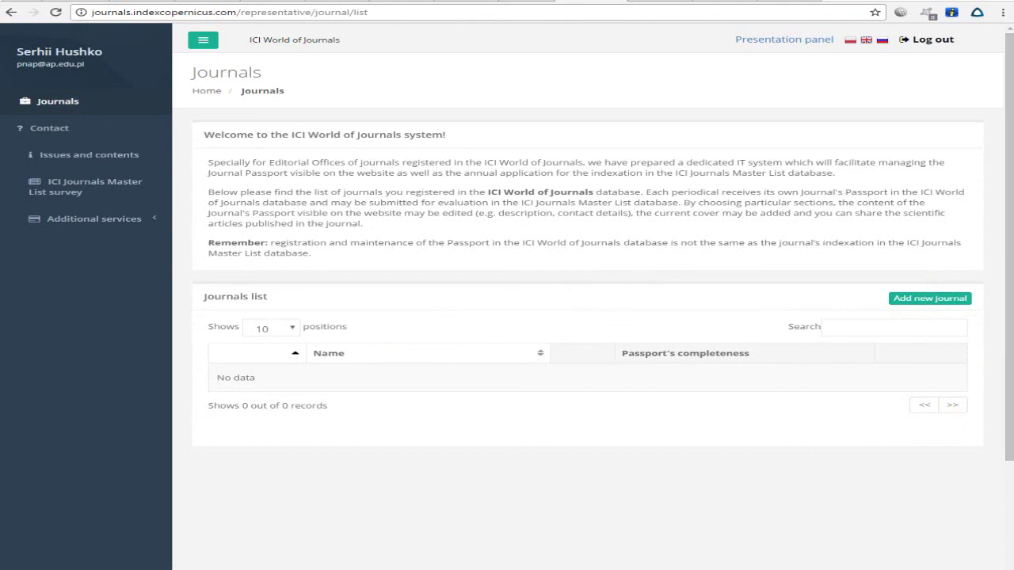
pyautogui.moveTo(951, 564)
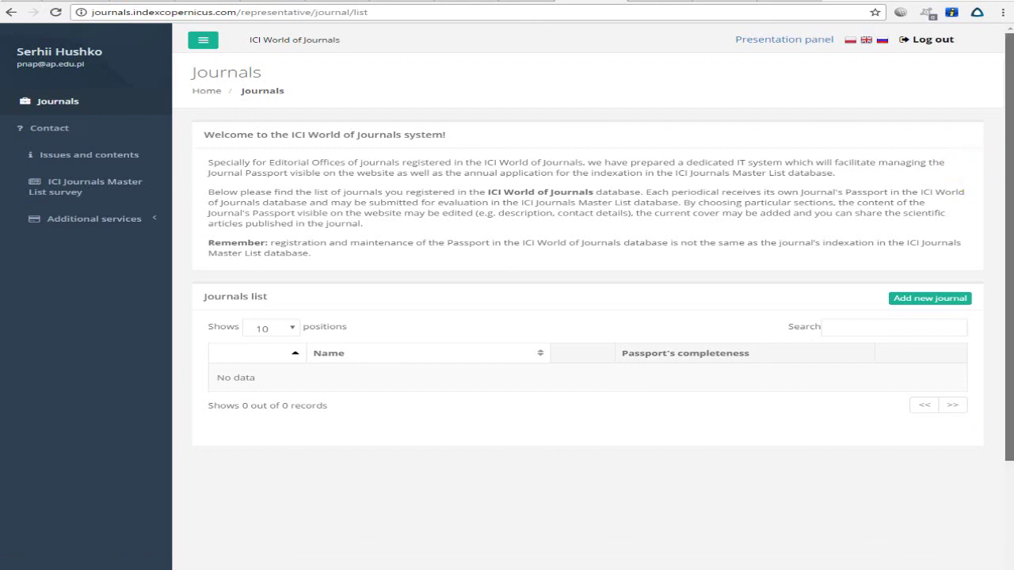
pyautogui.scroll(-1, 1007, 170)
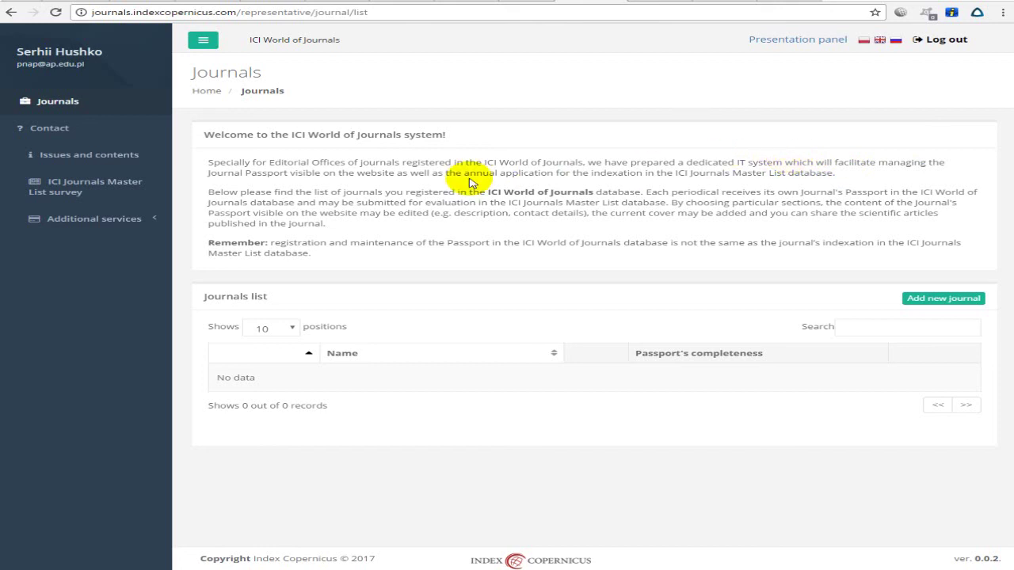
pyautogui.doubleClick(491, 162)
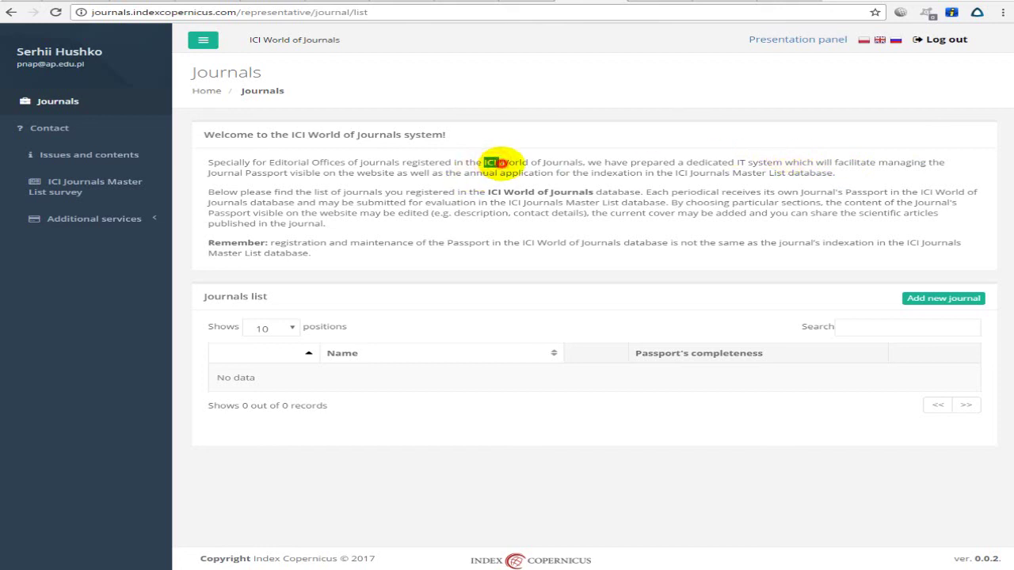
pyautogui.click(493, 163)
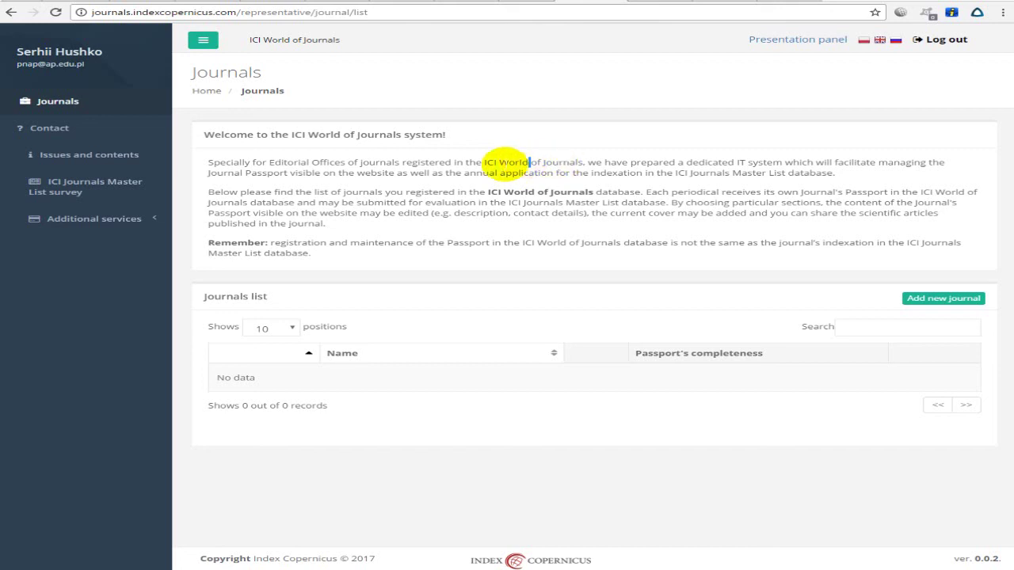
pyautogui.moveTo(524, 162); pyautogui.dragTo(542, 162)
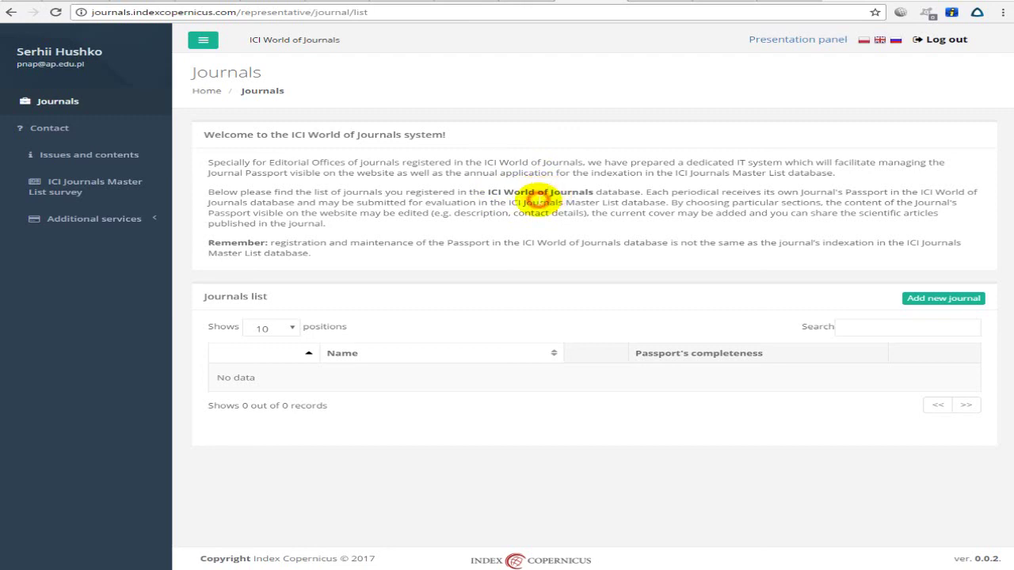
# Step: Look through the user data and invoice data on the account's Profile page, then return to the Journals page
pyautogui.click(582, 192)
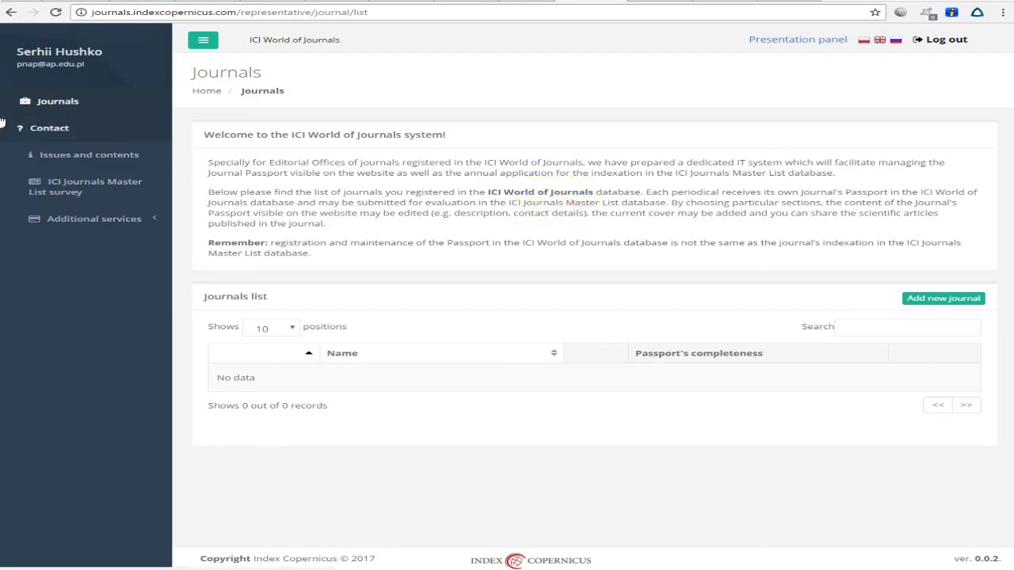
pyautogui.click(82, 68)
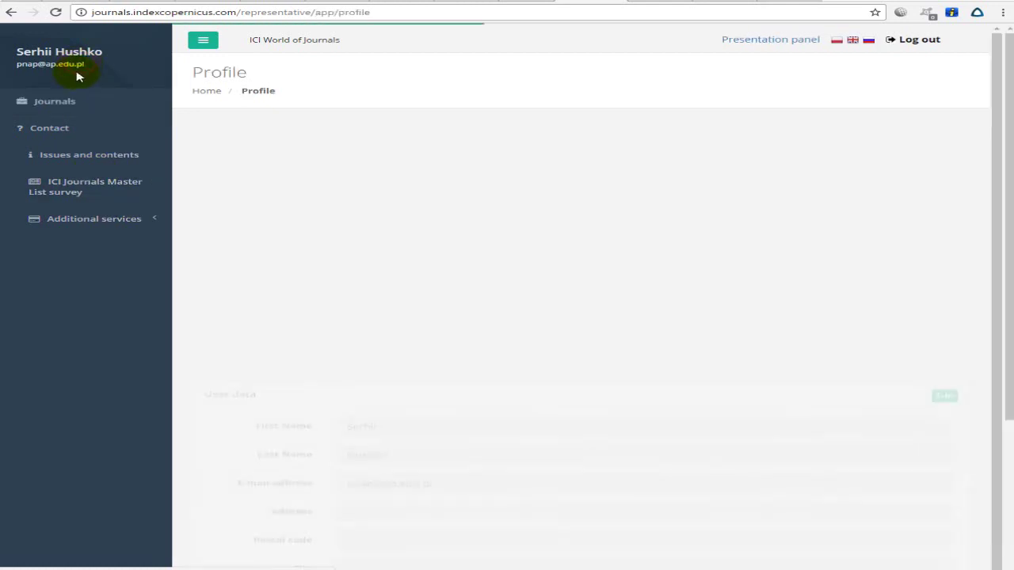
pyautogui.scroll(-3, 89, 82)
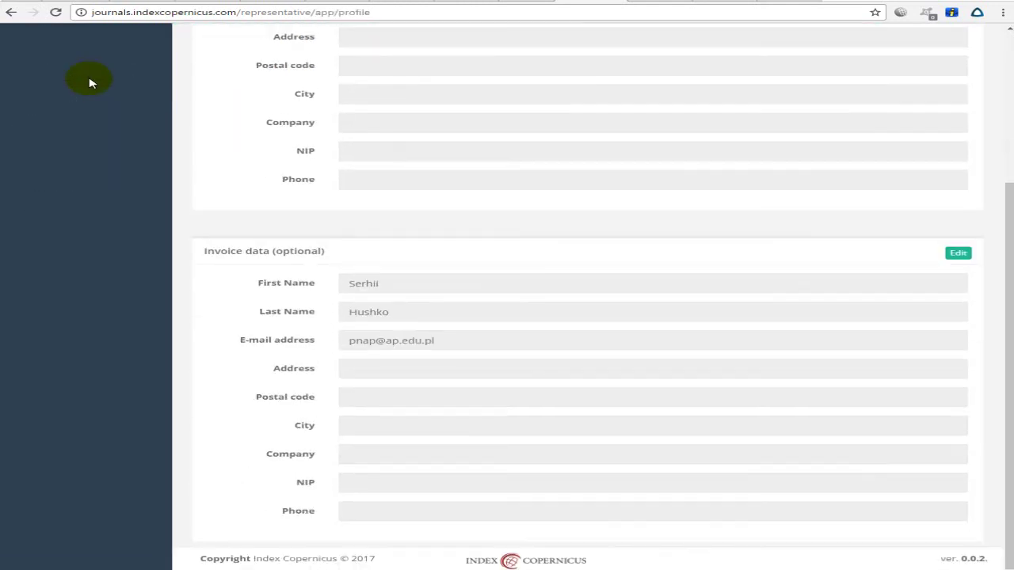
pyautogui.scroll(3, 90, 82)
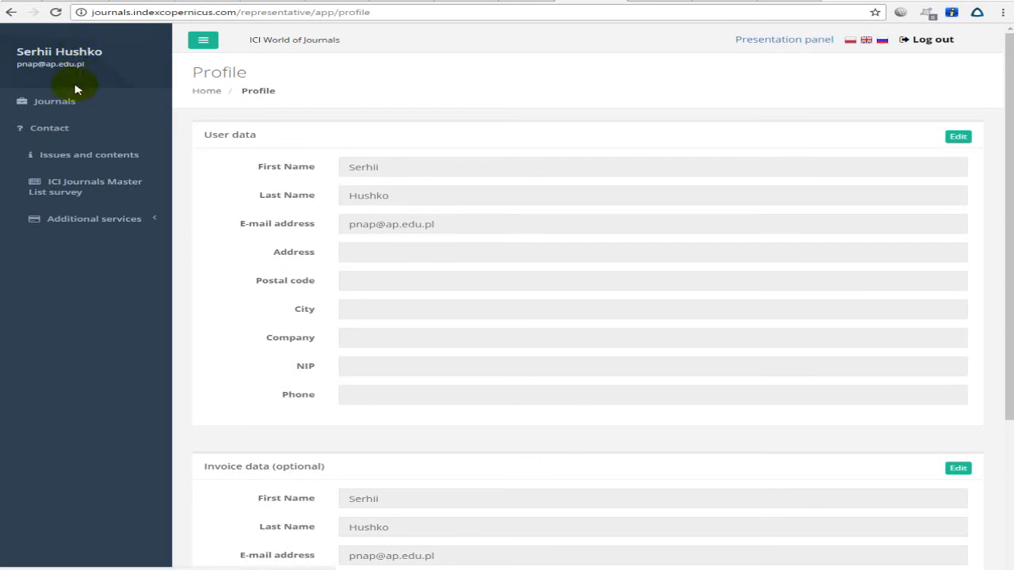
pyautogui.click(69, 110)
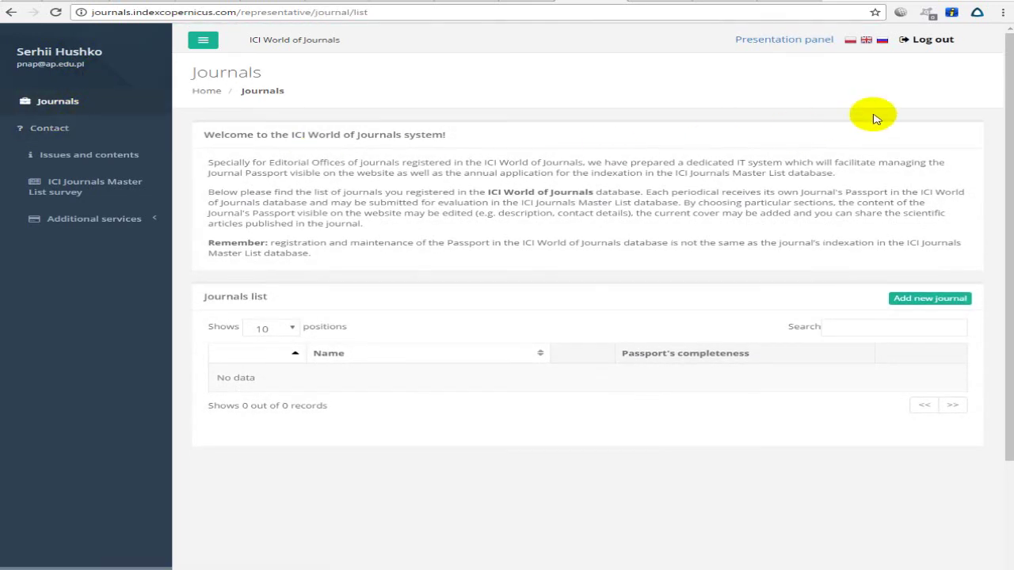
pyautogui.scroll(-1, 996, 113)
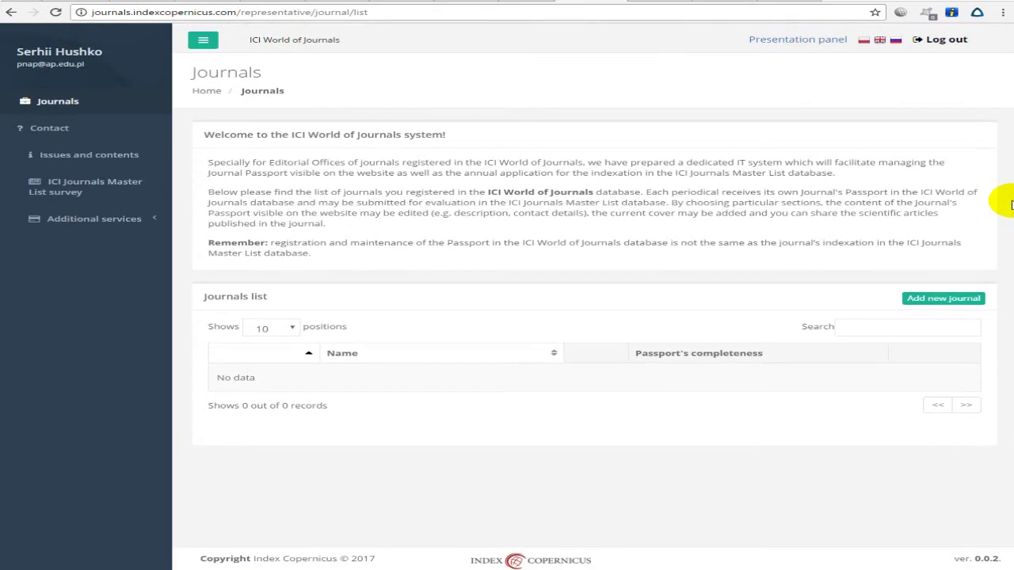